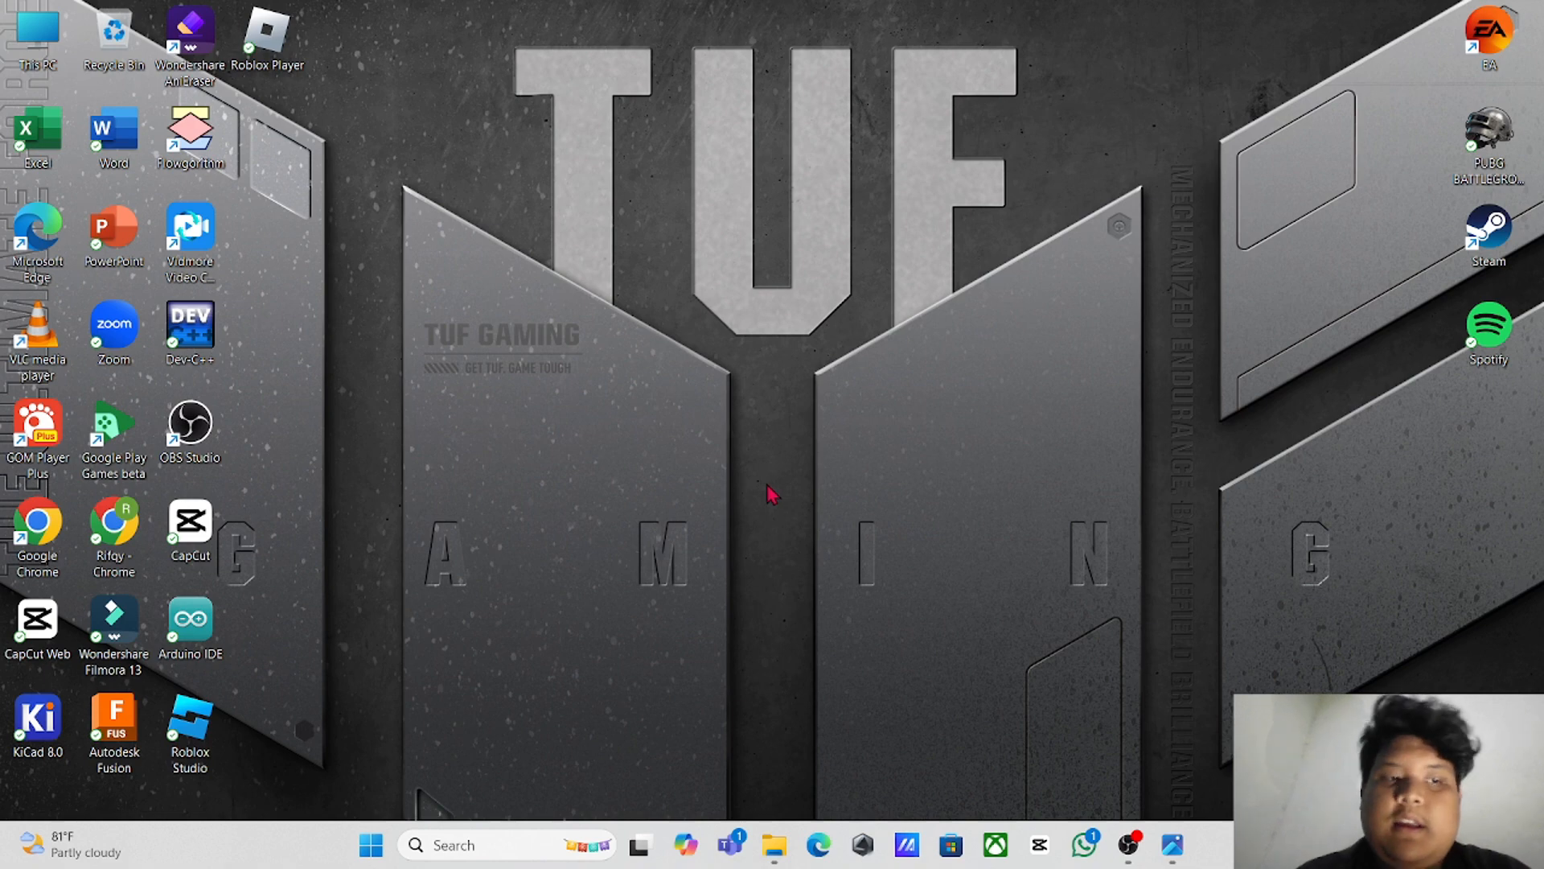
Step: Launch Google Chrome and open the Tinkercad website from a search for "tinkercad"
double_click(68, 531)
left_click(743, 536)
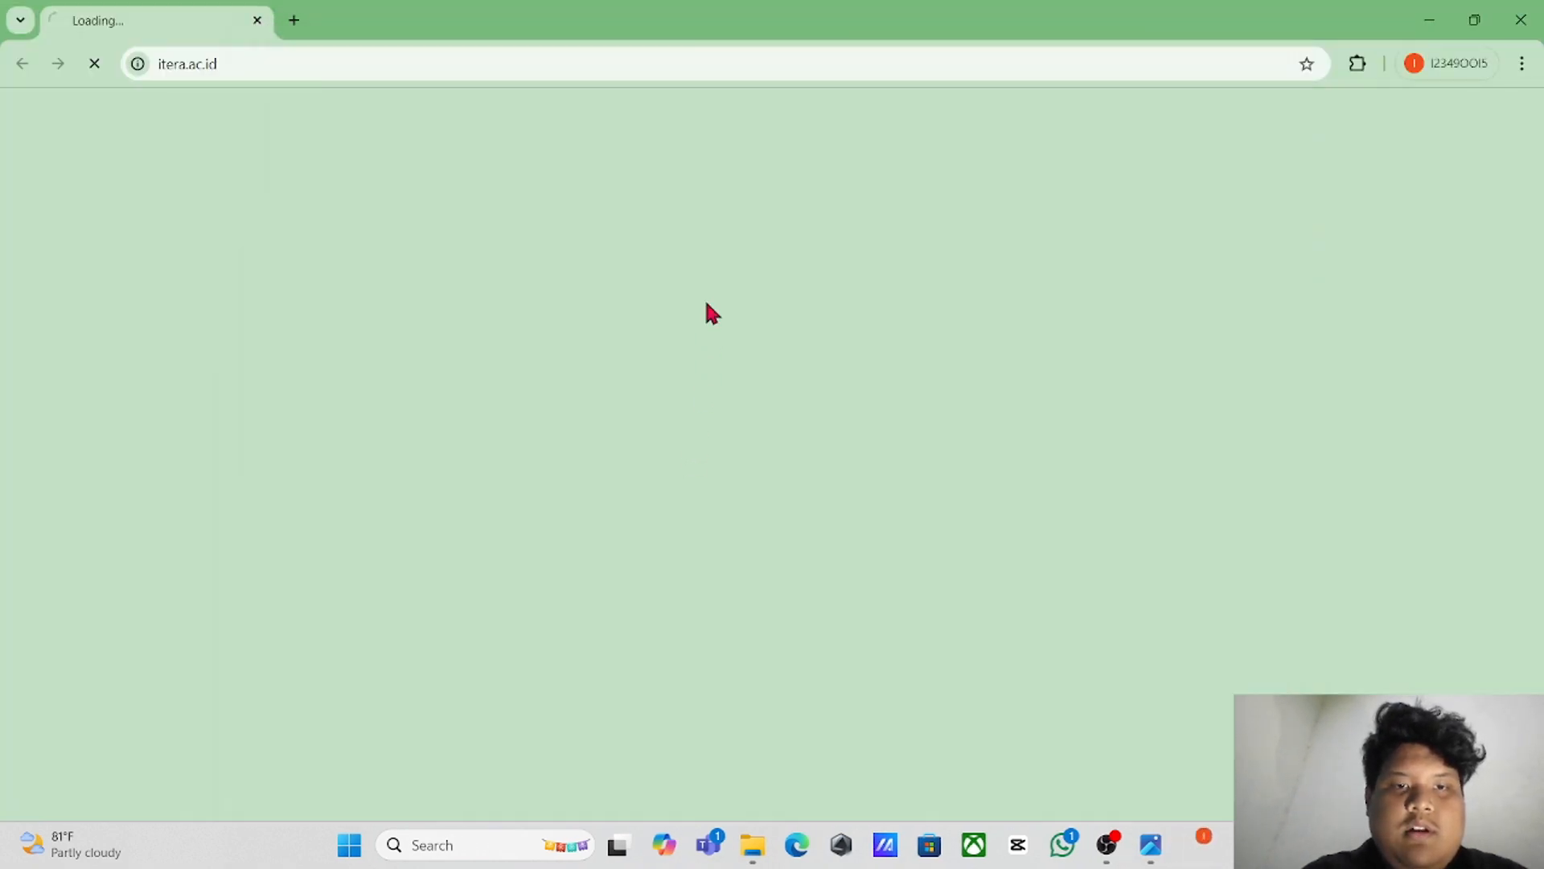
left_click(634, 63)
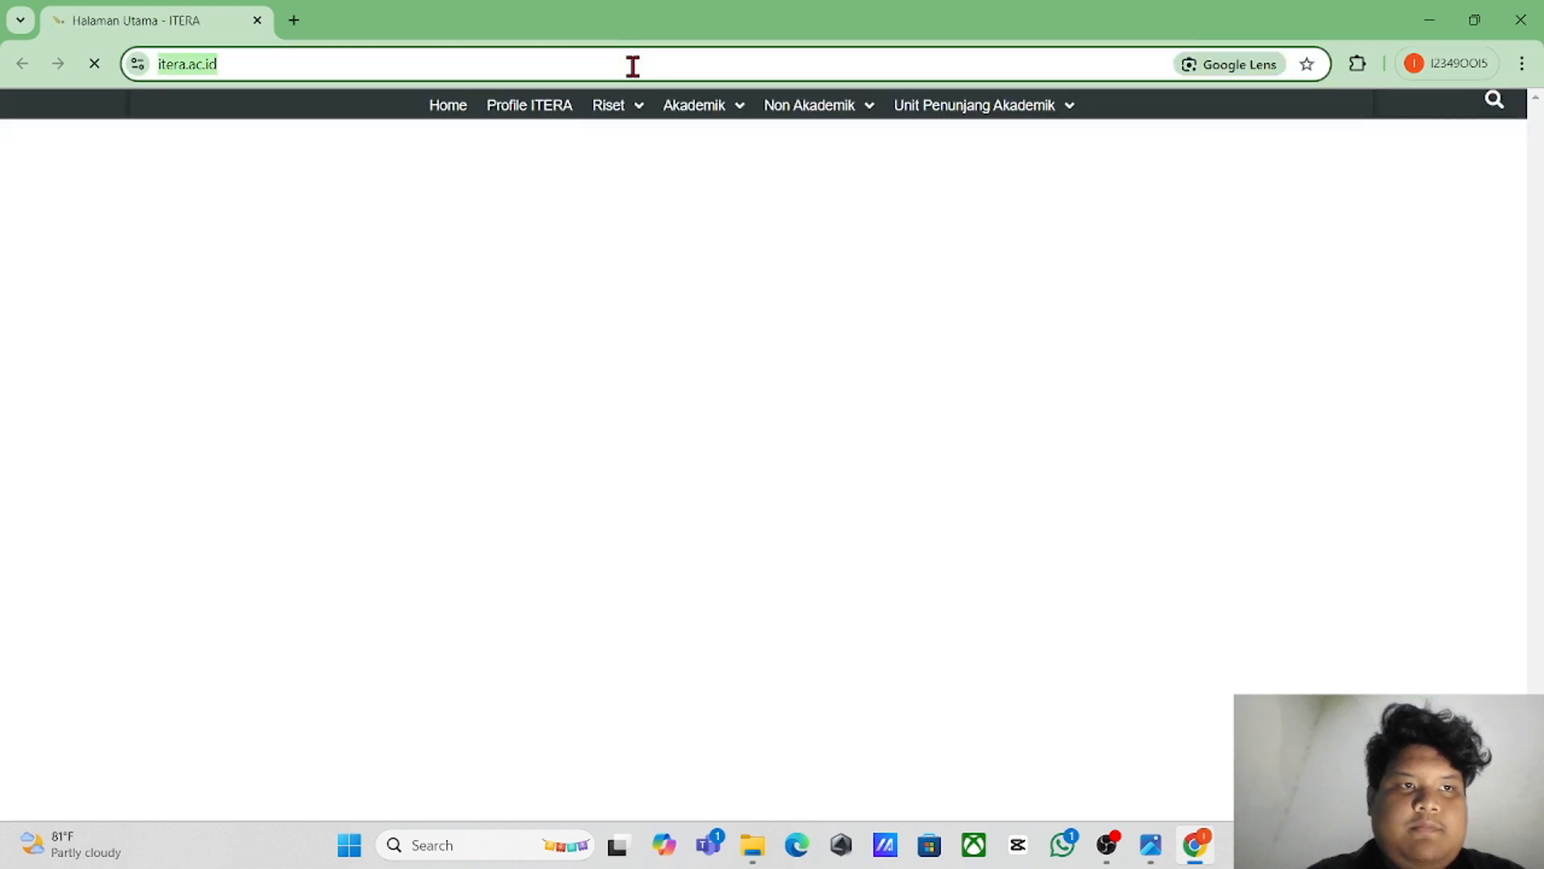
key("BackSpace")
type("tinkercad")
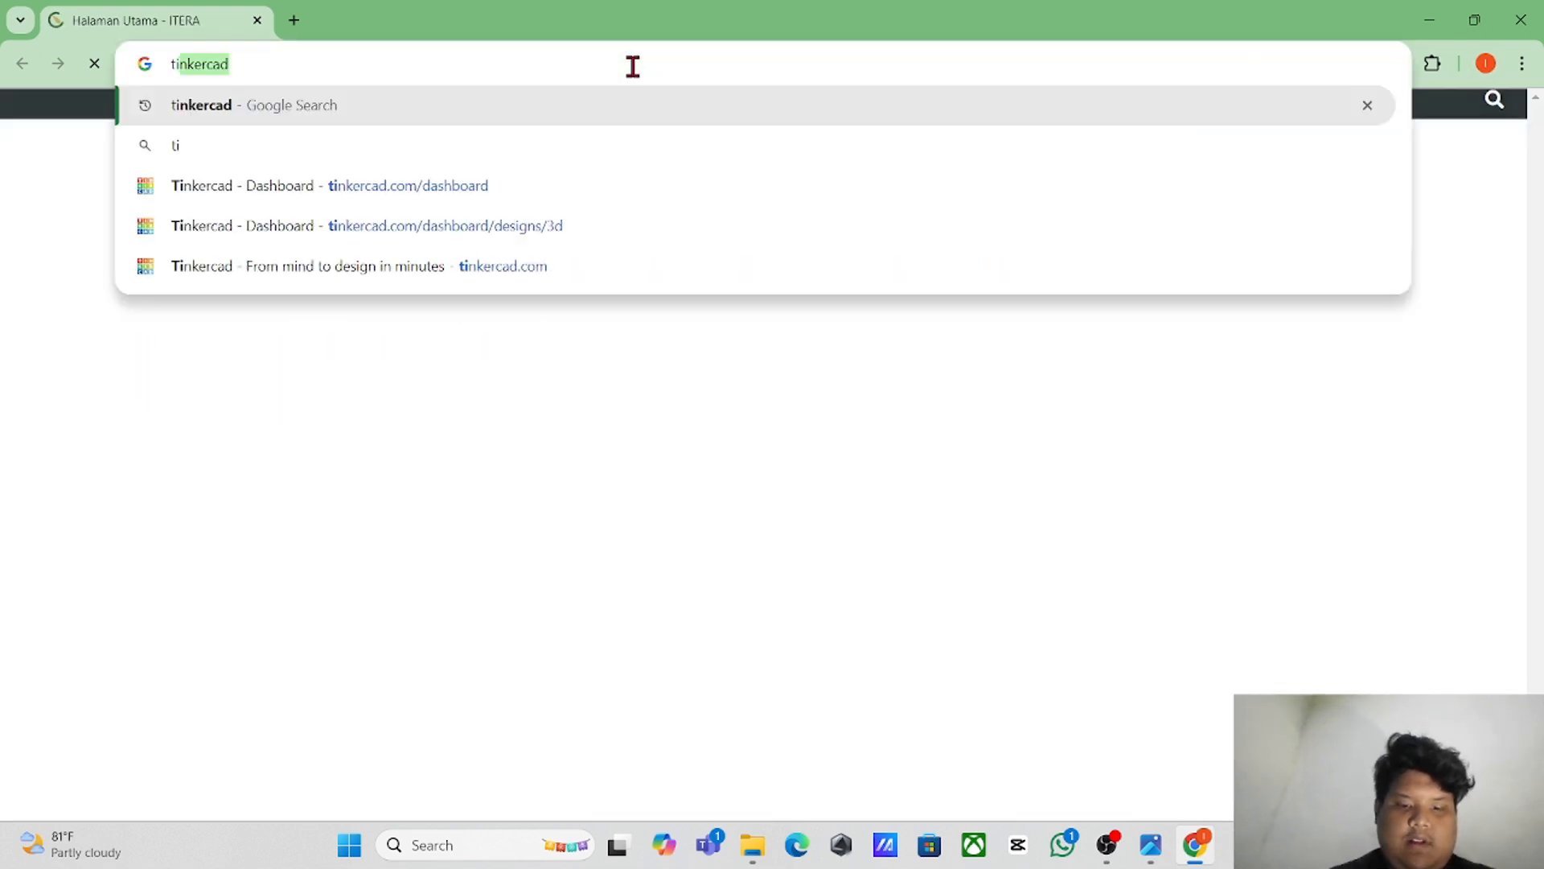
left_click(415, 114)
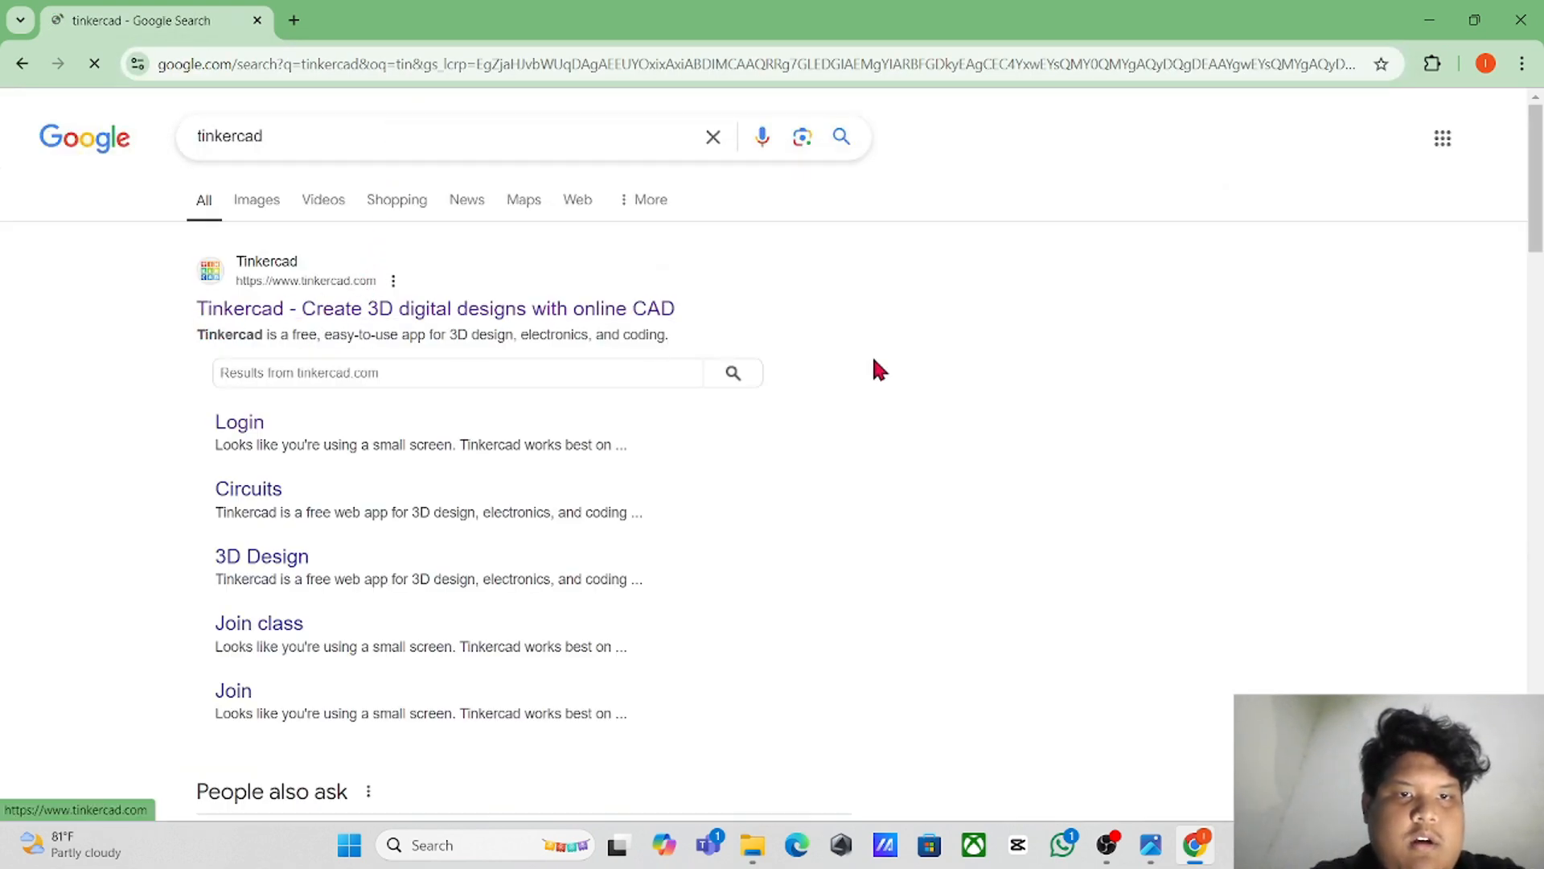
left_click(368, 314)
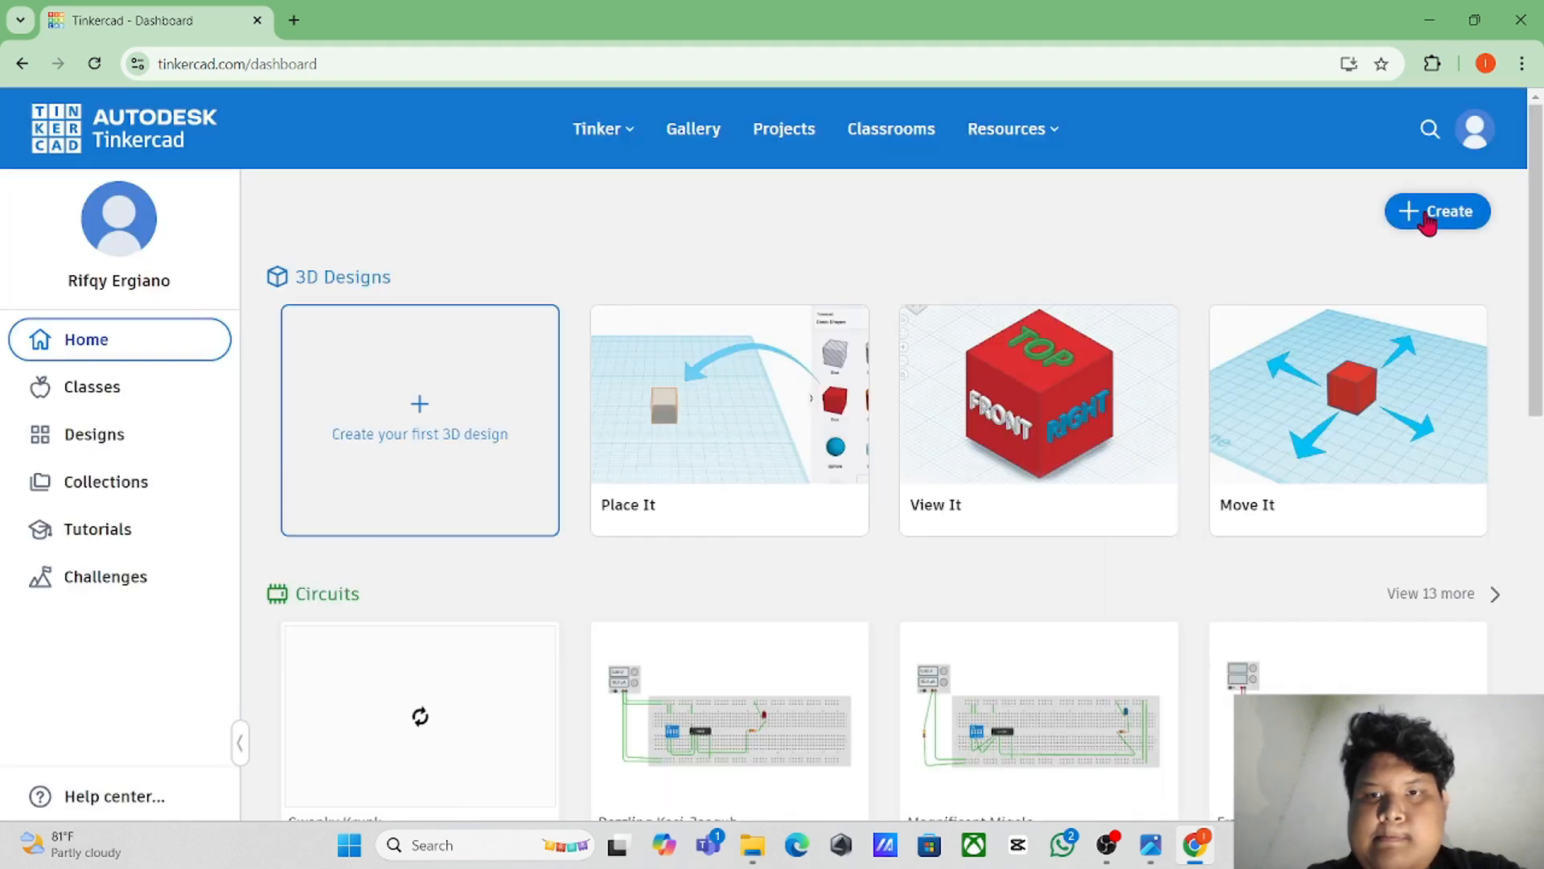
Step: Create a new circuit design and place a full-size Breadboard in the middle of the workspace
left_click(1428, 216)
left_click(1388, 332)
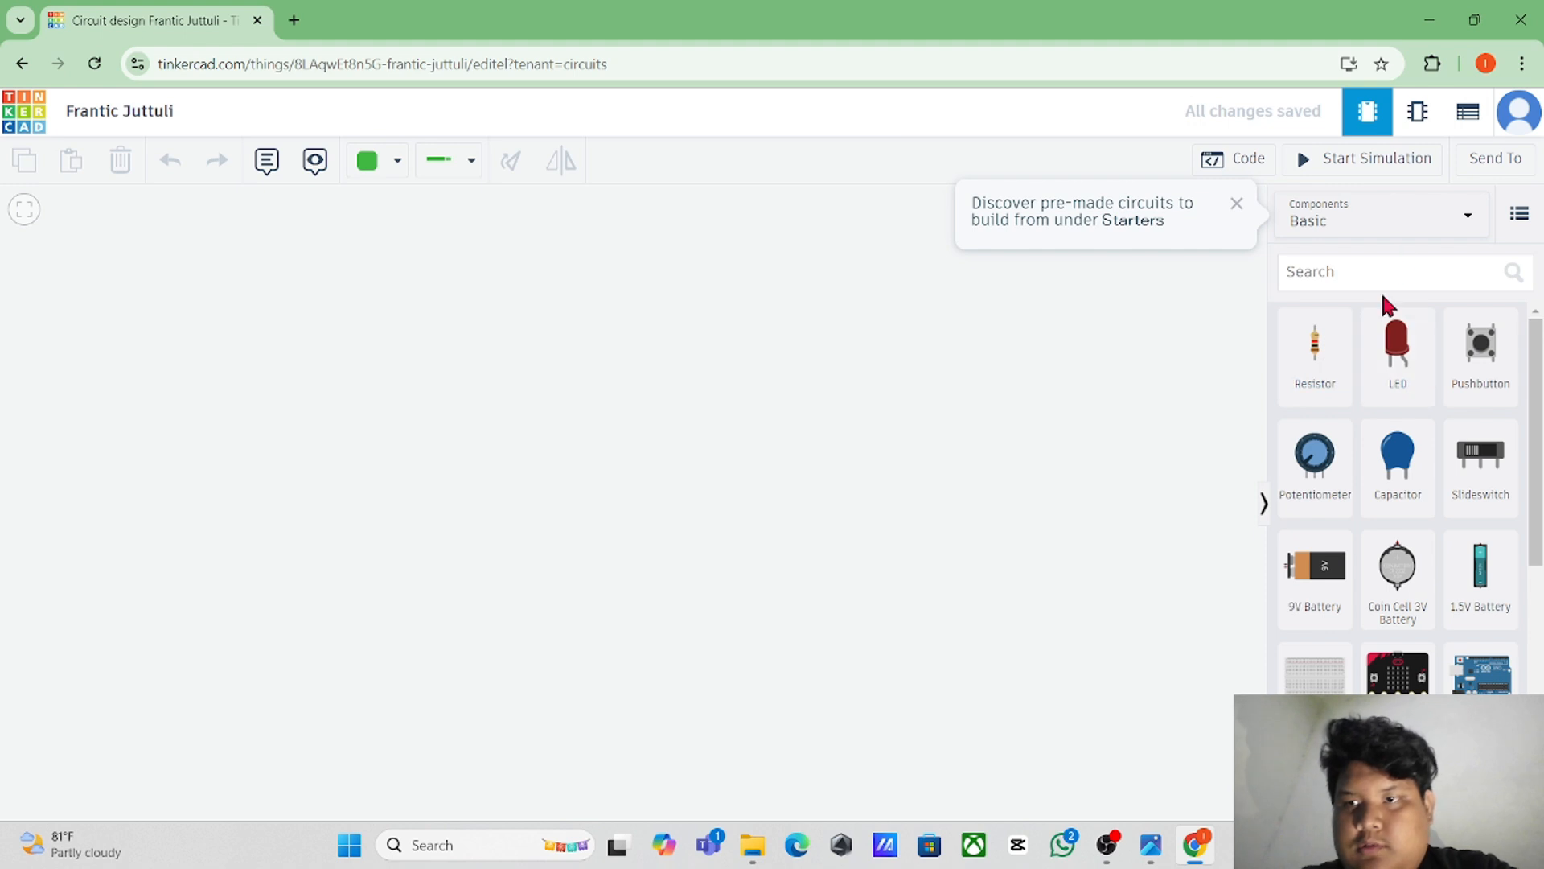
left_click(1382, 267)
type("b")
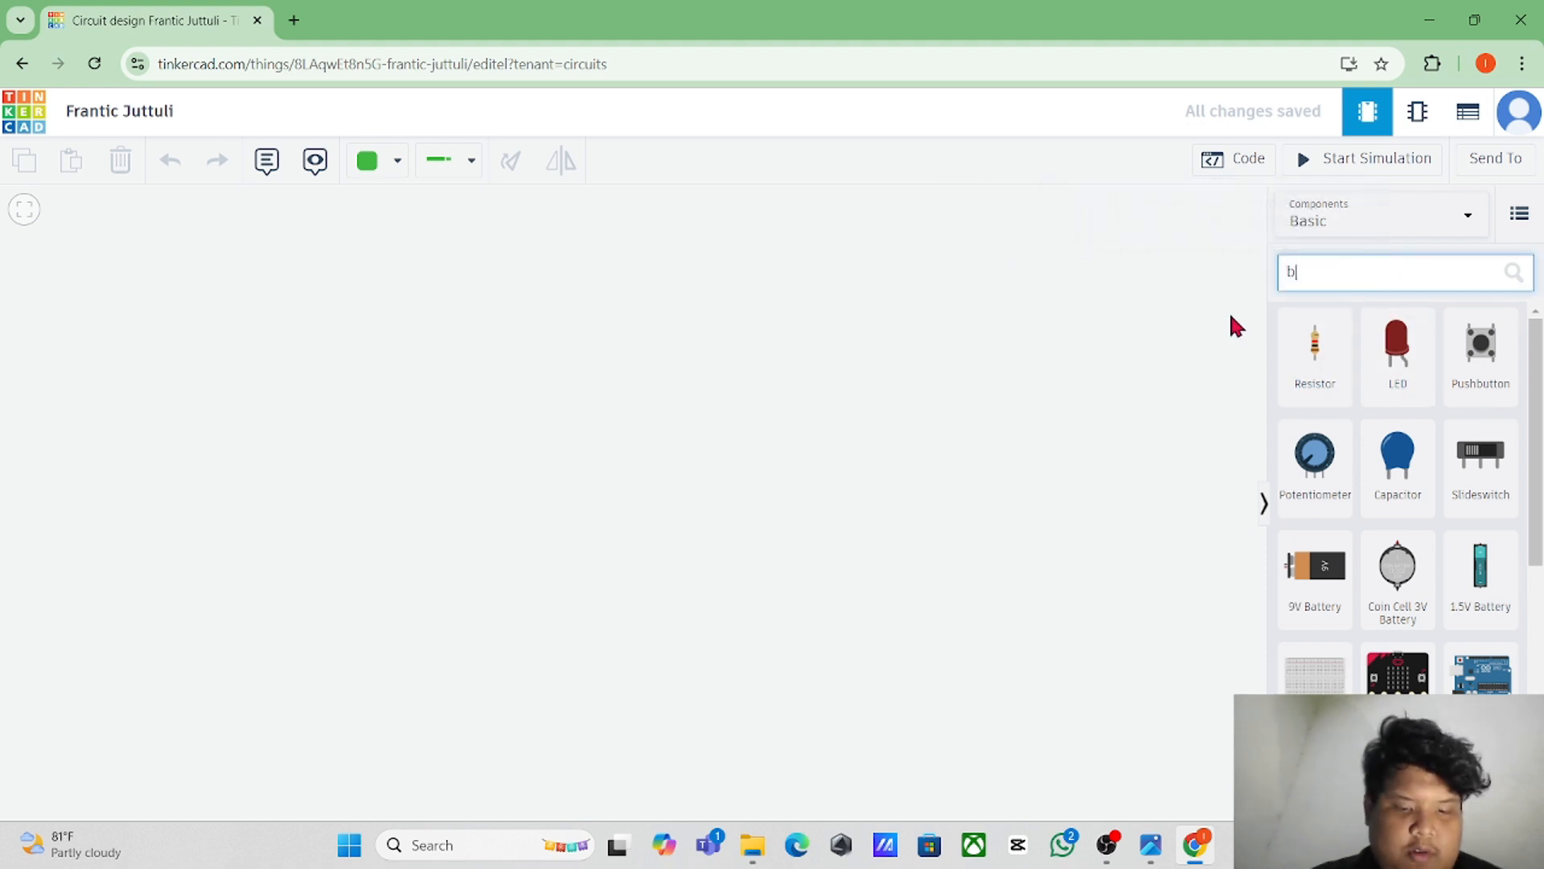
type("read")
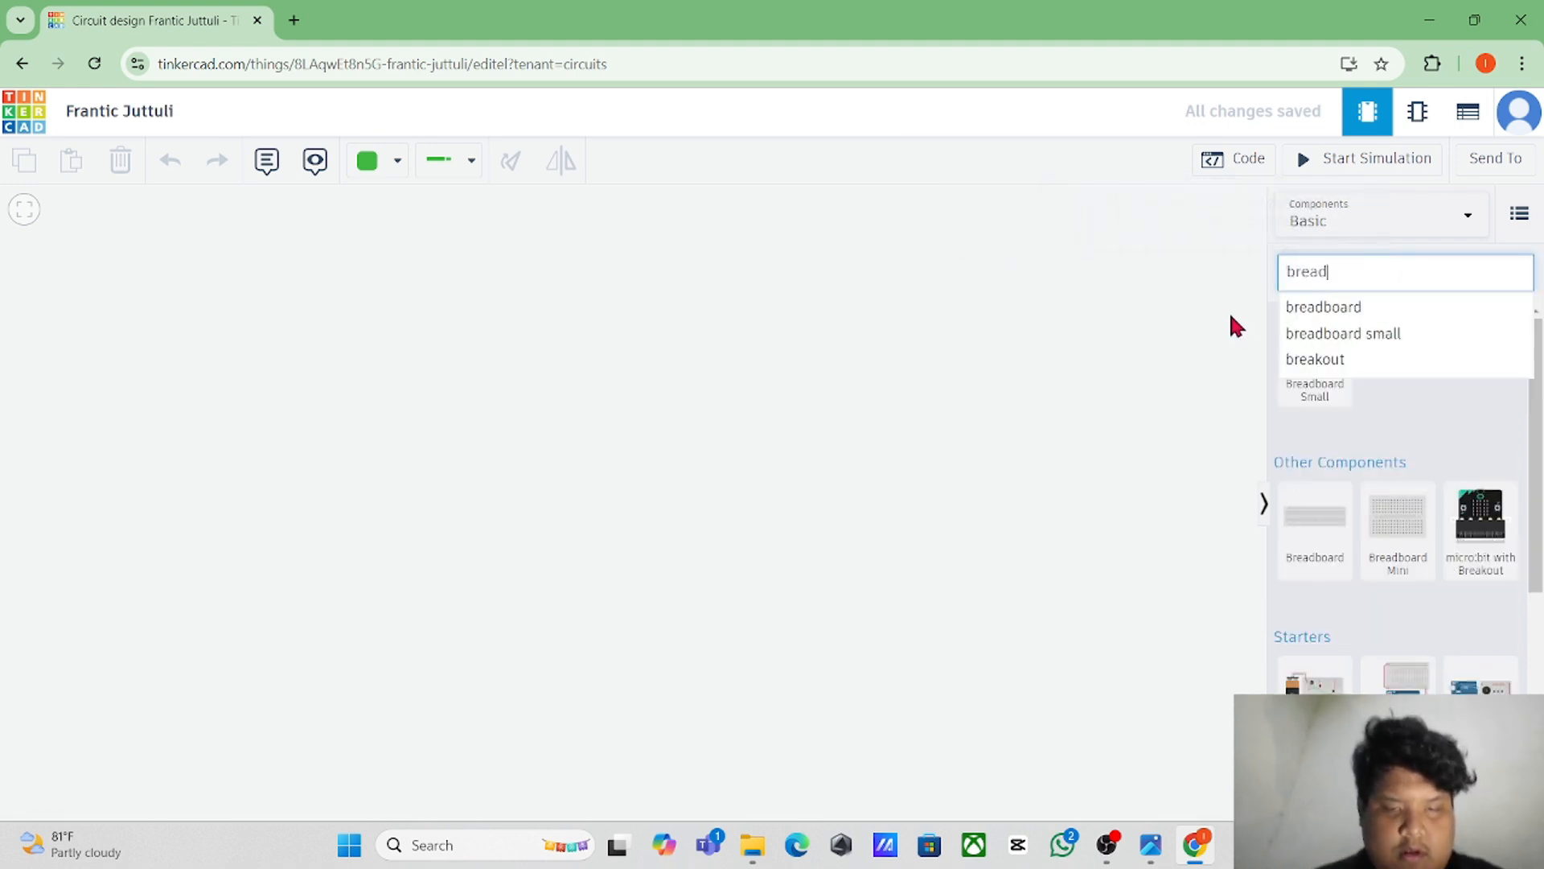
left_click(1329, 311)
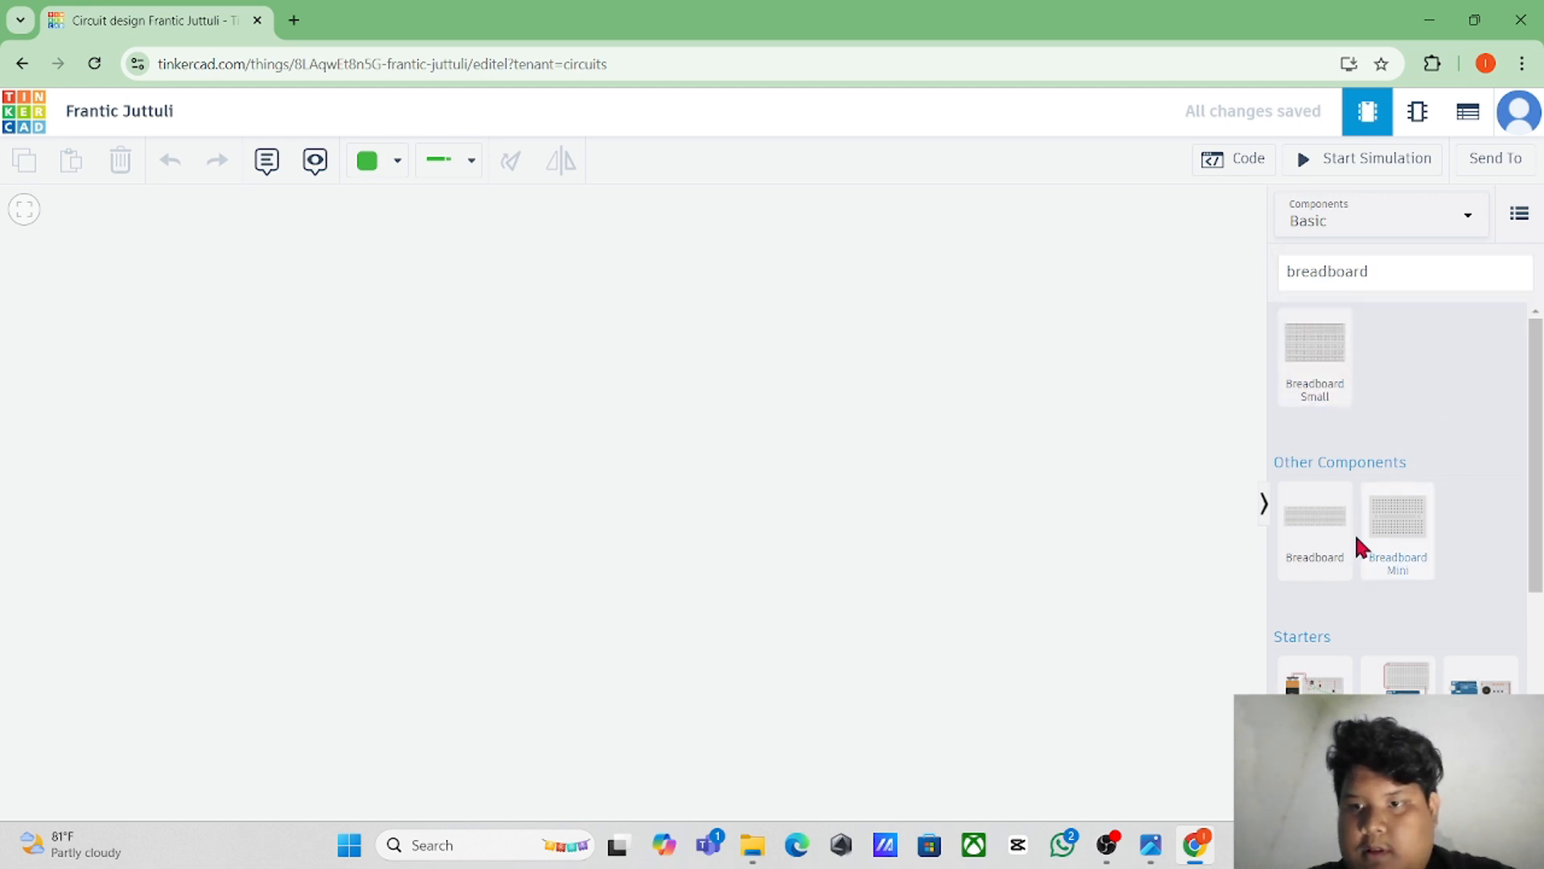
left_click_drag(1313, 527, 728, 527)
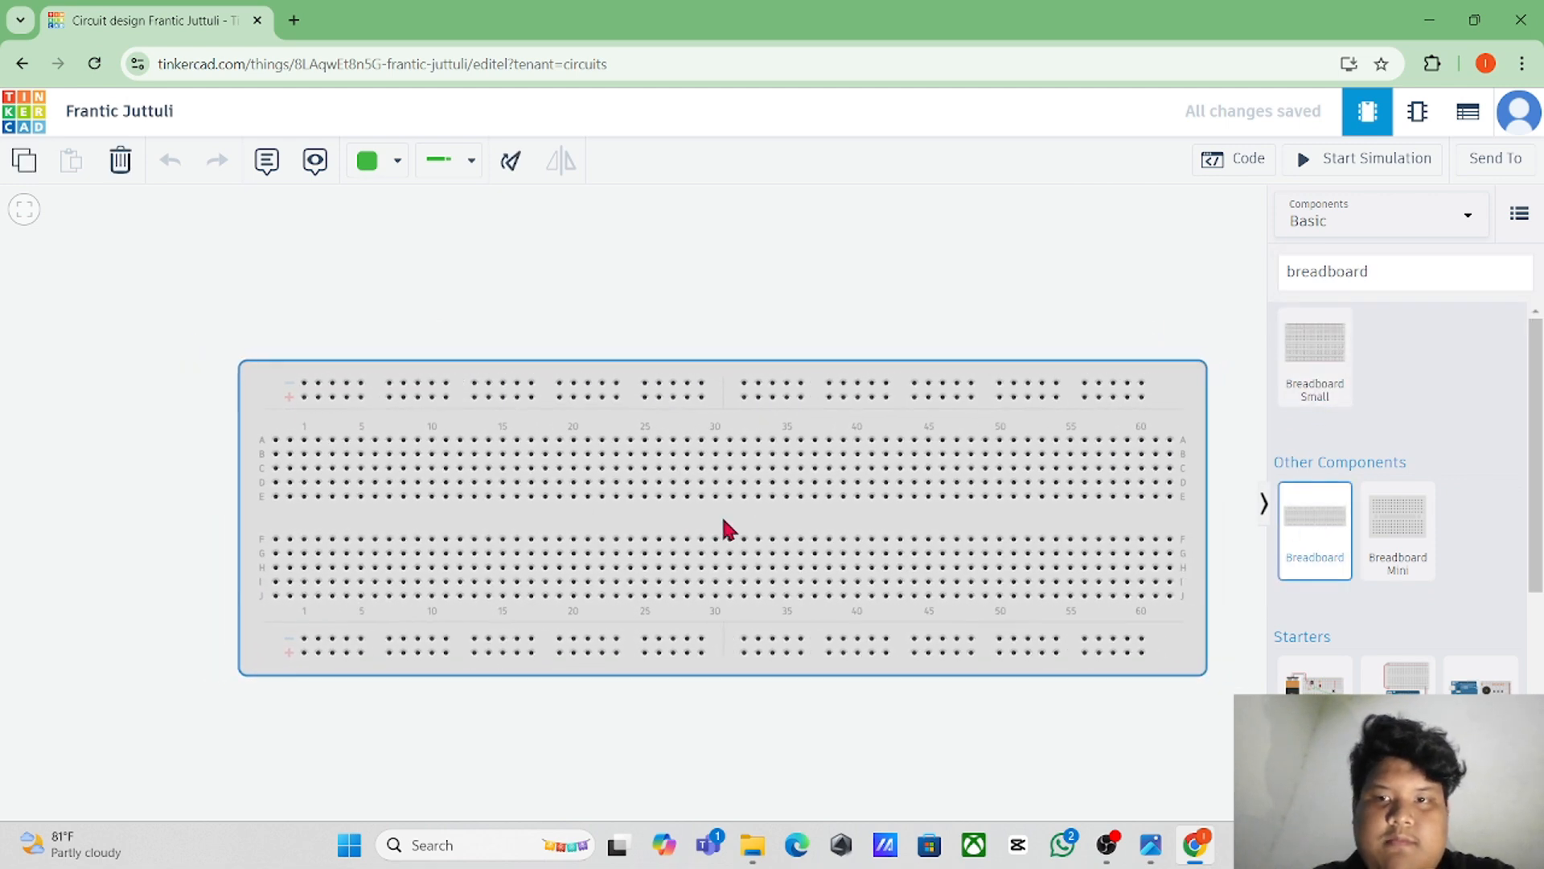
left_click(835, 325)
Step: Find the Power Supply component with the search term "power supply" and place it above the breadboard's left end
left_click(1396, 276)
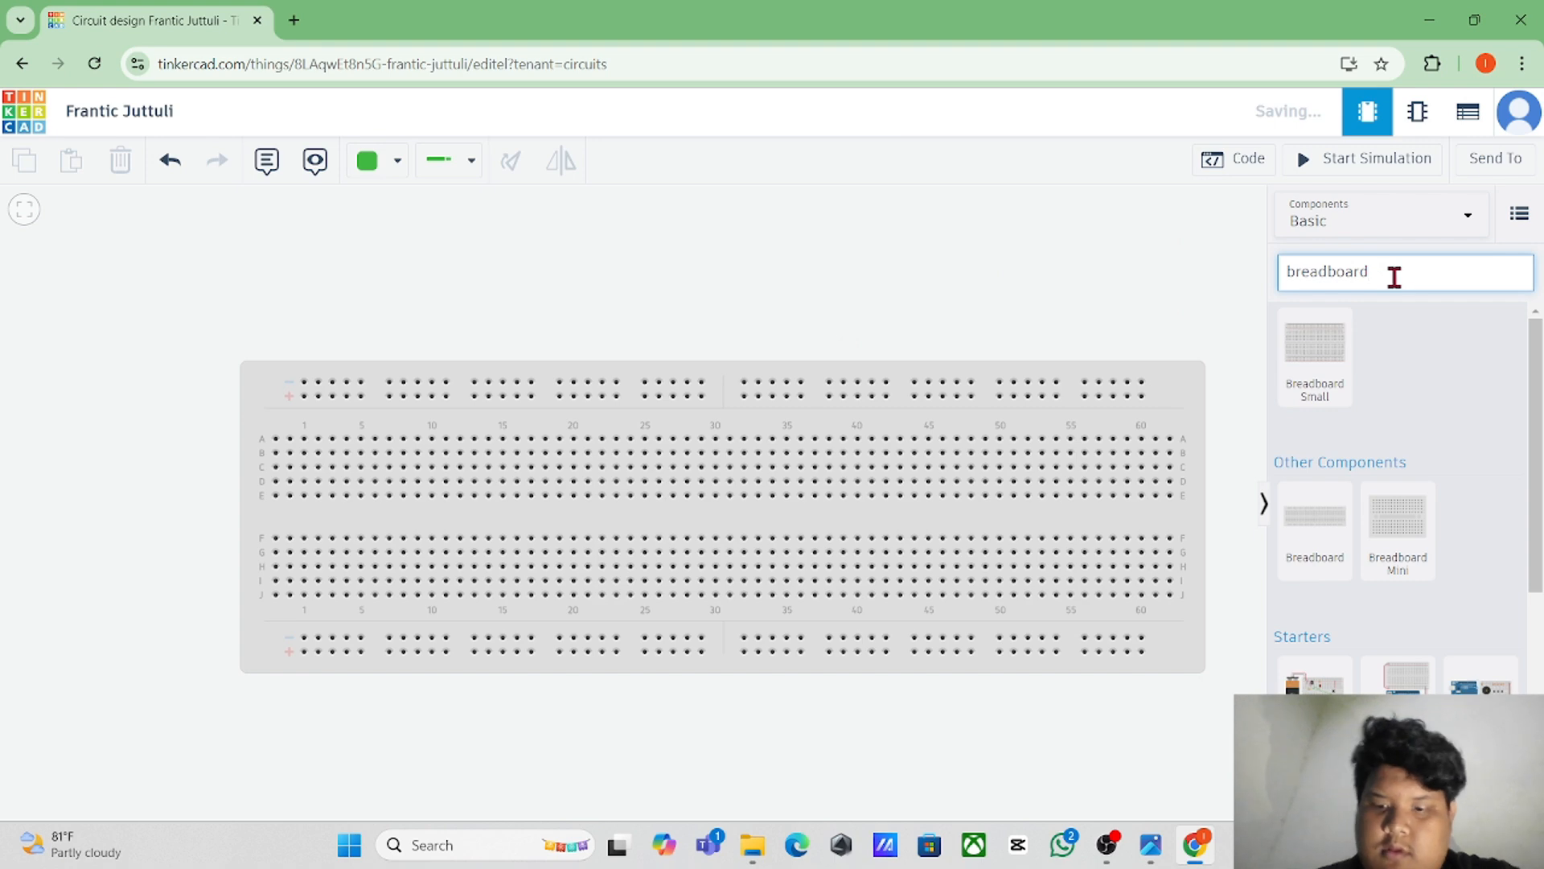
key("BackSpace")
key("BackSpace")
key("BackSpace")
key("BackSpace")
key("BackSpace")
key("BackSpace")
key("BackSpace")
key("BackSpace")
key("BackSpace")
key("BackSpace")
type("o")
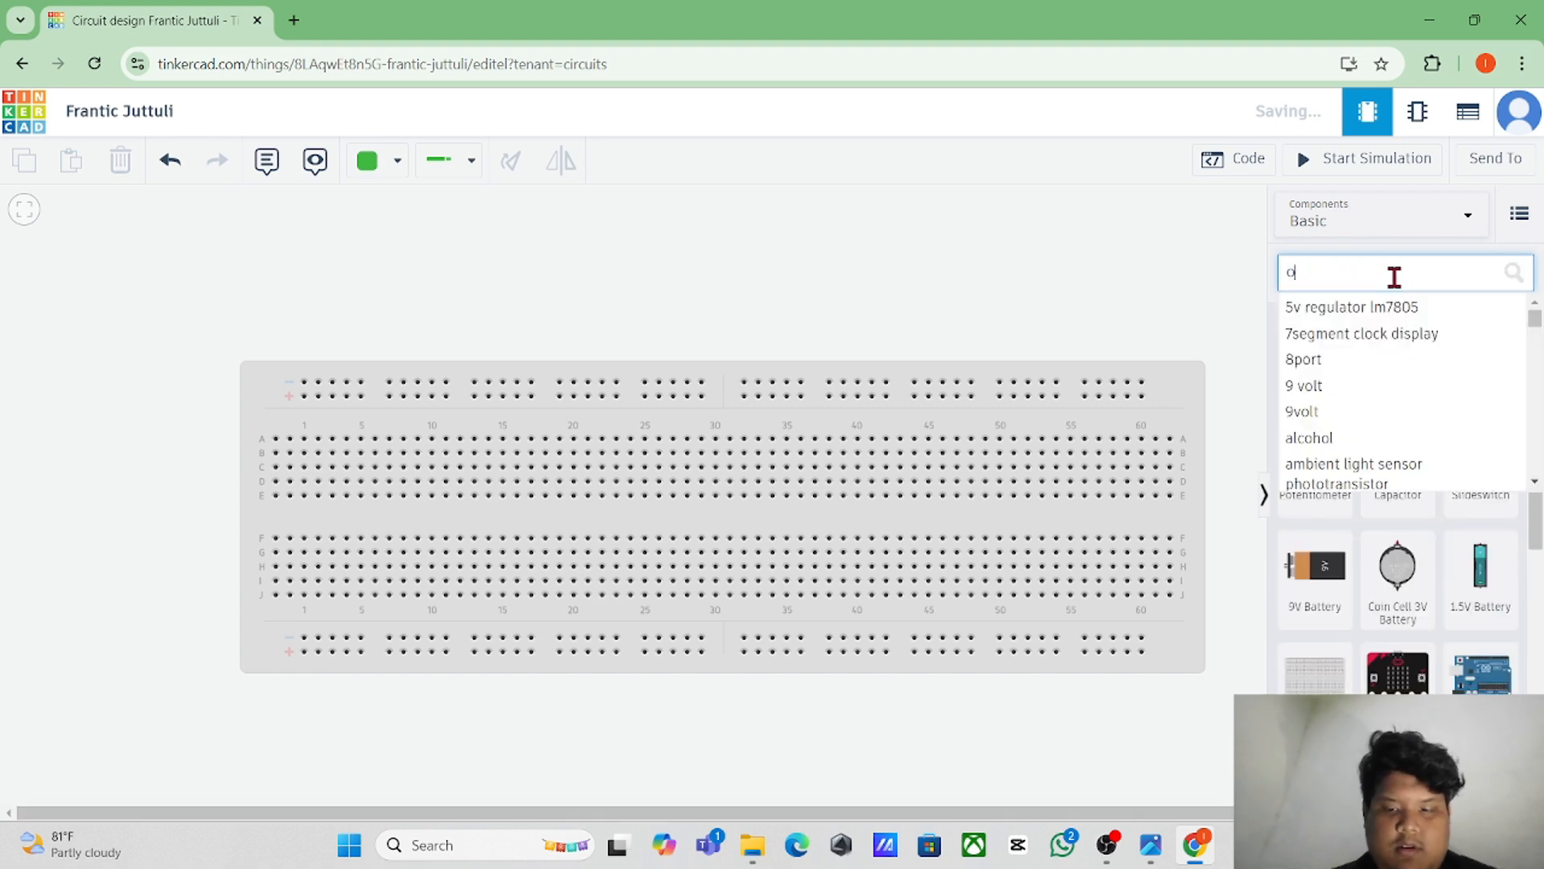
type("ower")
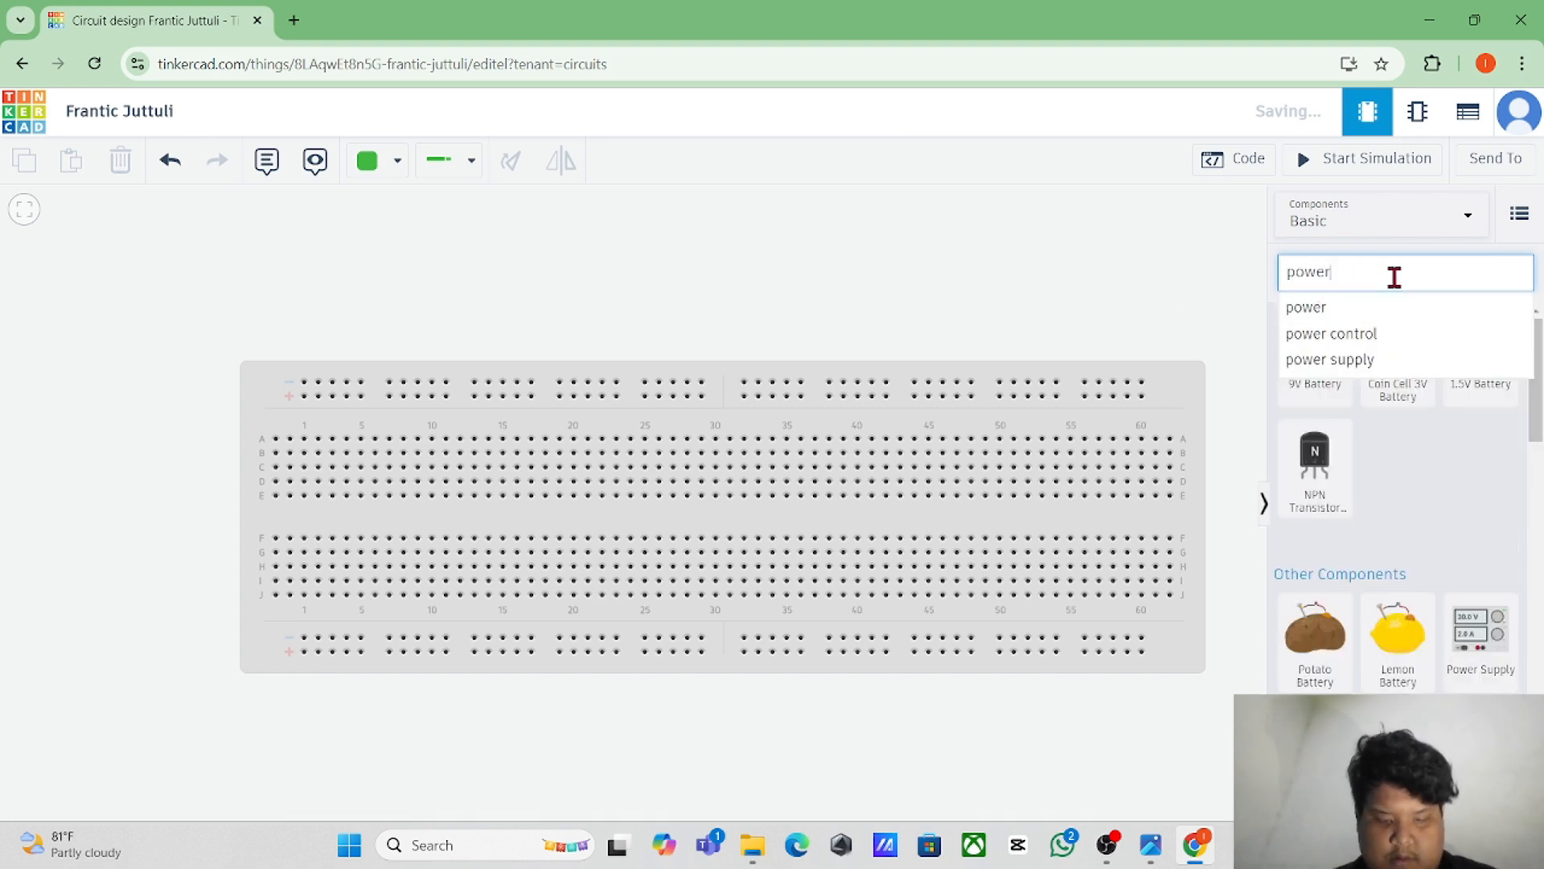
left_click(1327, 360)
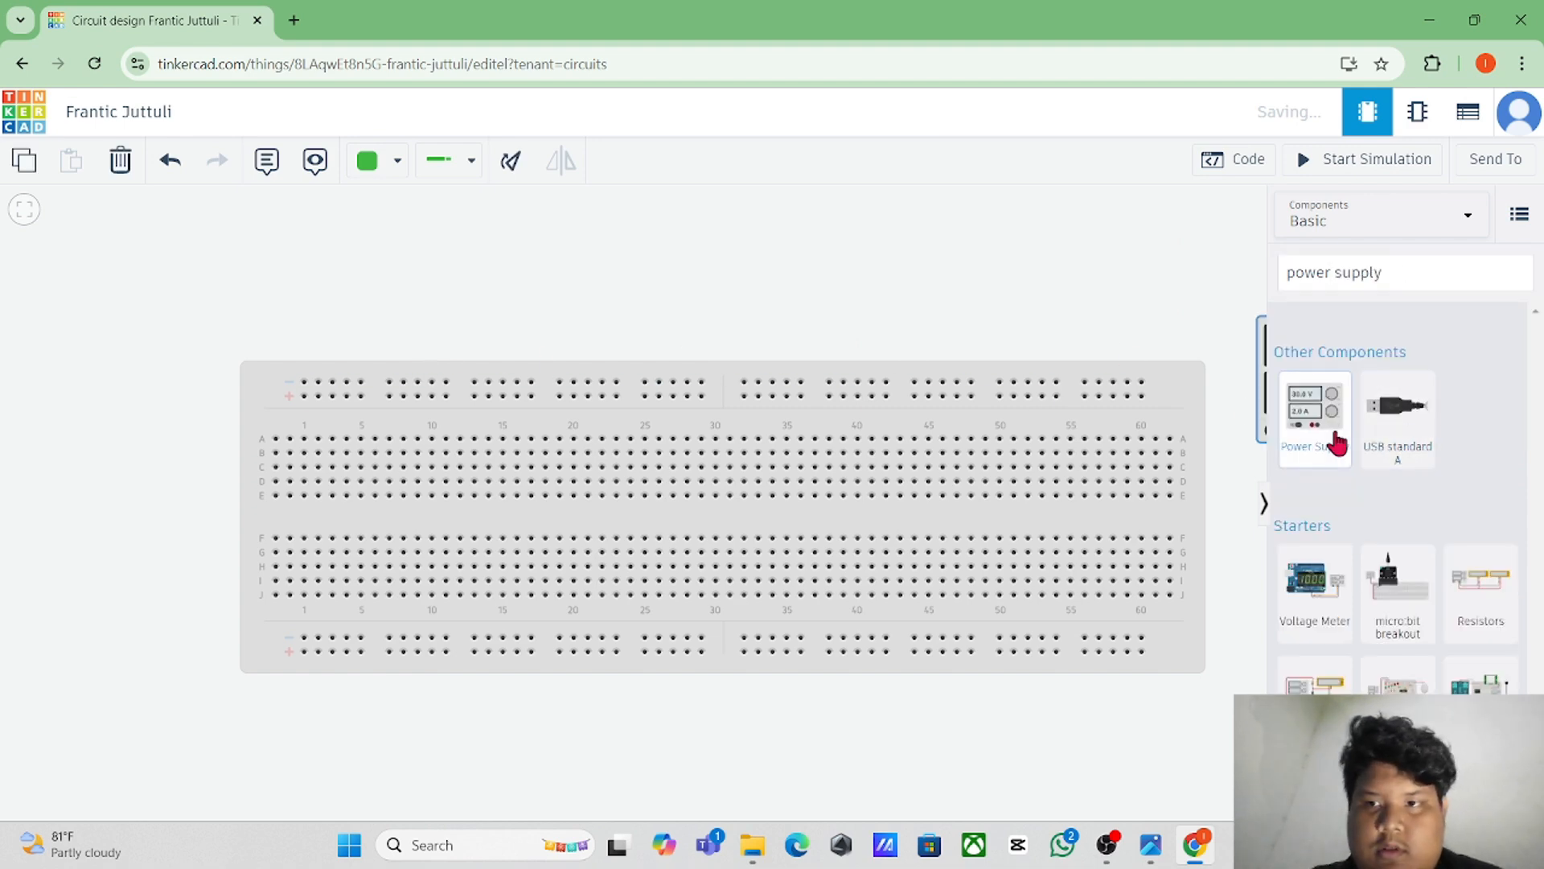
left_click_drag(1338, 442, 122, 356)
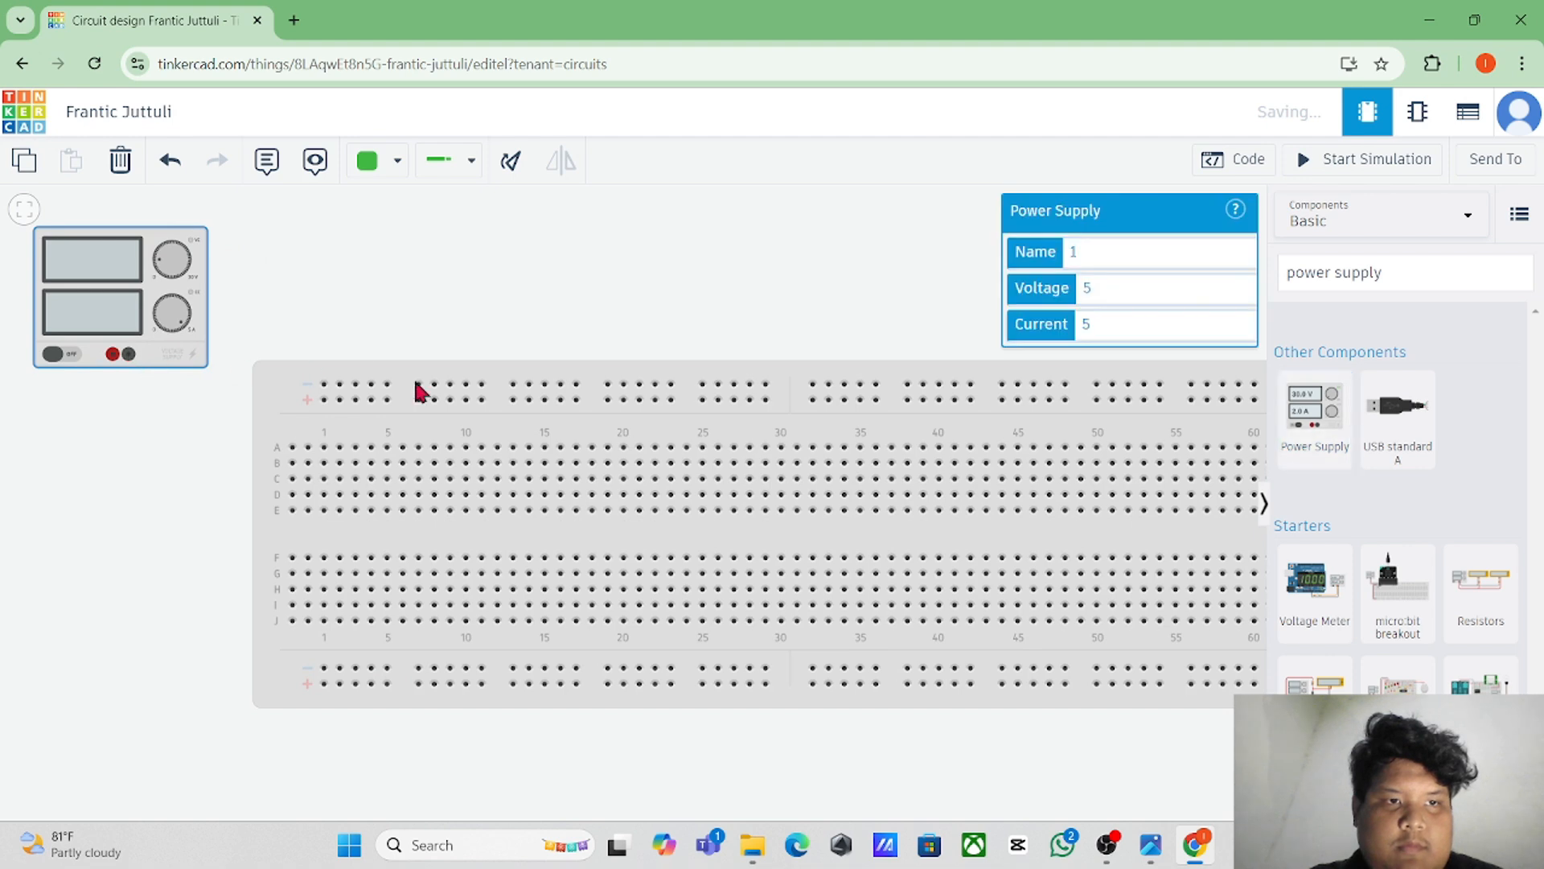
scroll(724, 362, "down", 3)
left_click(773, 316)
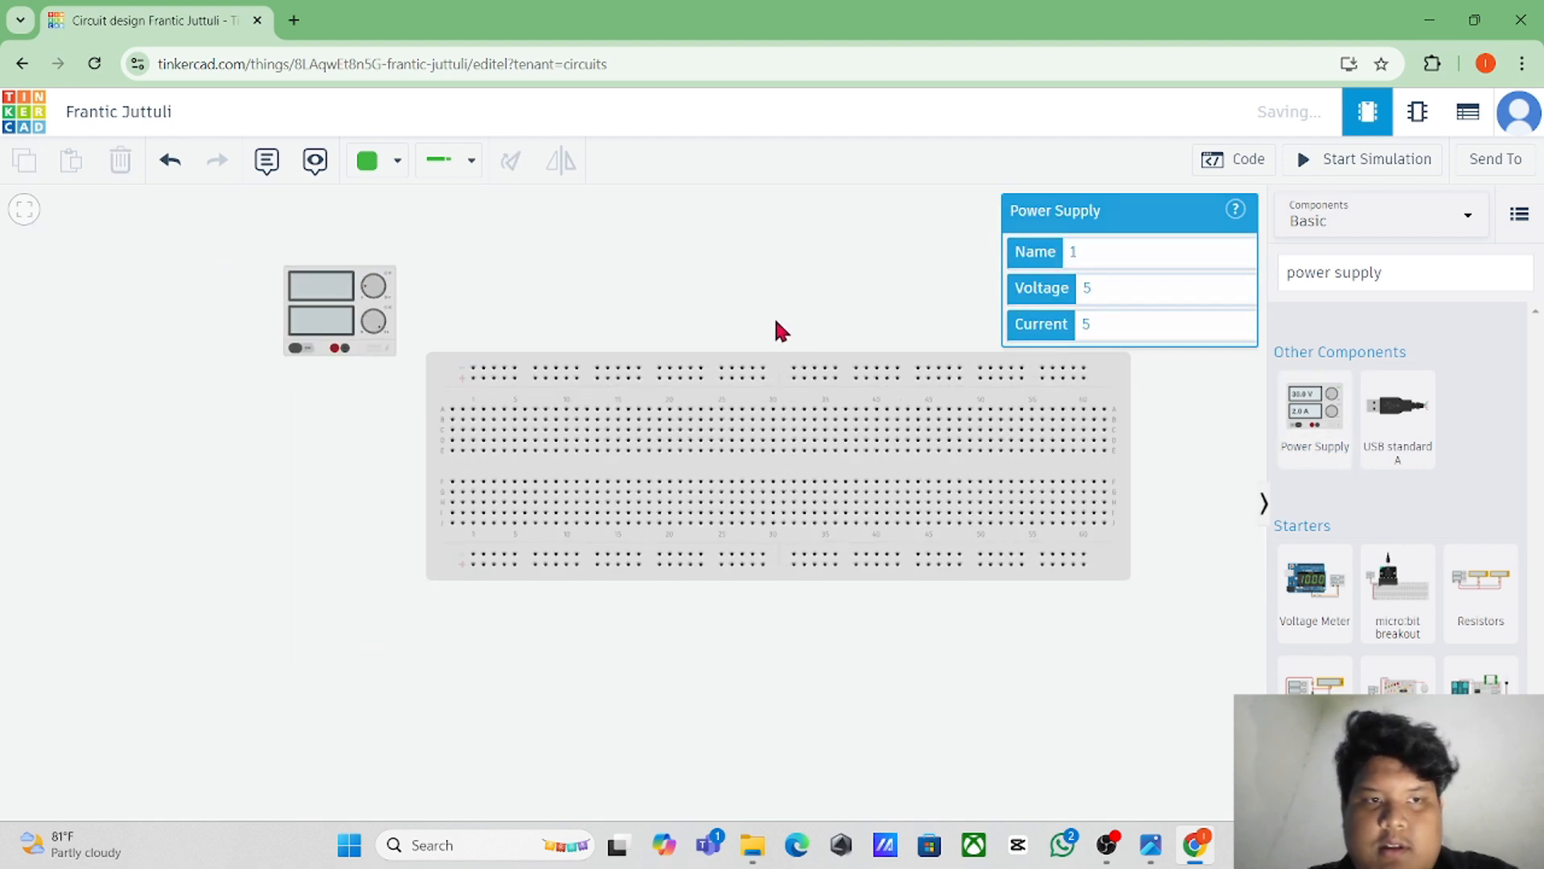
Step: Search the components for "swi" and place a DIP Switch SPST x 4 across the breadboard's centre gap at columns 3 to 6
left_click(1429, 274)
key("BackSpace")
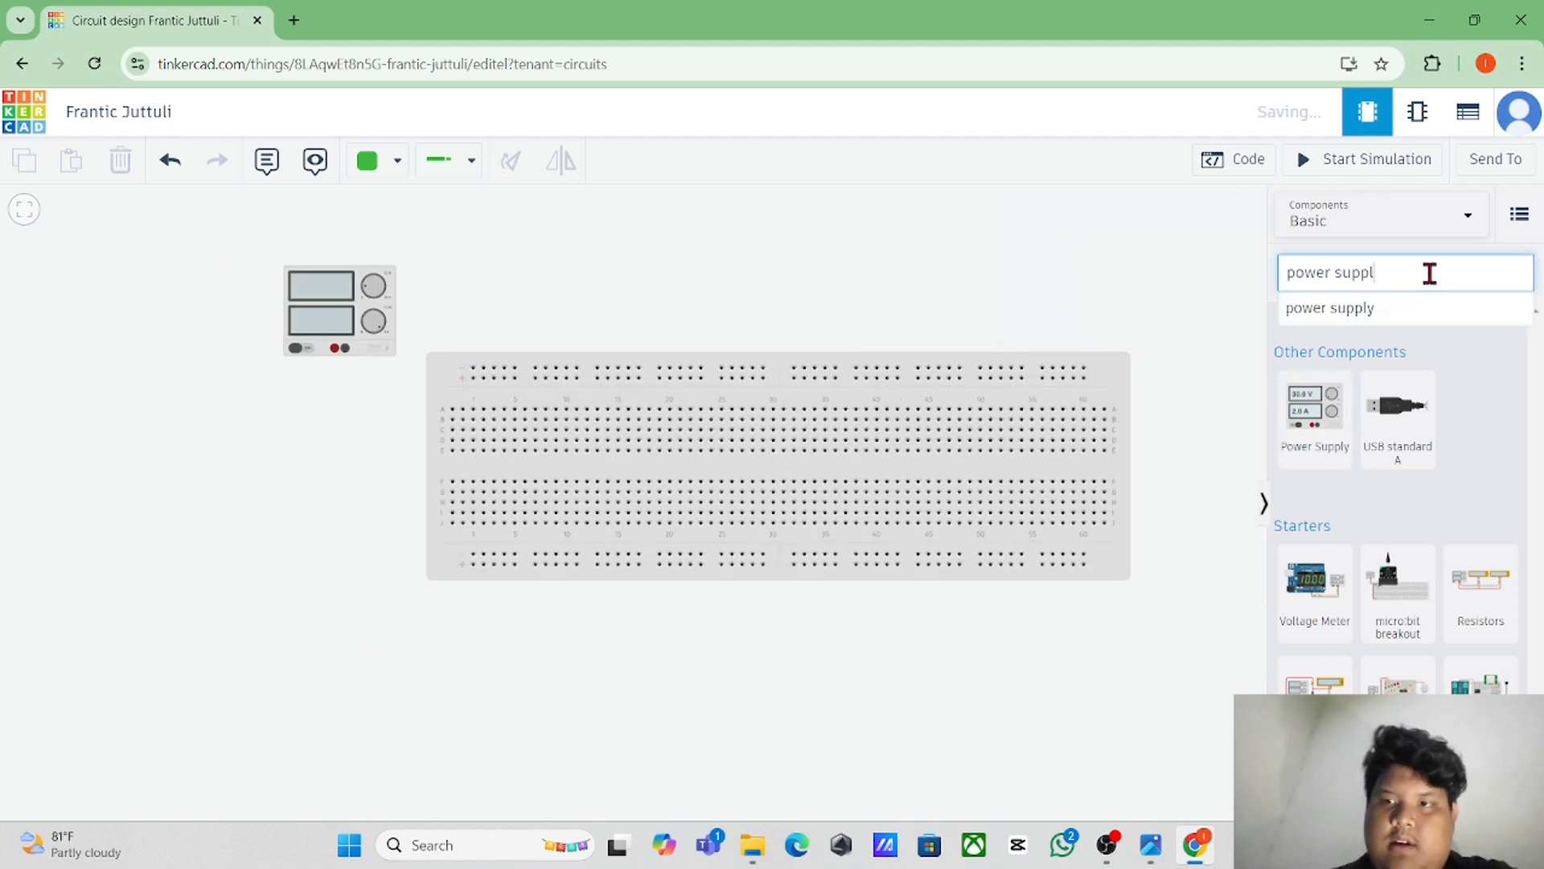
type("swi")
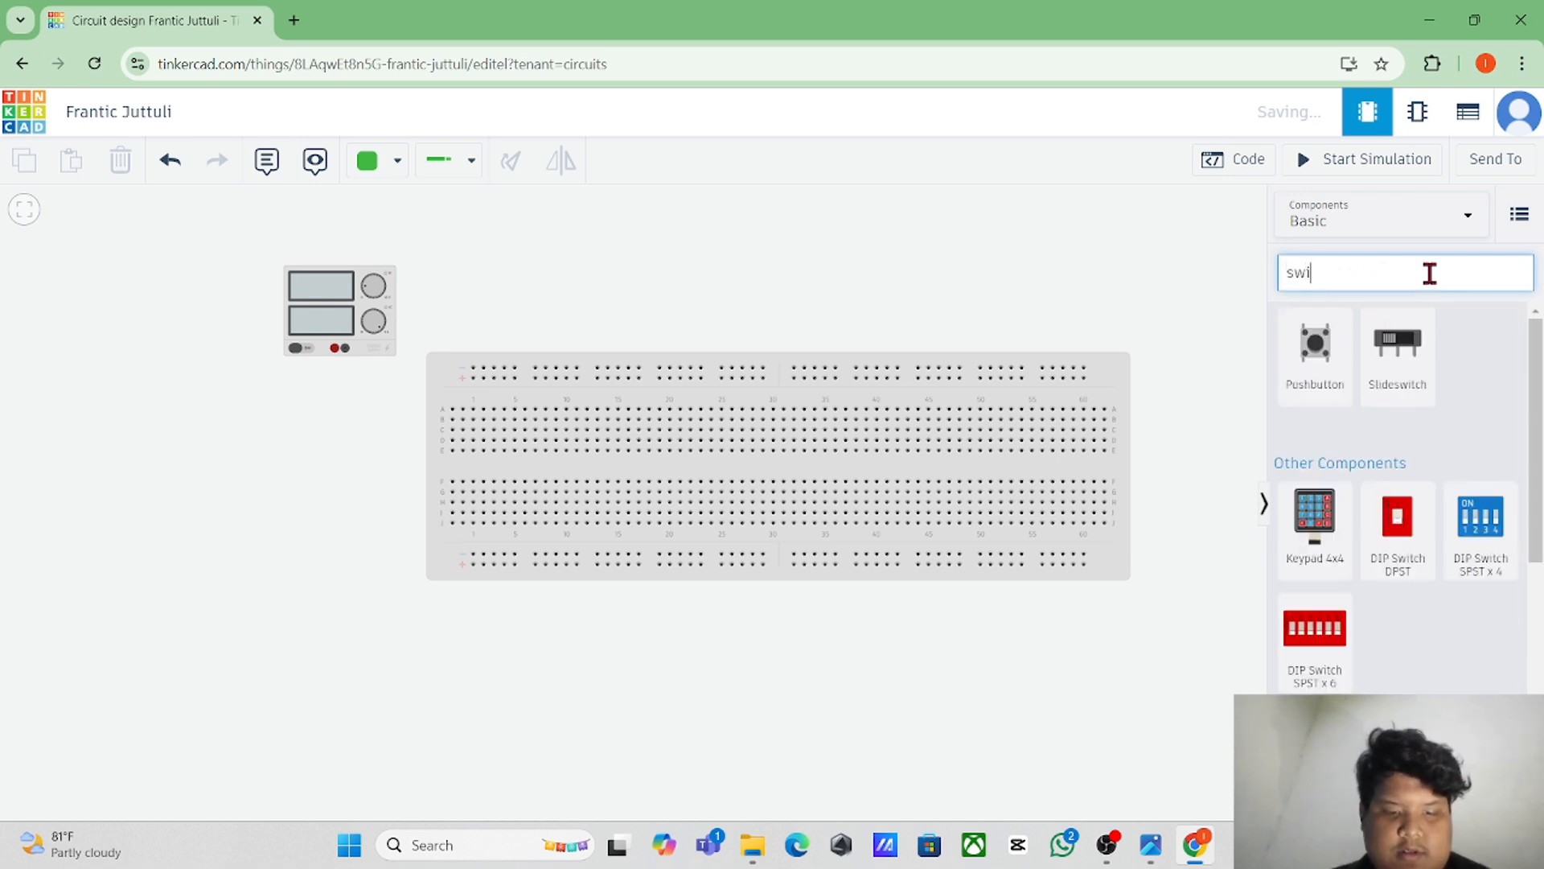
left_click_drag(1482, 555, 509, 476)
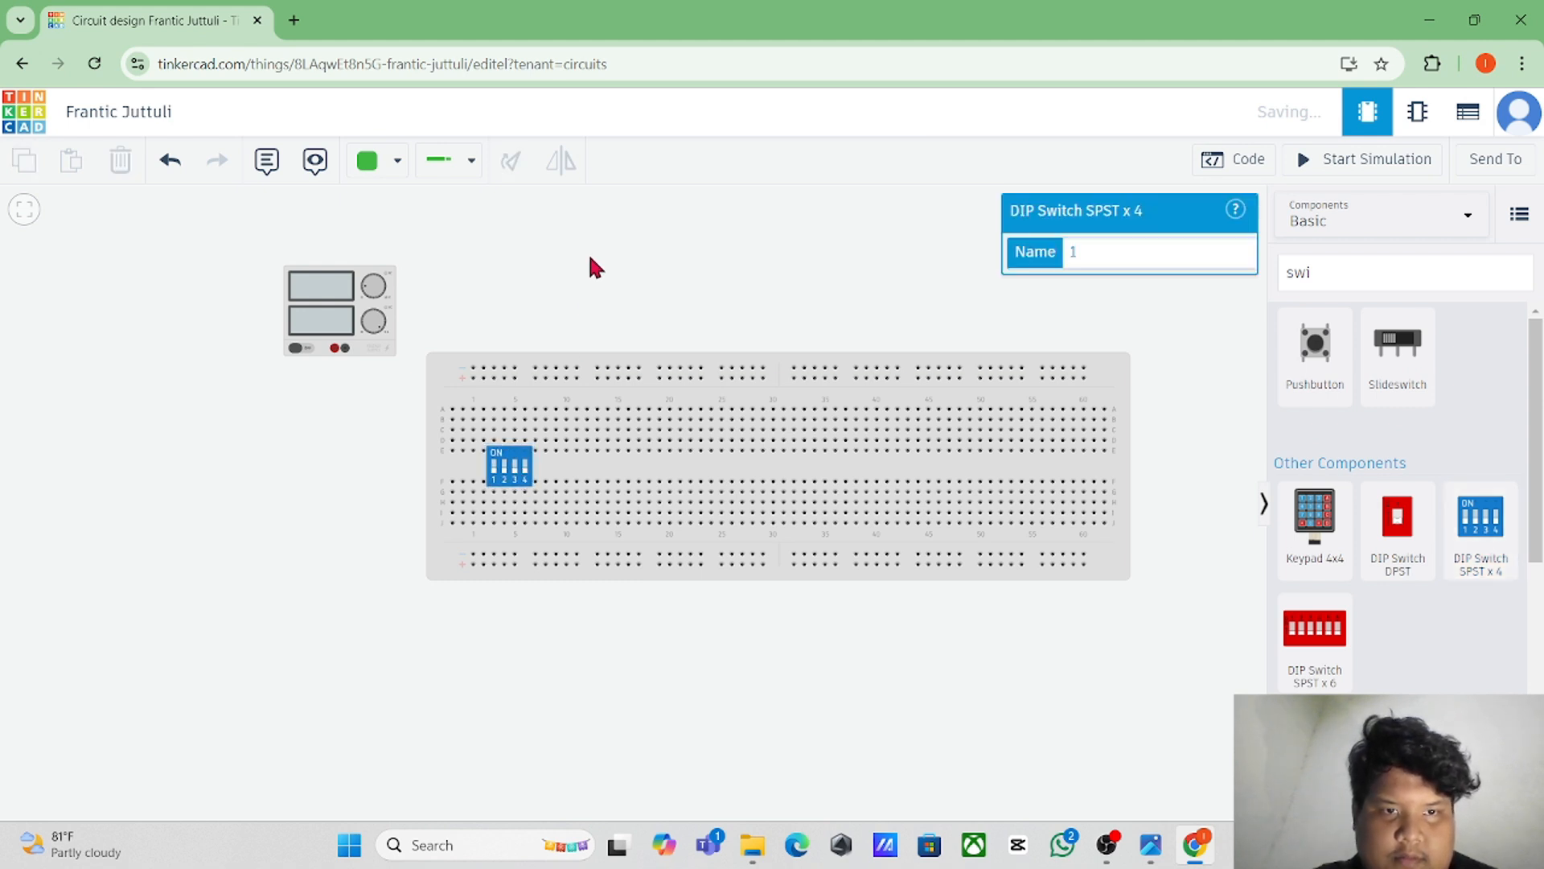
left_click(593, 265)
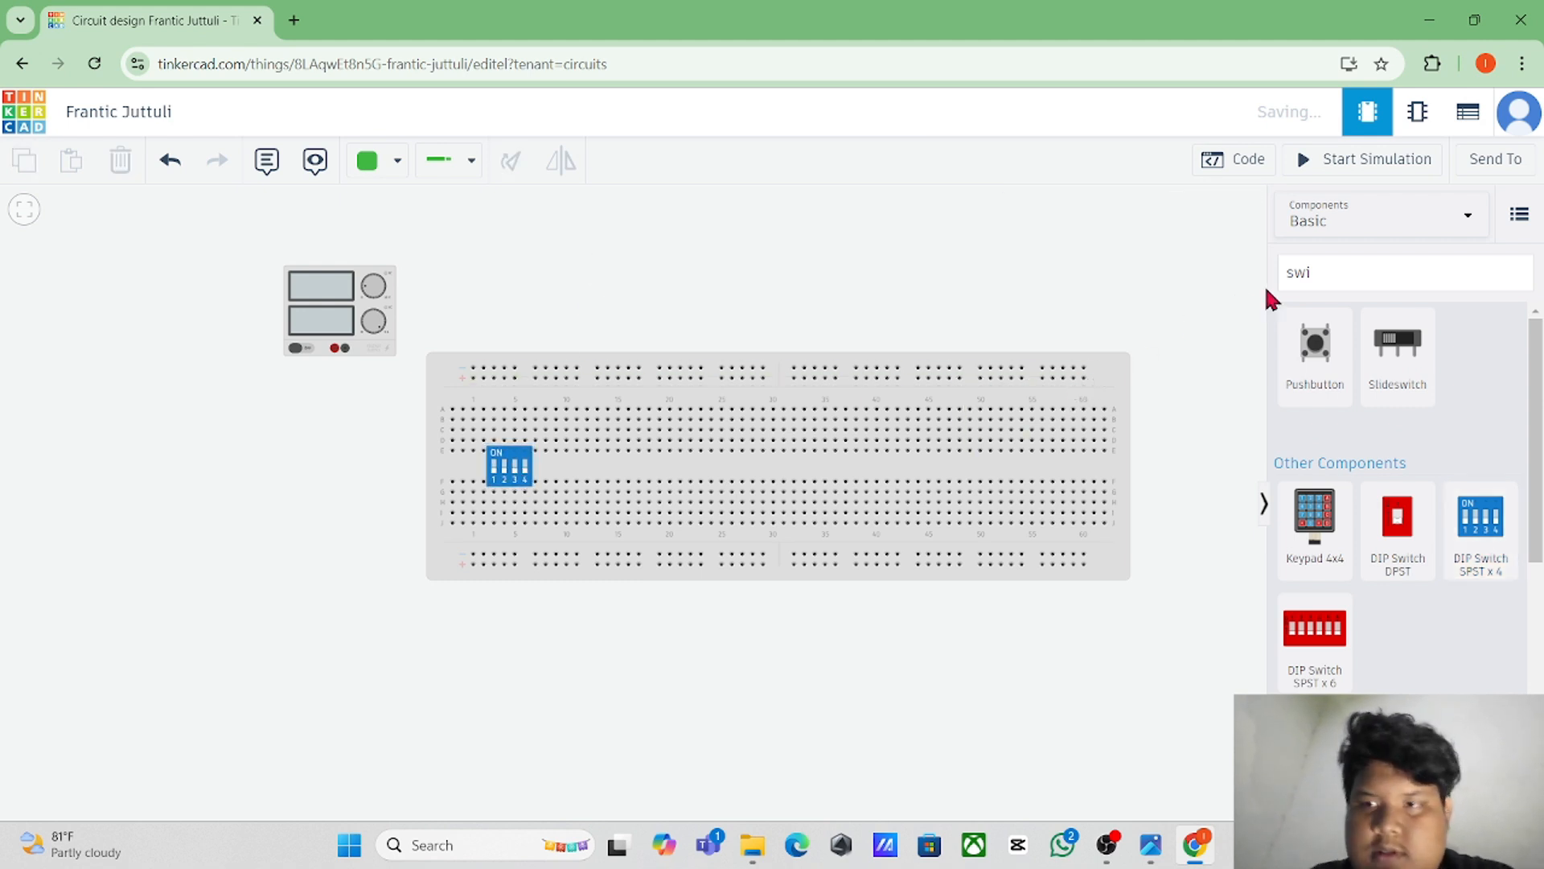
Step: Clear the component search and place an LED and a resistor side by side above the breadboard
left_click(1332, 276)
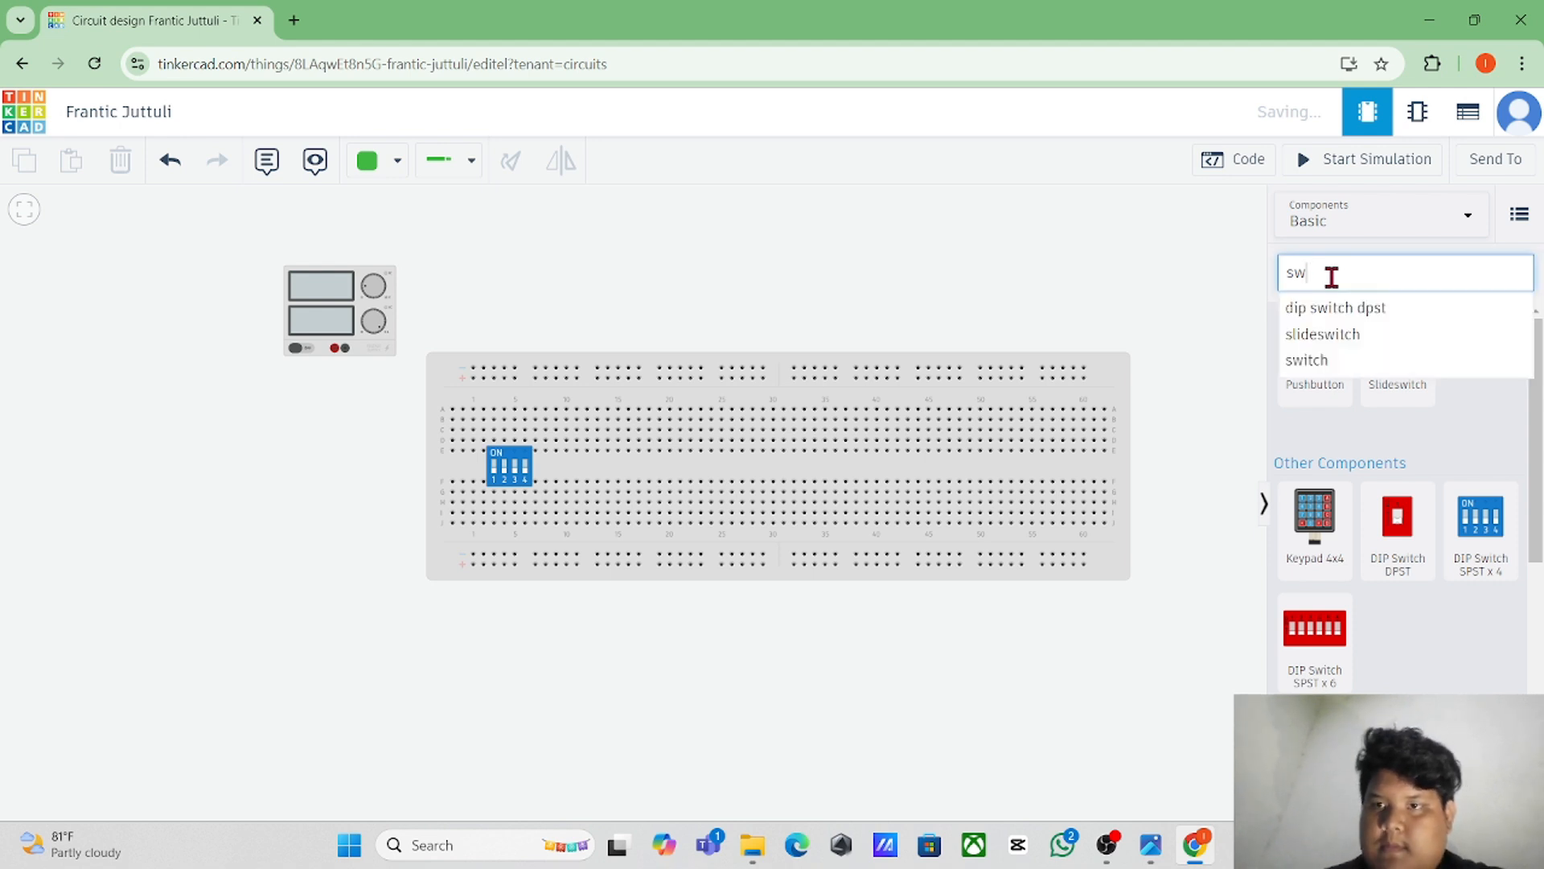
key("BackSpace")
key("BackSpace")
key("BackSpace")
left_click_drag(1391, 354, 1216, 362)
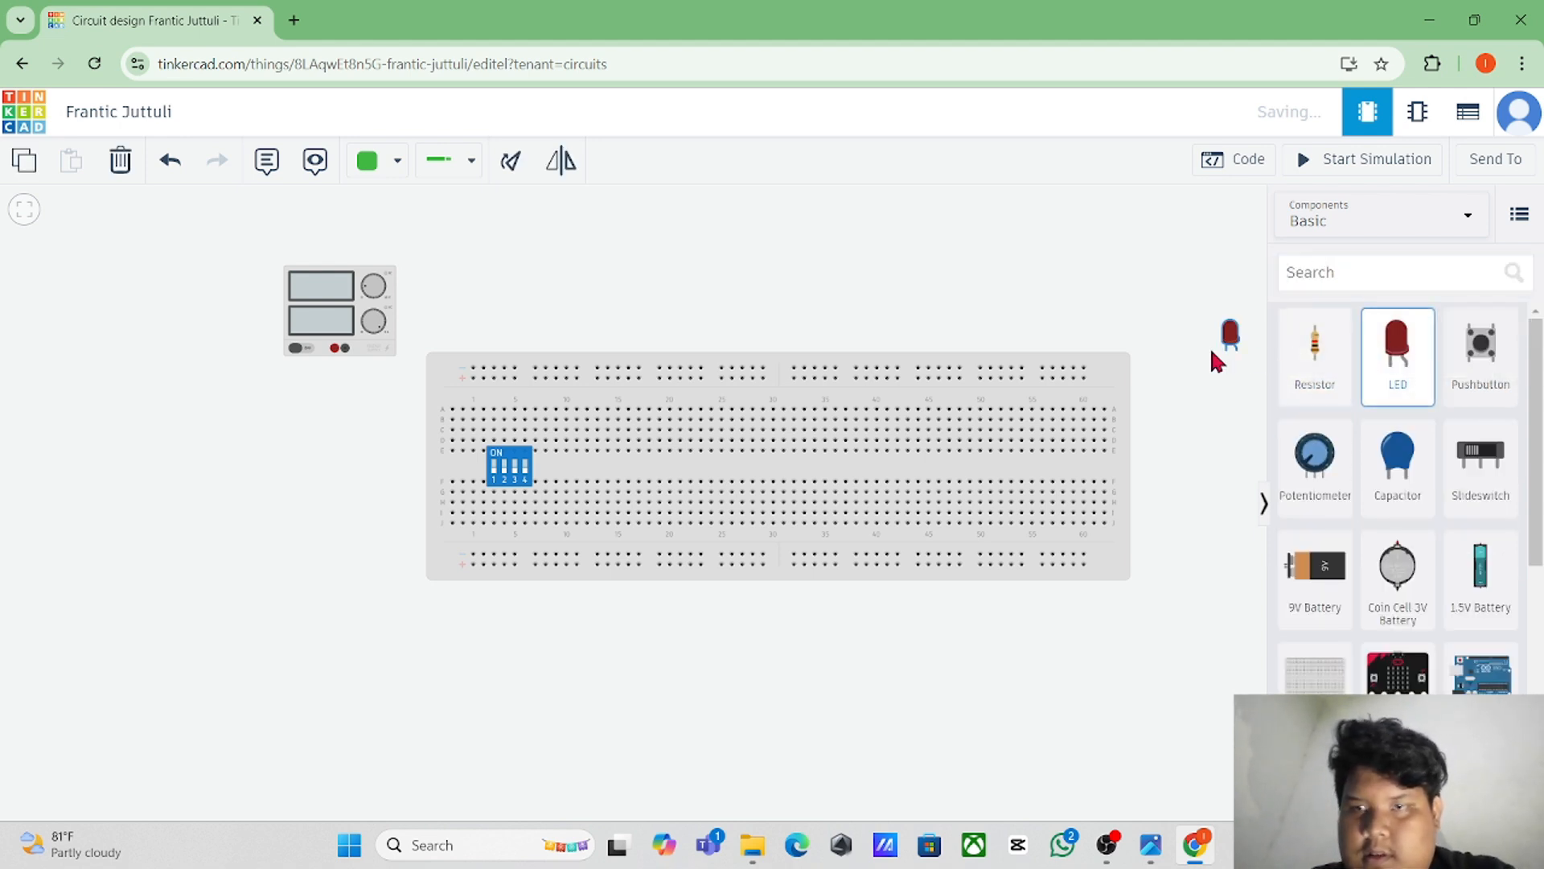
left_click_drag(769, 363, 793, 307)
left_click_drag(1317, 372, 758, 312)
left_click(917, 307)
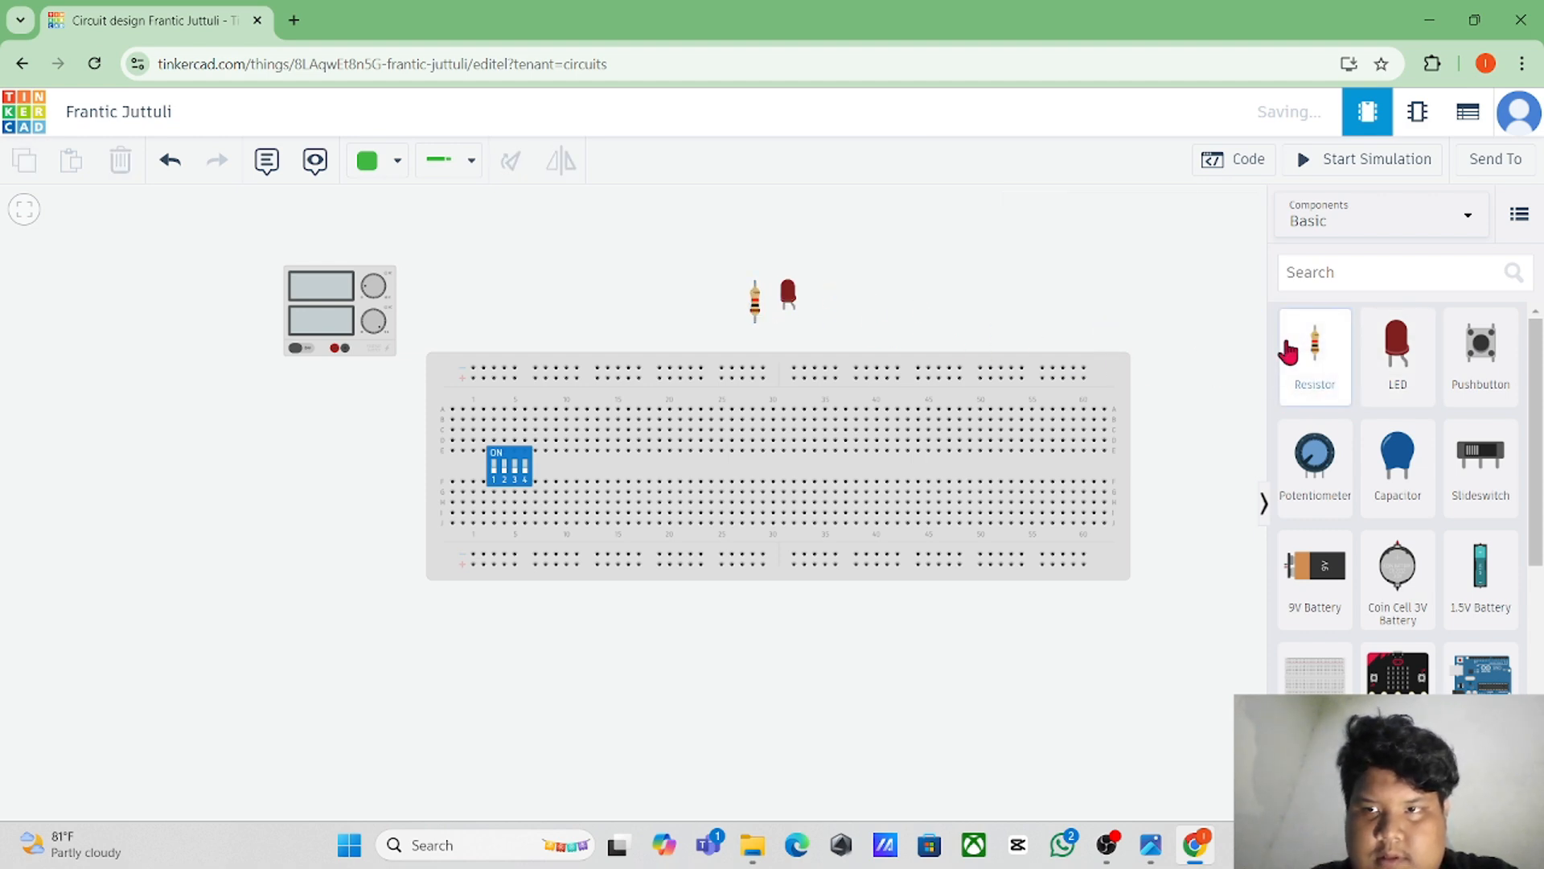
Step: Hide the component library and move the power supply up, farther from the breadboard
left_click(1263, 505)
scroll(607, 465, "up", 2)
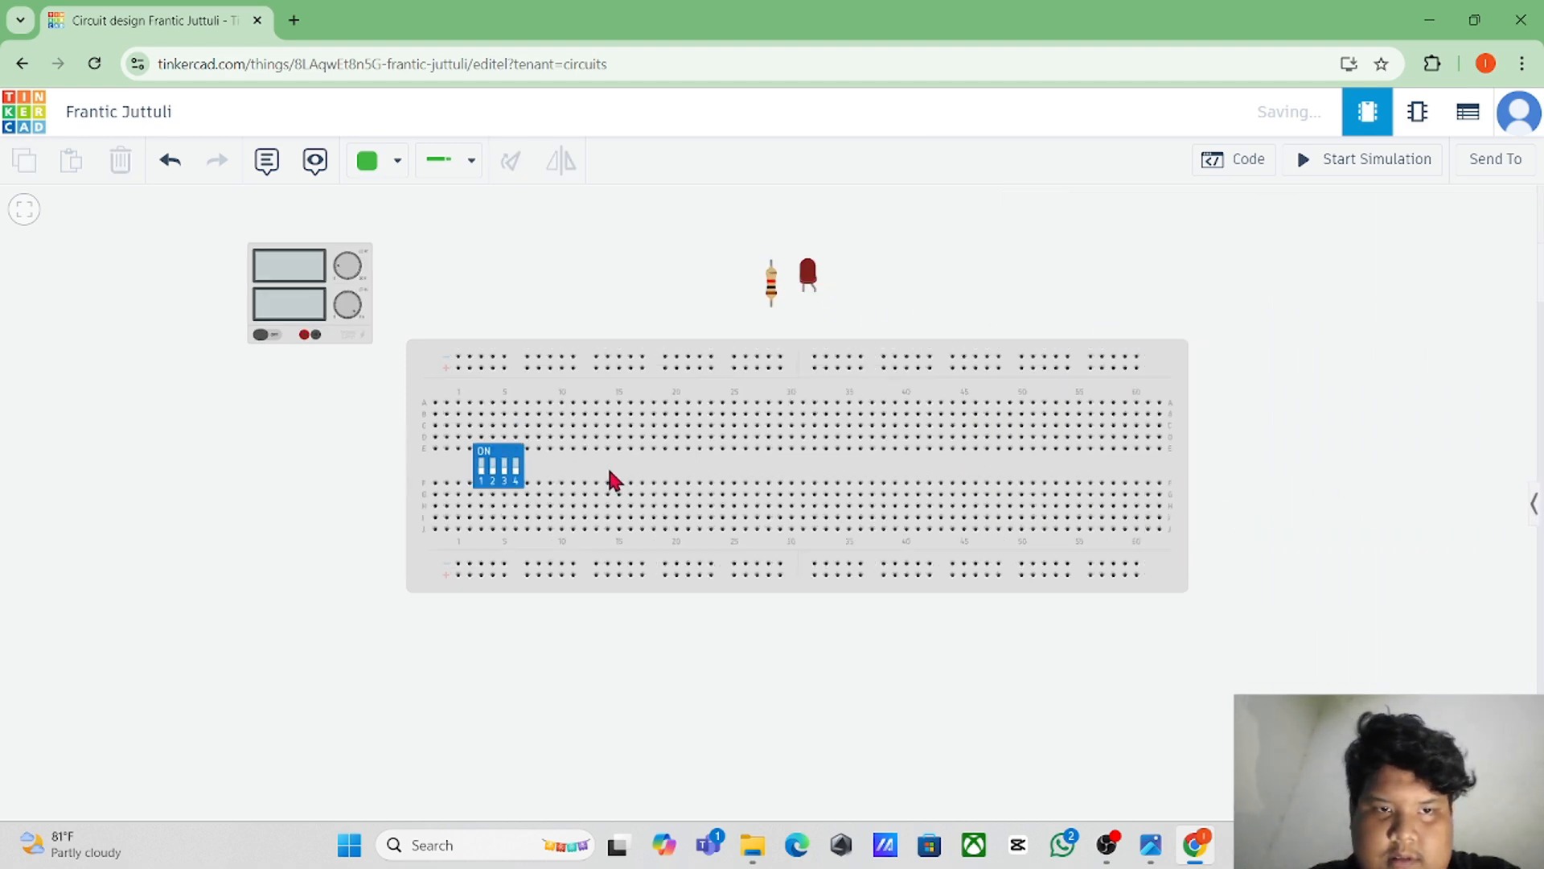
left_click_drag(529, 275, 596, 283)
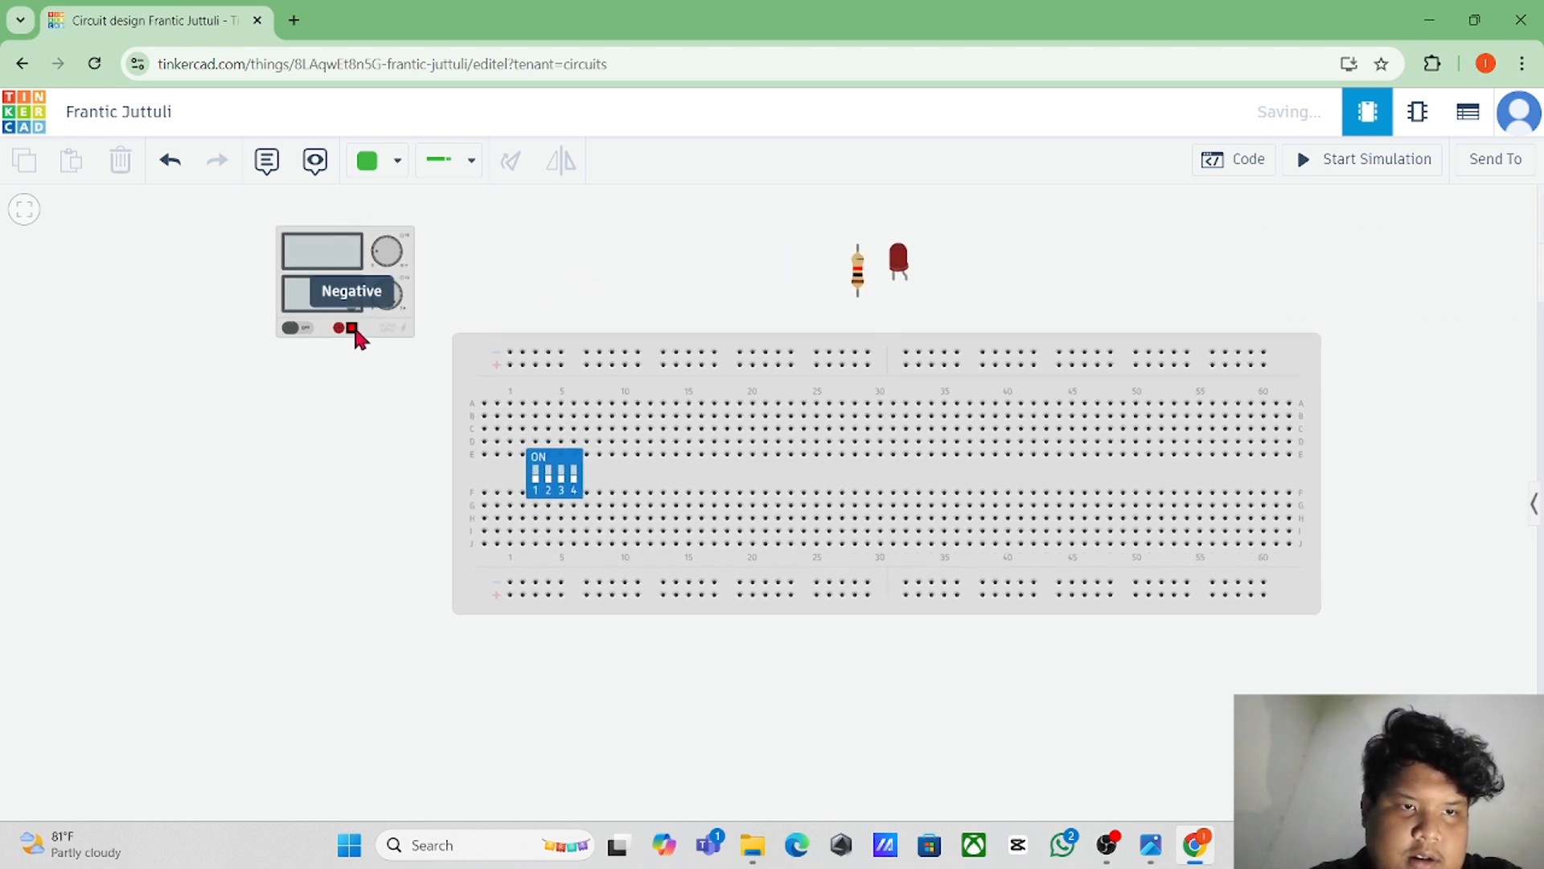
left_click_drag(388, 326, 387, 287)
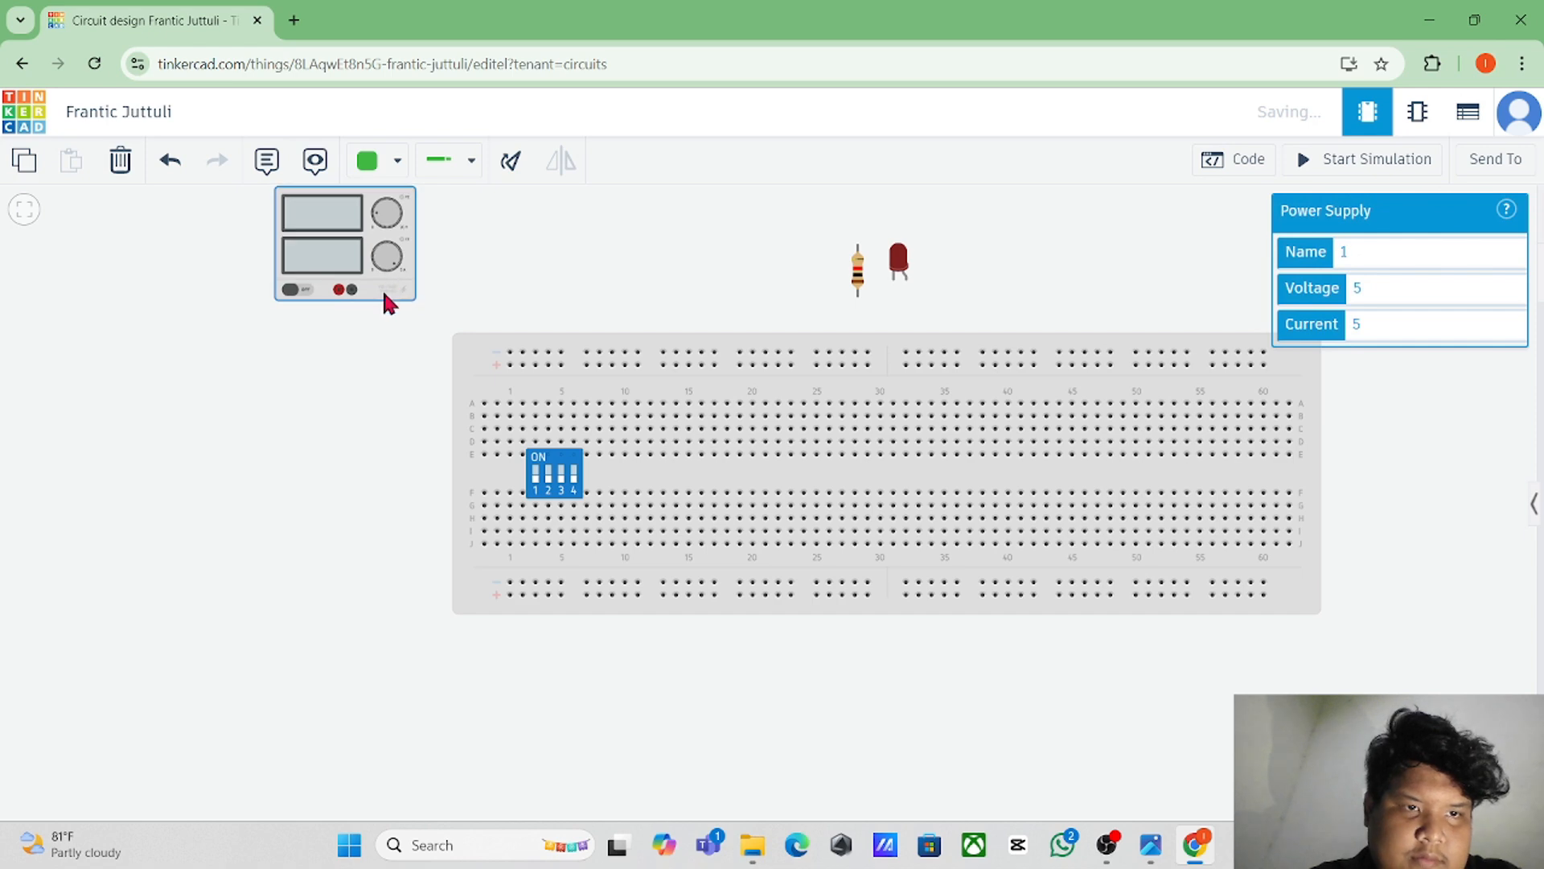
Step: Wire the power supply's negative and positive terminals to the breadboard's upper negative and positive rails at the first holes
left_click(352, 290)
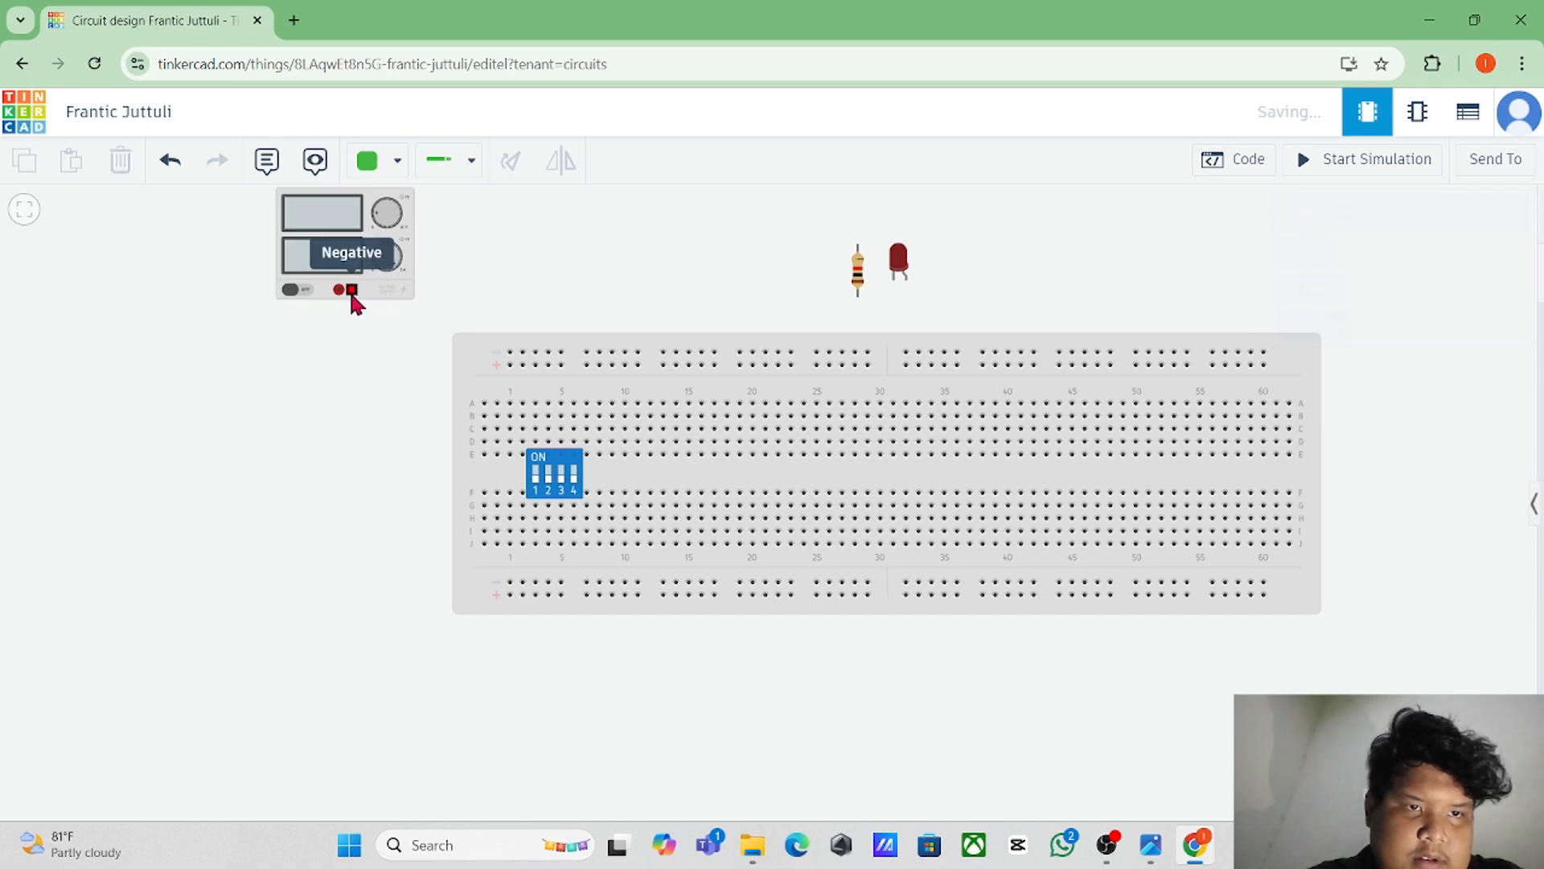
left_click(352, 350)
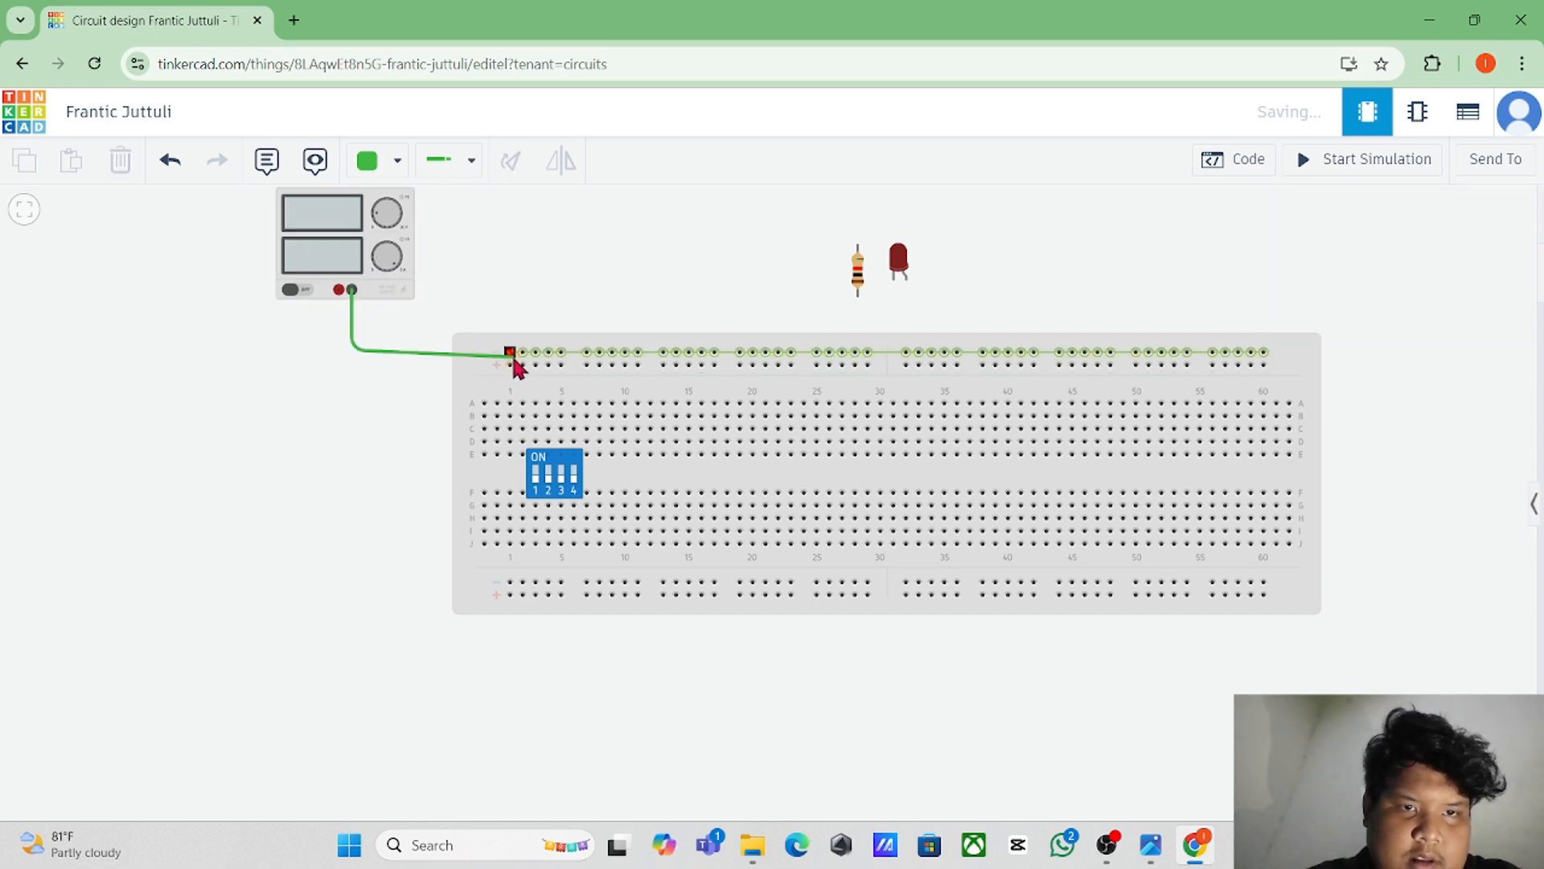
left_click(510, 352)
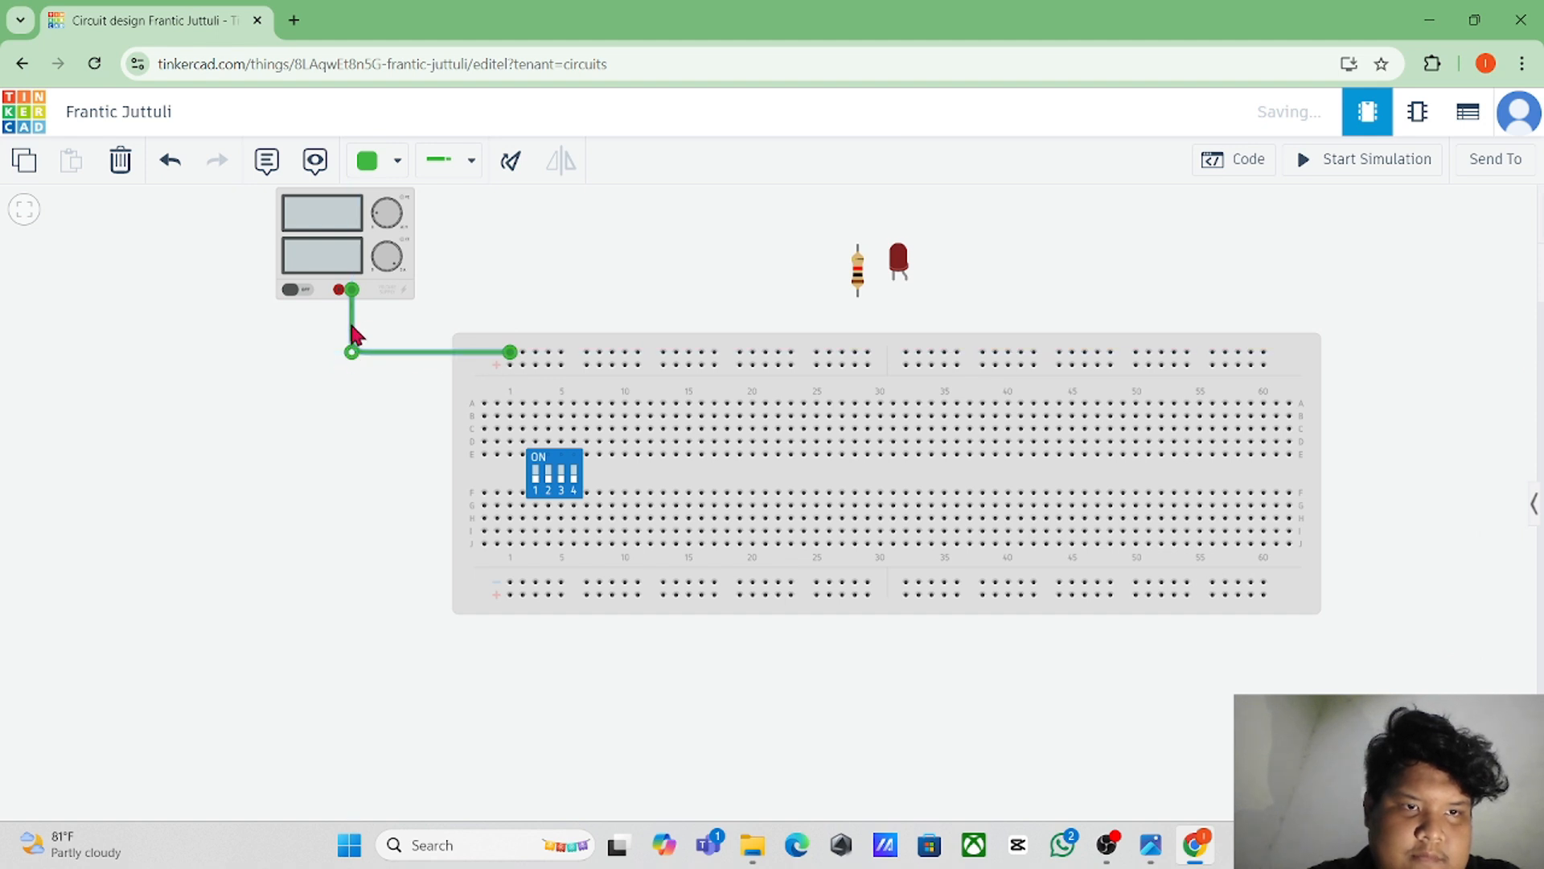
left_click(338, 292)
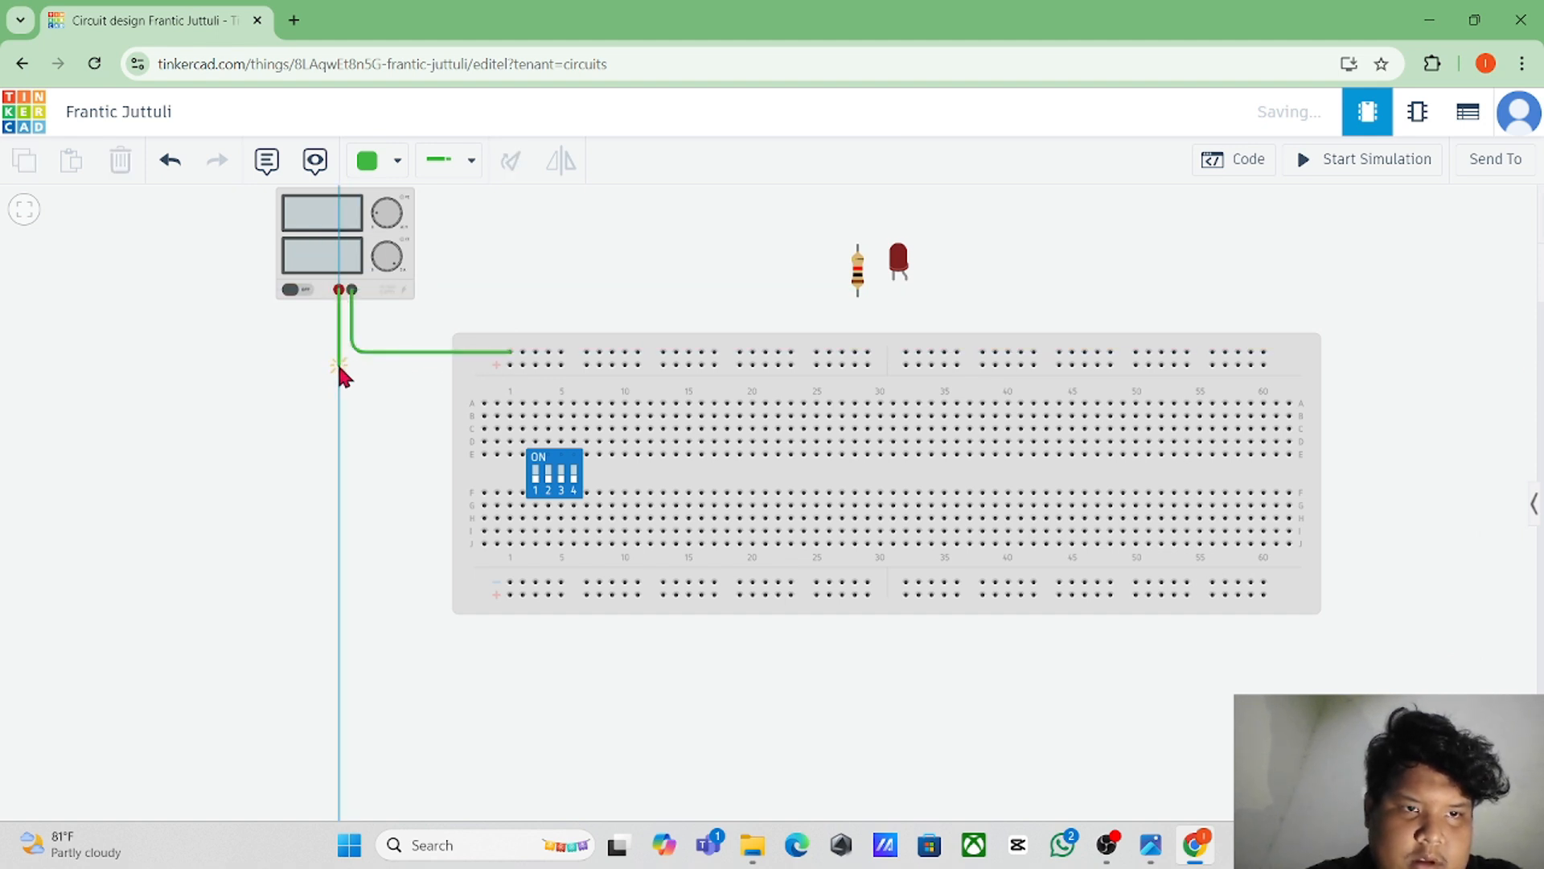
left_click(339, 364)
left_click(512, 366)
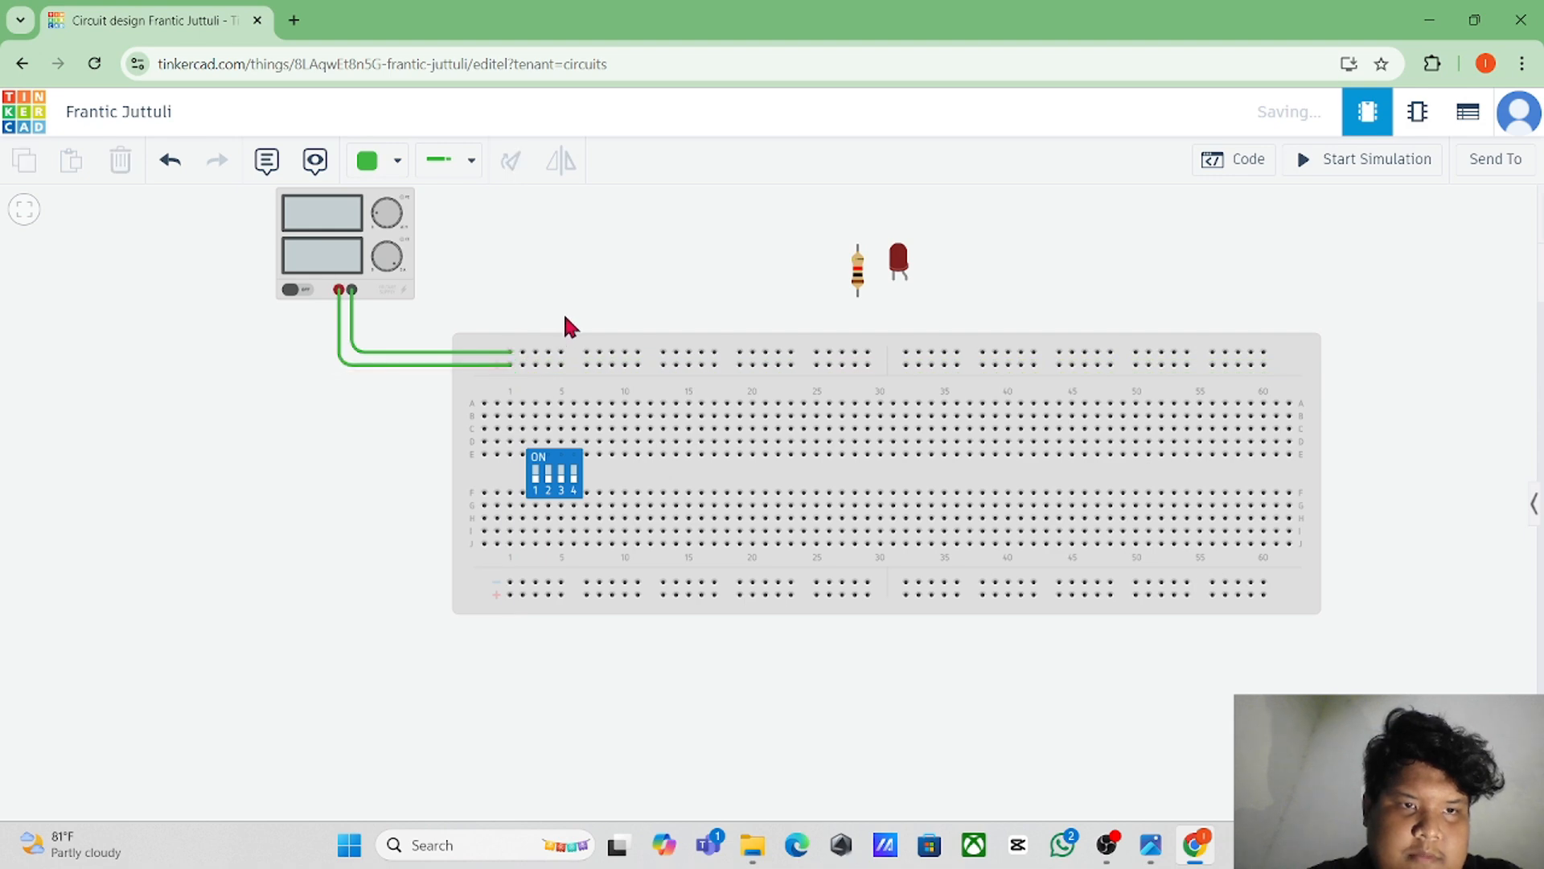
Step: Wire the first hole of the breadboard's lower negative rail to the power supply's negative terminal, routing around the left side
left_click(512, 581)
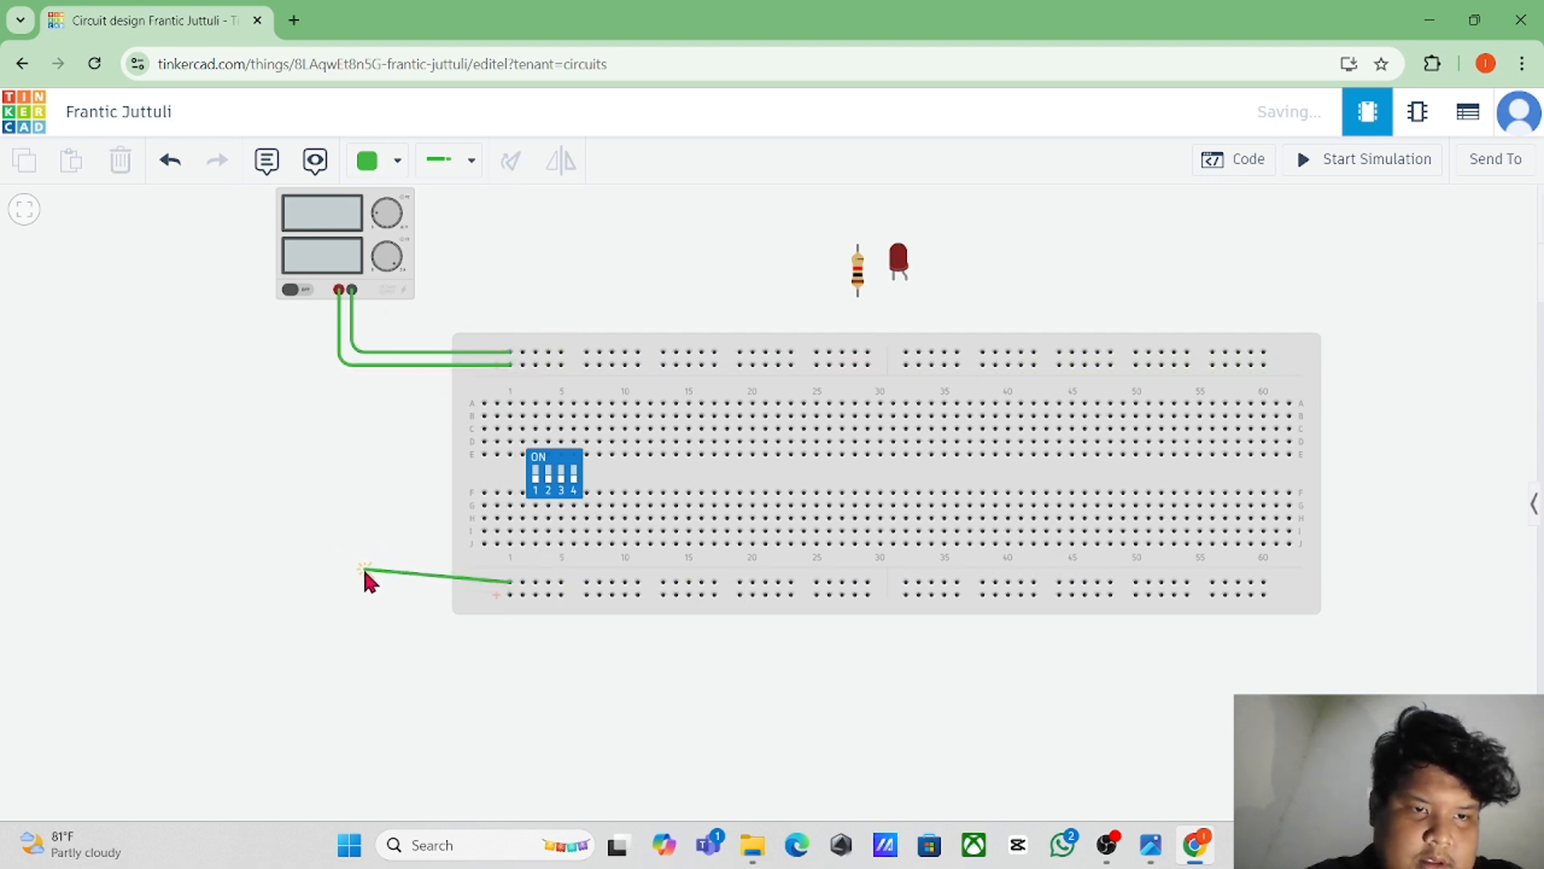
left_click(347, 578)
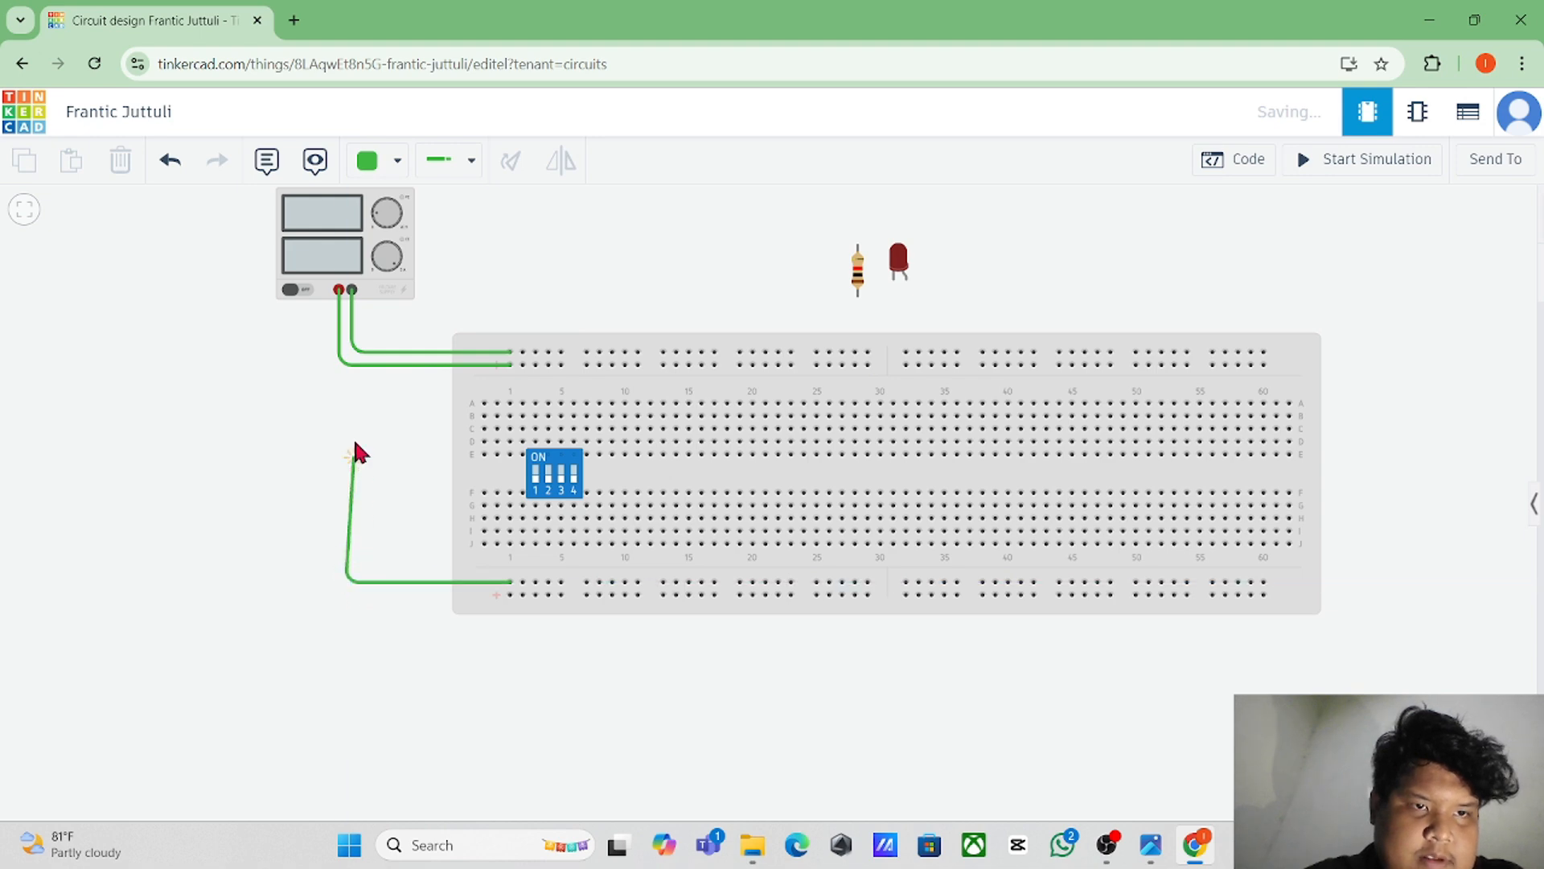
left_click(355, 291)
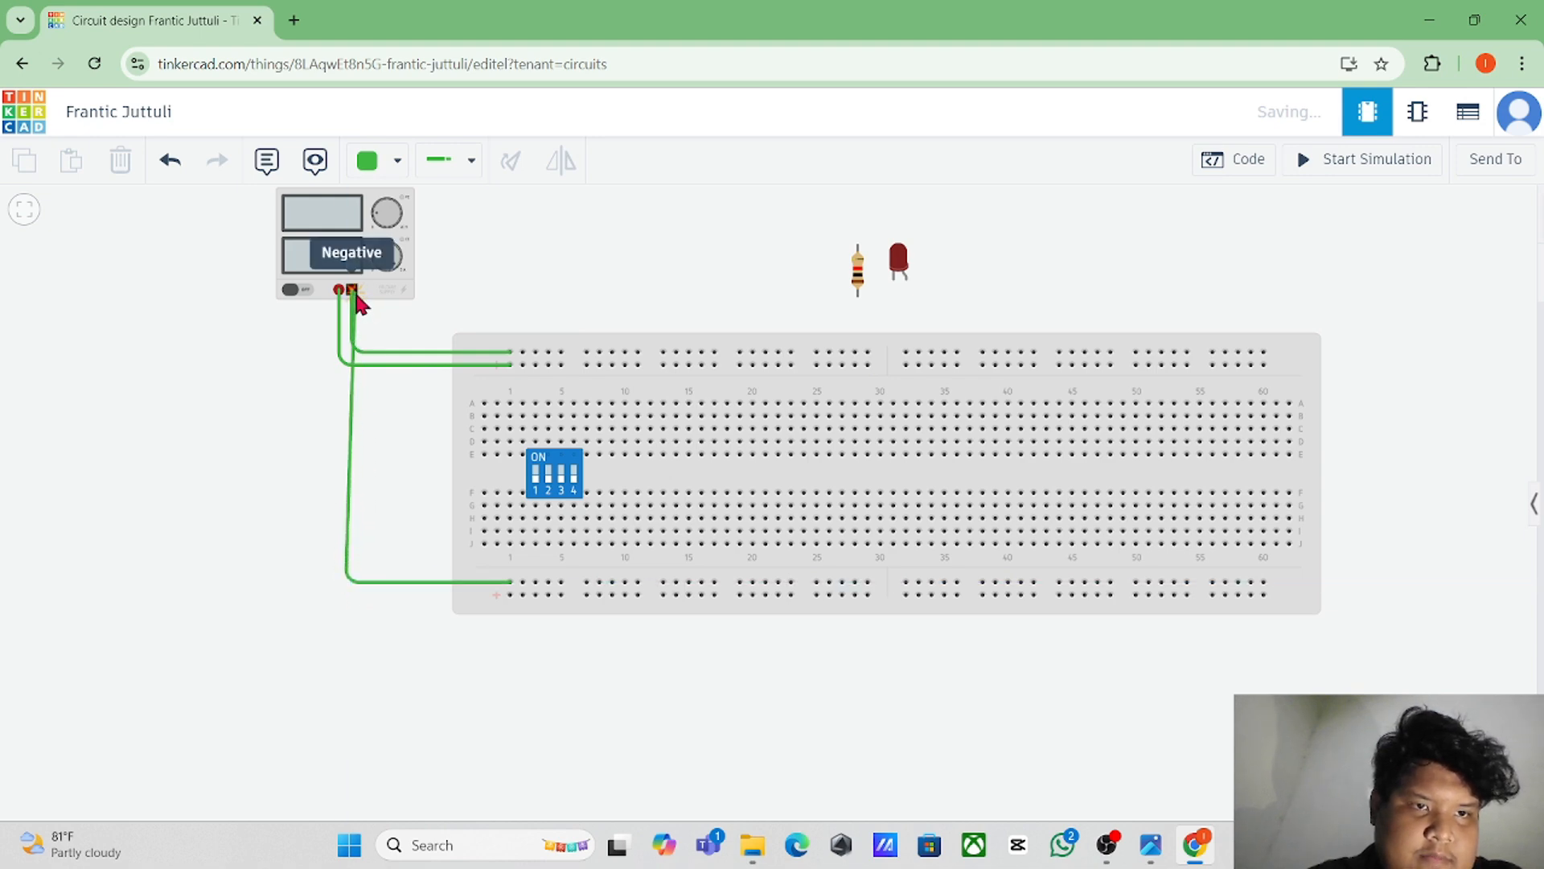
left_click(355, 291)
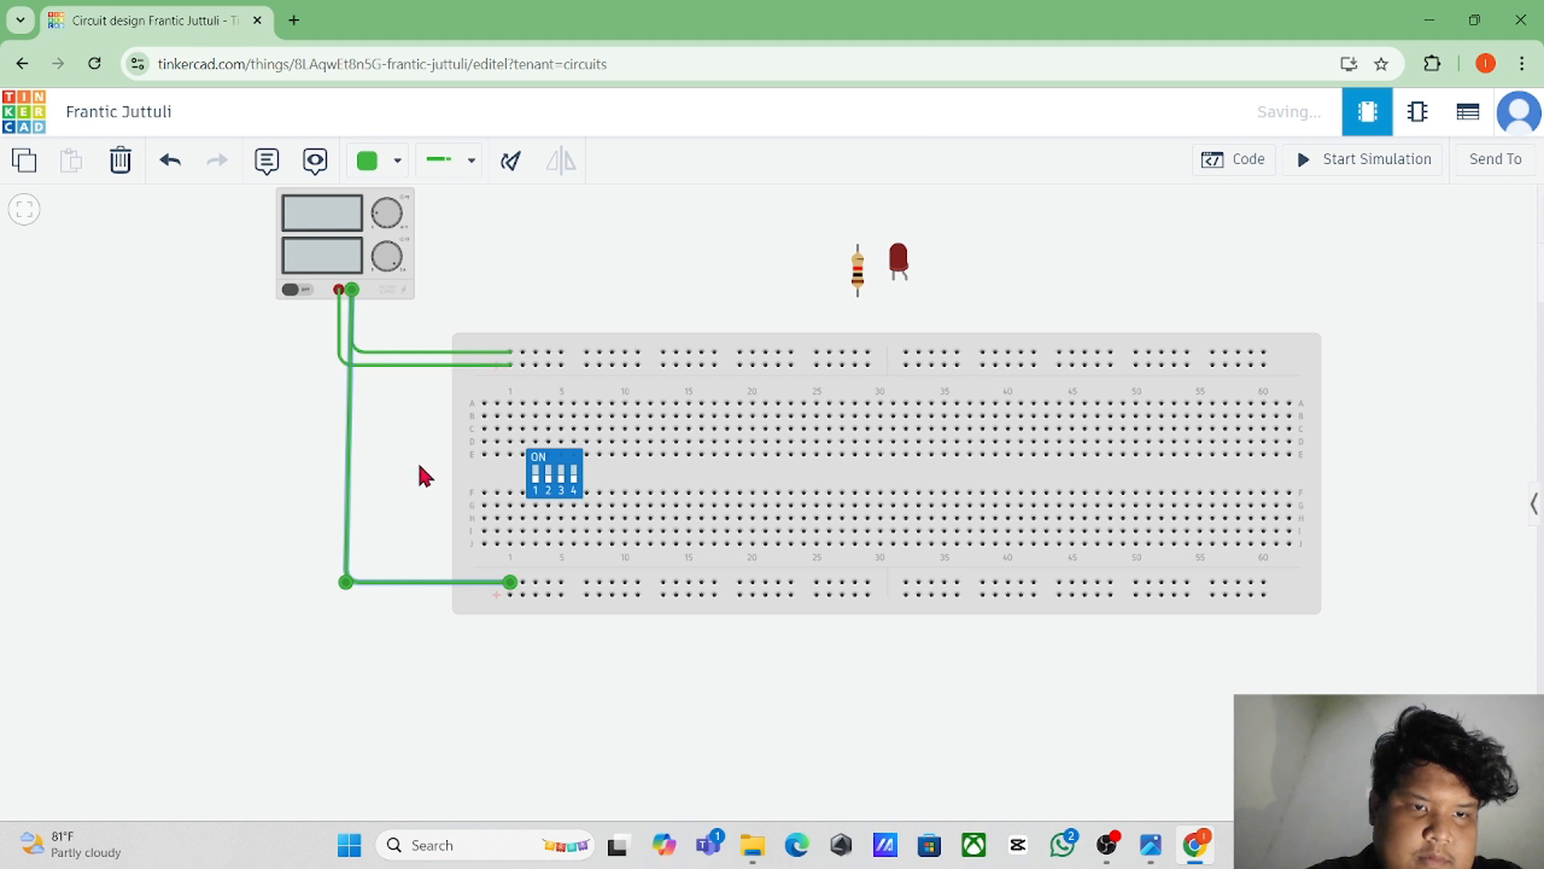
Step: Wire the first hole of the breadboard's lower positive rail to the power supply's positive terminal, routing around the left side
left_click(508, 593)
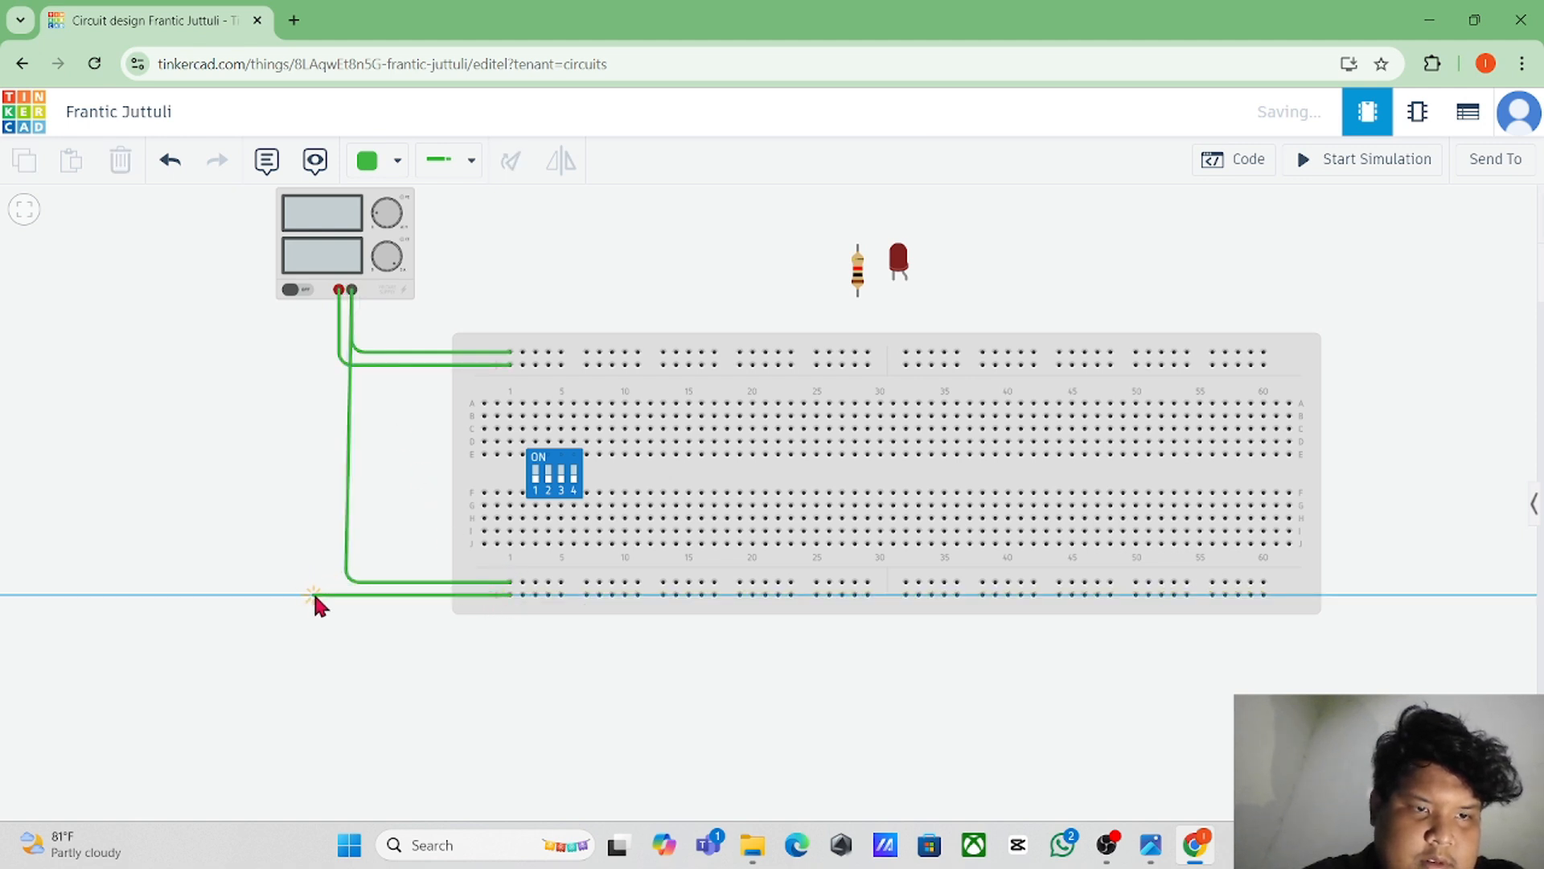
left_click(313, 593)
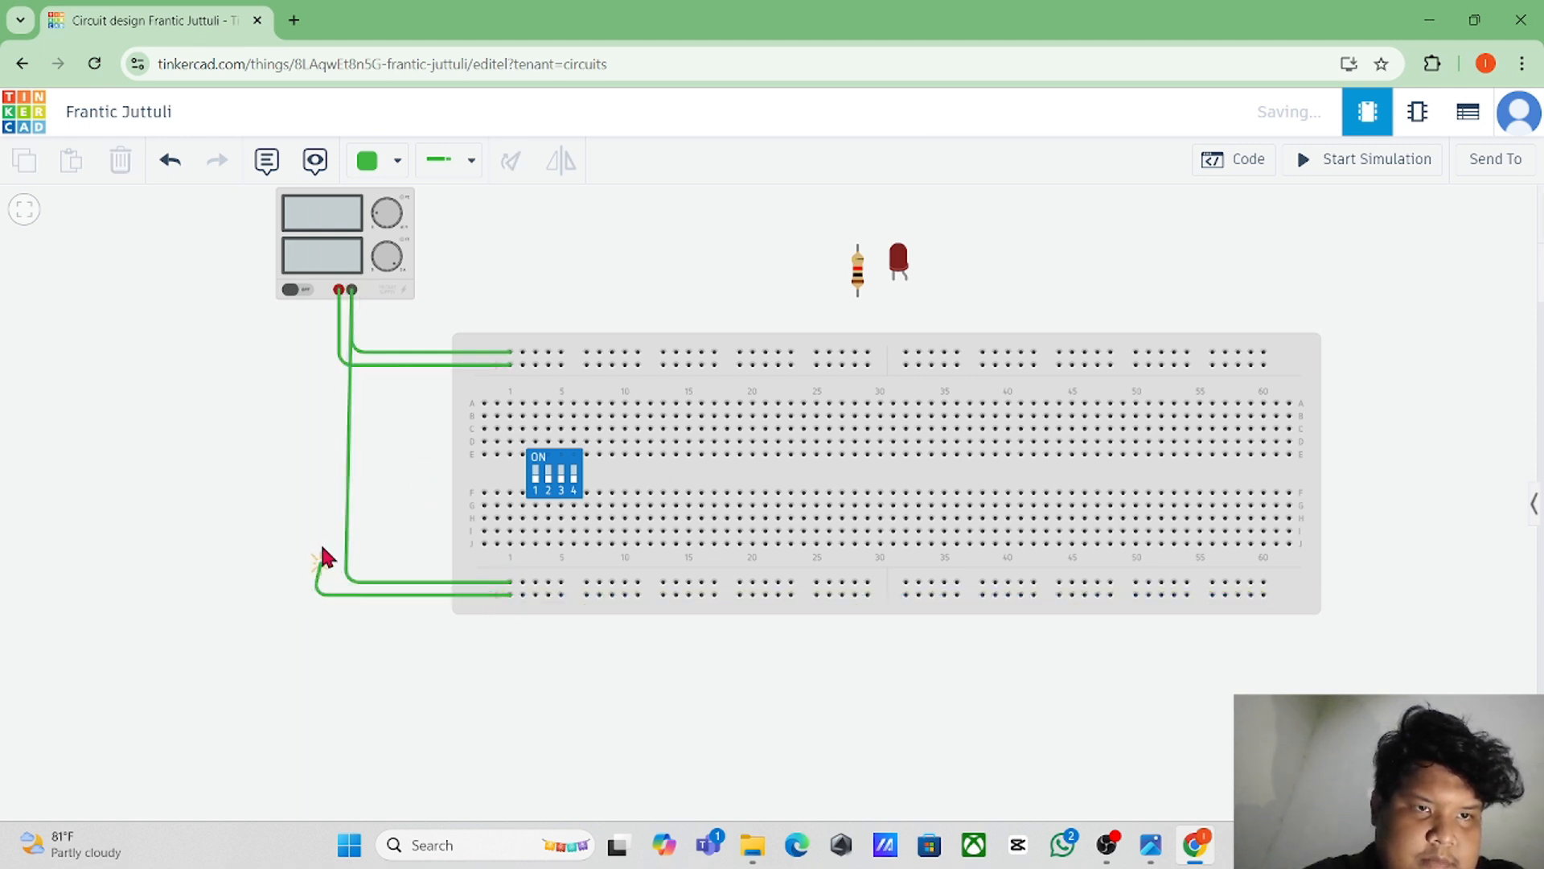
left_click(338, 292)
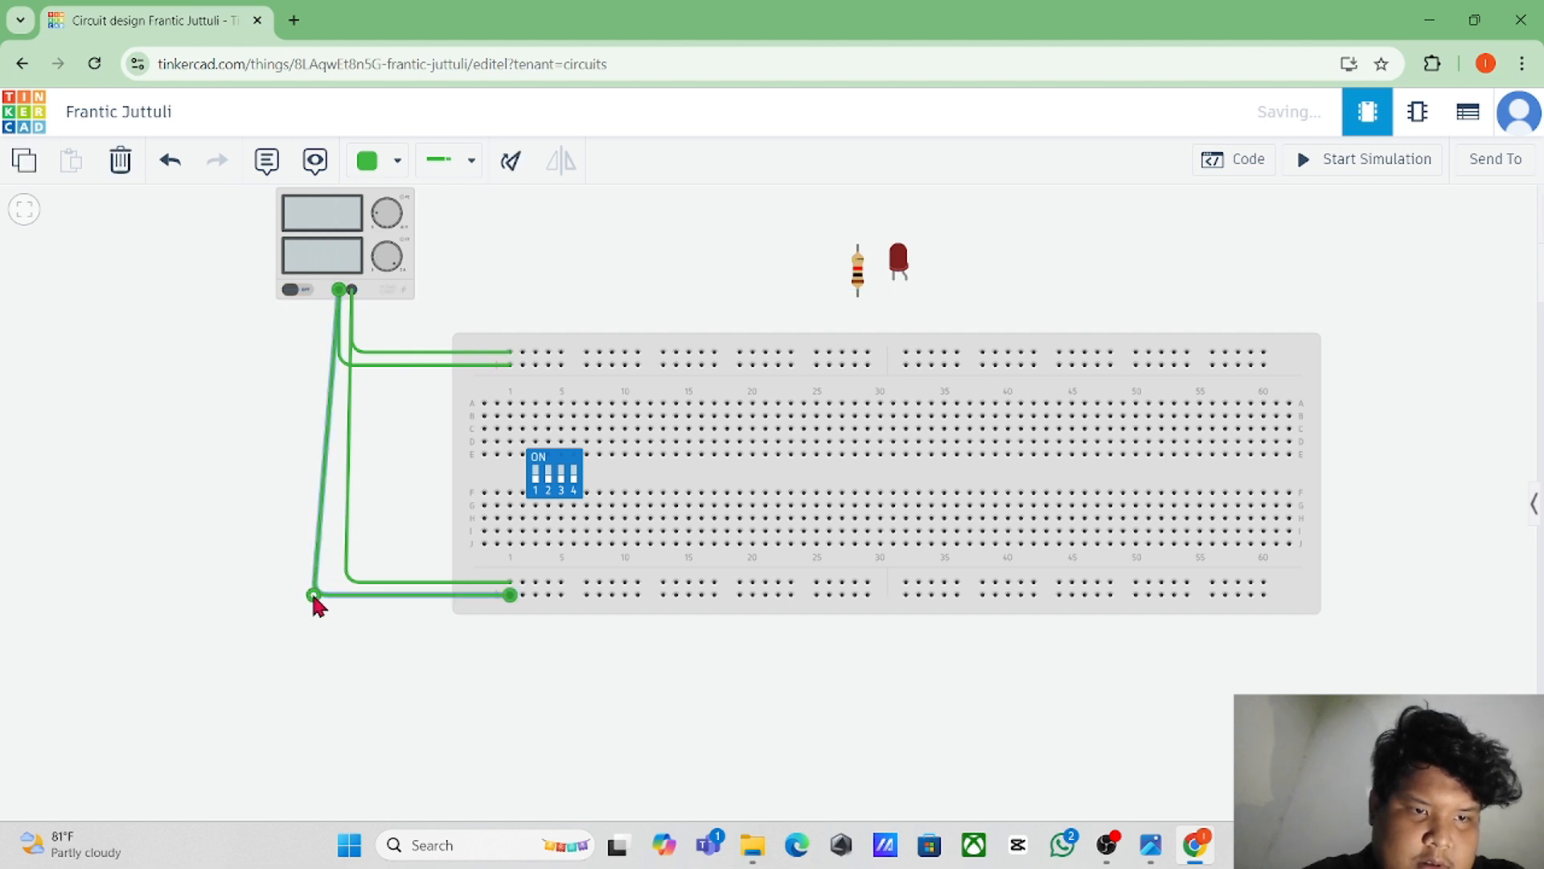
Step: Move the corner points of the two long supply wires so both run vertically below their power supply terminals
left_click_drag(313, 594, 338, 596)
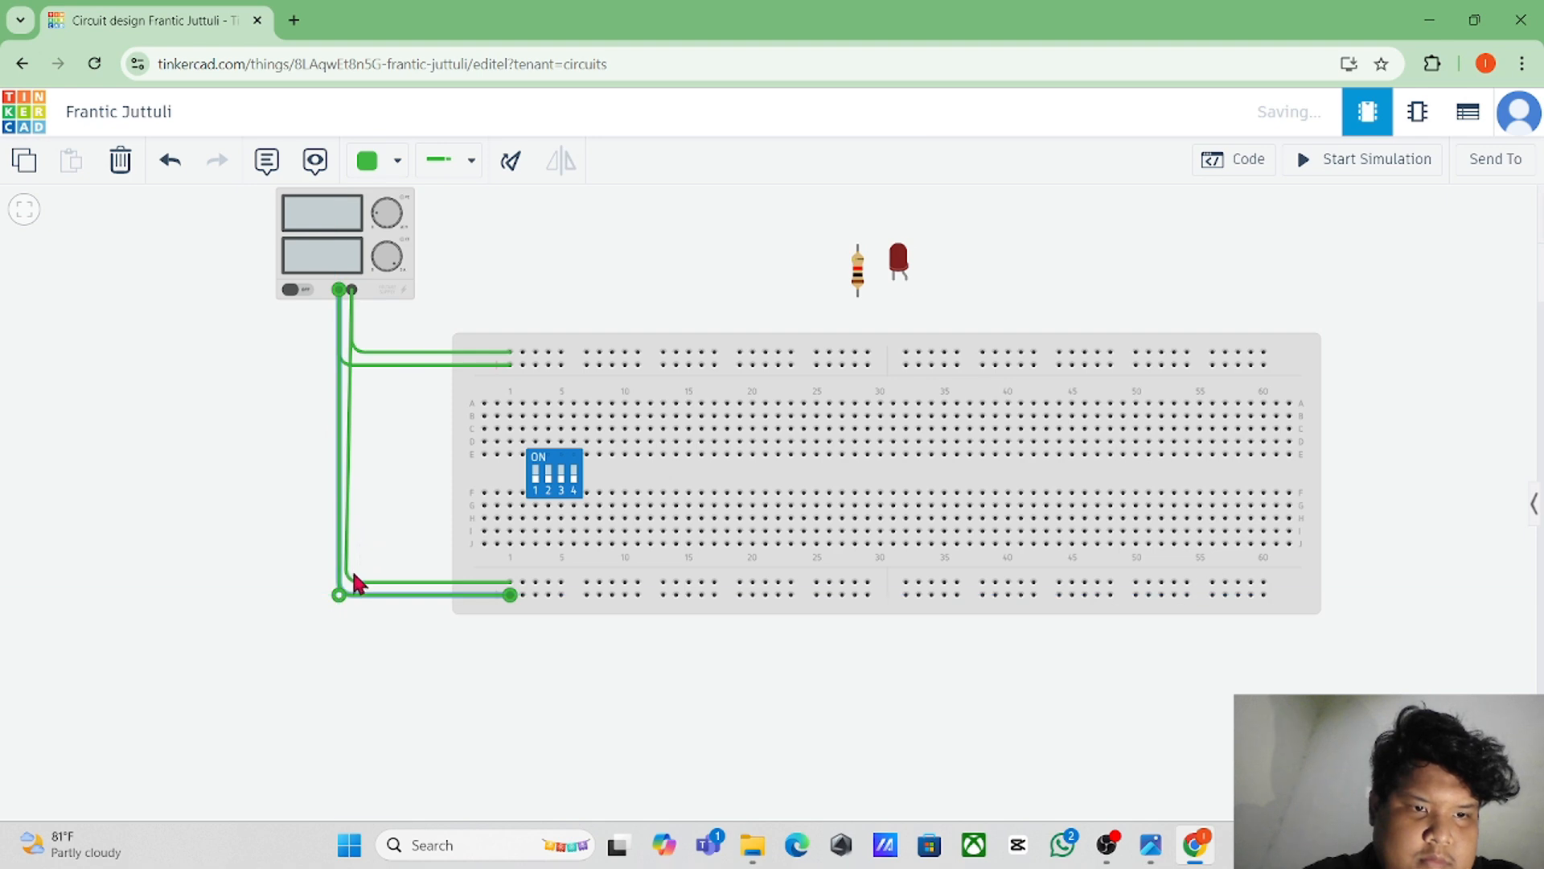
left_click(349, 578)
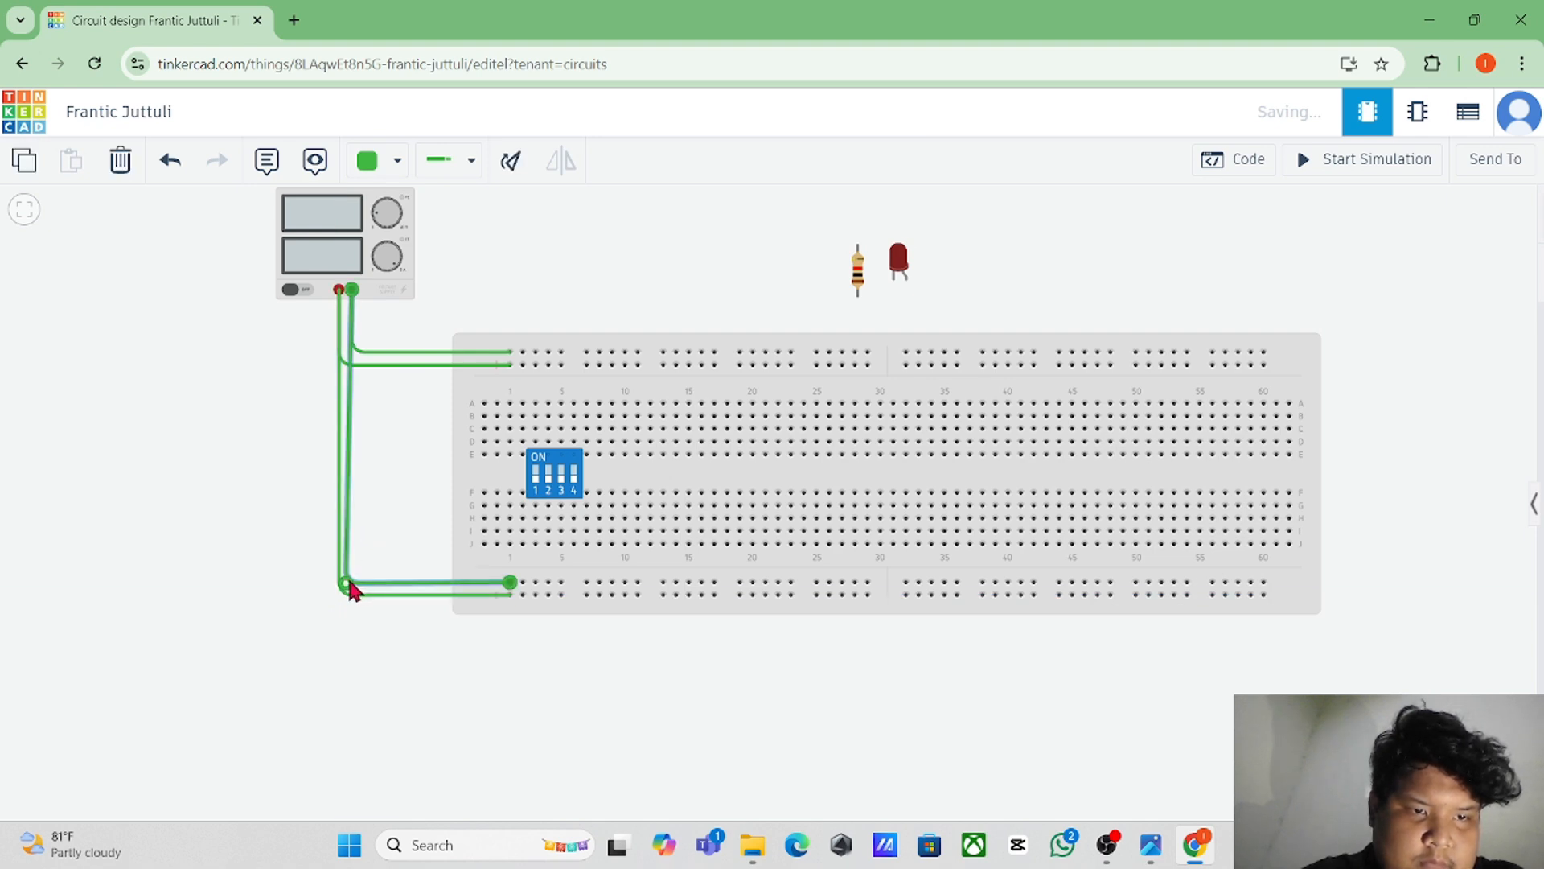
left_click_drag(350, 583, 357, 582)
left_click(389, 529)
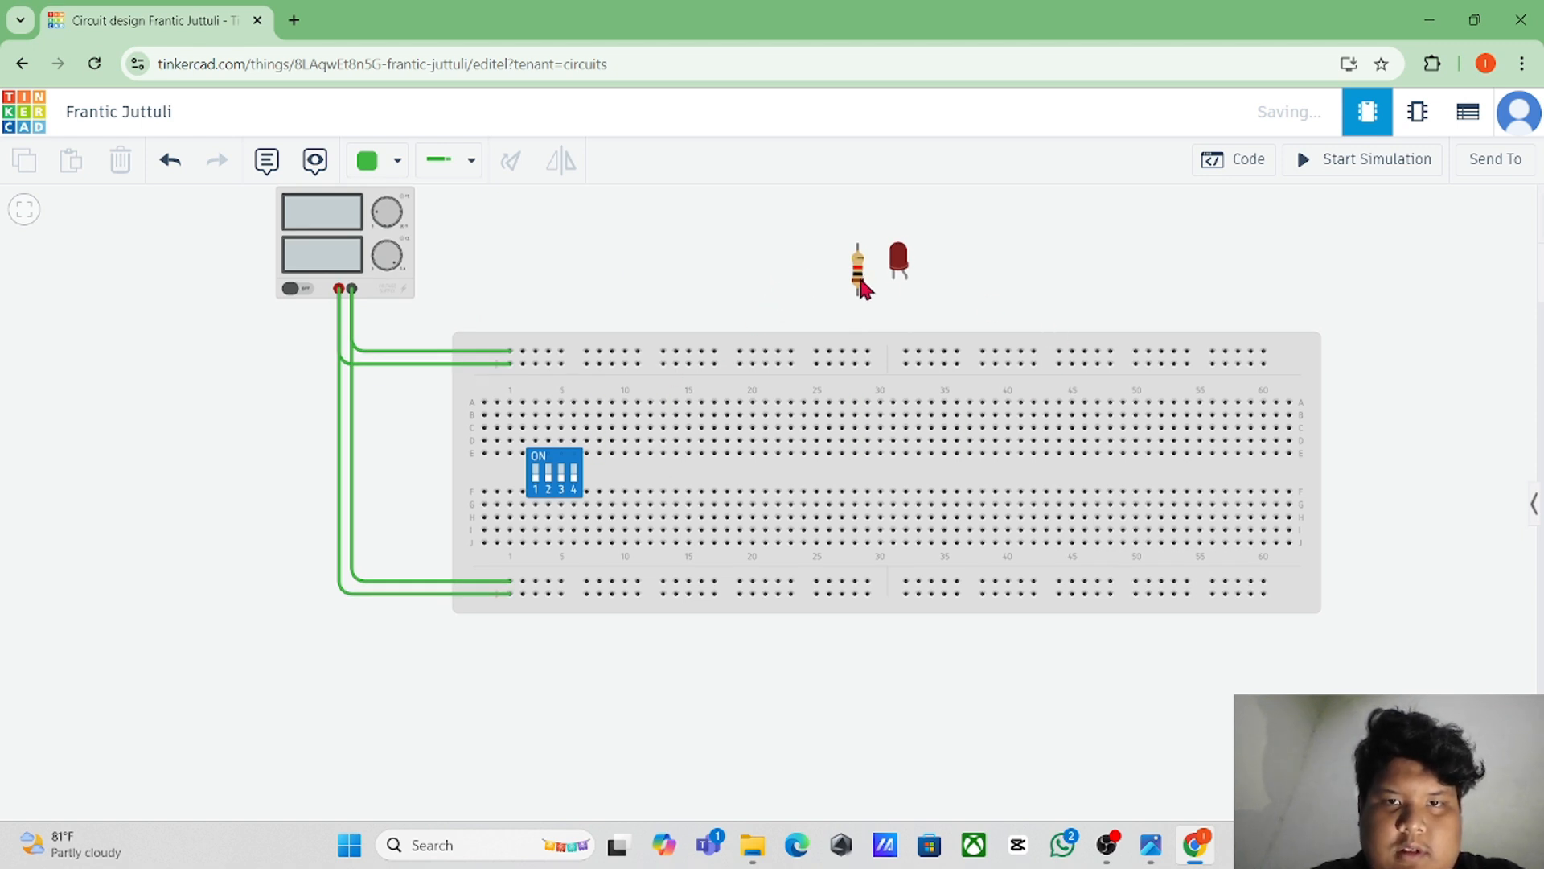
Step: Place the resistor horizontally in the breadboard's central gap near column 30 and insert the LED in the upper half near column 35
left_click_drag(860, 281, 864, 487)
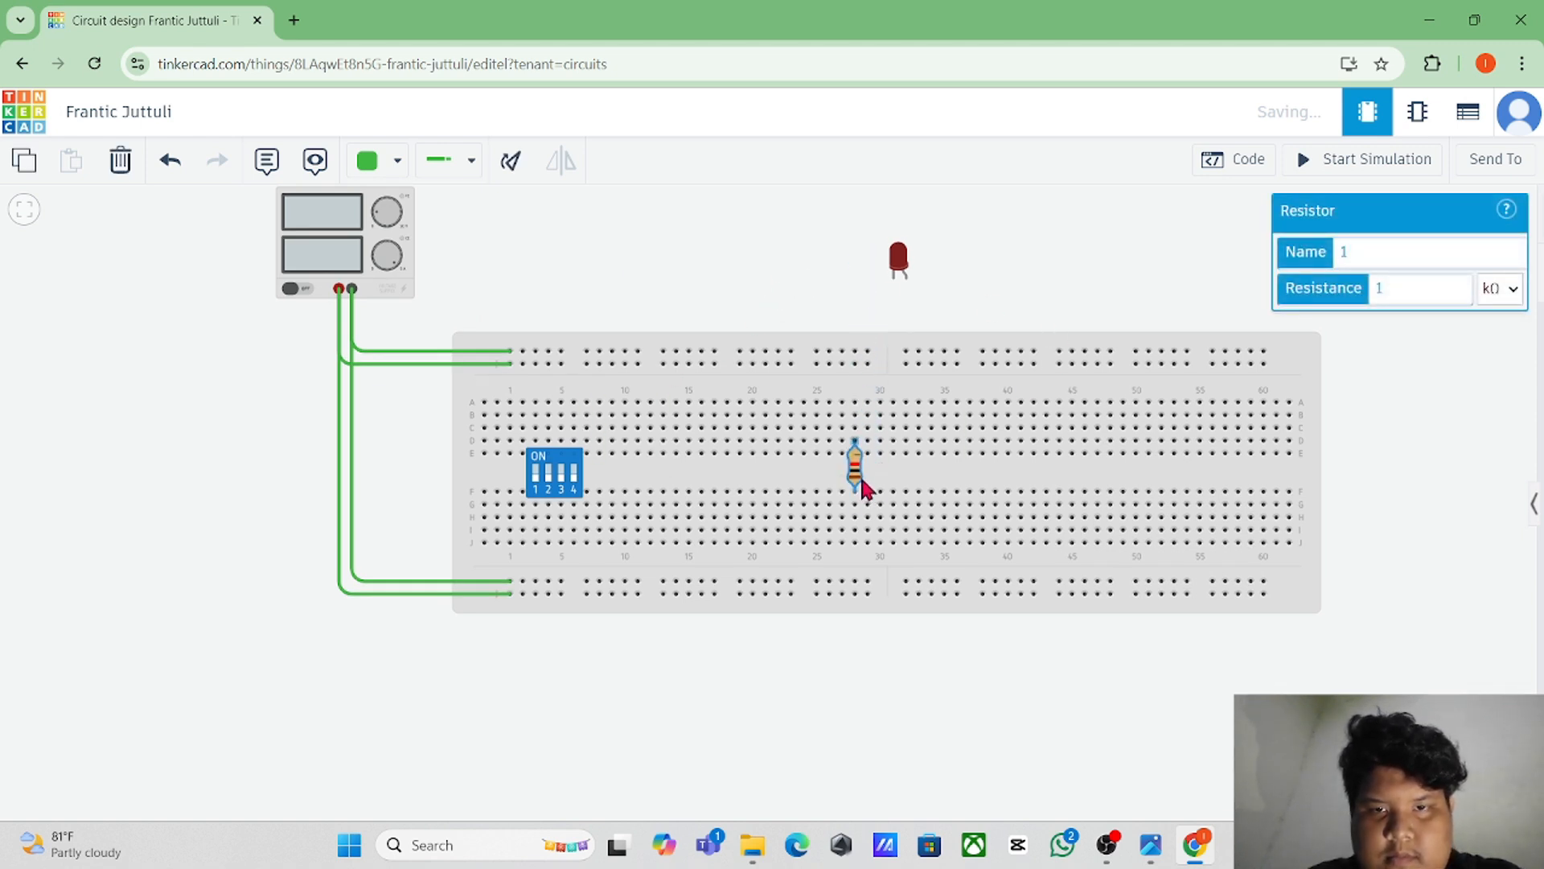
key("r")
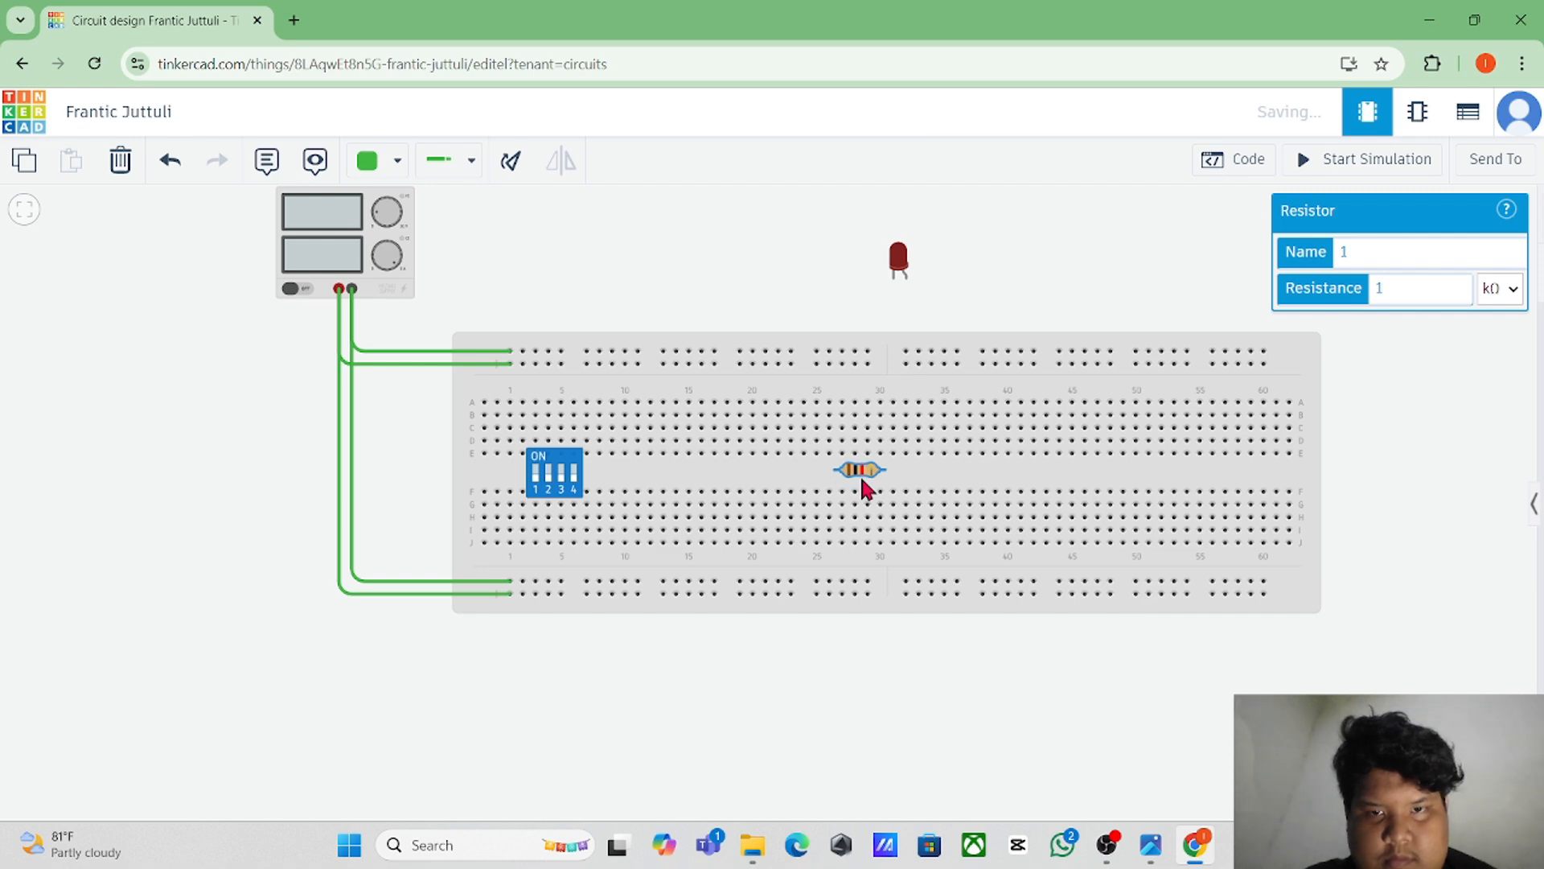
left_click_drag(898, 278, 950, 416)
left_click(969, 300)
left_click(975, 301)
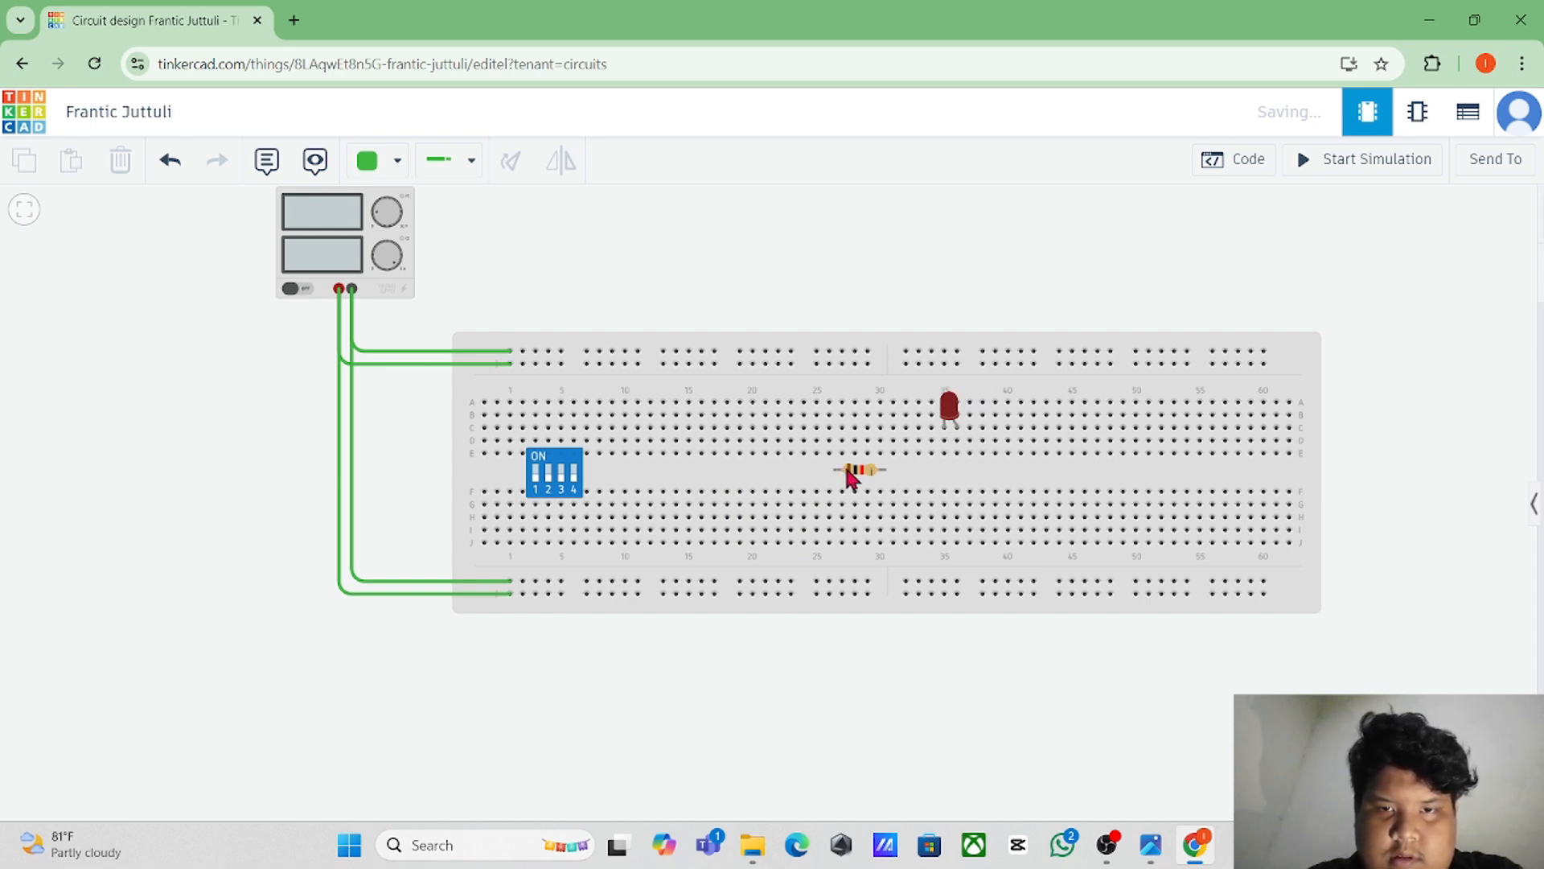
left_click_drag(855, 476, 890, 472)
left_click(876, 279)
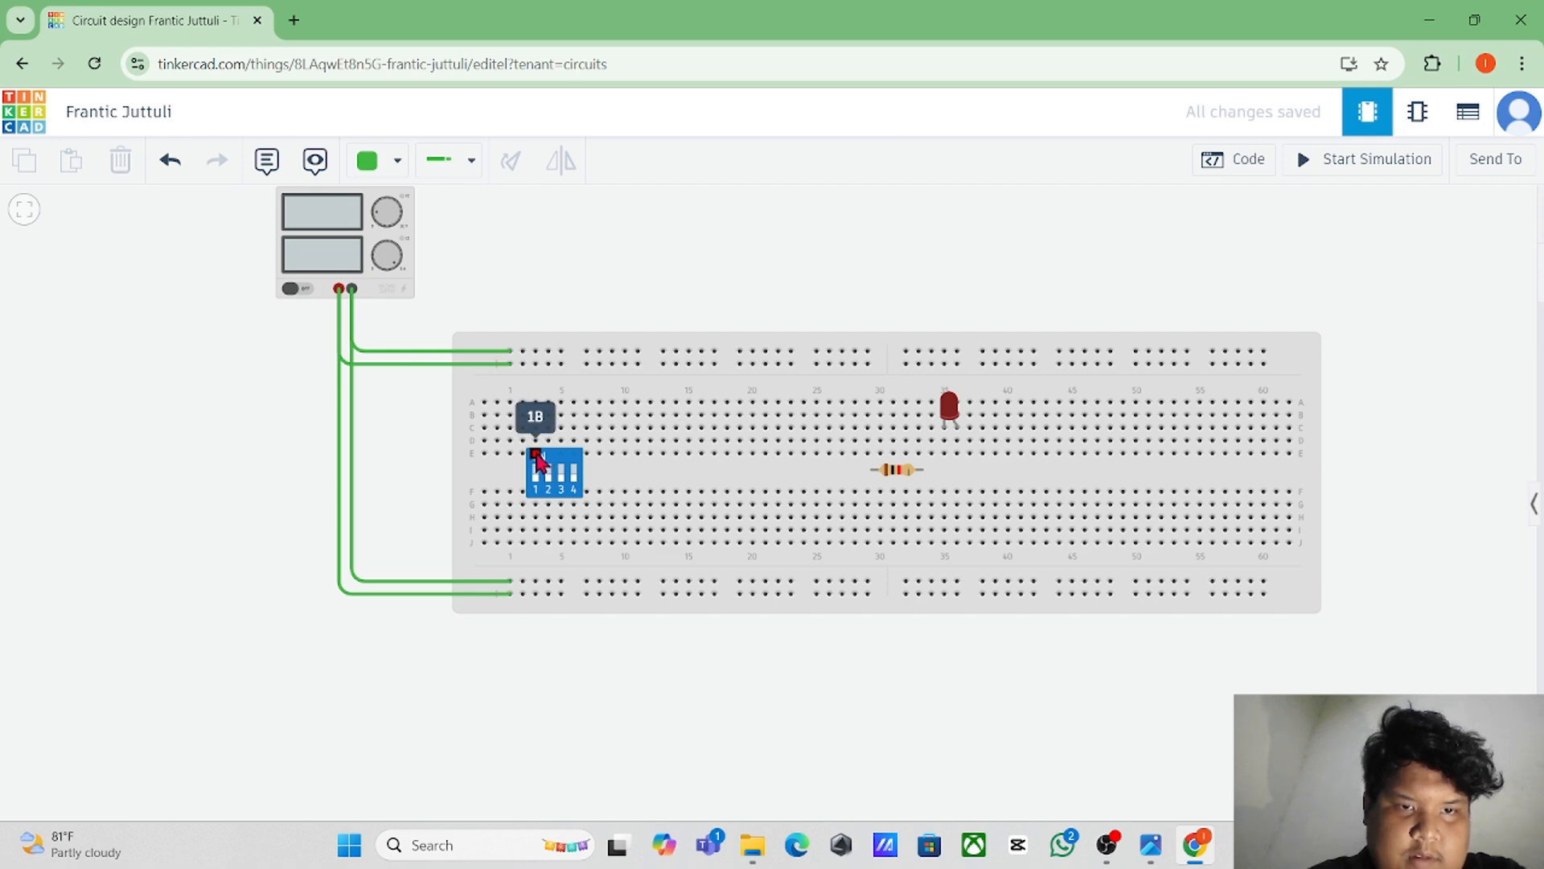
Step: Connect the upper terminals of DIP switches 1 and 2 to row D and wire row A of columns 3 and 4 to the upper positive rail
left_click(537, 447)
left_click(536, 448)
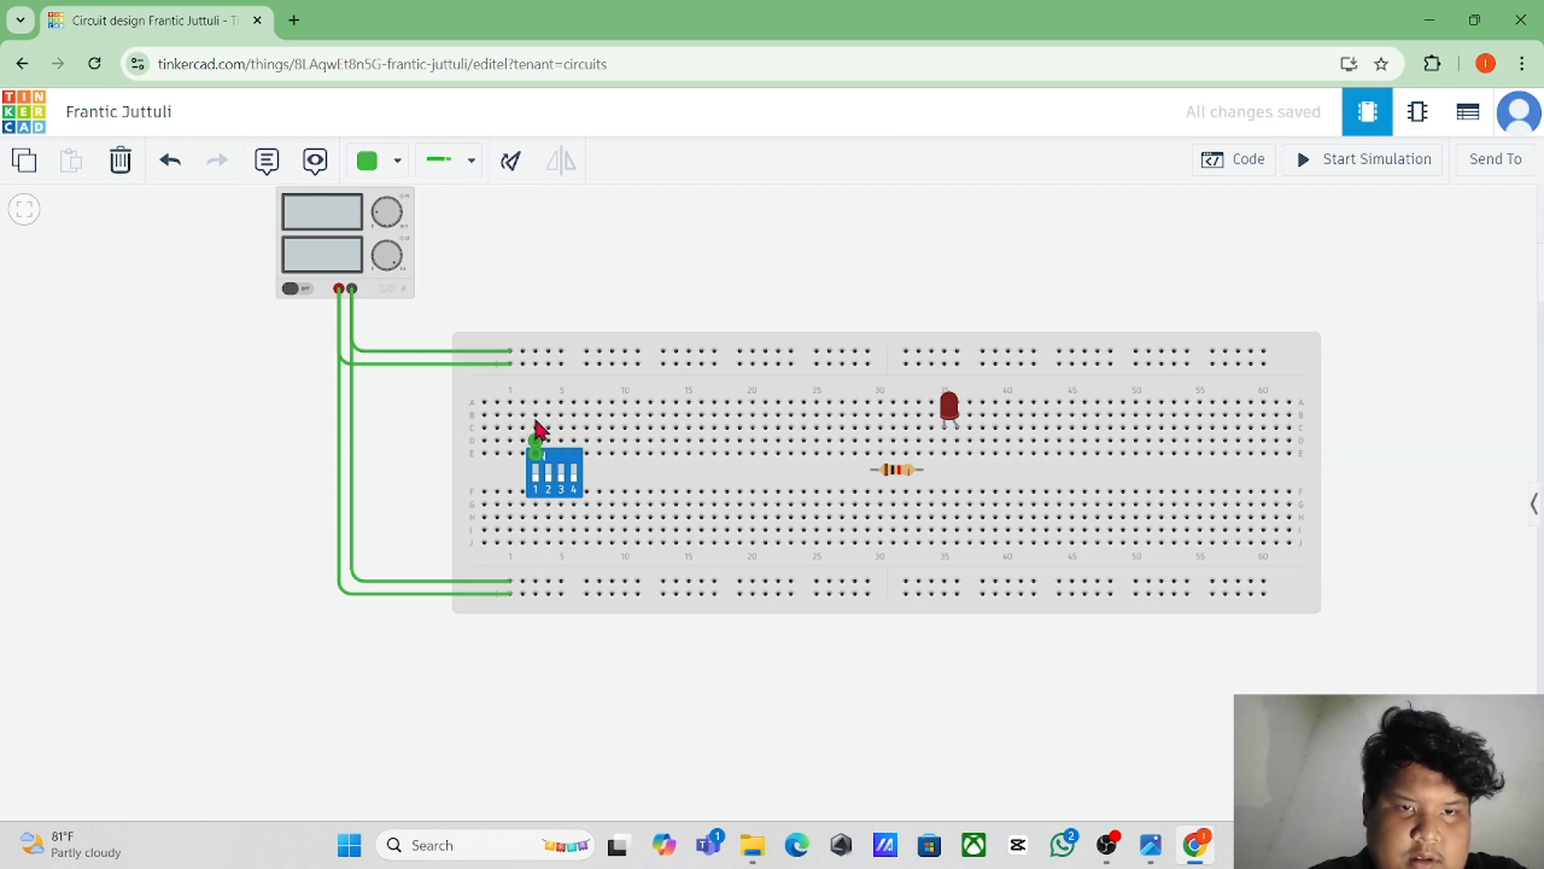
left_click(536, 402)
left_click(536, 365)
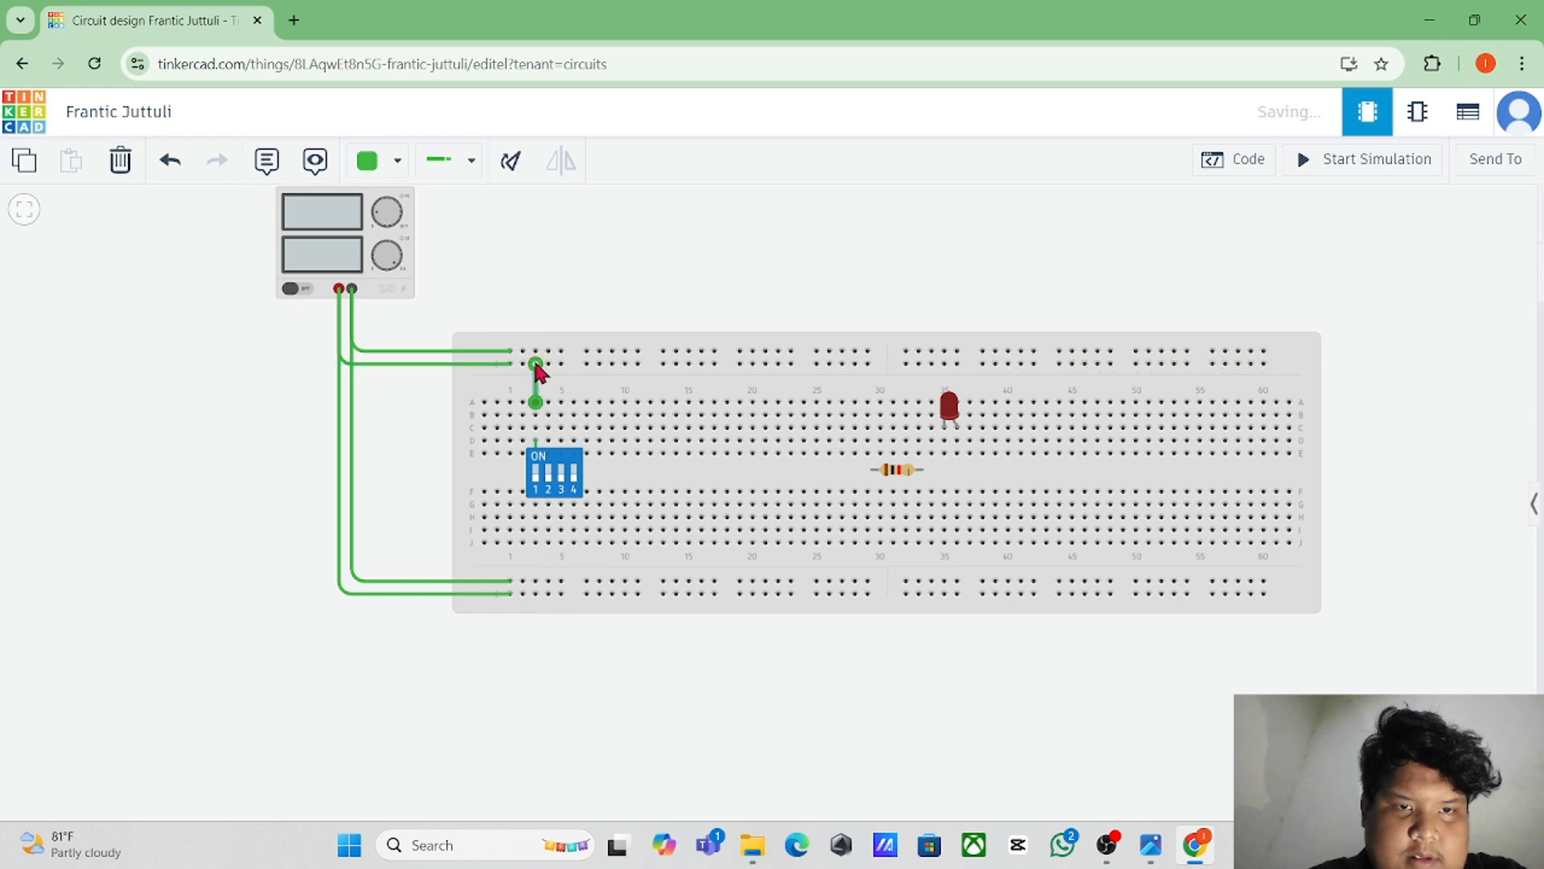
left_click(549, 453)
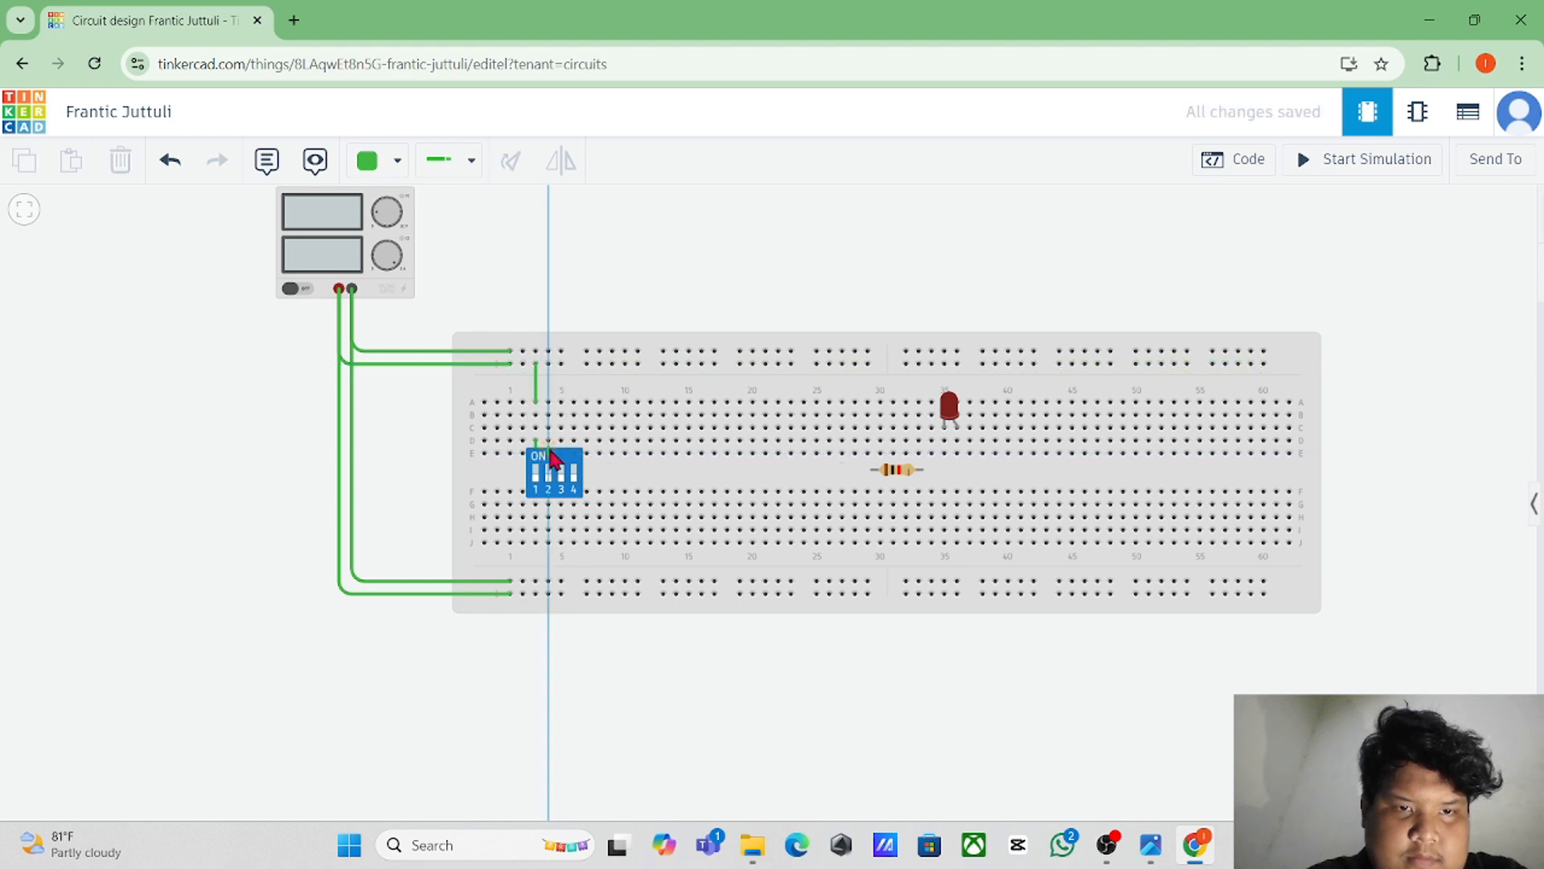
left_click(548, 441)
left_click(549, 402)
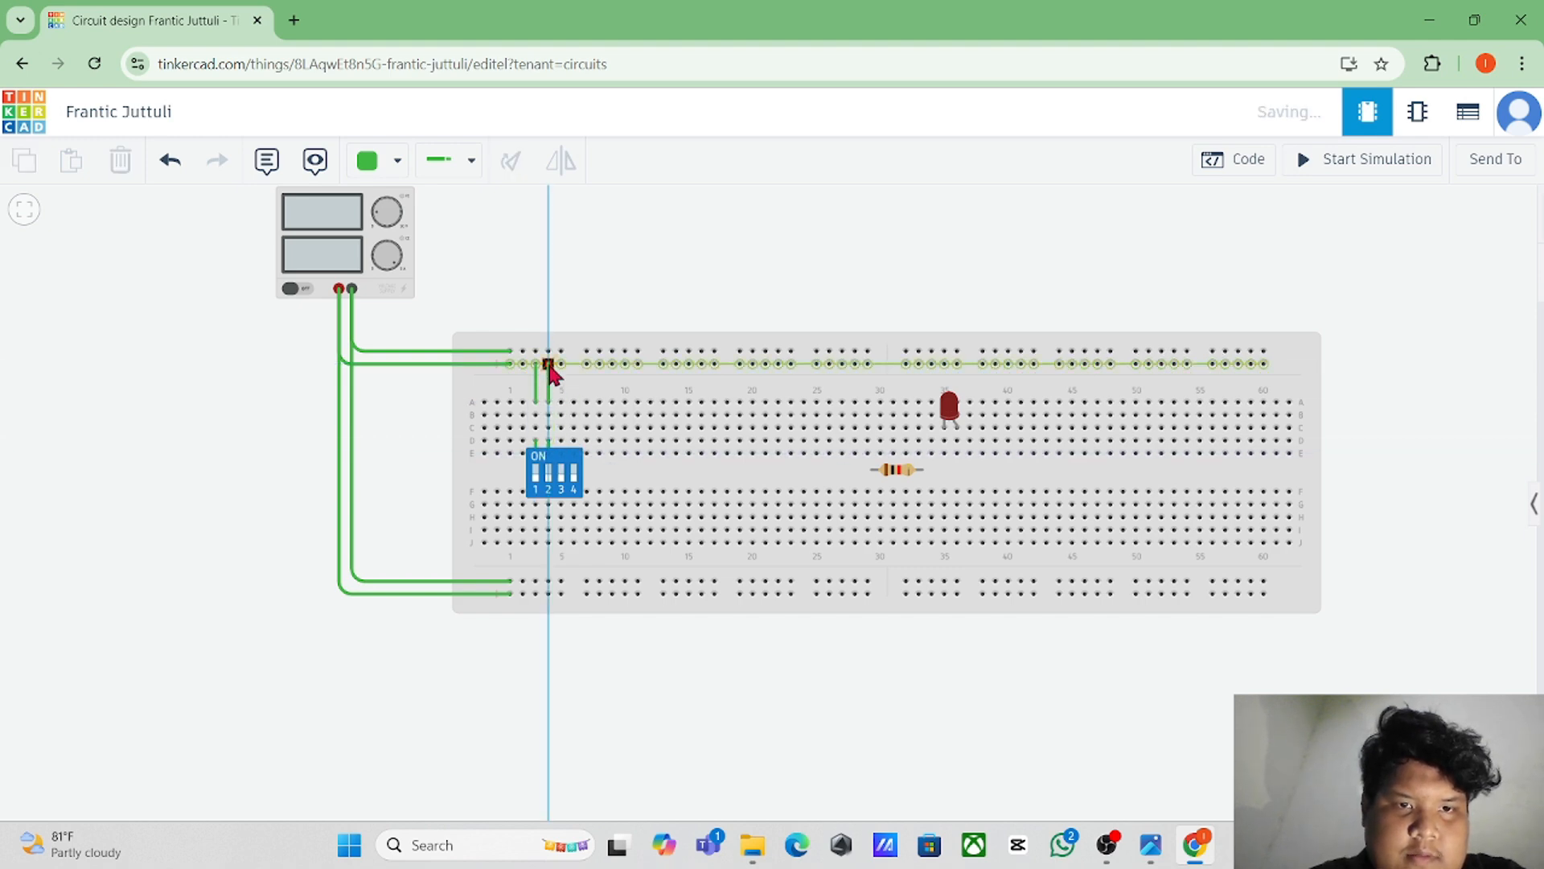
left_click(549, 364)
left_click(593, 318)
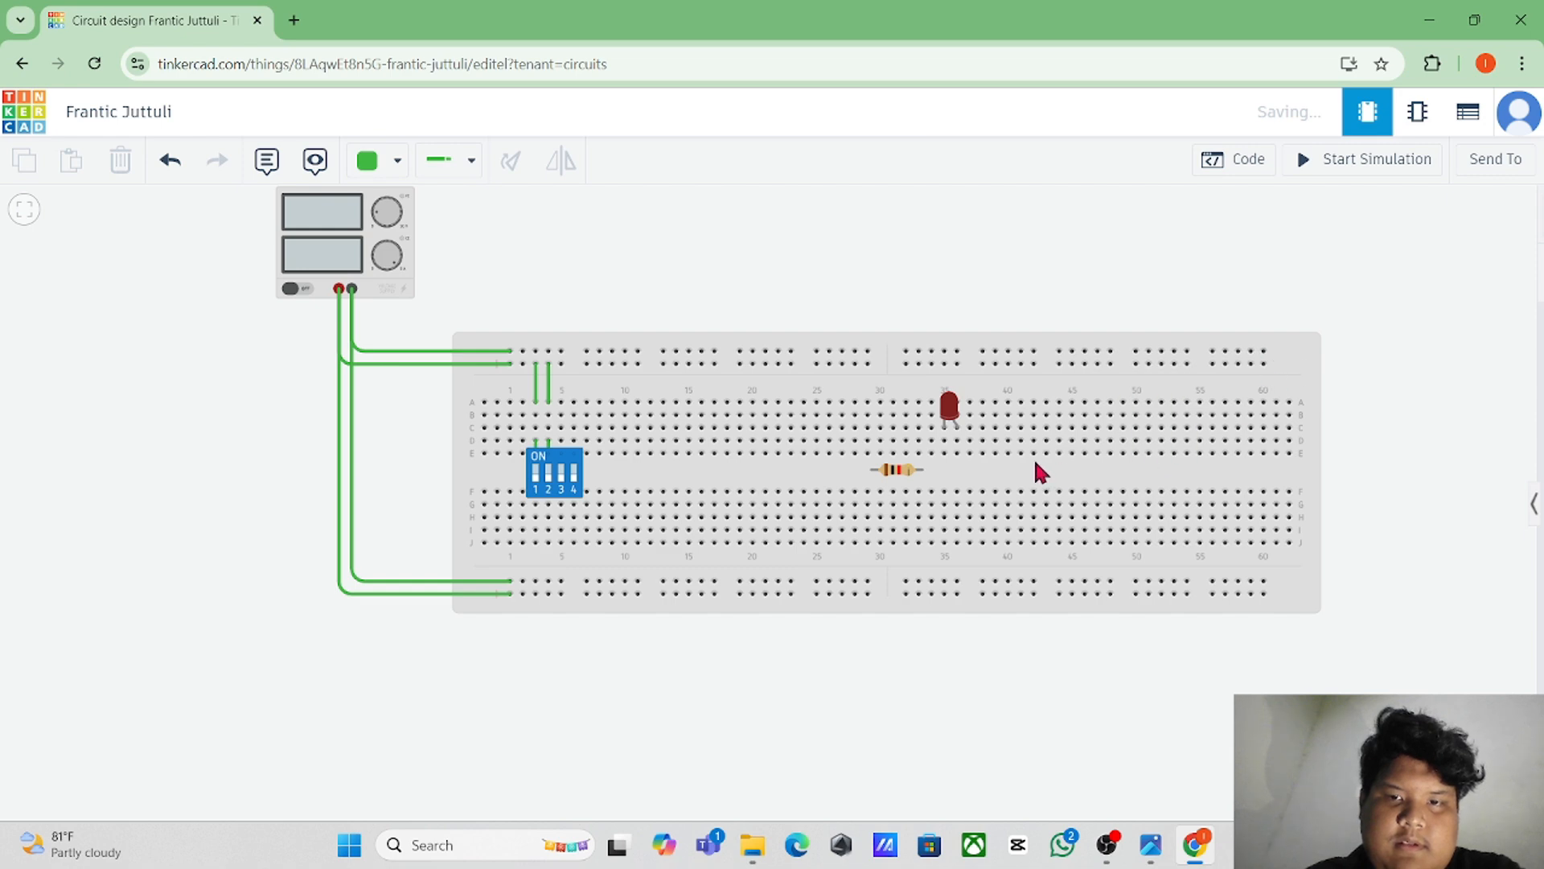
Step: Search the component library for "gate", place a Quad AND gate across the central gap between switch and resistor, and hide the library
left_click(1535, 507)
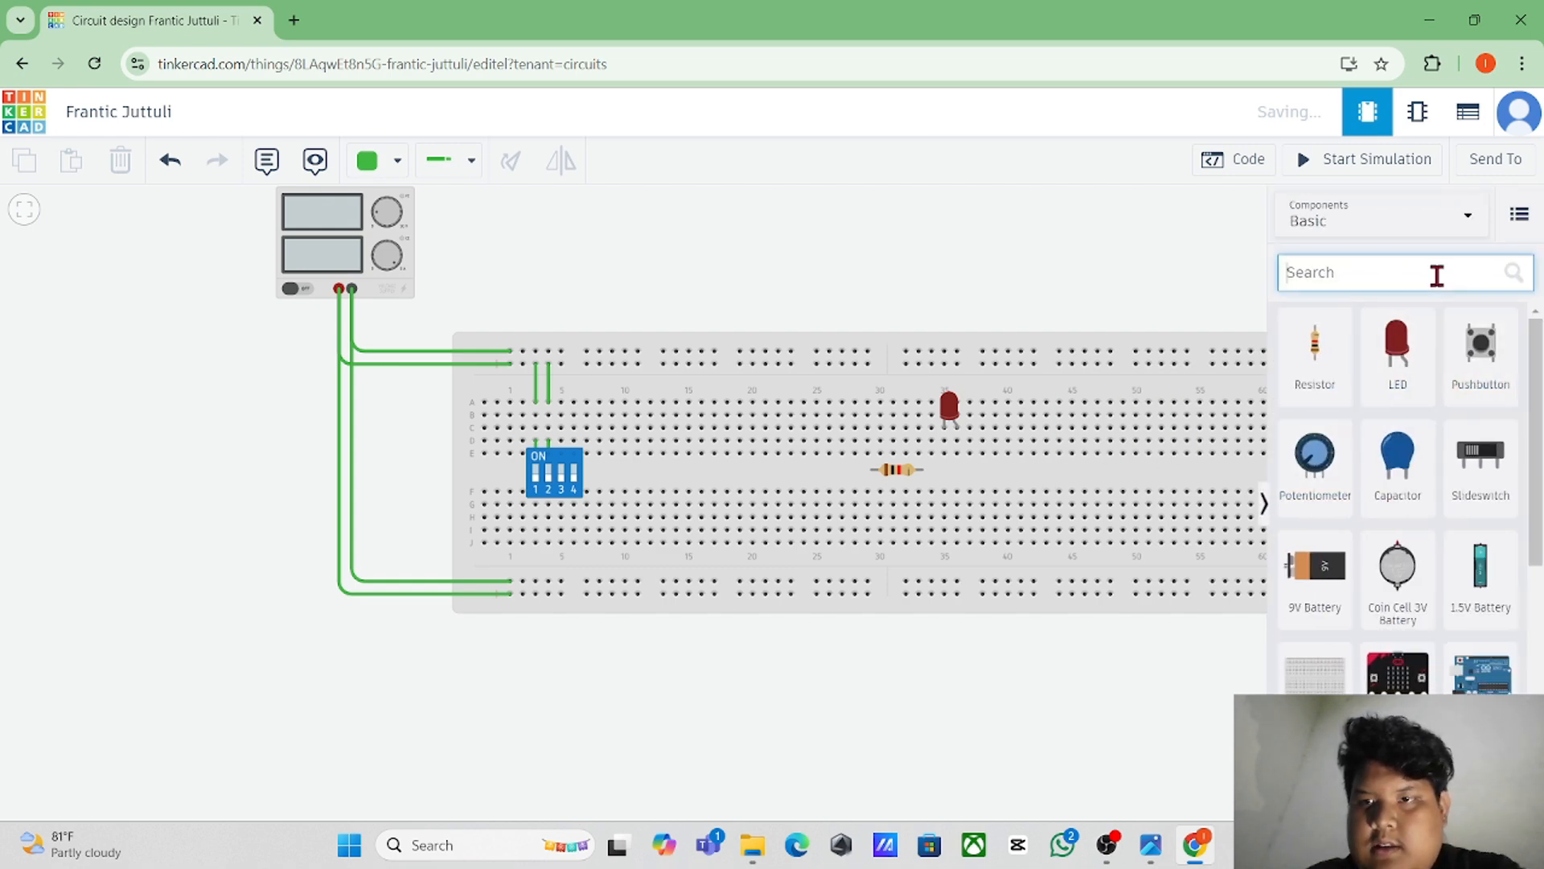
type("gate")
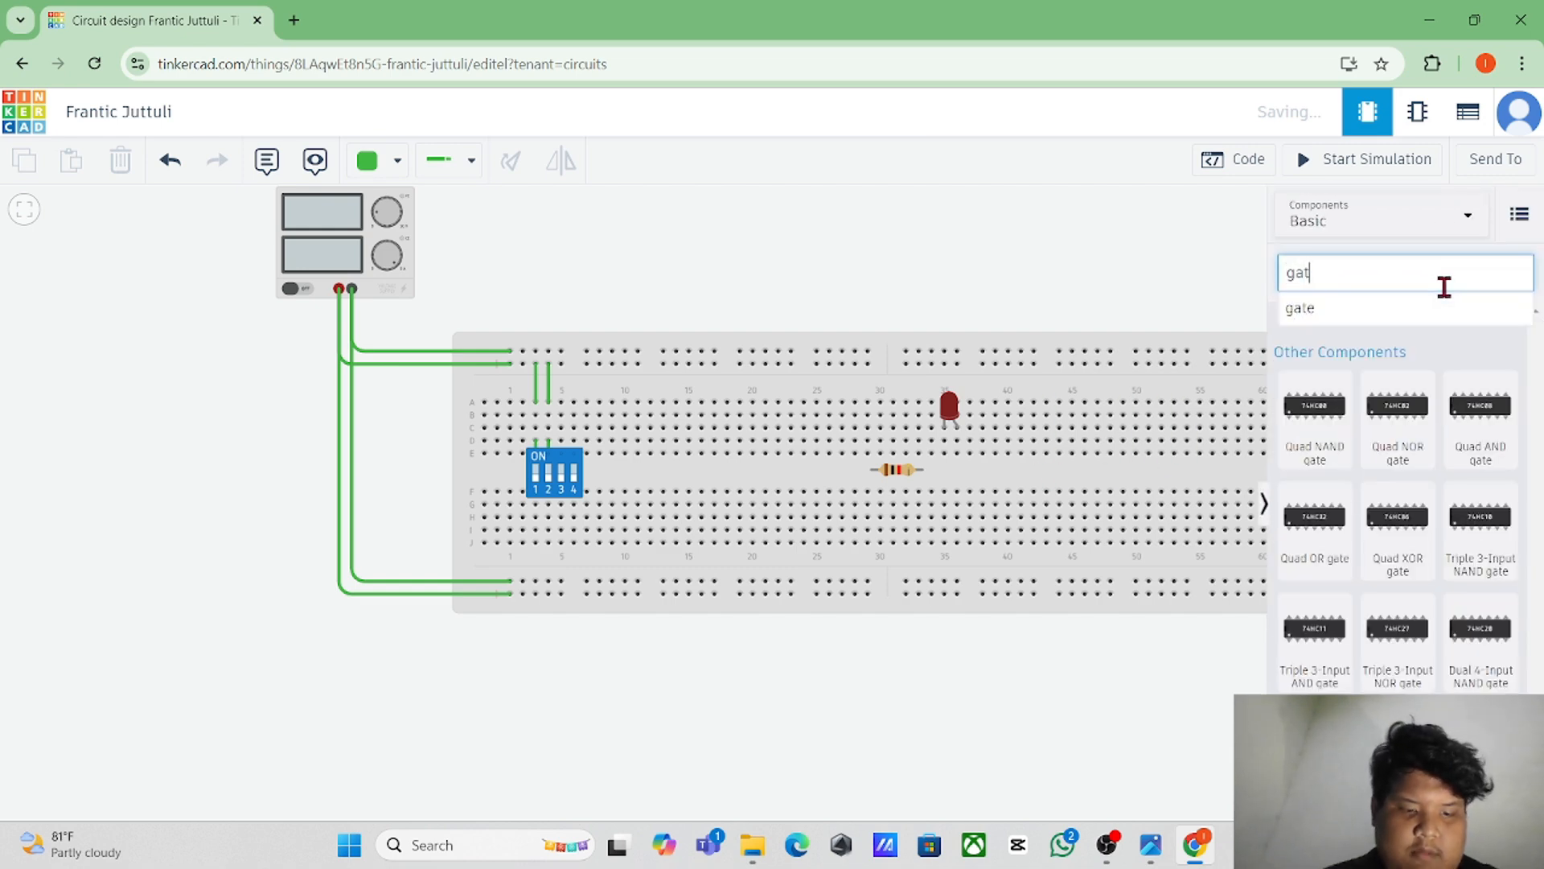
left_click(1486, 434)
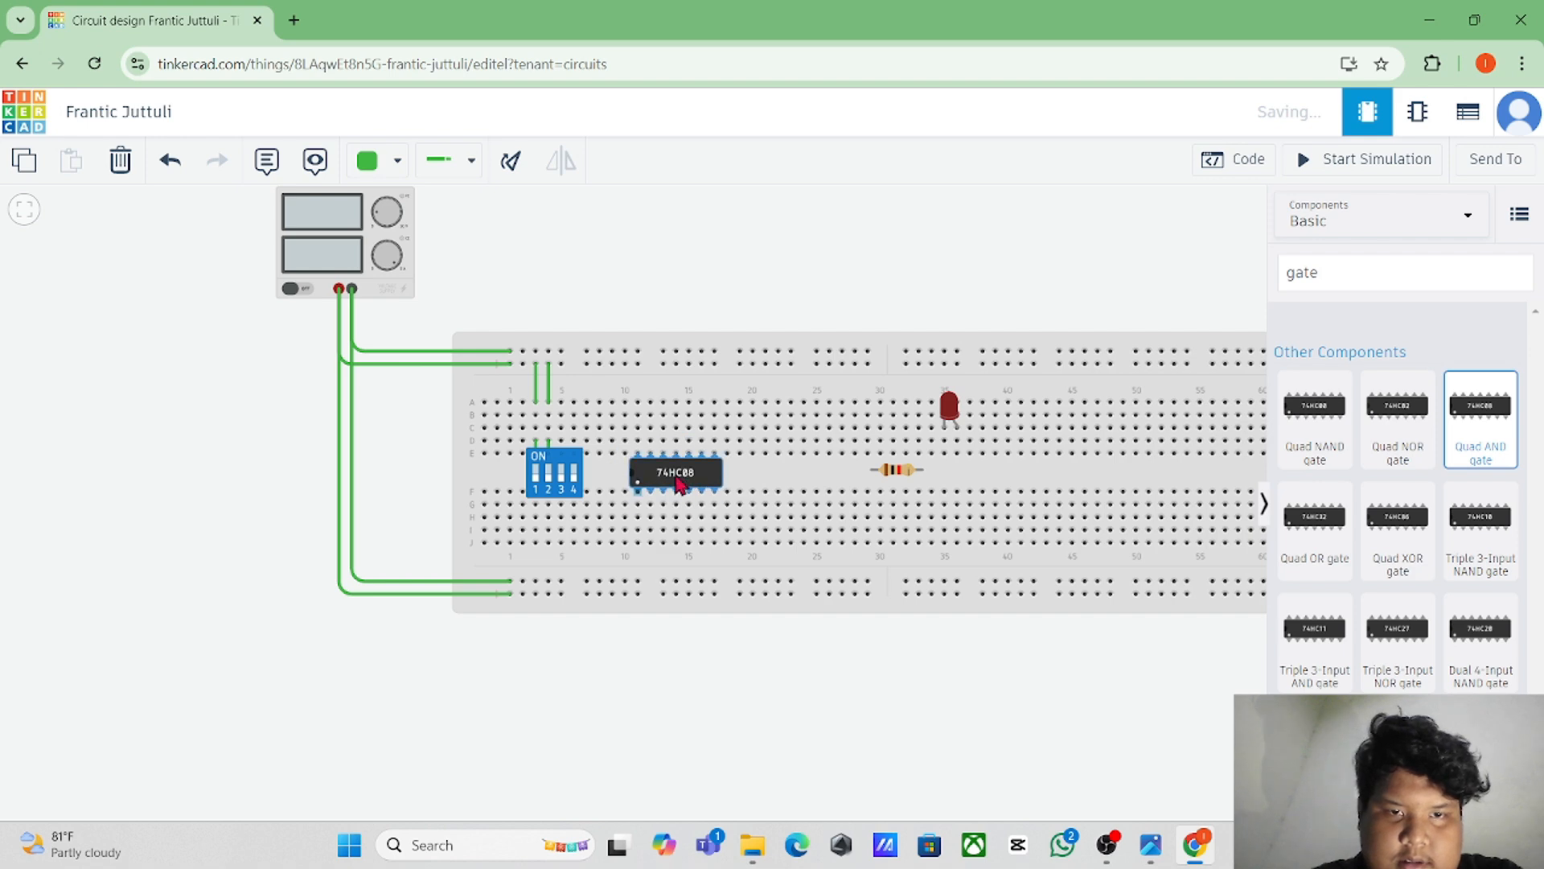
left_click(680, 483)
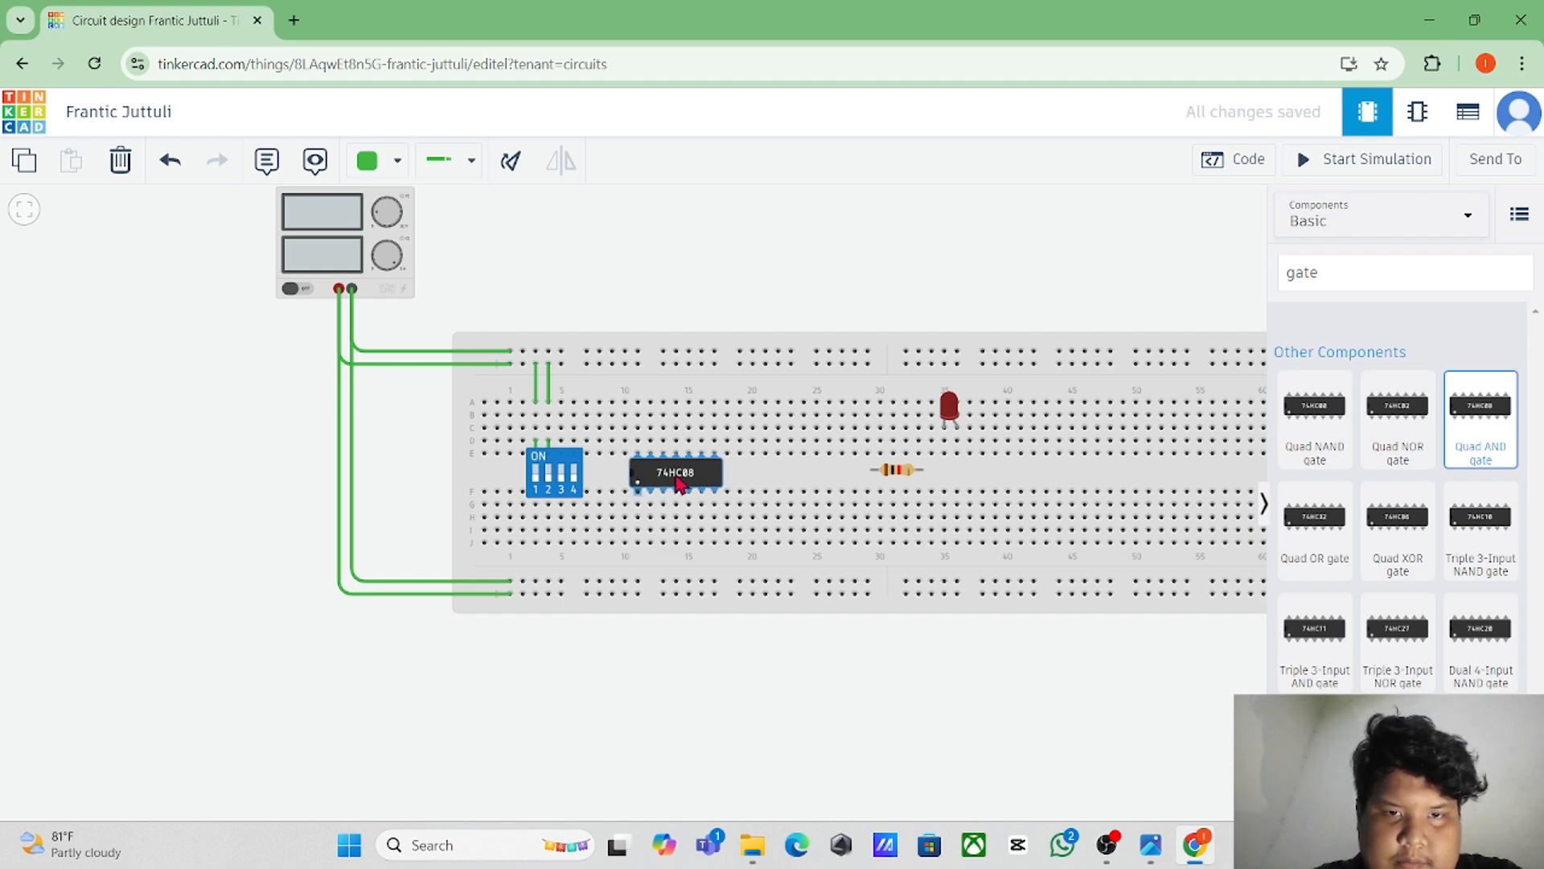
left_click(849, 296)
left_click(1262, 505)
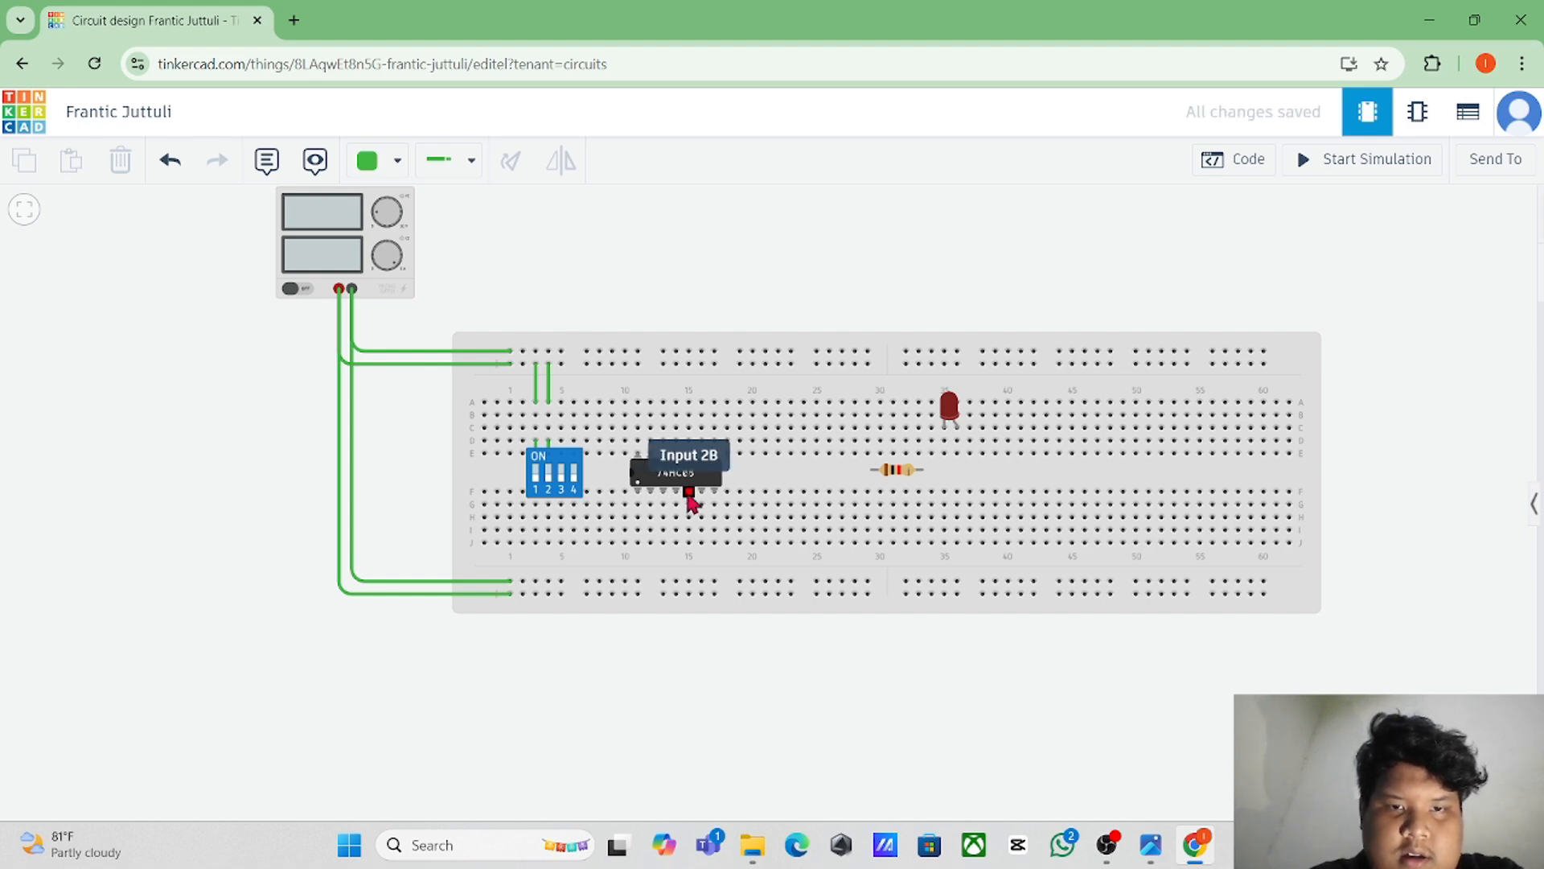
Step: Wire DIP switch terminal 1A to the 74HC08's first lower pin, routing along the bottom of the terminal rows
left_click(689, 492)
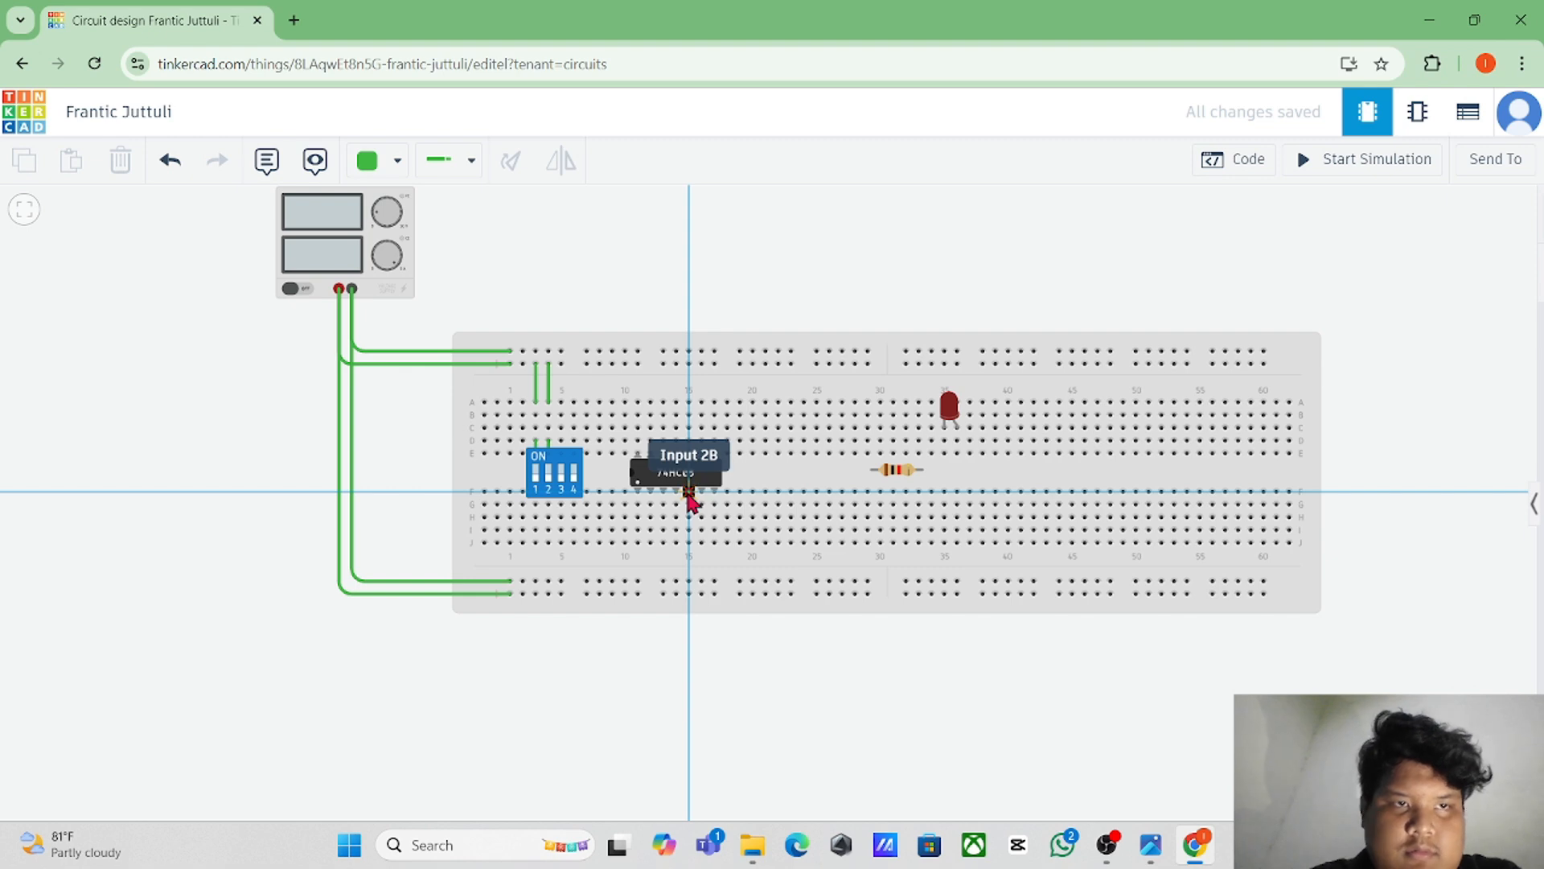
key("Escape")
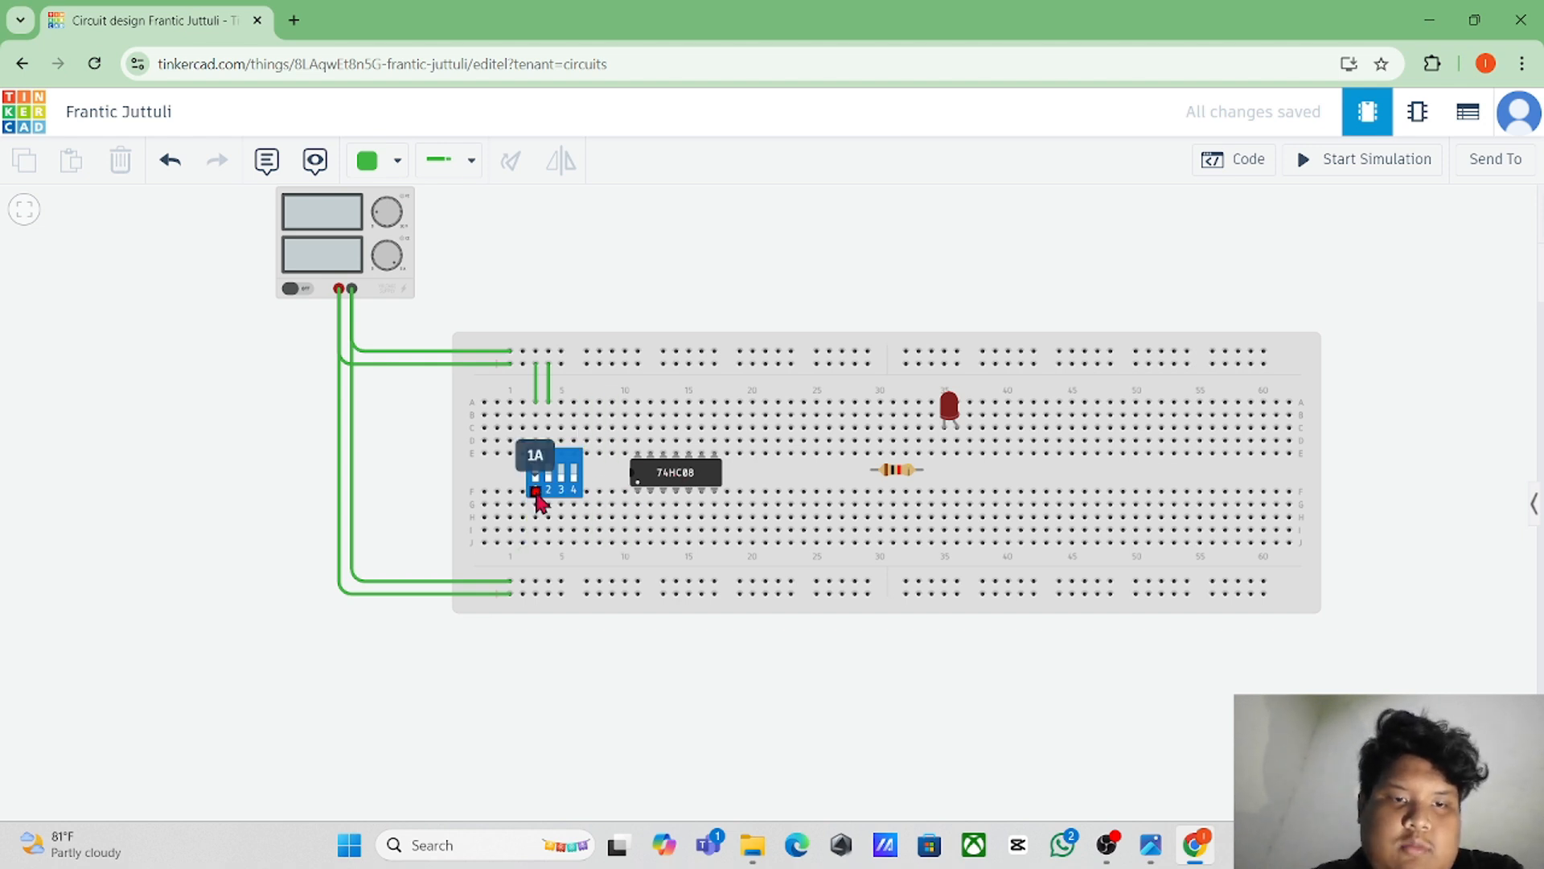
left_click(536, 492)
left_click(535, 555)
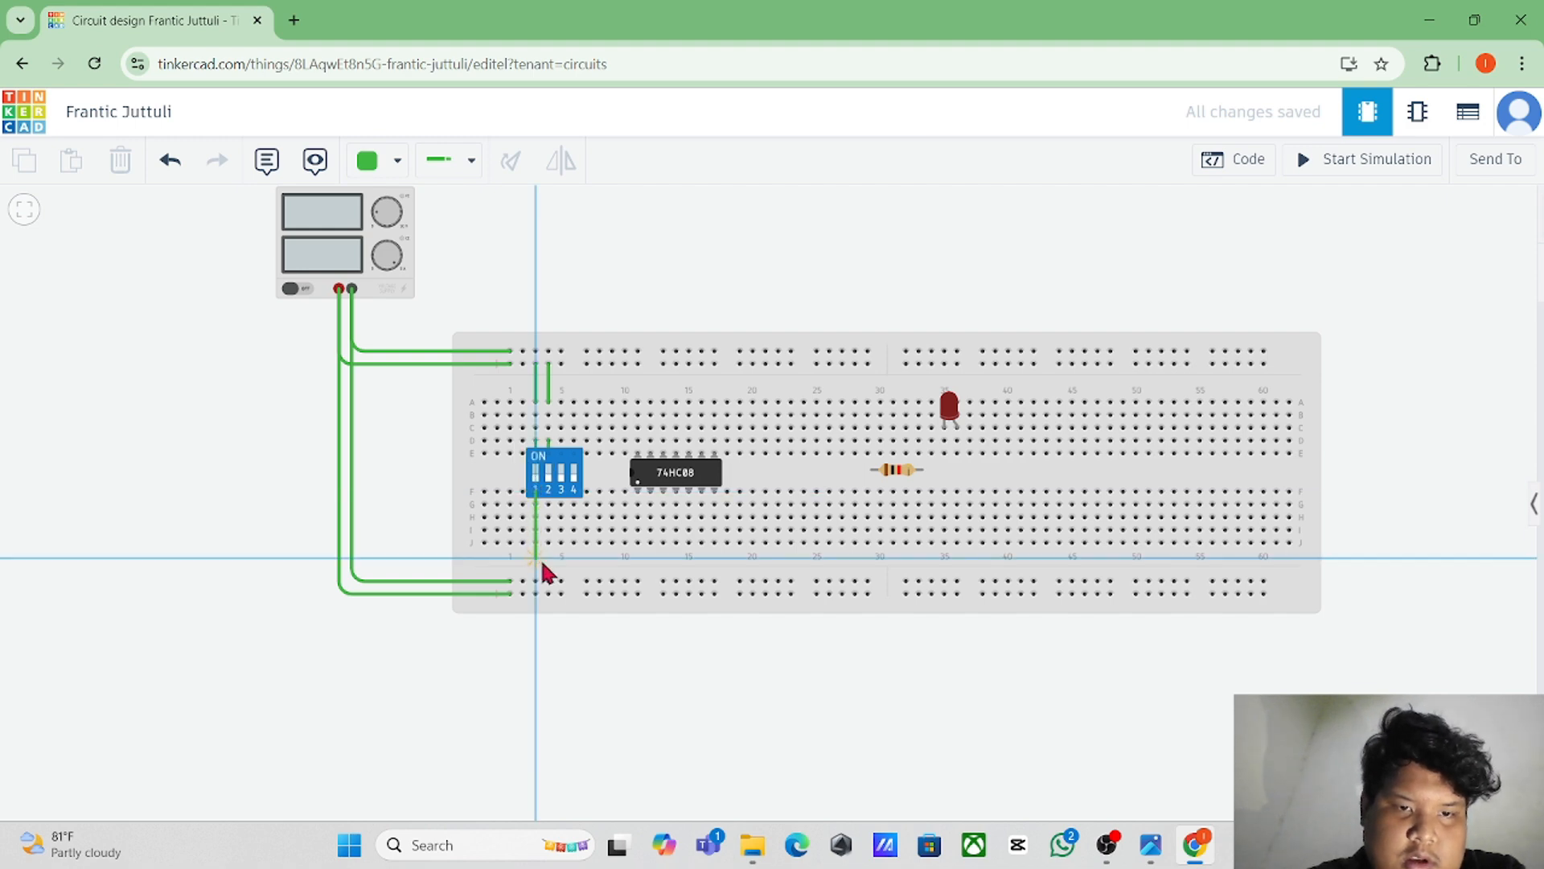
left_click(636, 559)
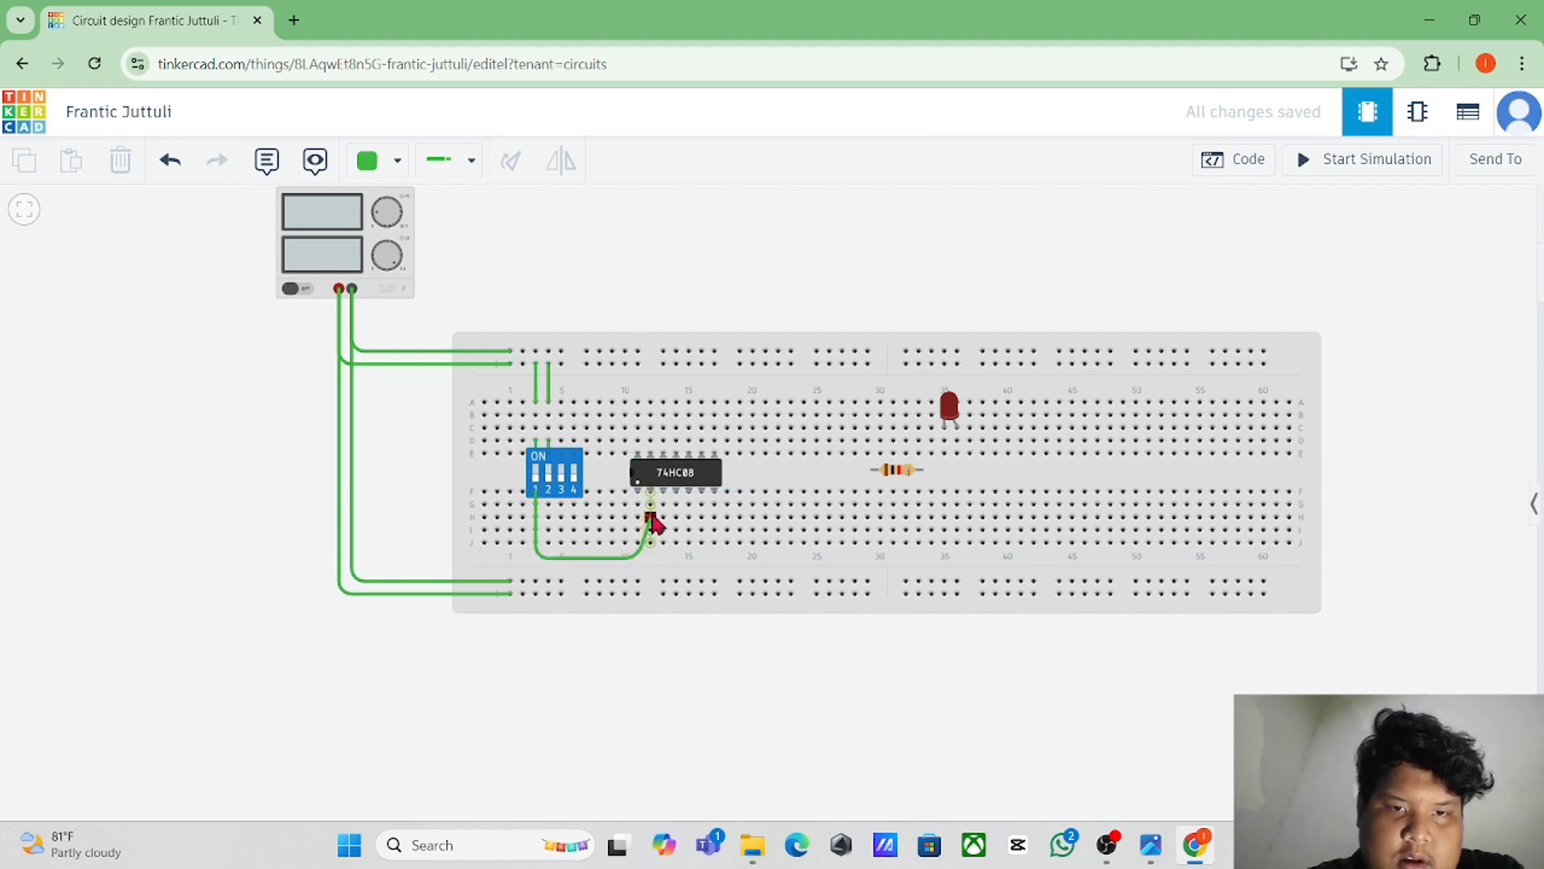
left_click(638, 491)
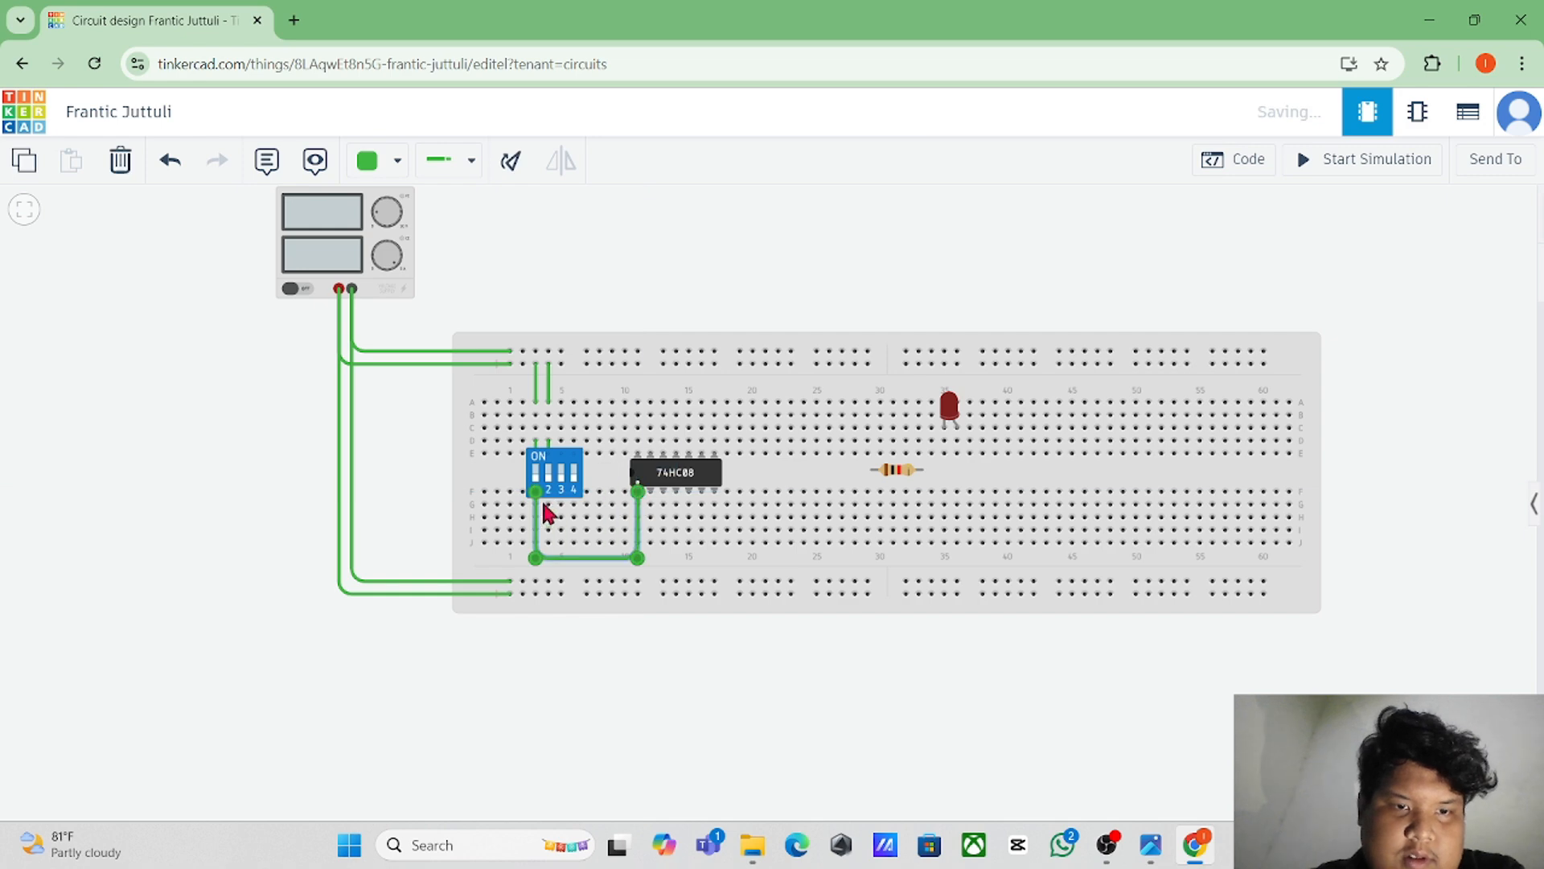
Step: Wire the 74HC08's second lower pin to the lower terminal of DIP switch 2, routing just below the first input wire
left_click(651, 493)
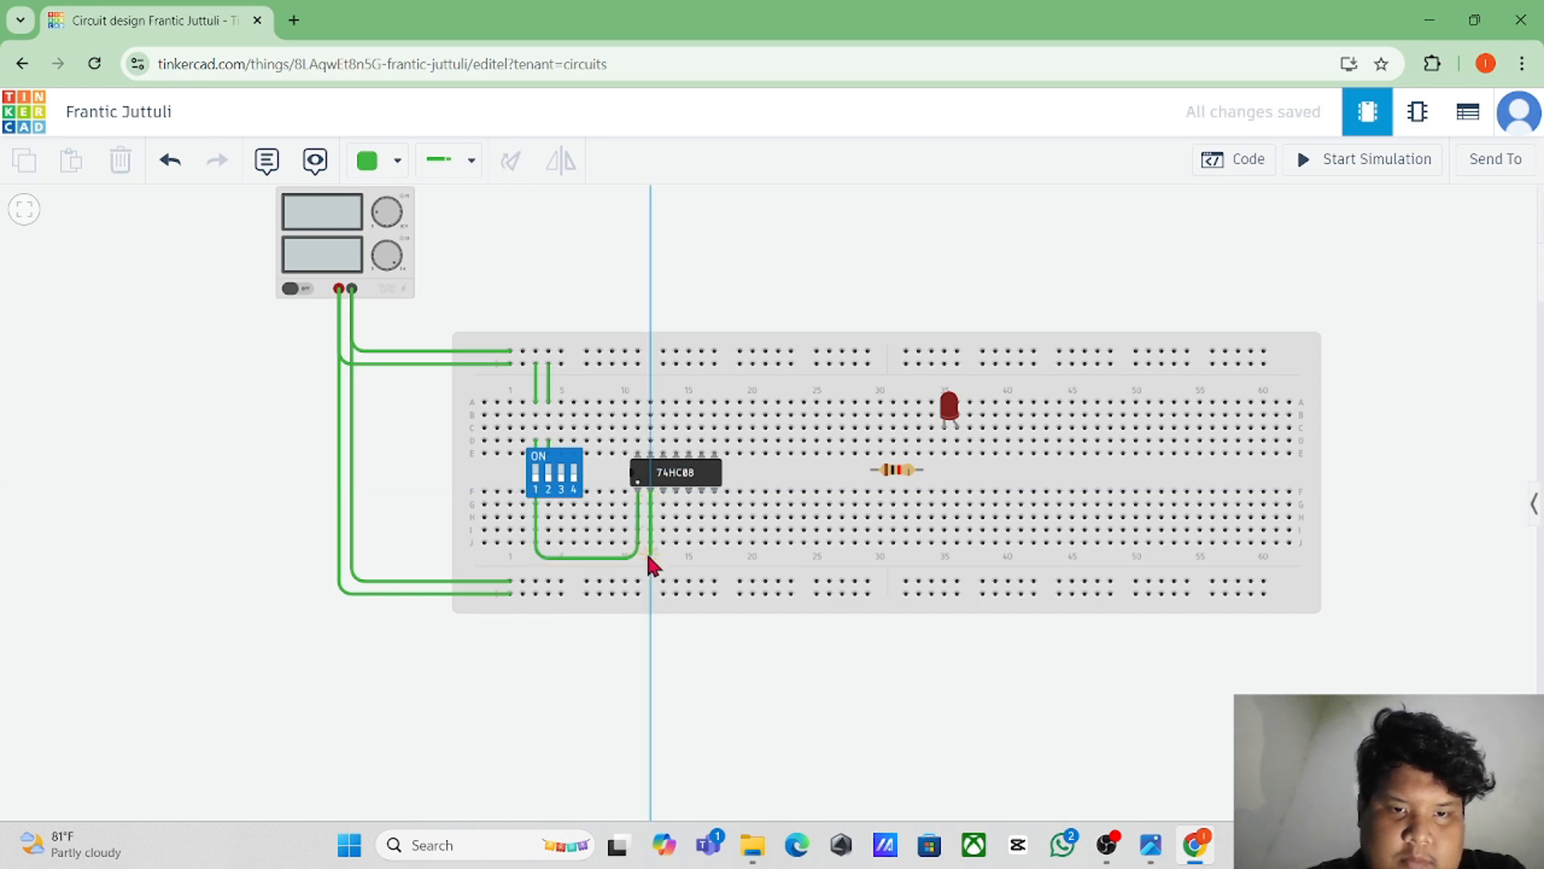
left_click(650, 567)
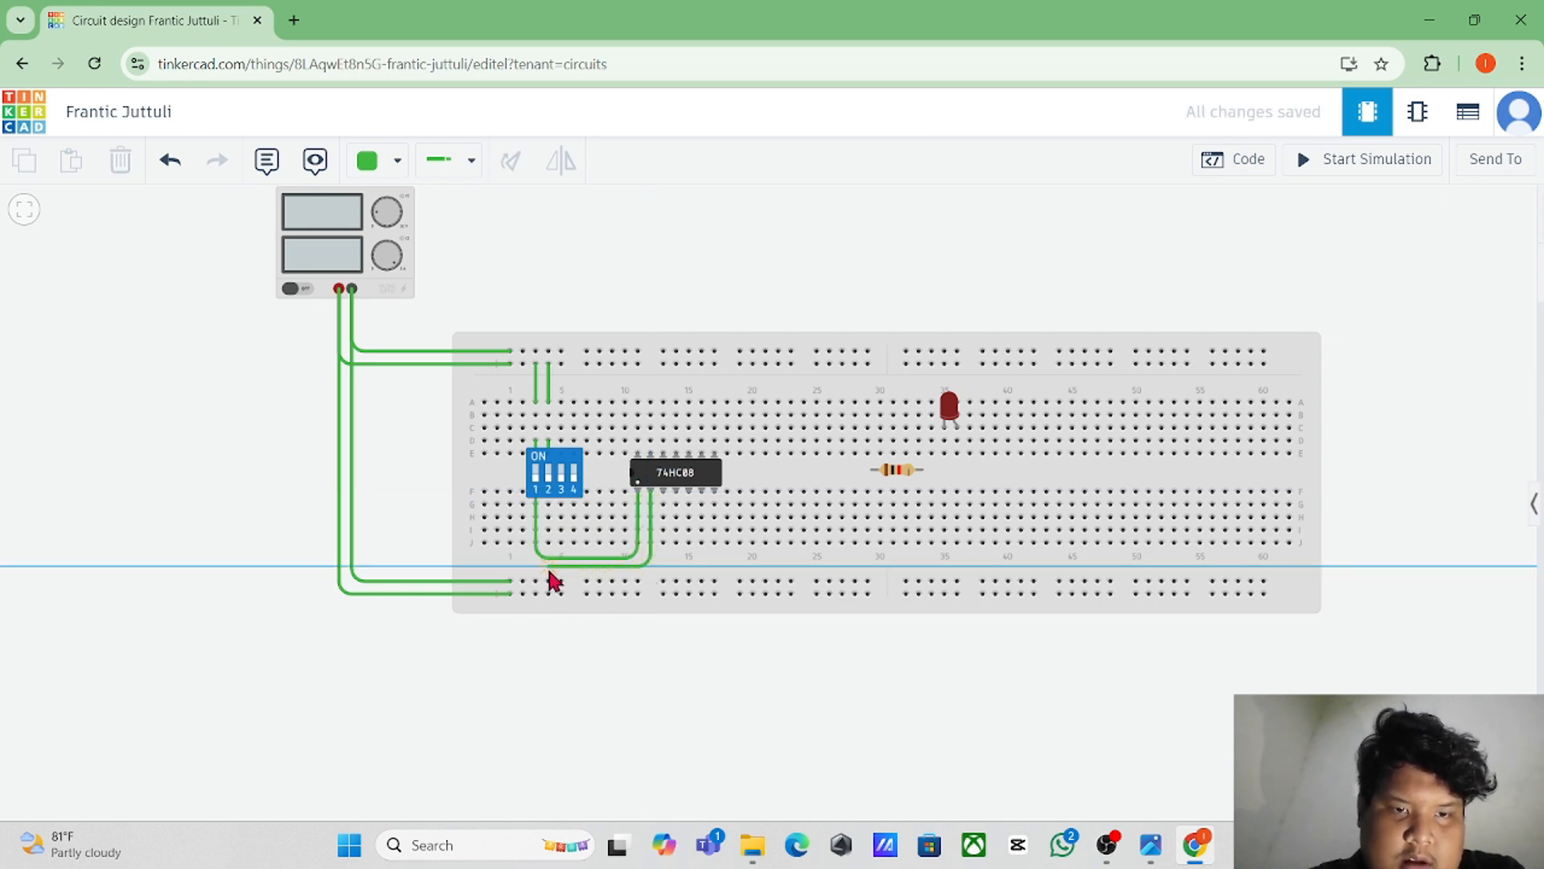
left_click(547, 566)
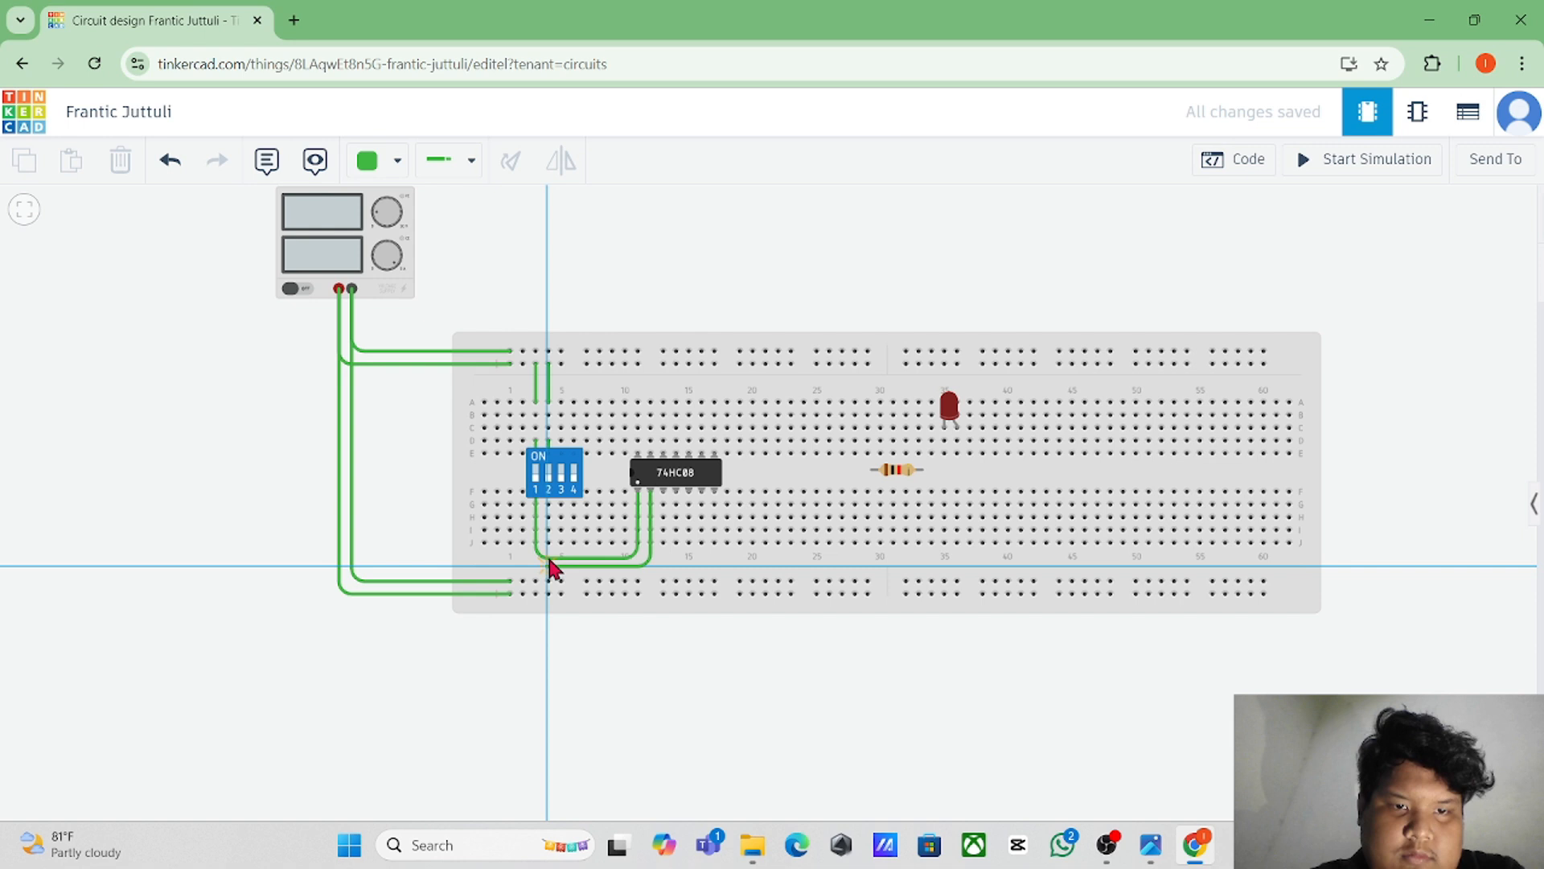
left_click(549, 493)
left_click(613, 481)
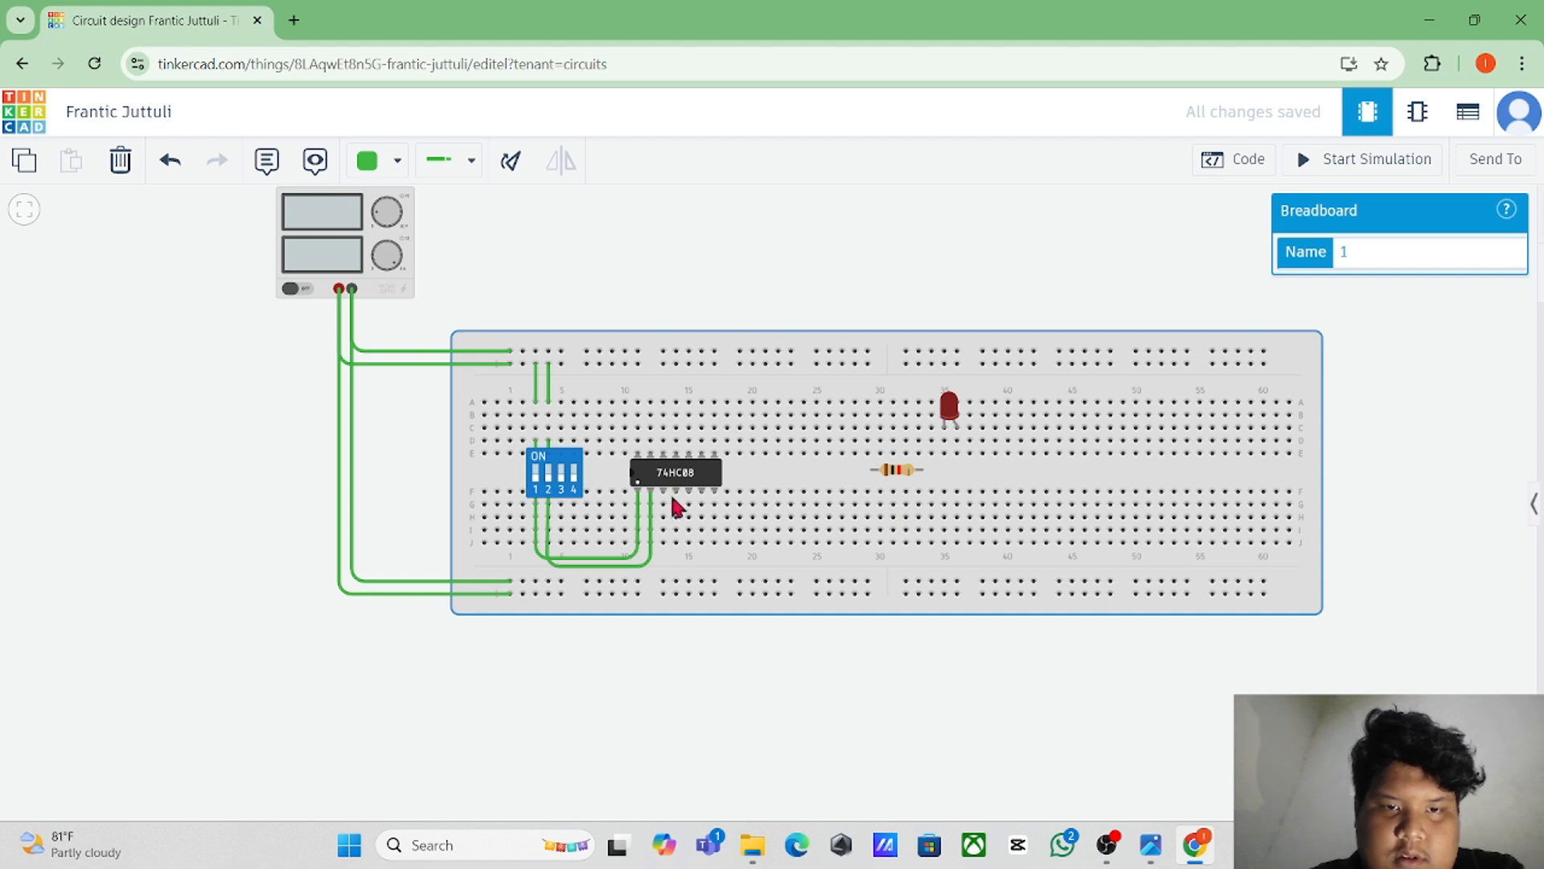
Step: Wire the 74HC08's third lower pin to the resistor's left terminal, routing below the terminal rows
left_click(664, 525)
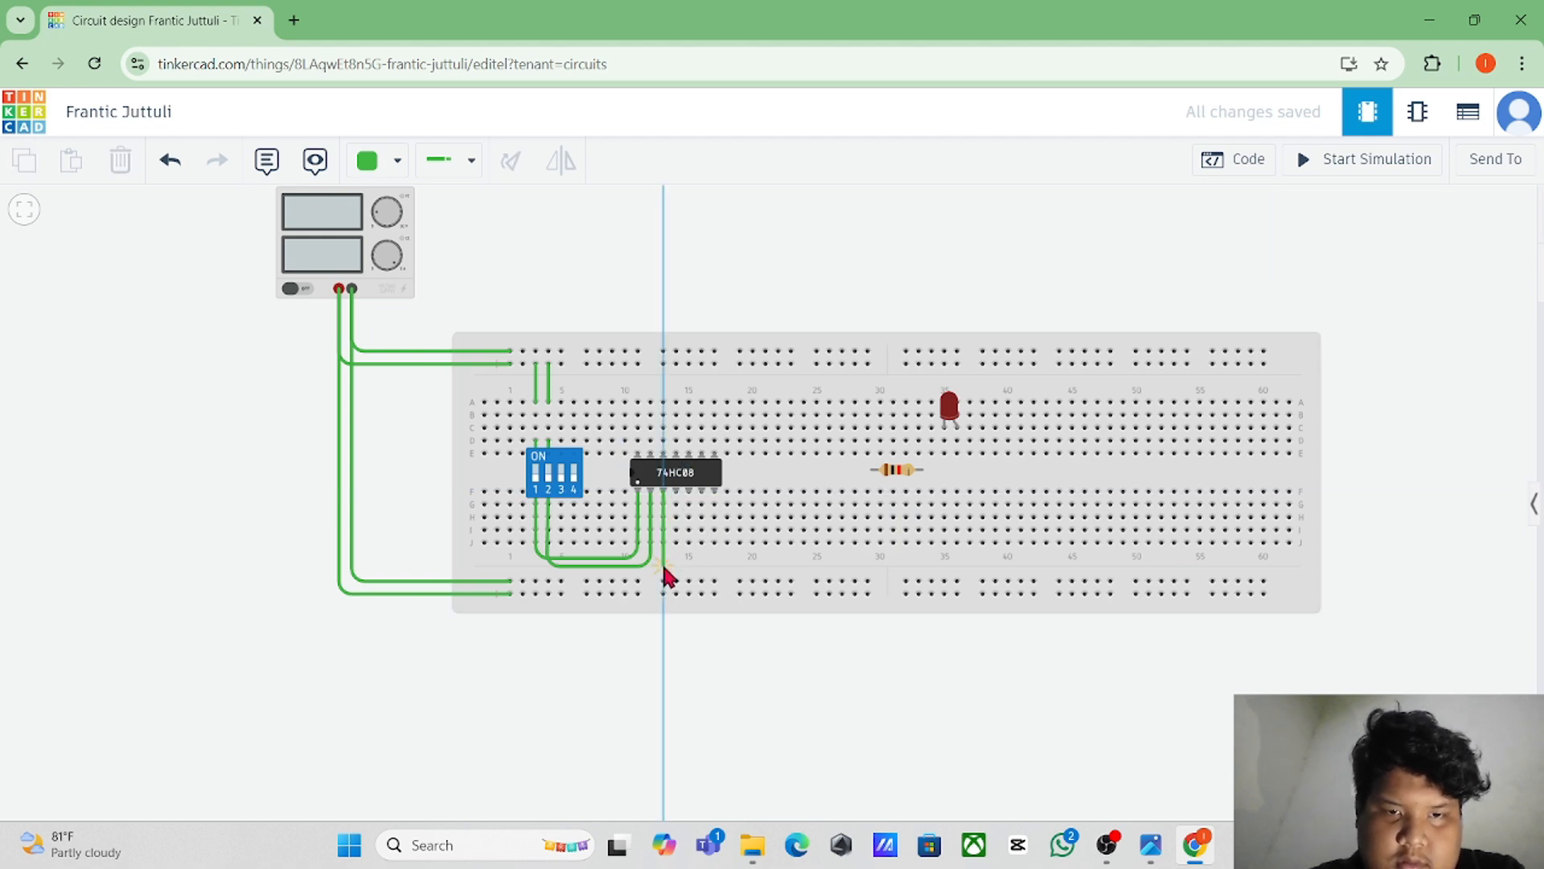
left_click(661, 562)
left_click(873, 565)
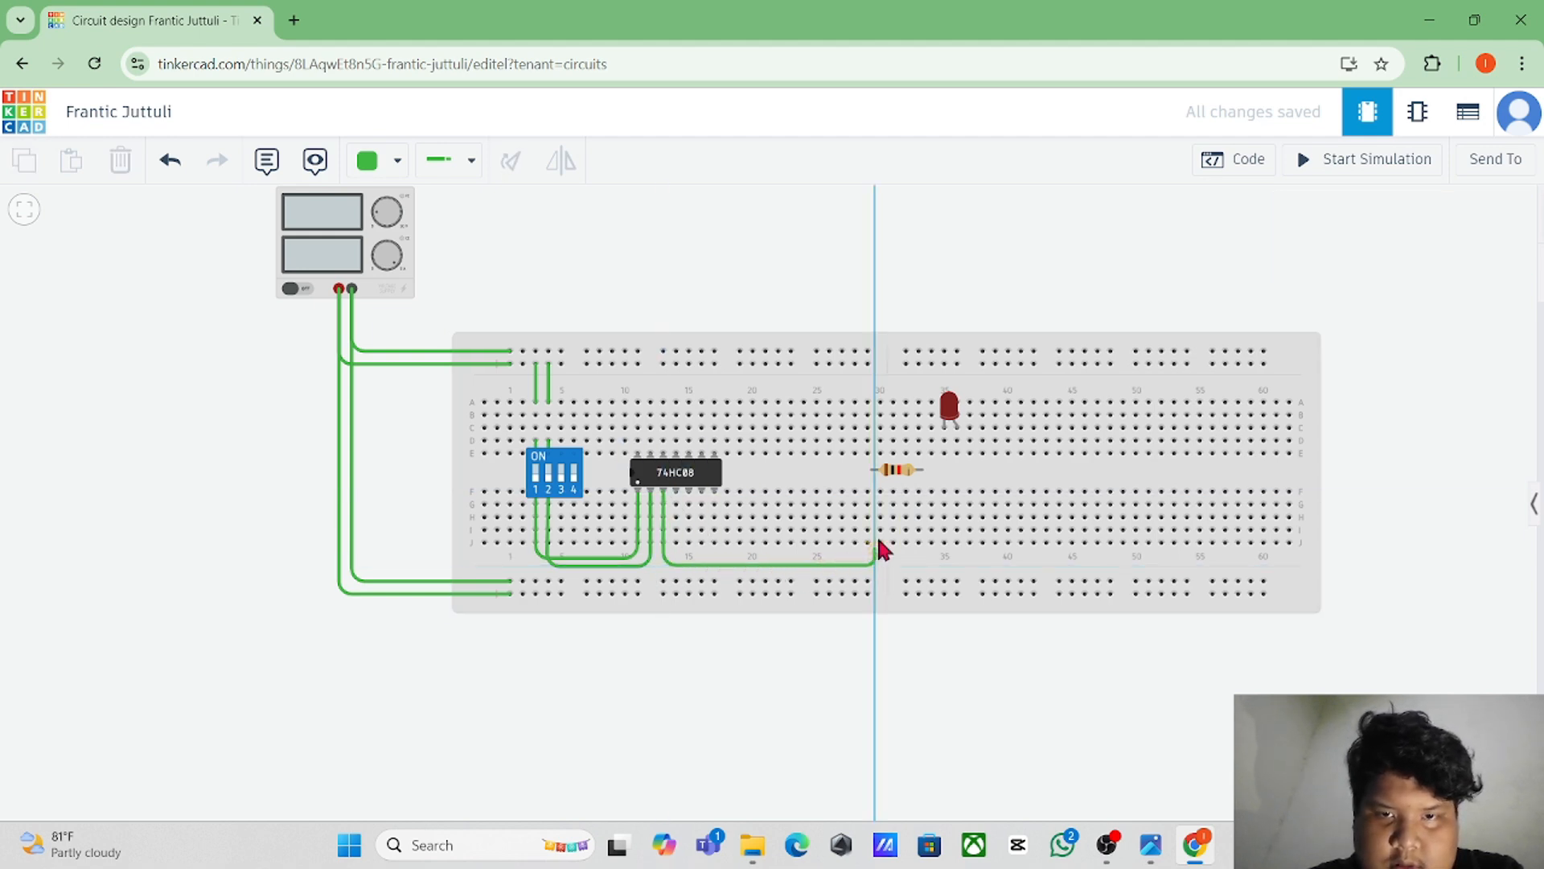
left_click(874, 477)
left_click(920, 479)
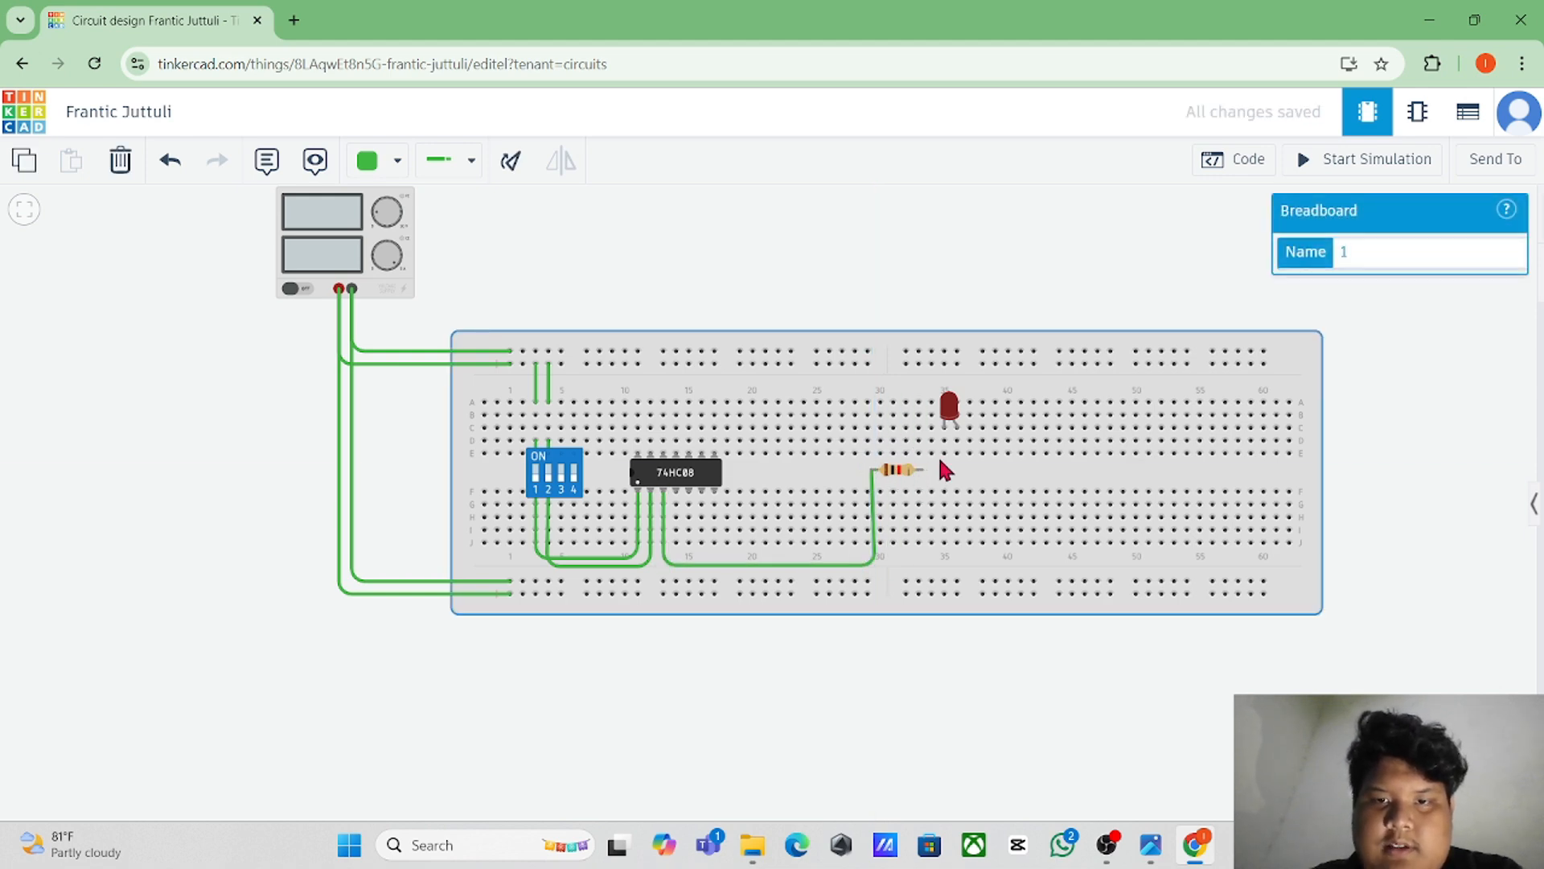
left_click_drag(941, 464, 961, 456)
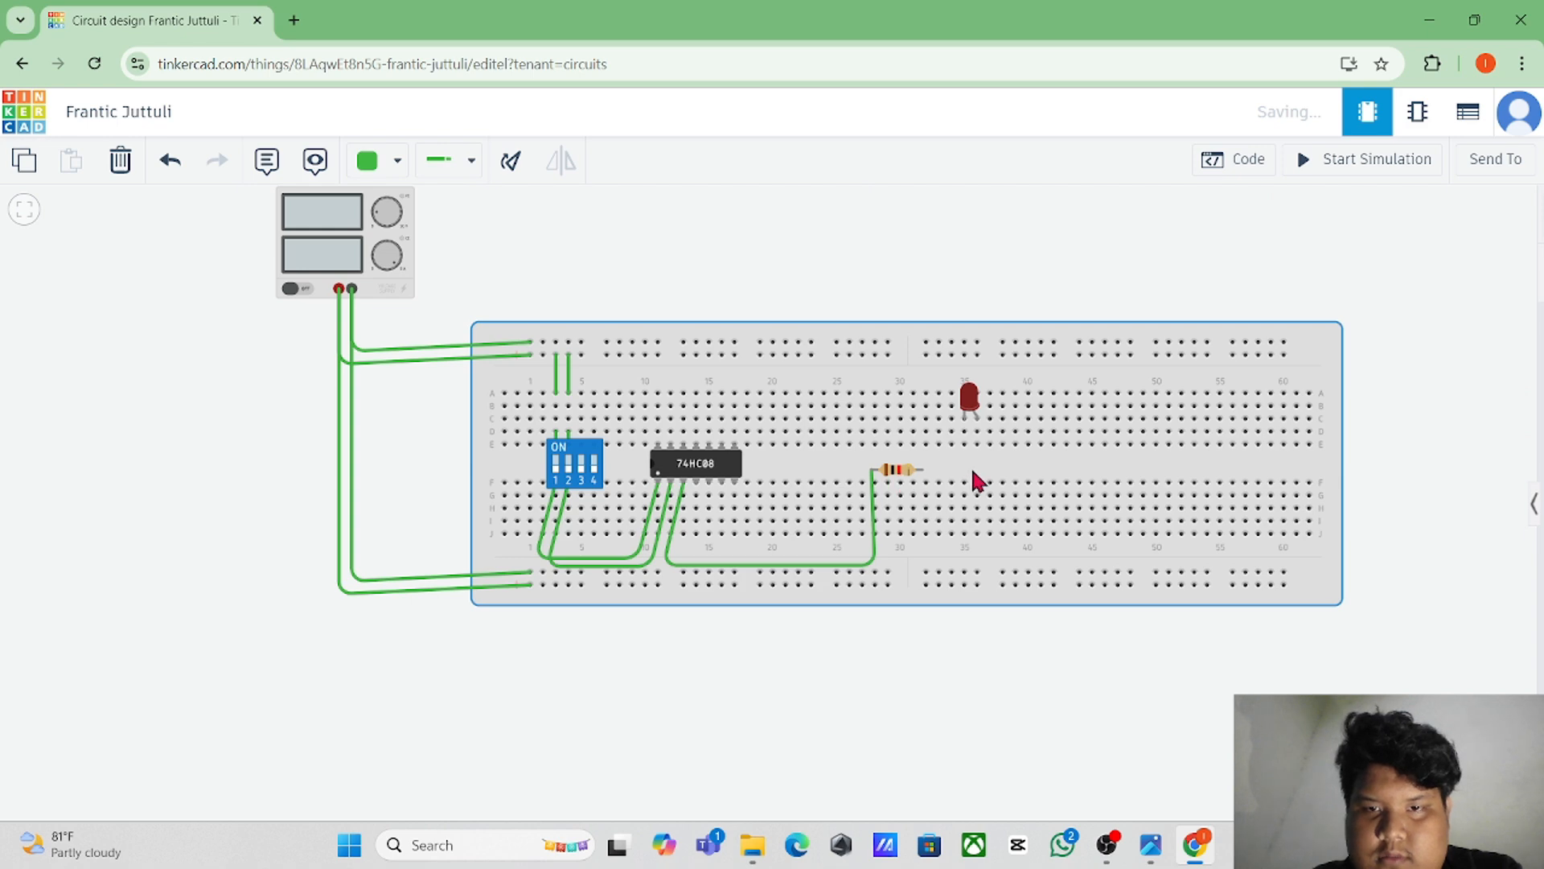
key("ctrl+z")
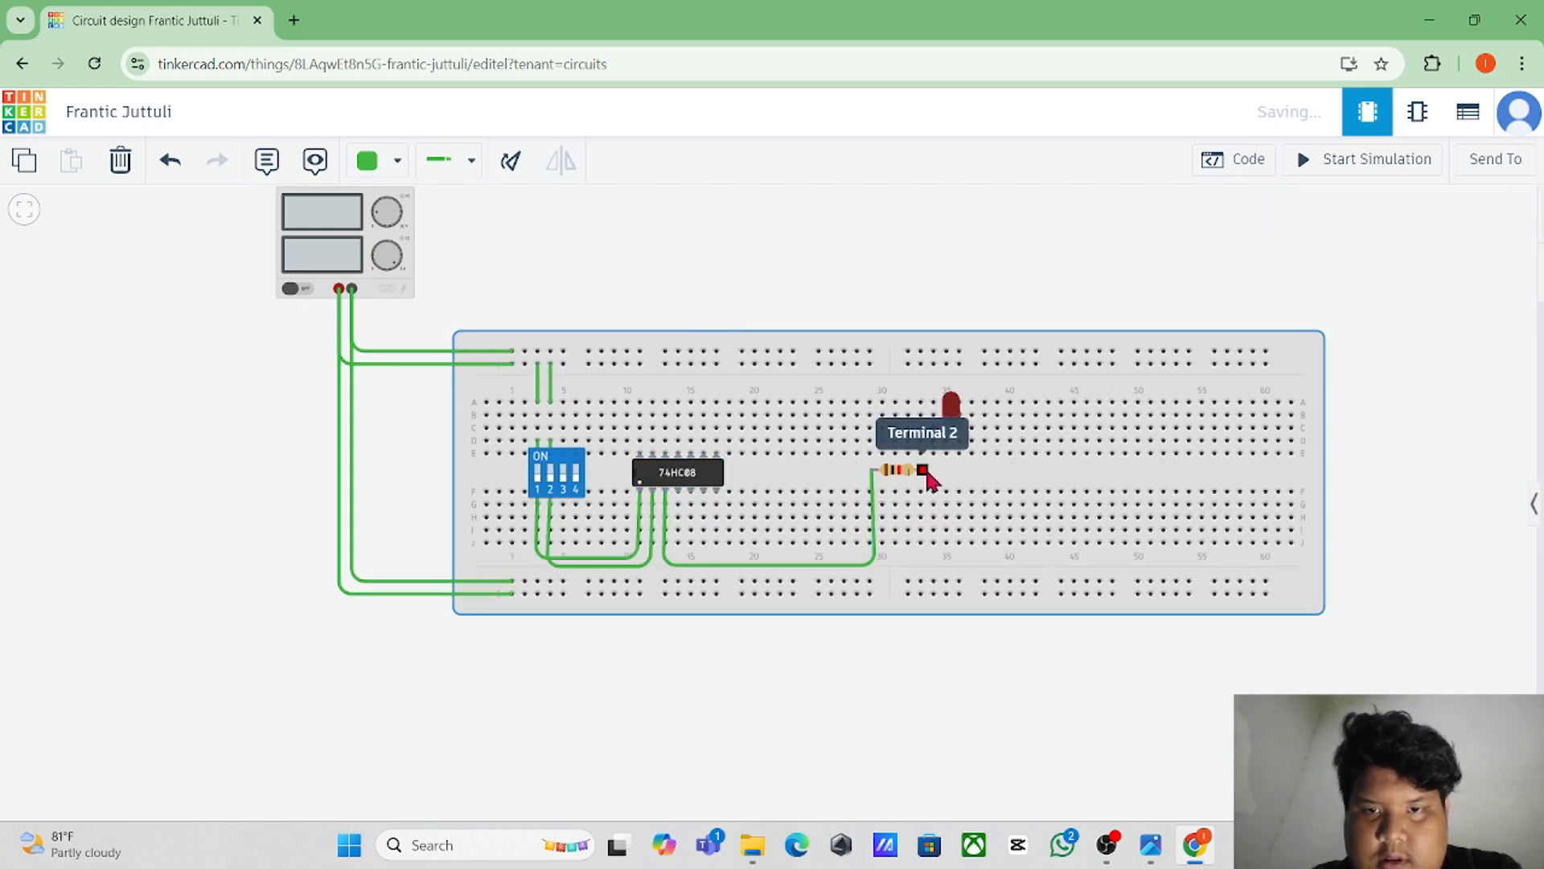
Step: Wire the resistor's right terminal to the LED's right lead, and the LED's left lead to the upper negative rail
left_click(925, 471)
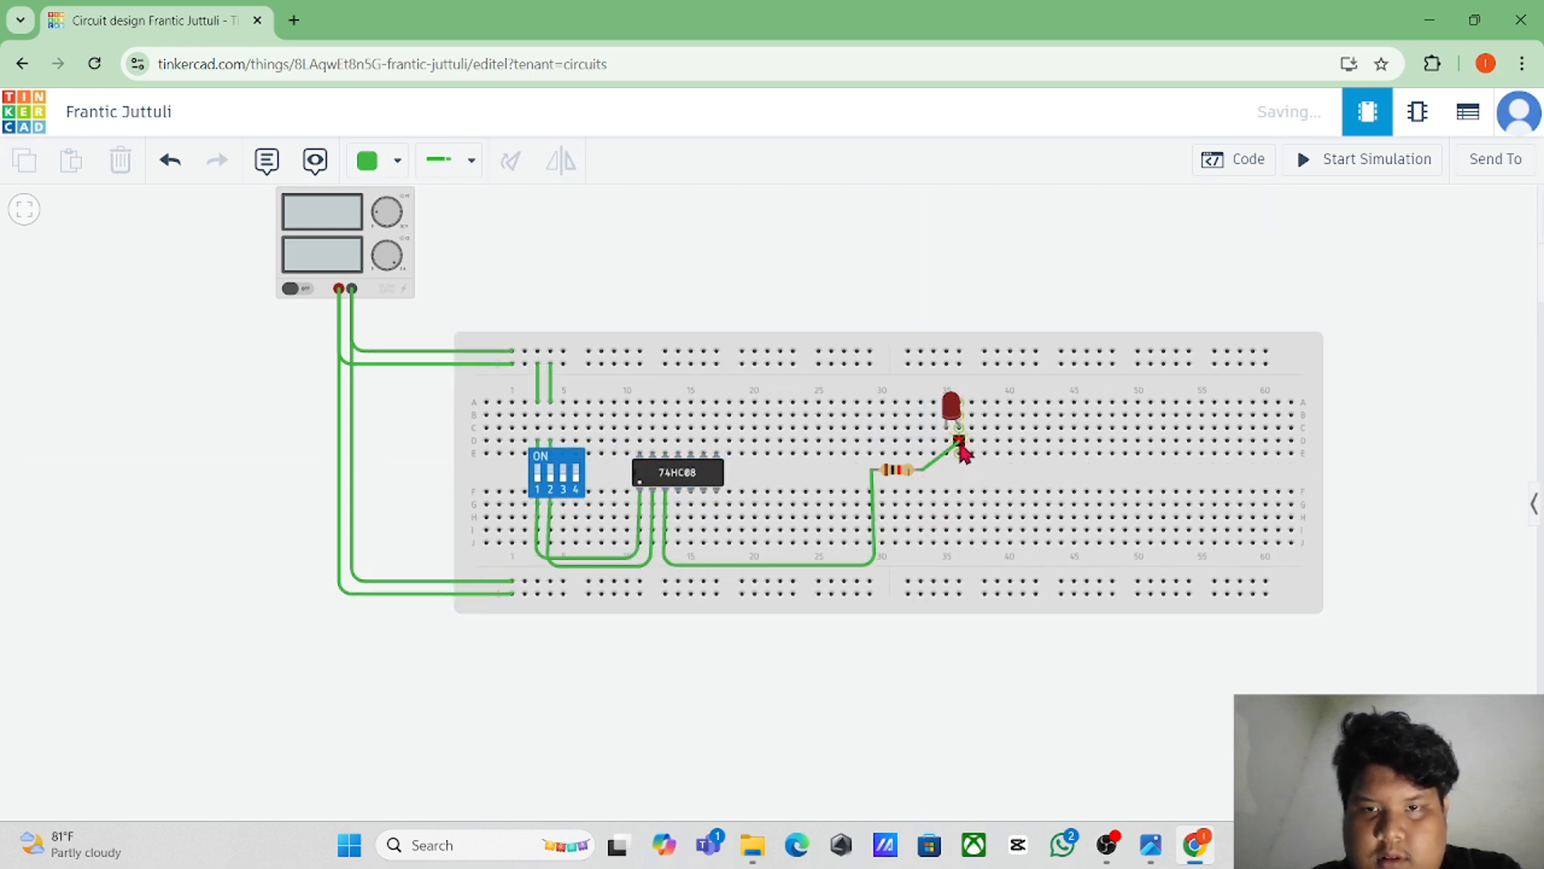
left_click(948, 454)
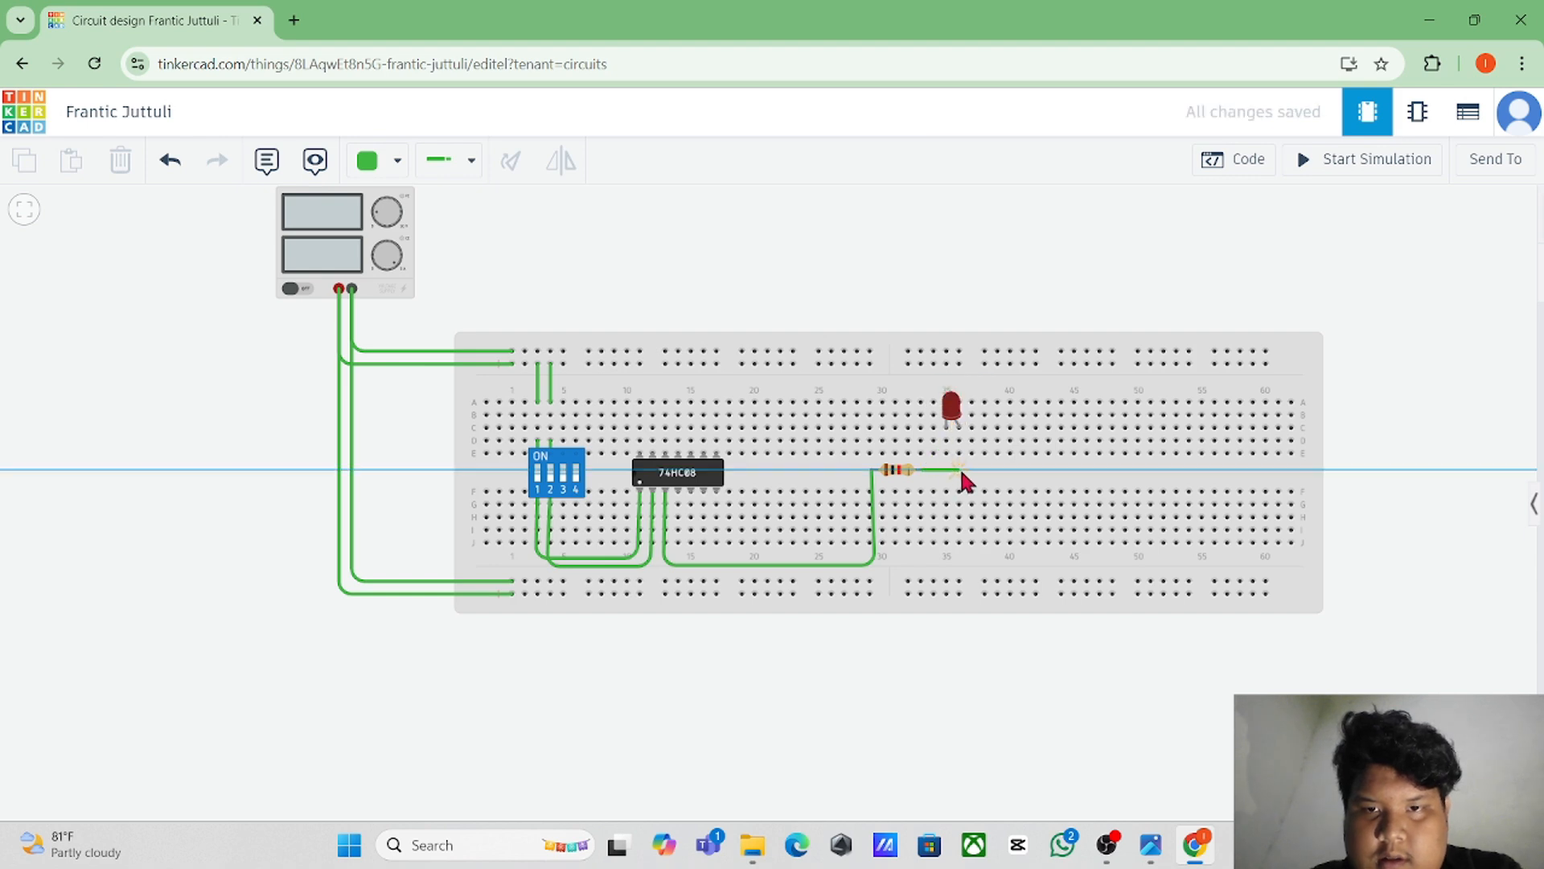
left_click(962, 466)
left_click(960, 428)
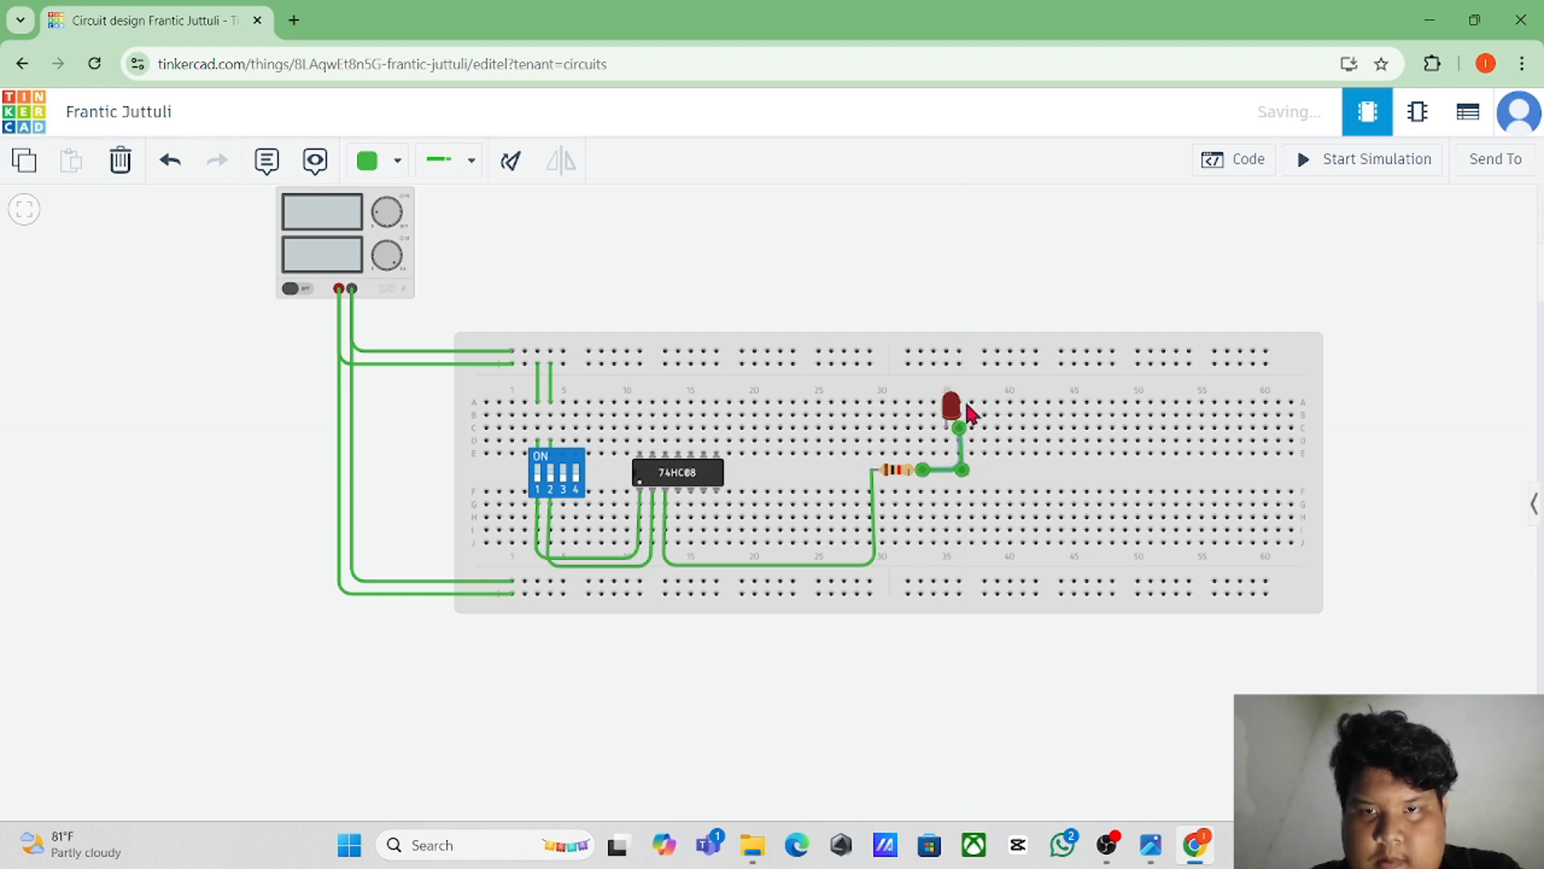
left_click(948, 432)
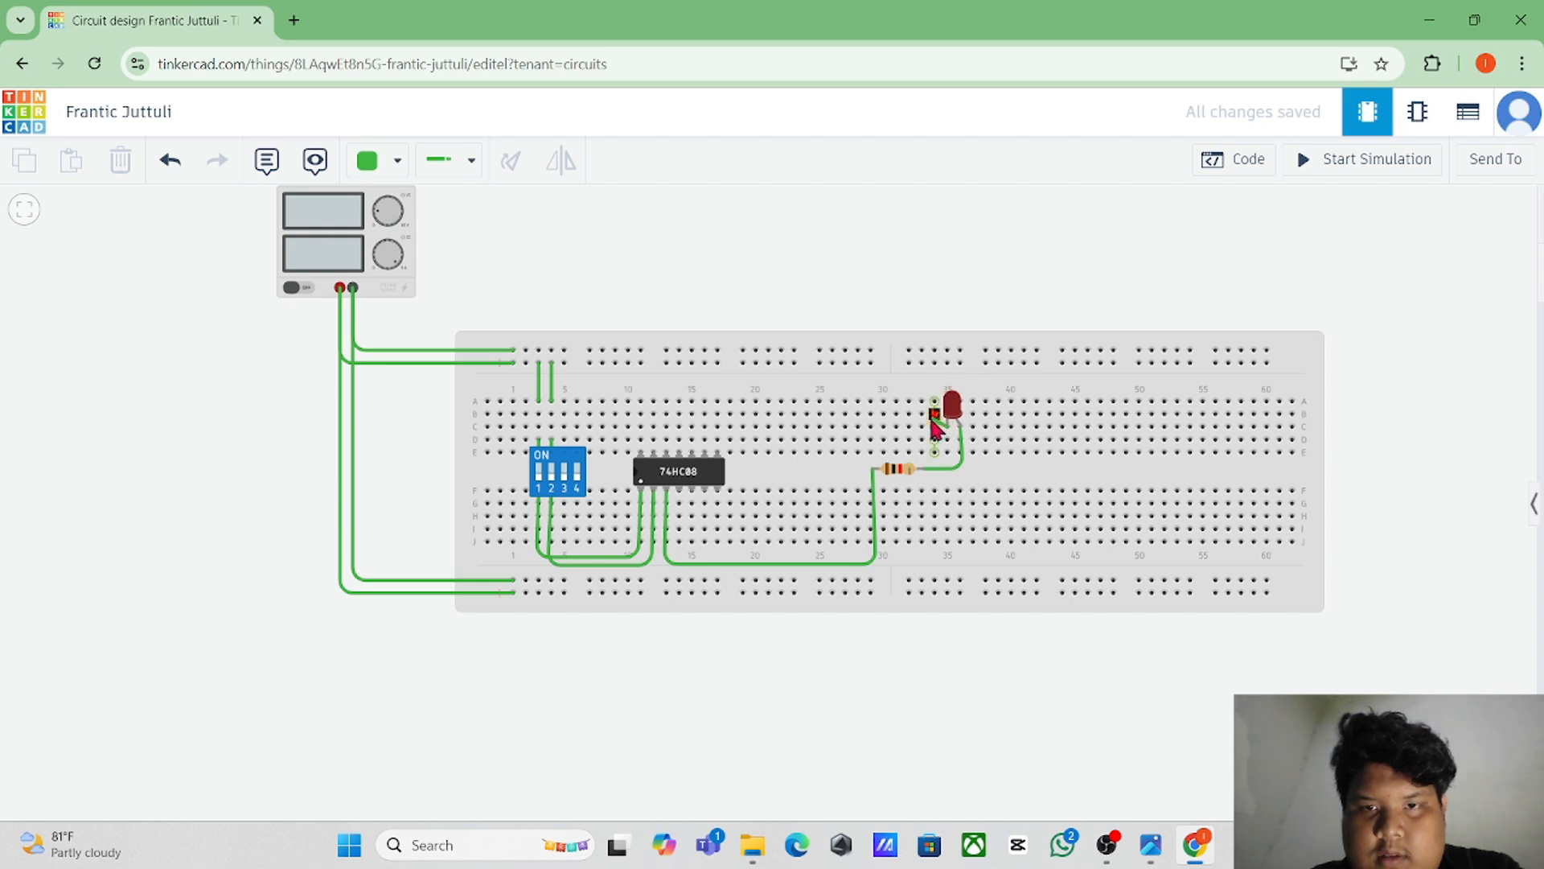
left_click(922, 353)
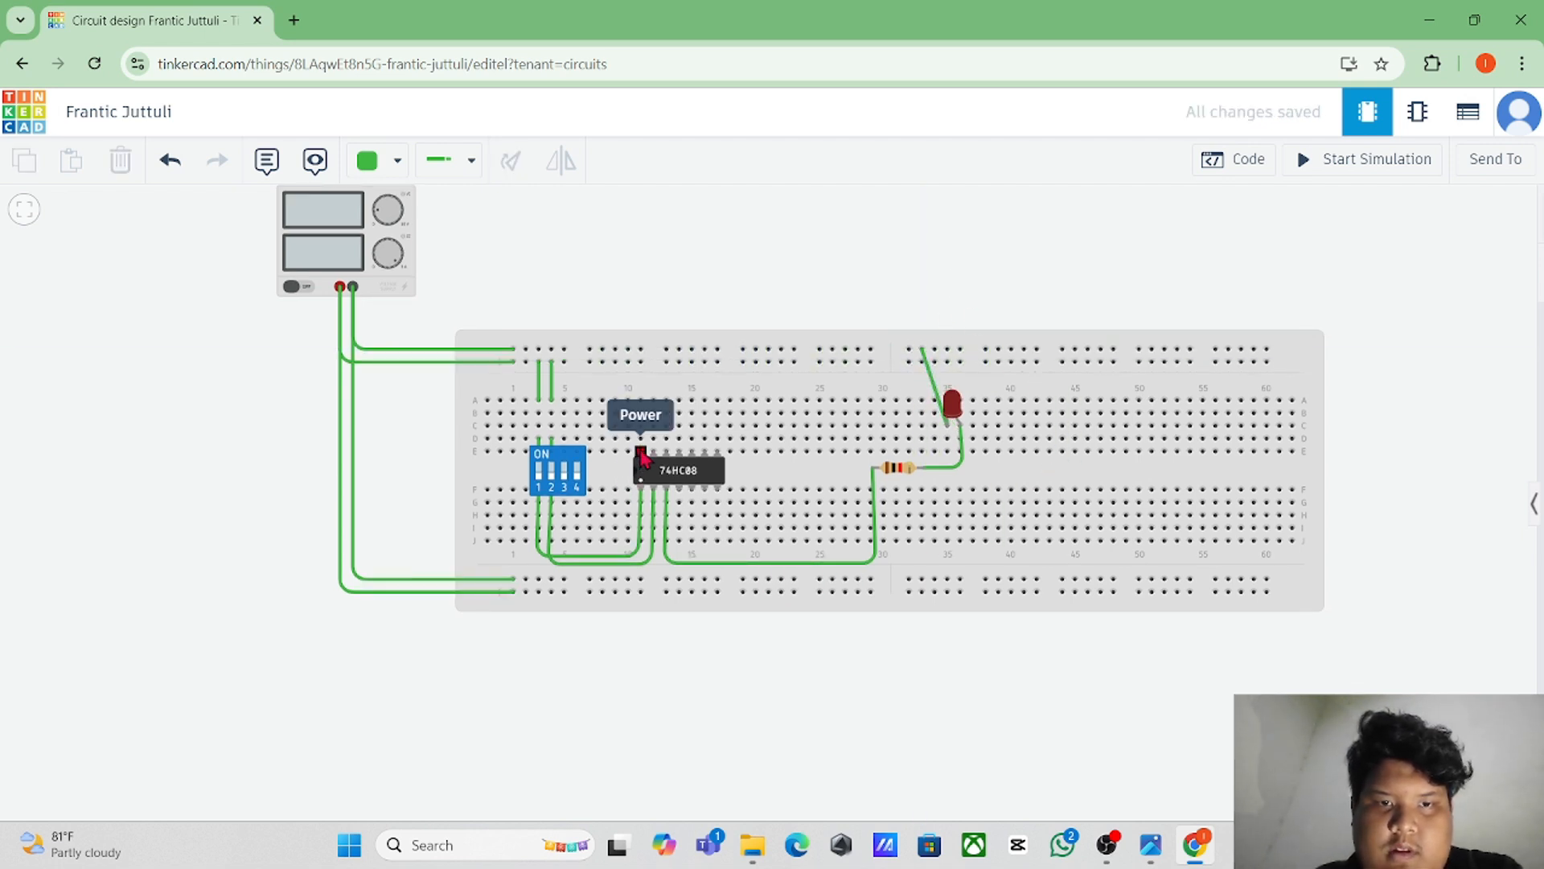
Step: Wire the 74HC08's power pin to the upper positive rail and its ground pin to the lower negative rail
left_click(641, 457)
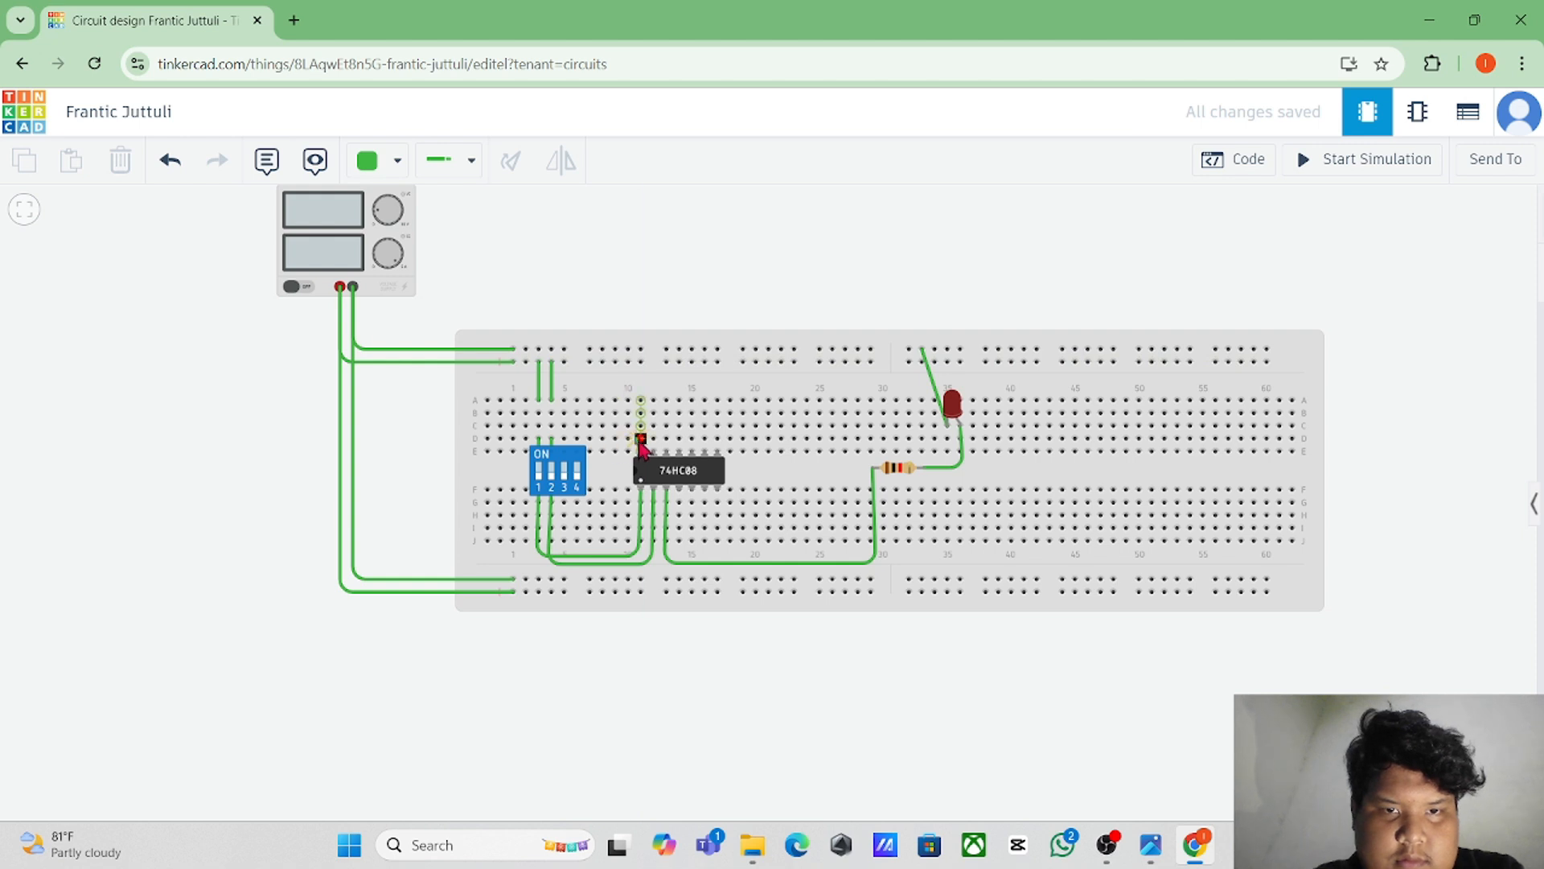
left_click(643, 402)
left_click(641, 399)
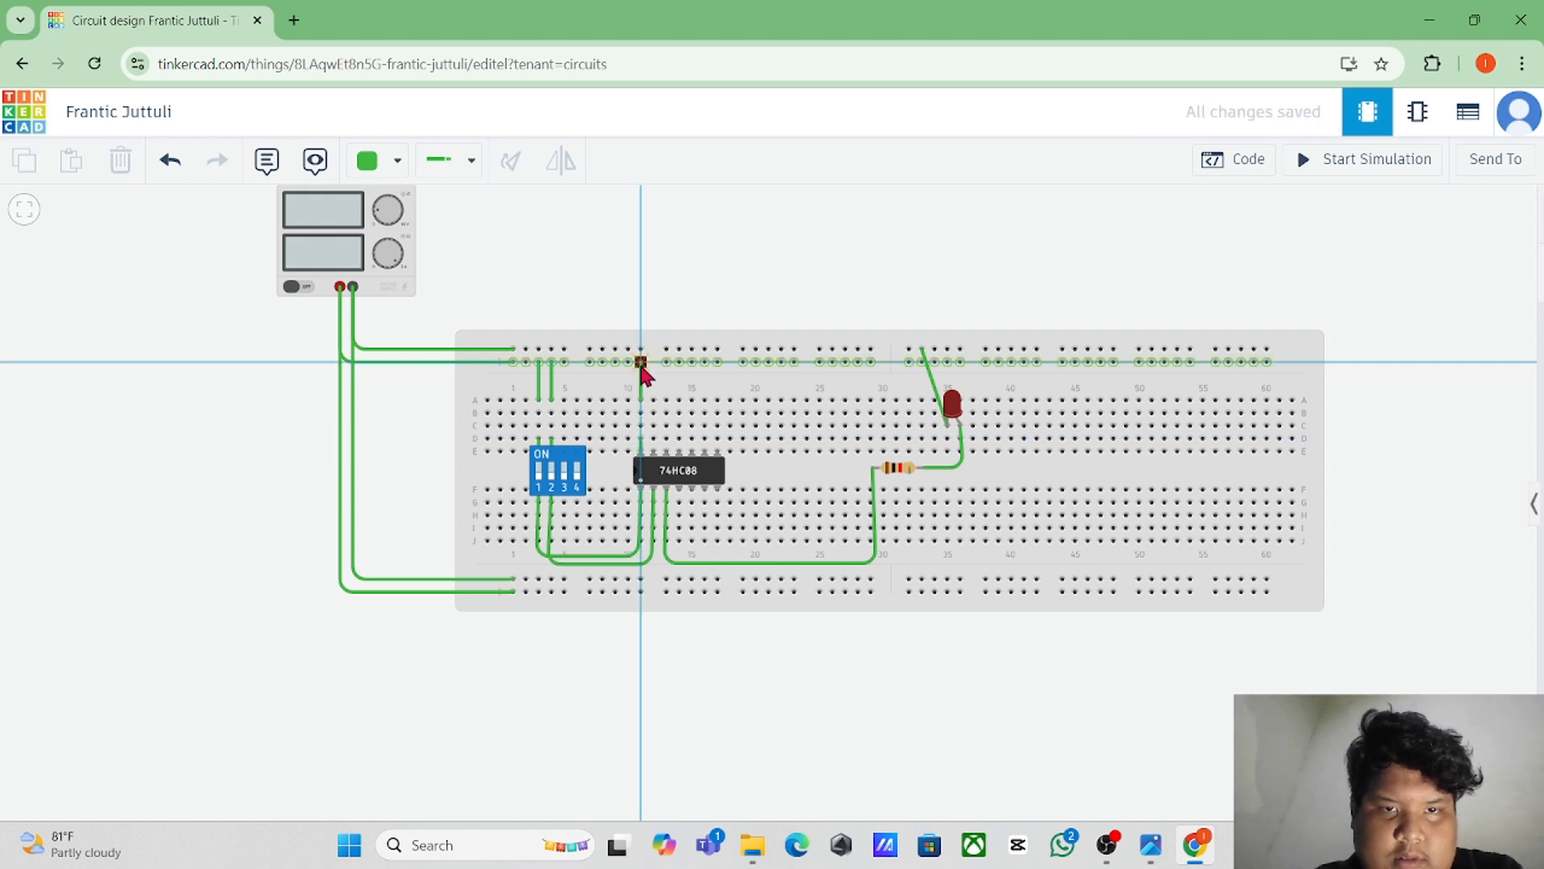
left_click(641, 362)
left_click(716, 492)
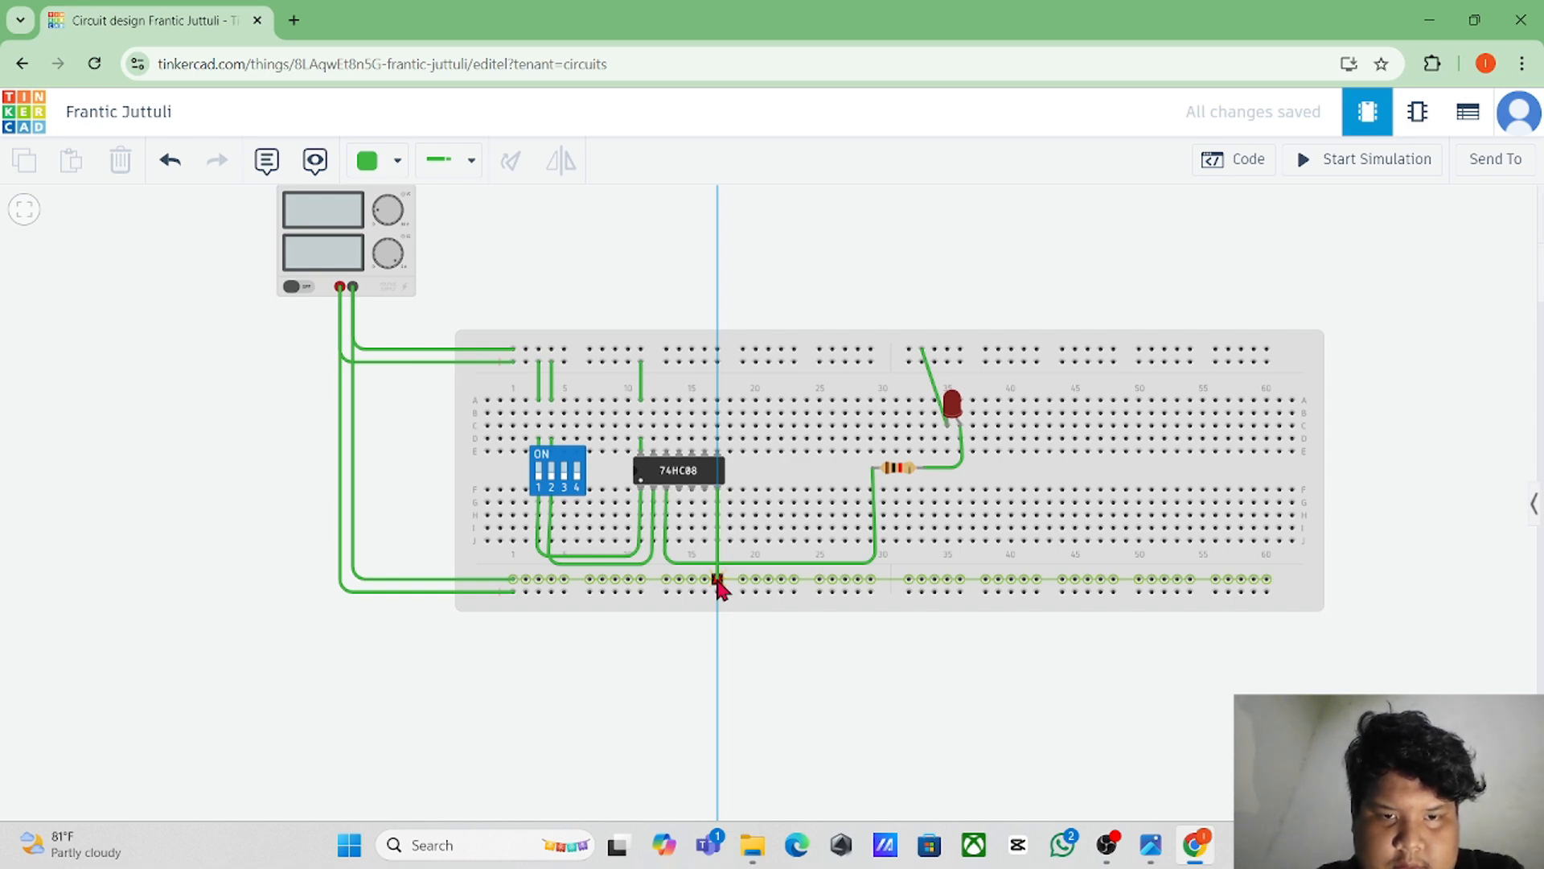
left_click(717, 580)
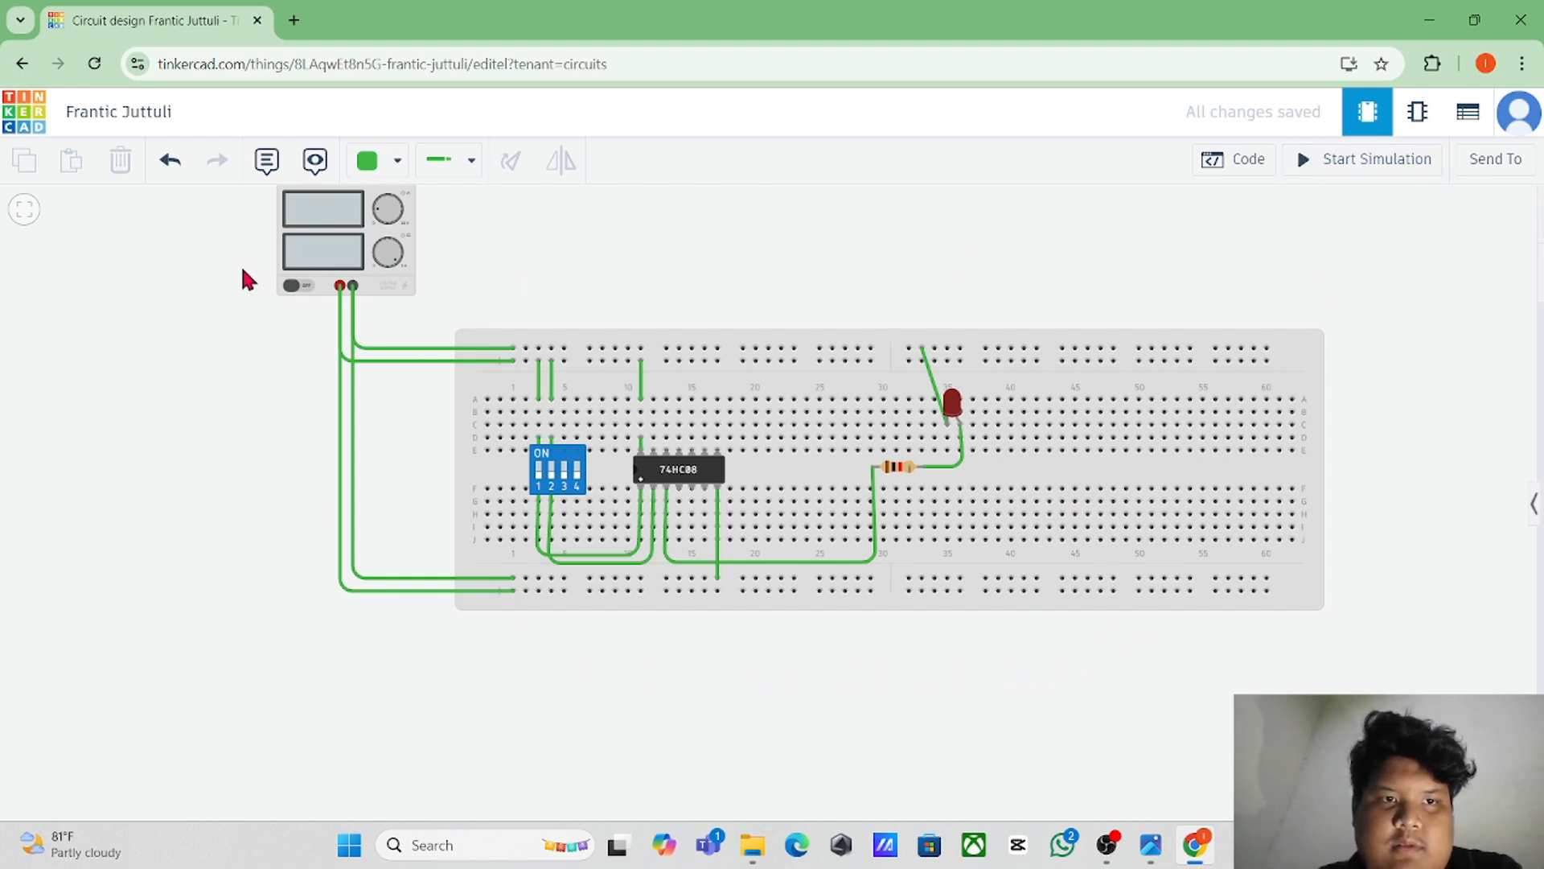
Step: Run the simulation, toggle DIP switches 1 and 2 to test the AND gate's effect on the LED, and stop the simulation
left_click(1322, 165)
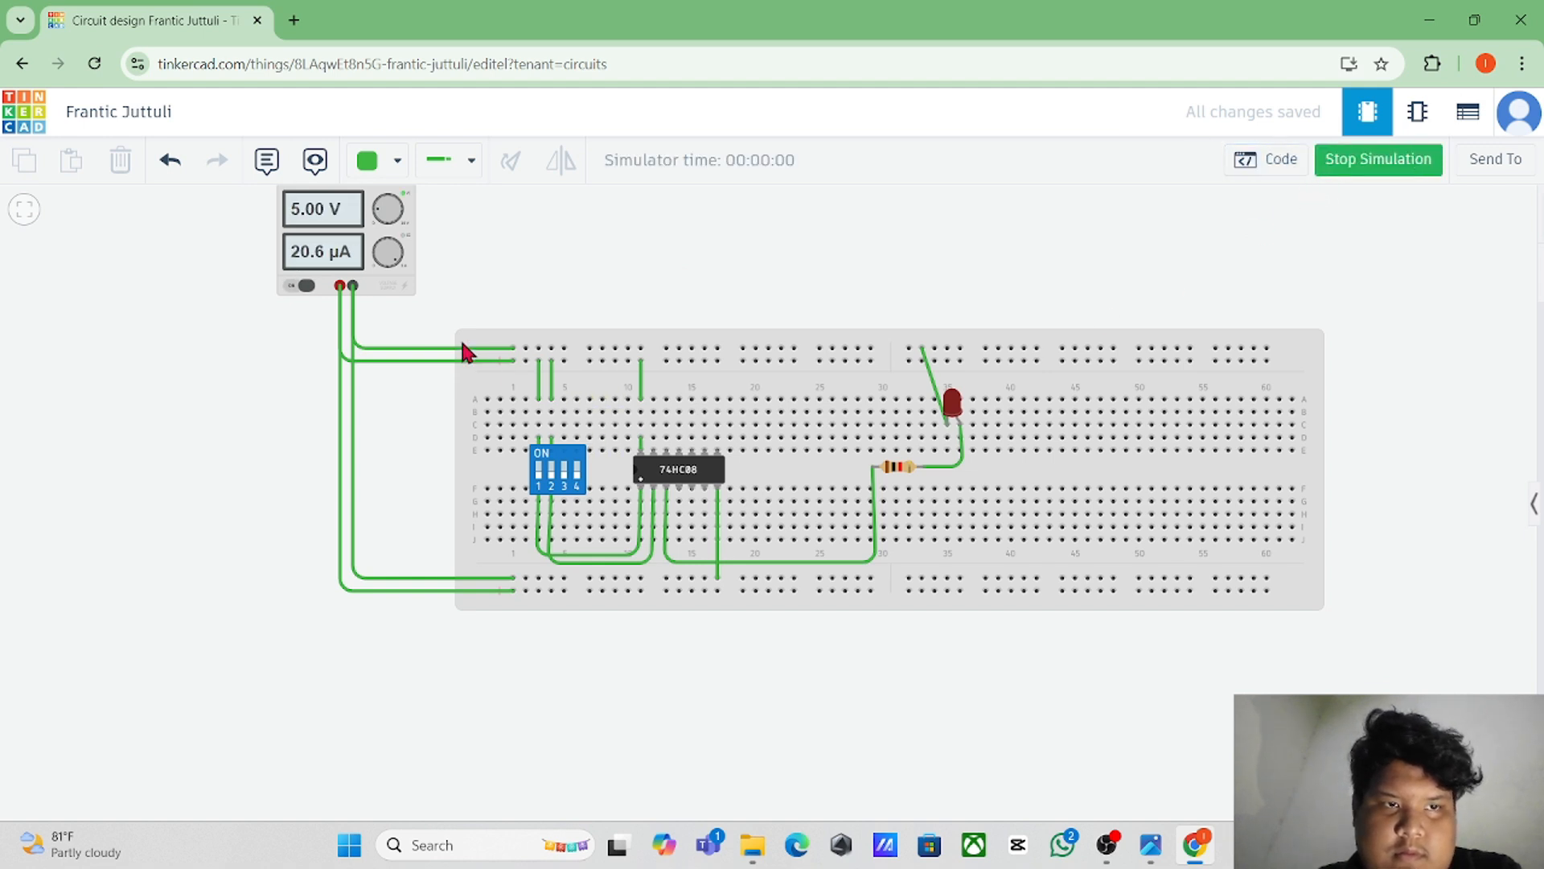
left_click(553, 482)
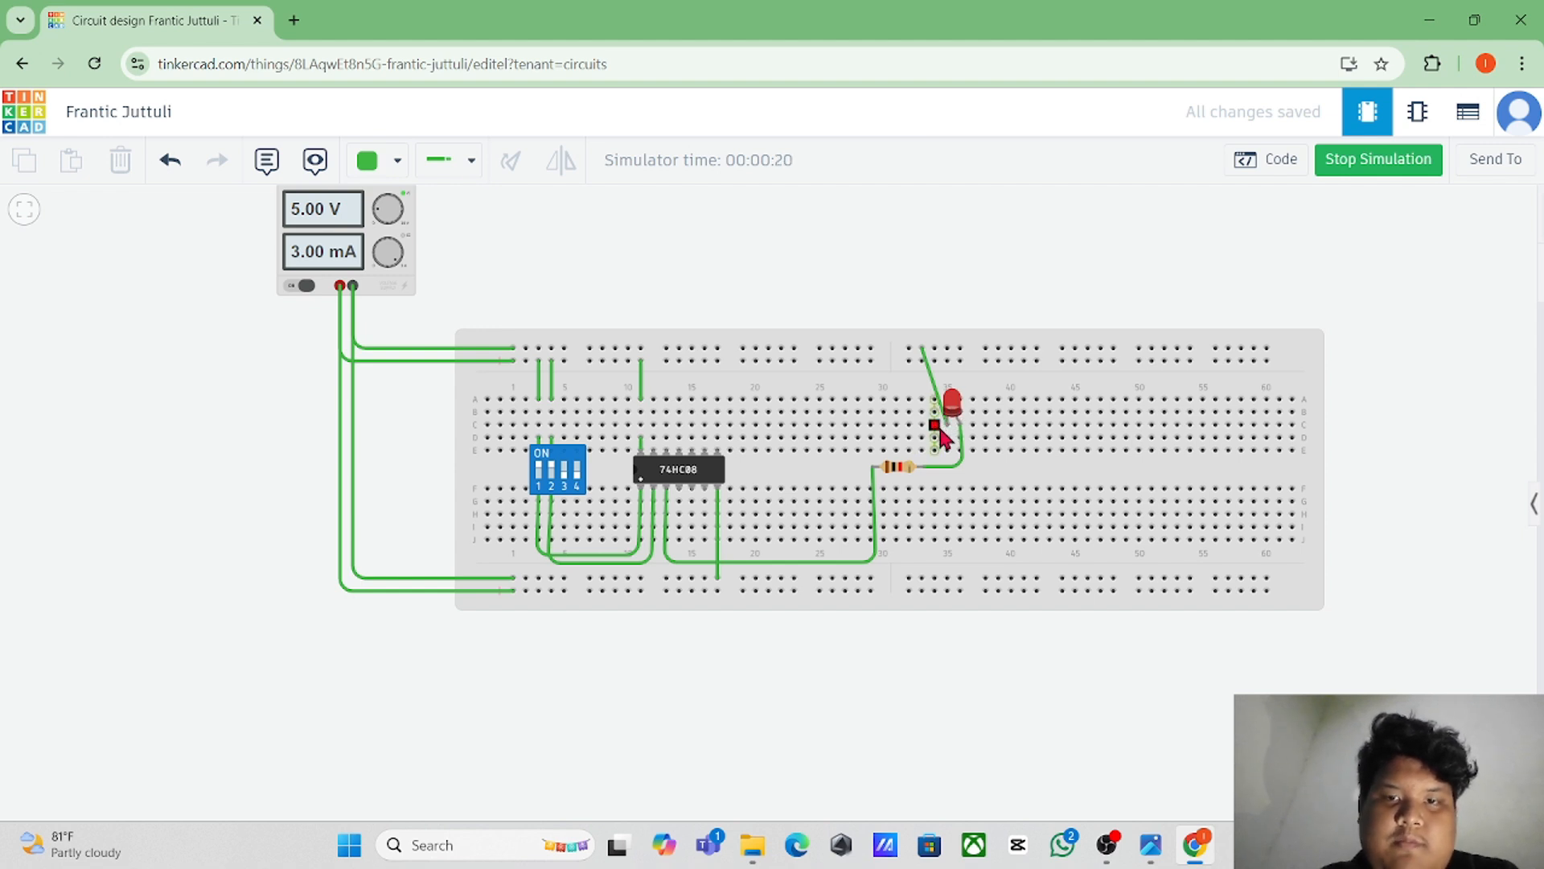
left_click(541, 481)
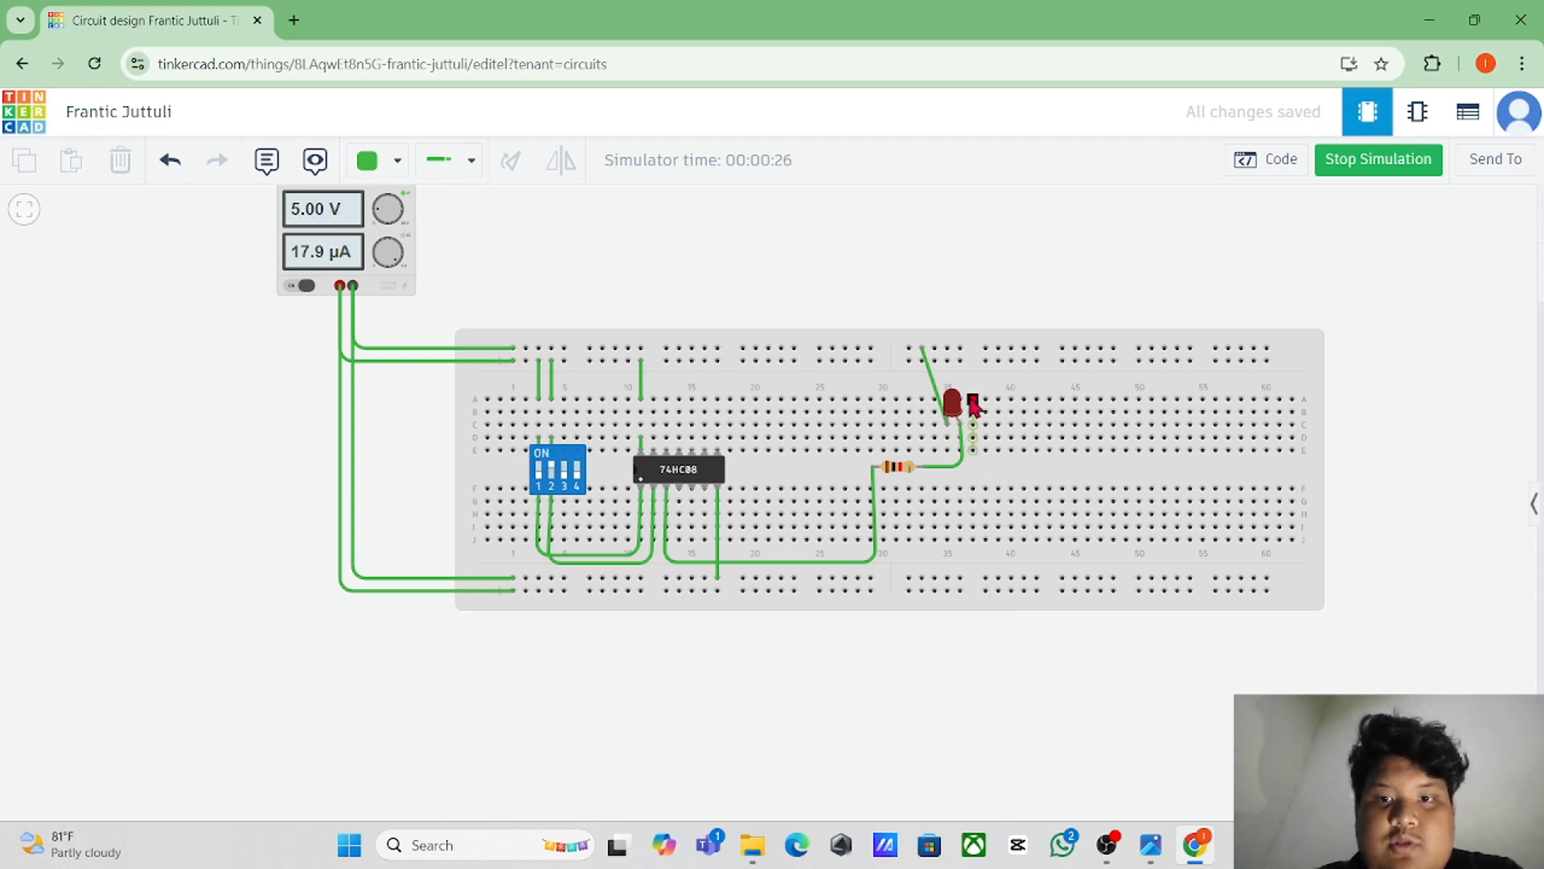
left_click(542, 482)
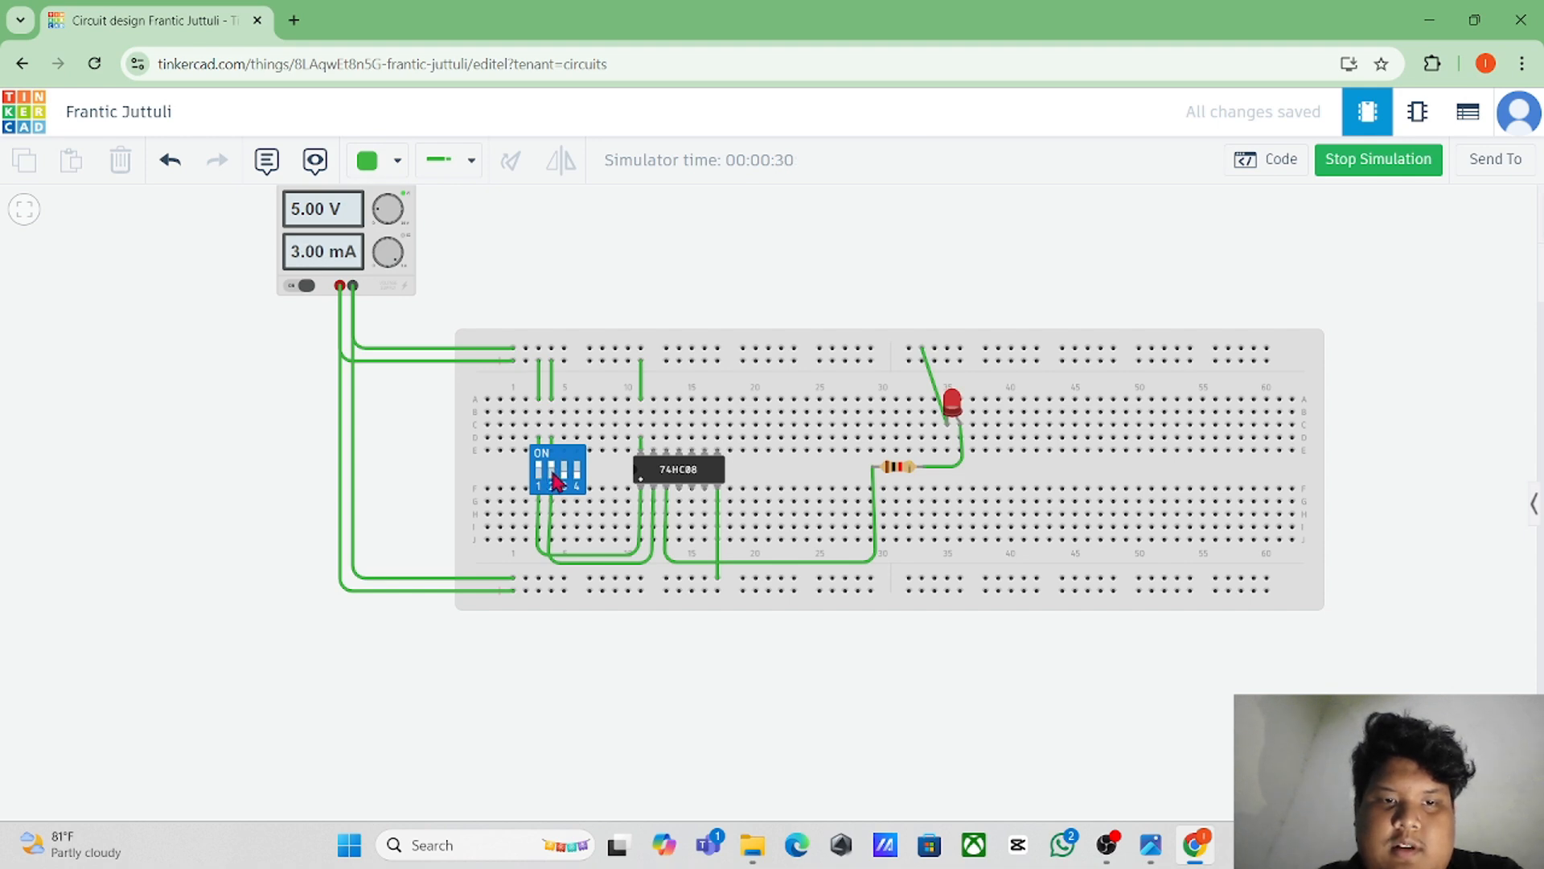
left_click(553, 482)
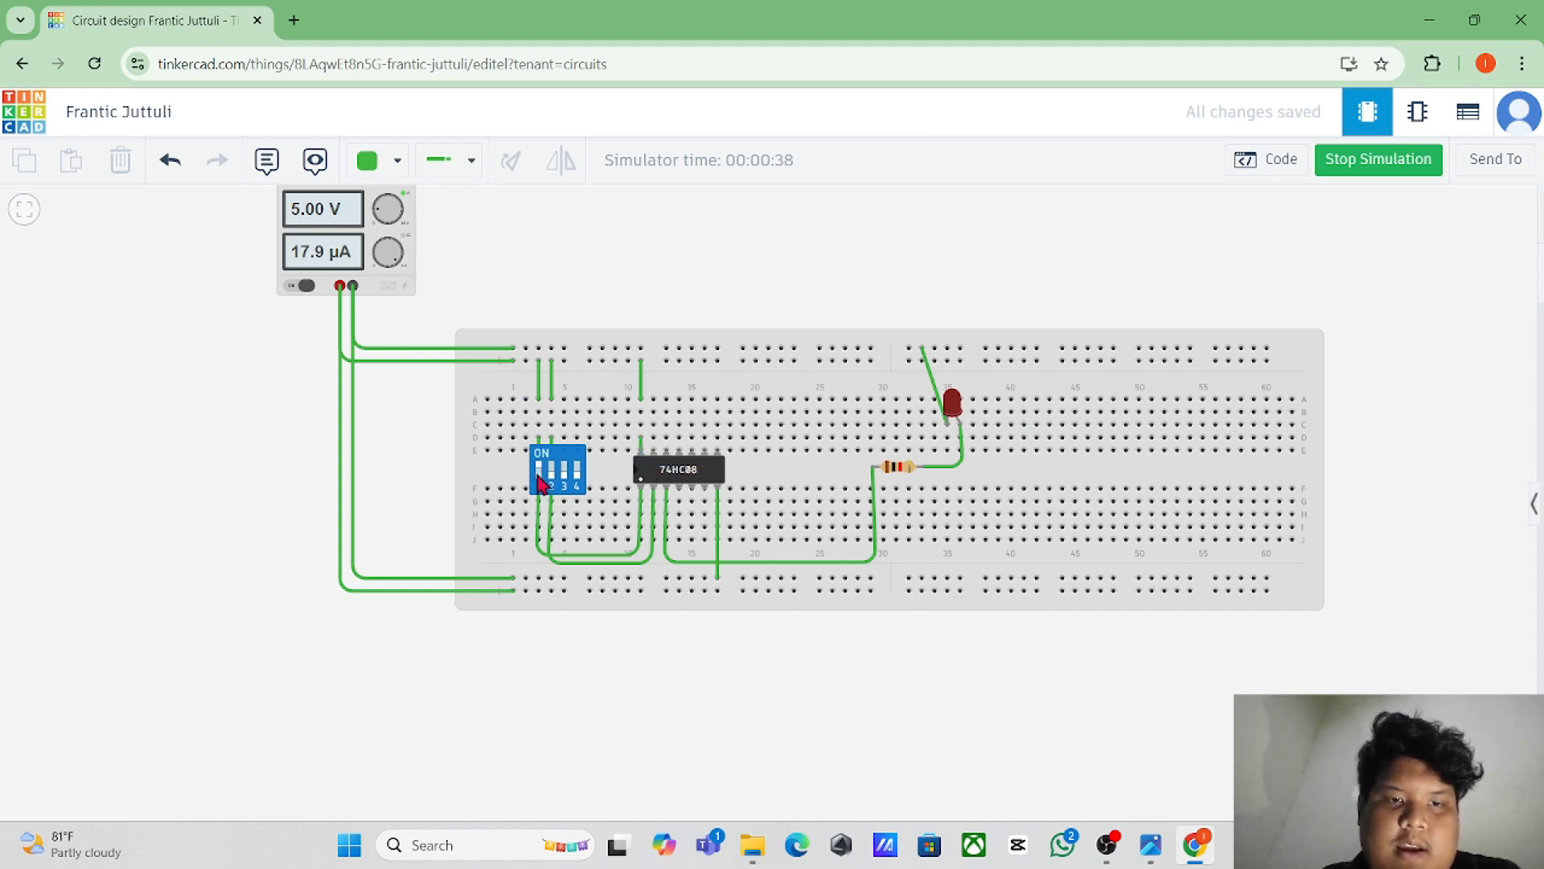
left_click(1354, 175)
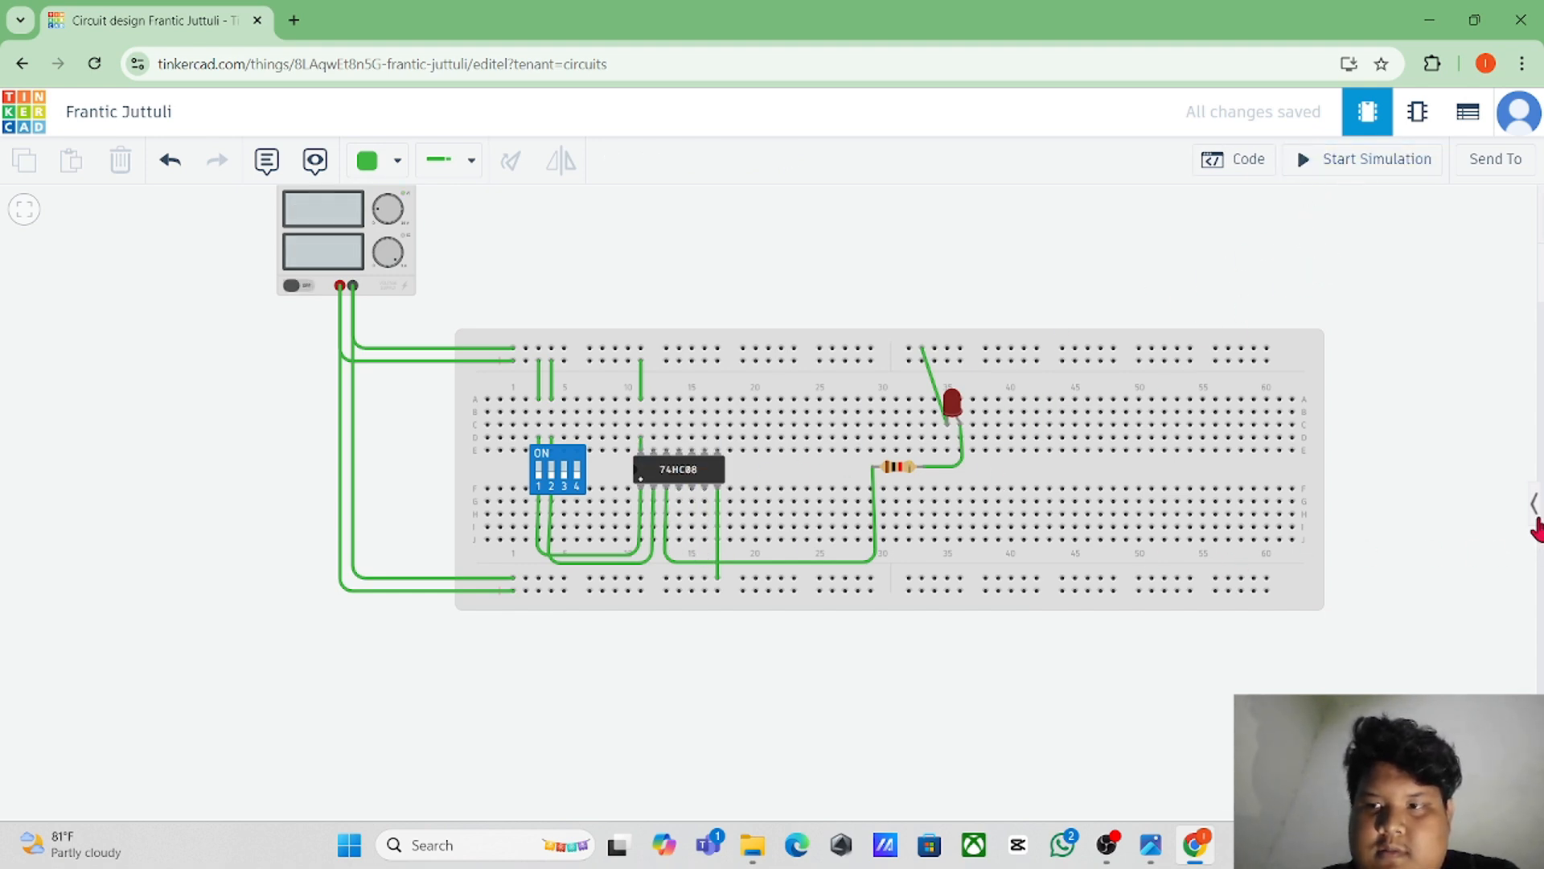
Step: Delete the 74HC08 AND gate and place a Quad OR gate from the component library in the same breadboard position
left_click(1536, 527)
left_click(696, 483)
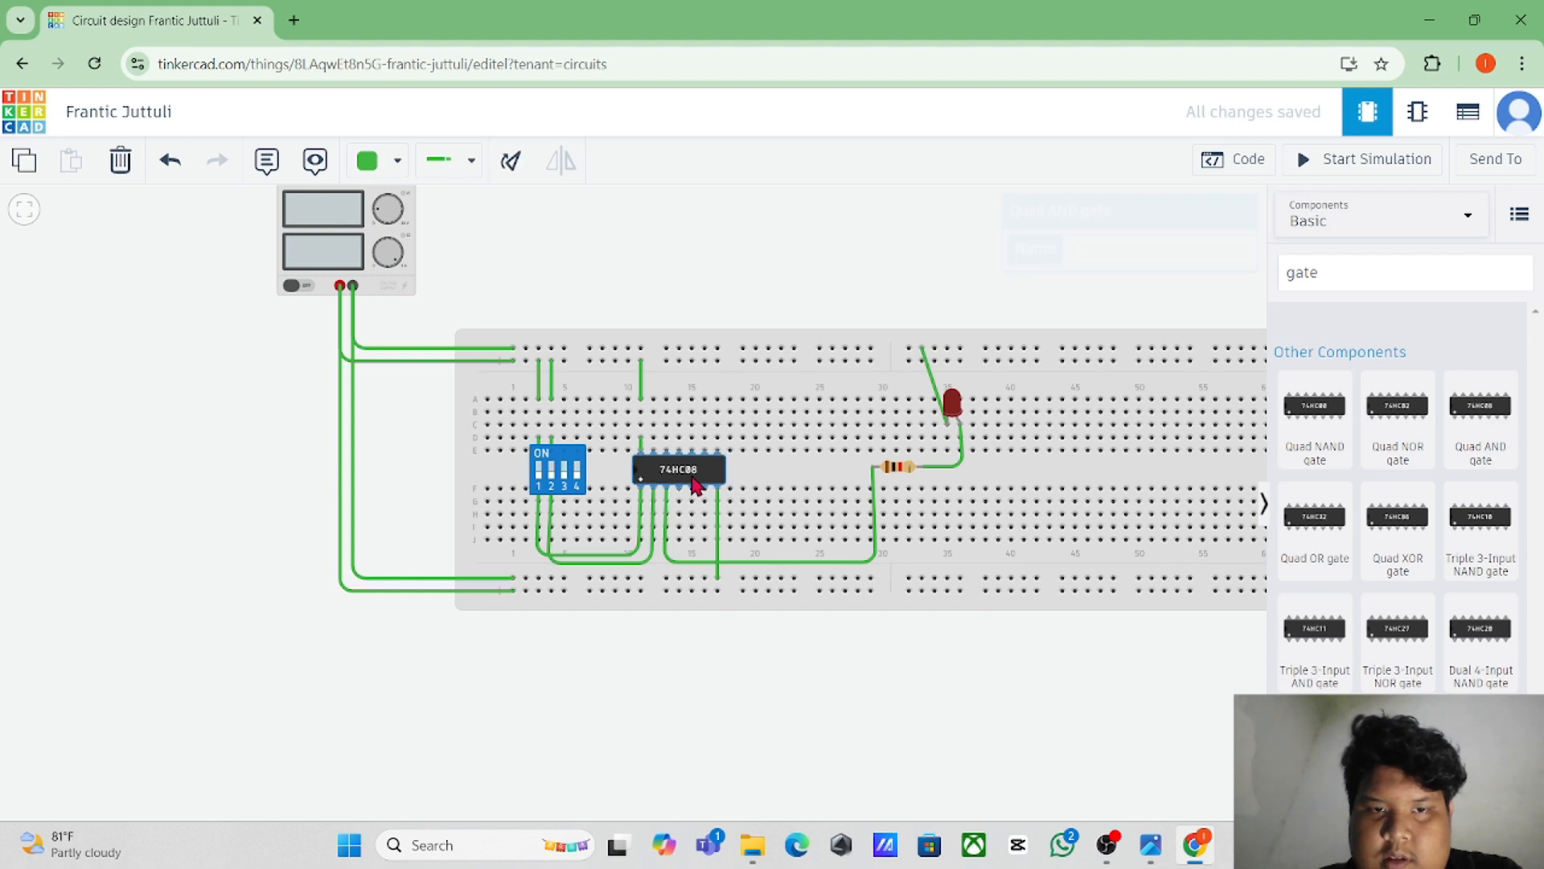
left_click(122, 164)
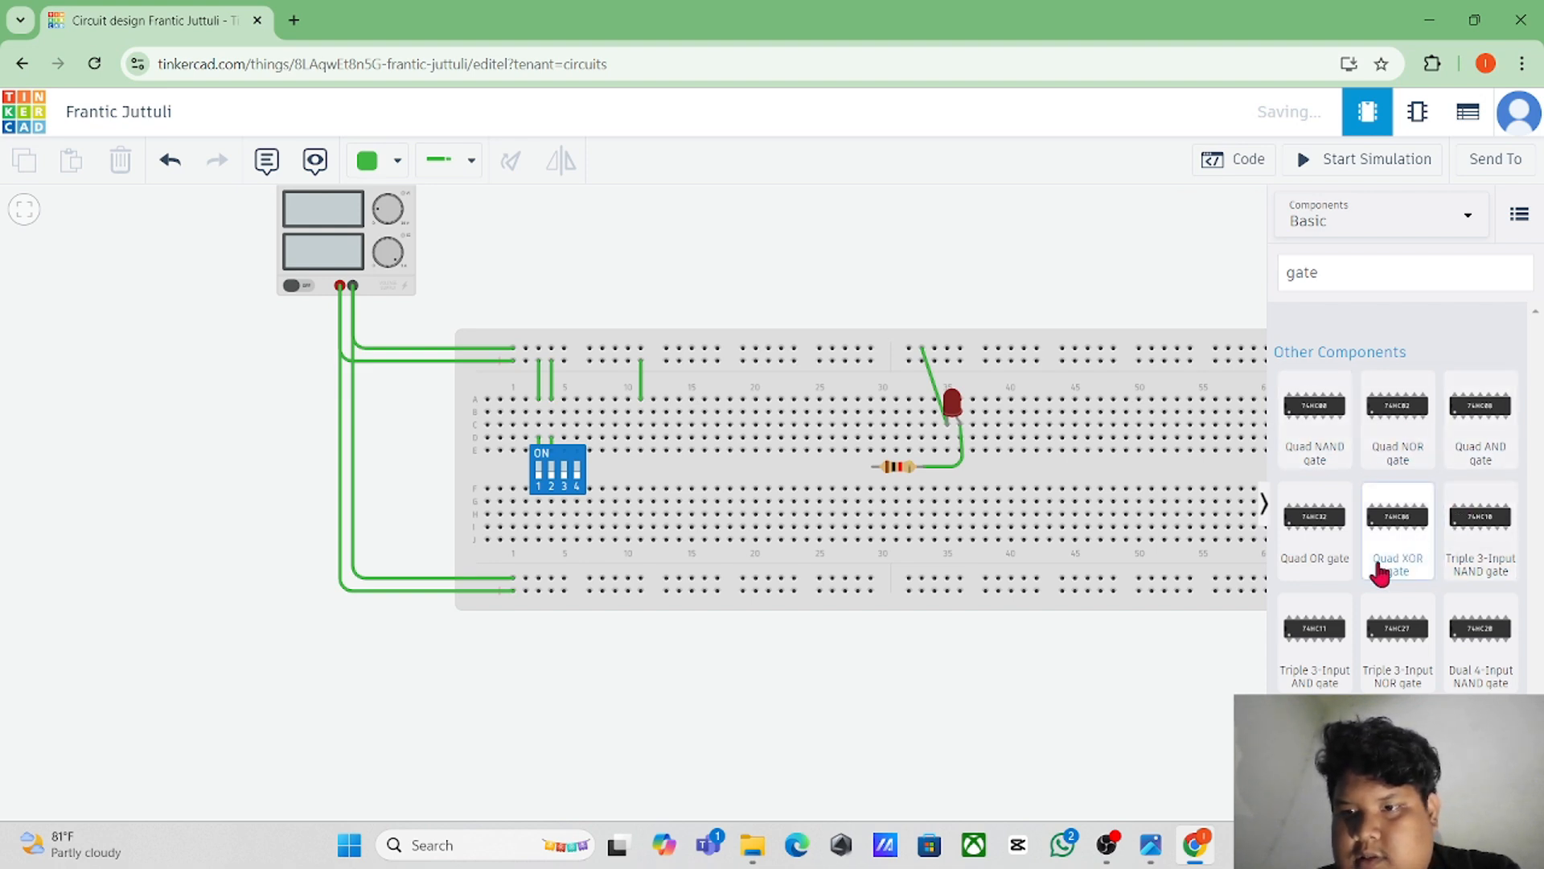
left_click_drag(1308, 549, 679, 481)
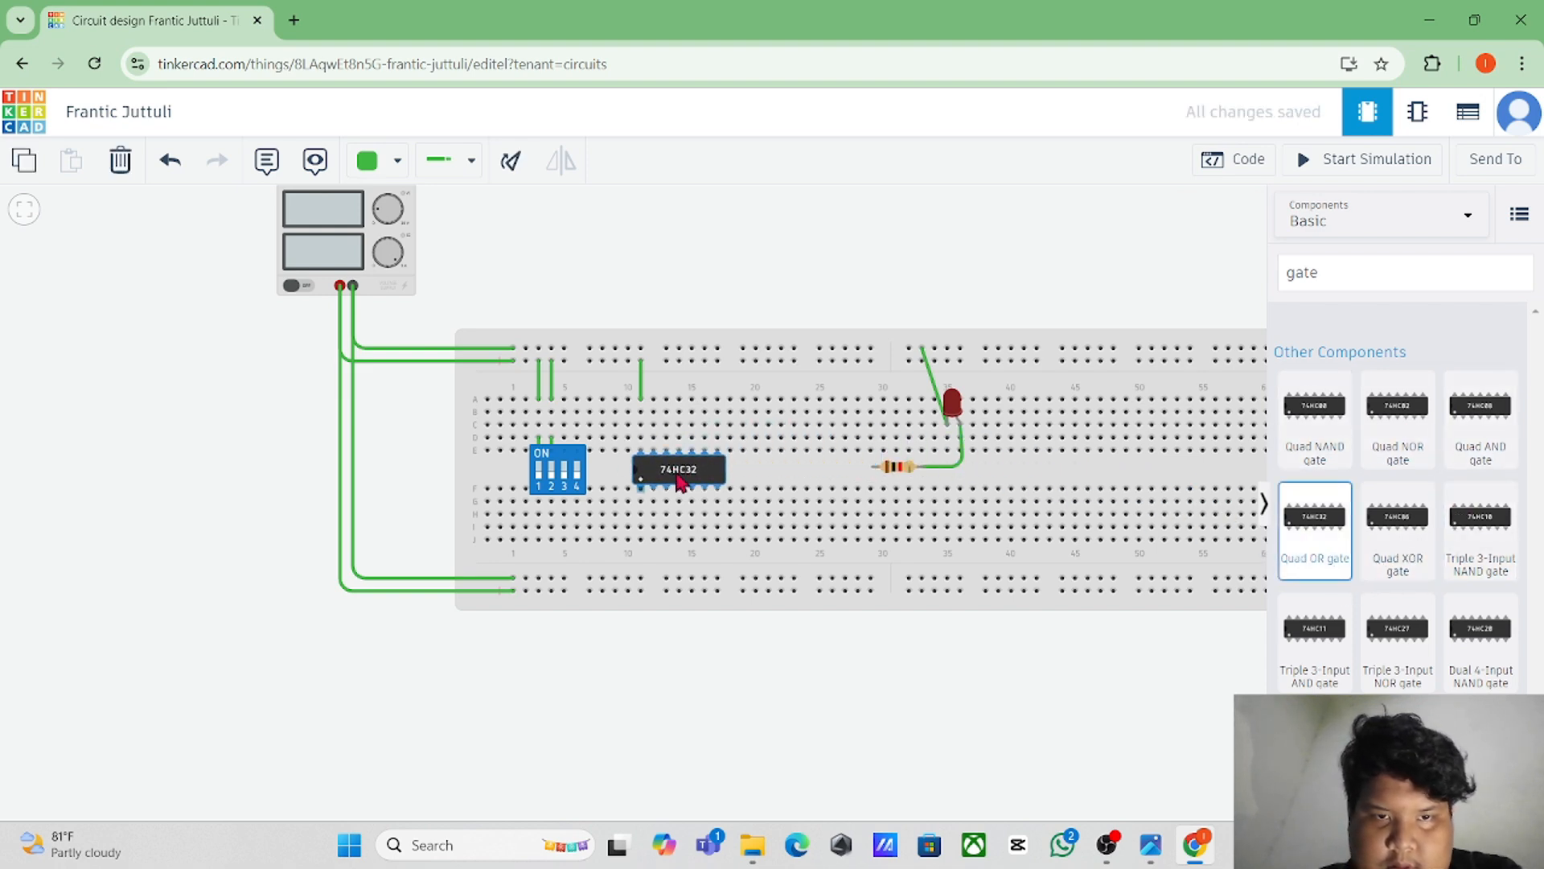
left_click(727, 475)
Step: Connect the 74HC32's power pin to the row D hole above it and its ground pin to the lower negative rail
left_click(641, 438)
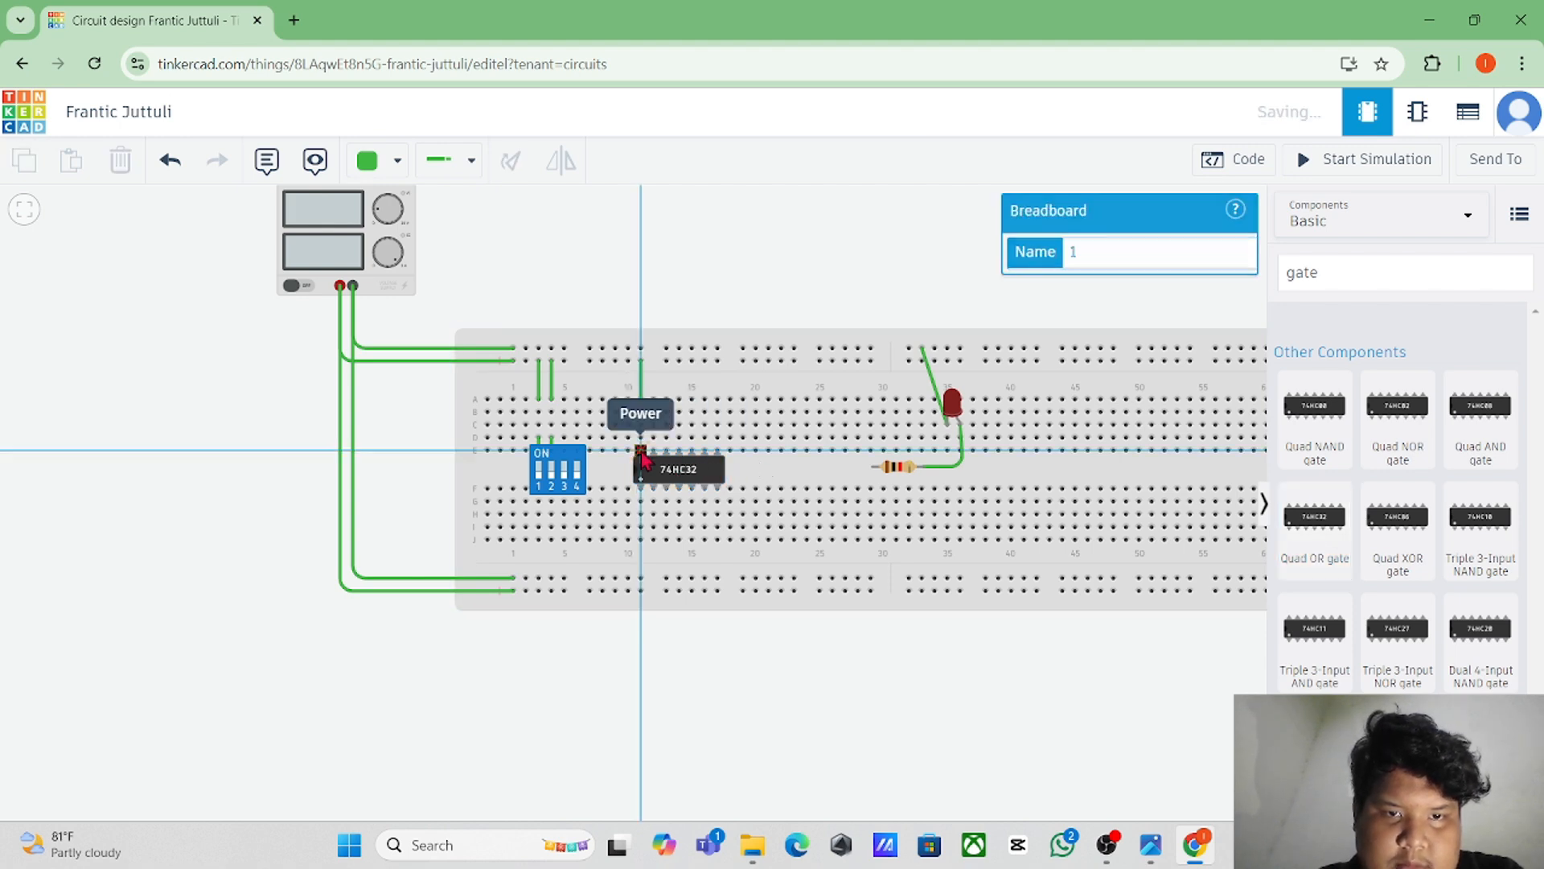
left_click(641, 448)
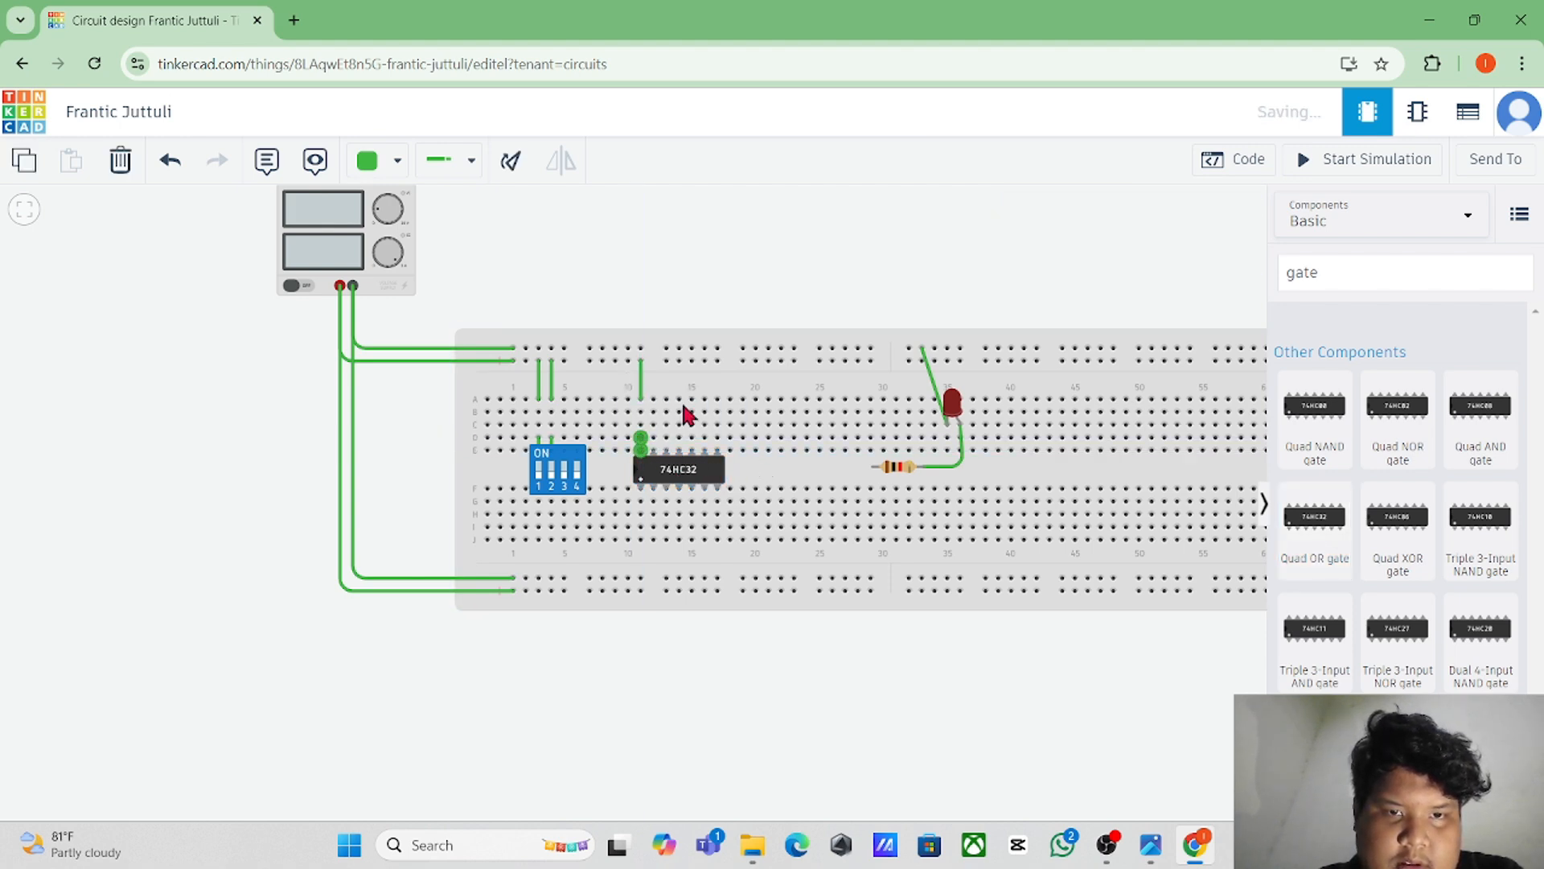
left_click(718, 486)
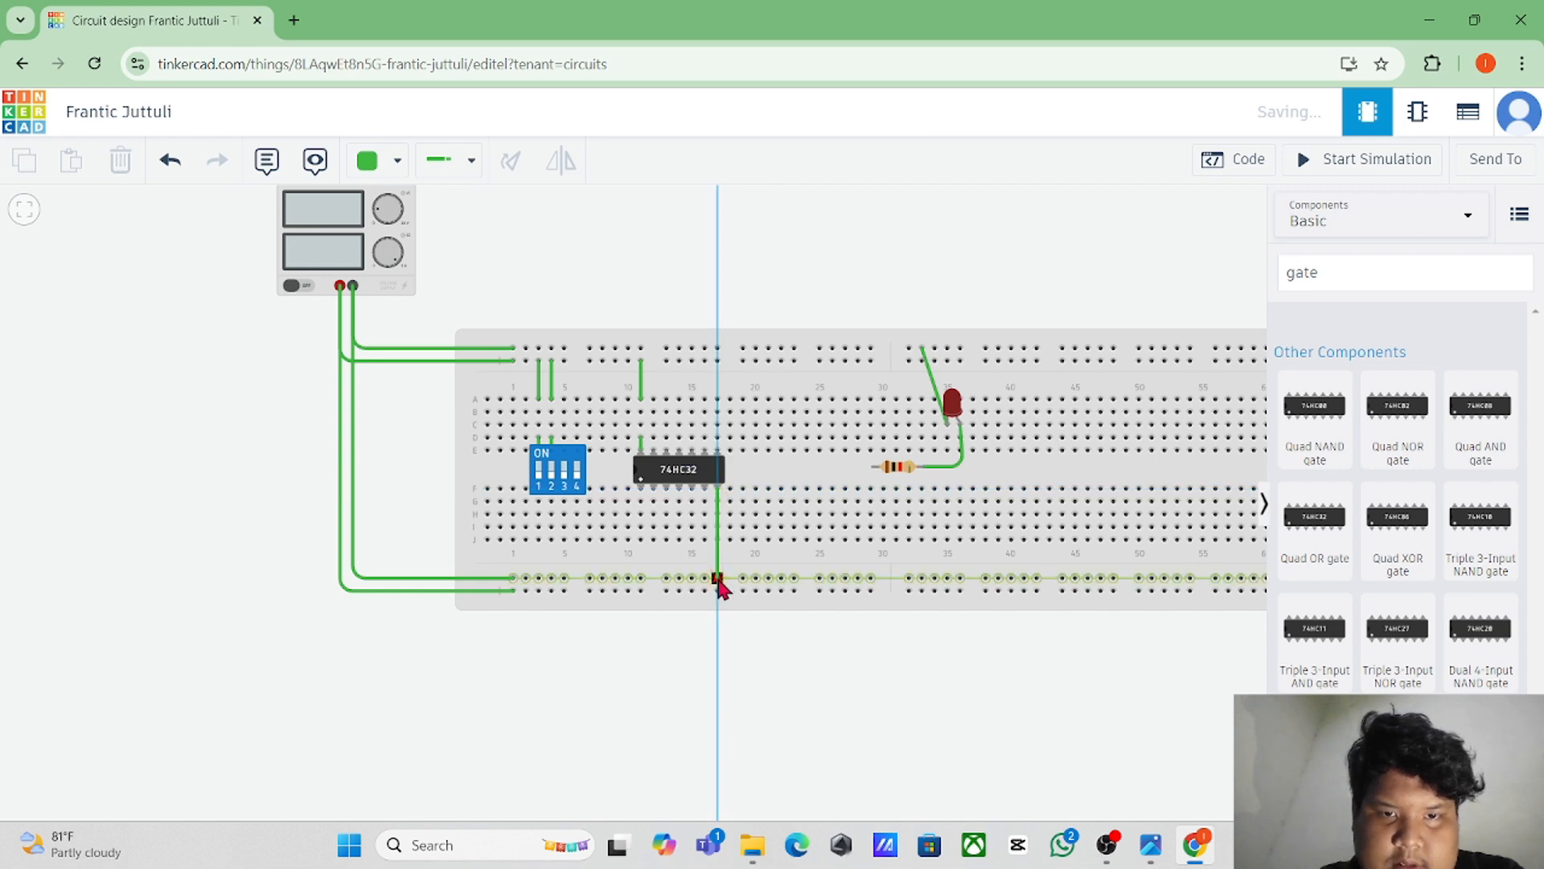
left_click(719, 579)
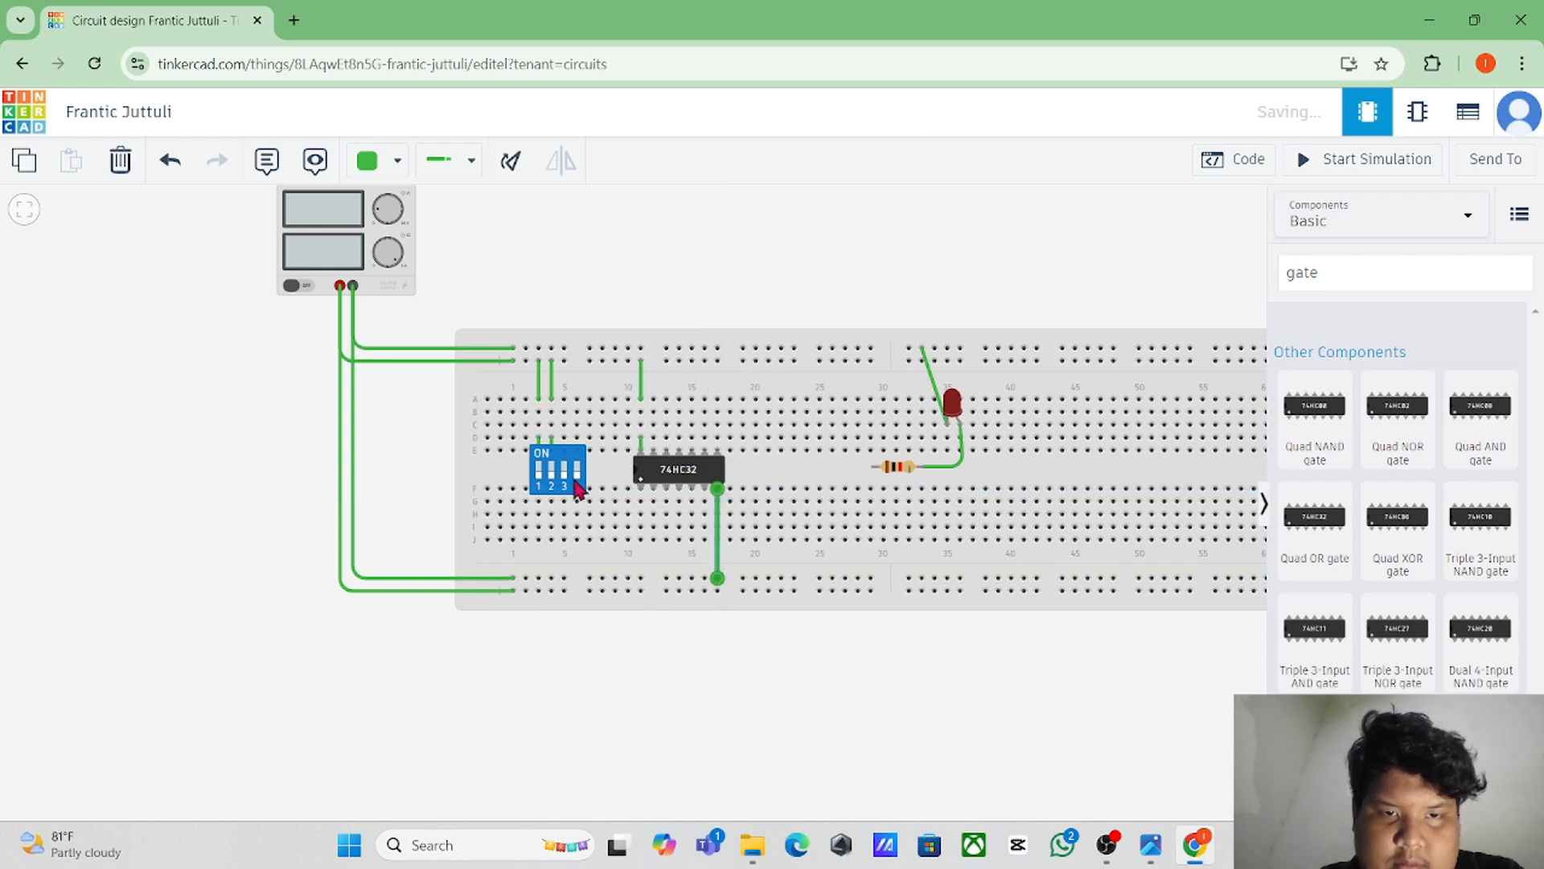
Step: Wire the 74HC32's third lower pin to the resistor's left terminal, routing below the terminal rows
left_click(667, 490)
left_click(670, 558)
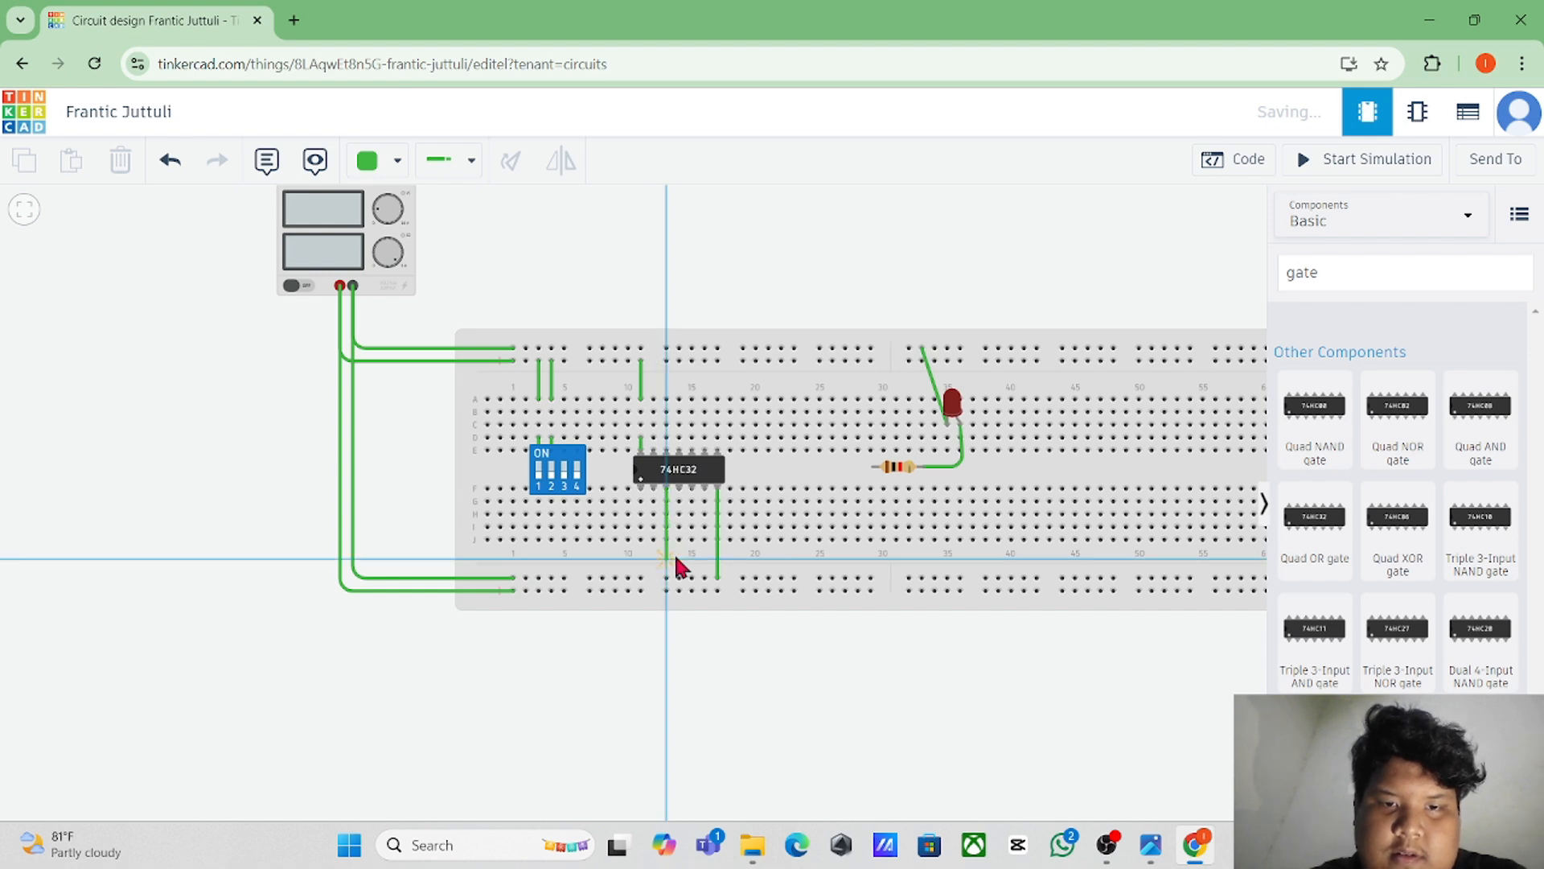
left_click(877, 558)
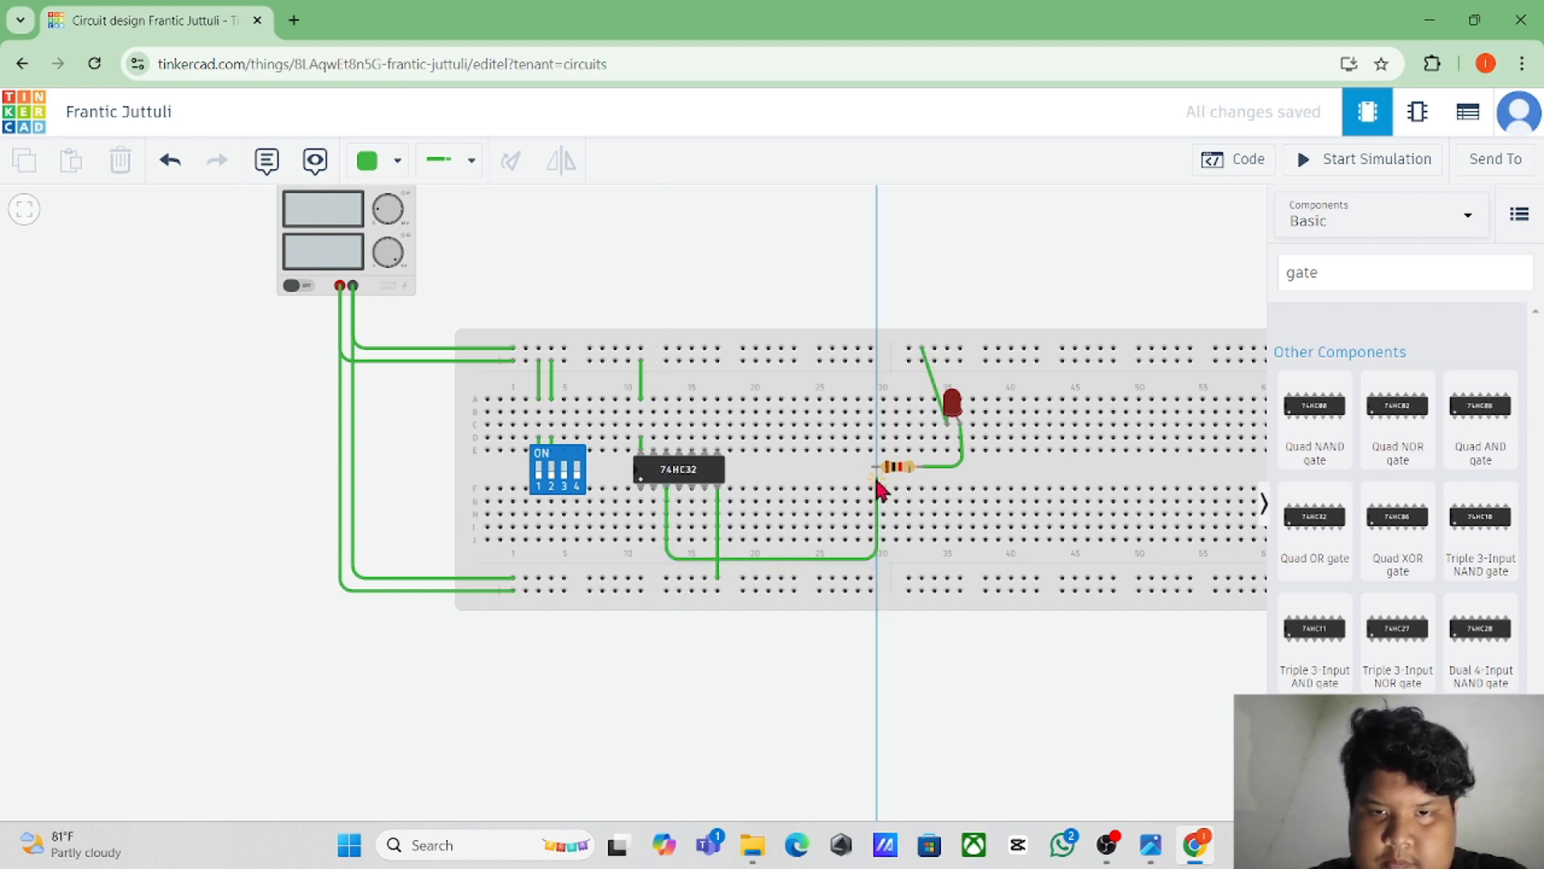
left_click(874, 467)
left_click(853, 497)
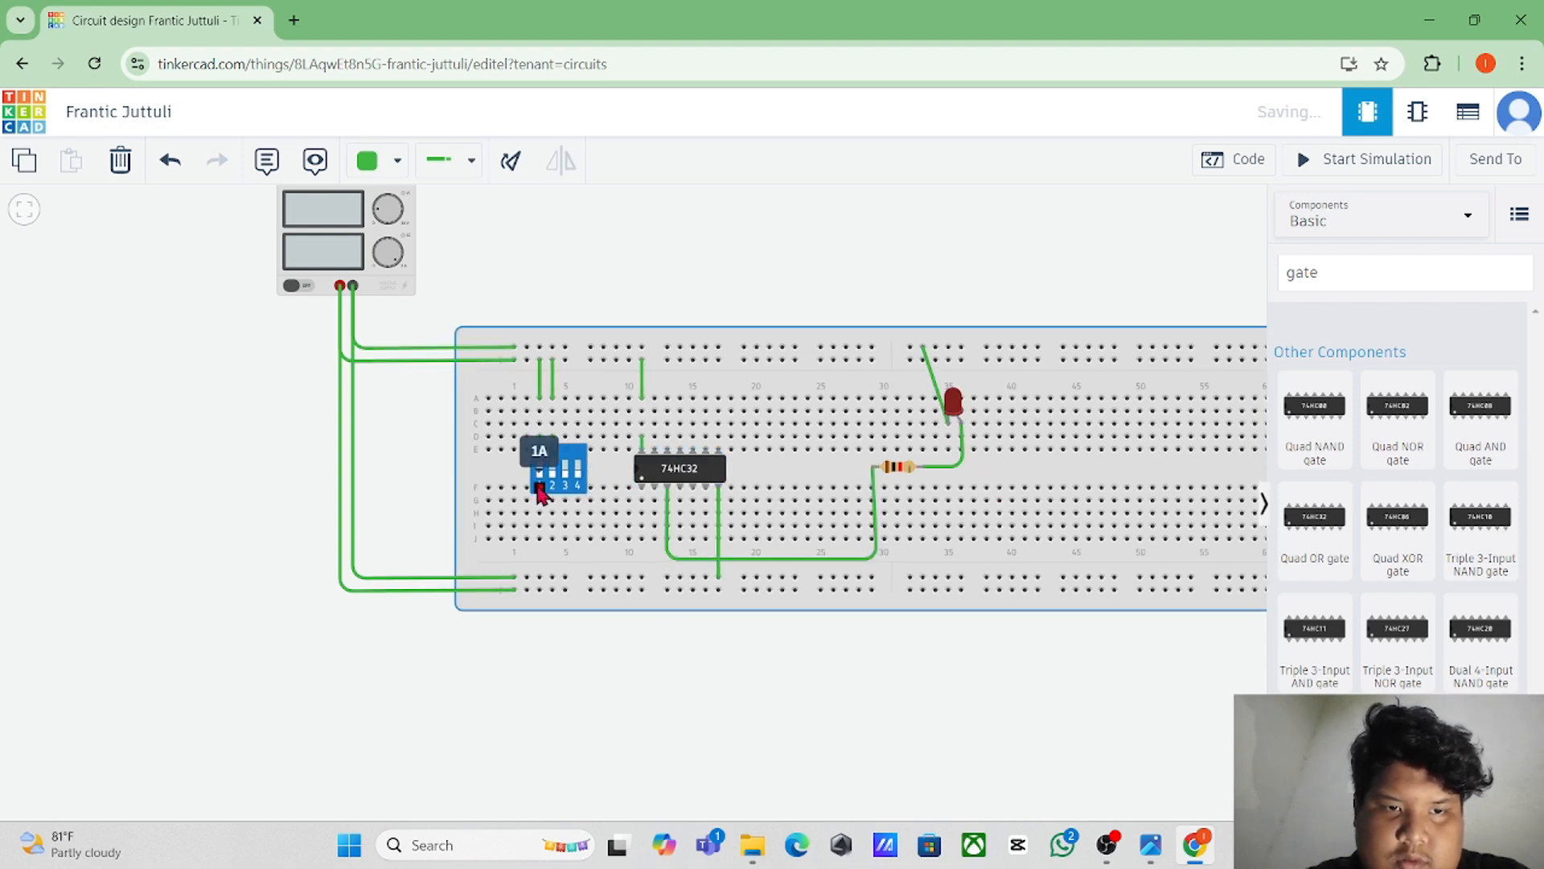
Step: Wire DIP switch terminal 1A to the 74HC32's Input 1A, routing below the terminal rows
left_click(538, 493)
left_click(539, 555)
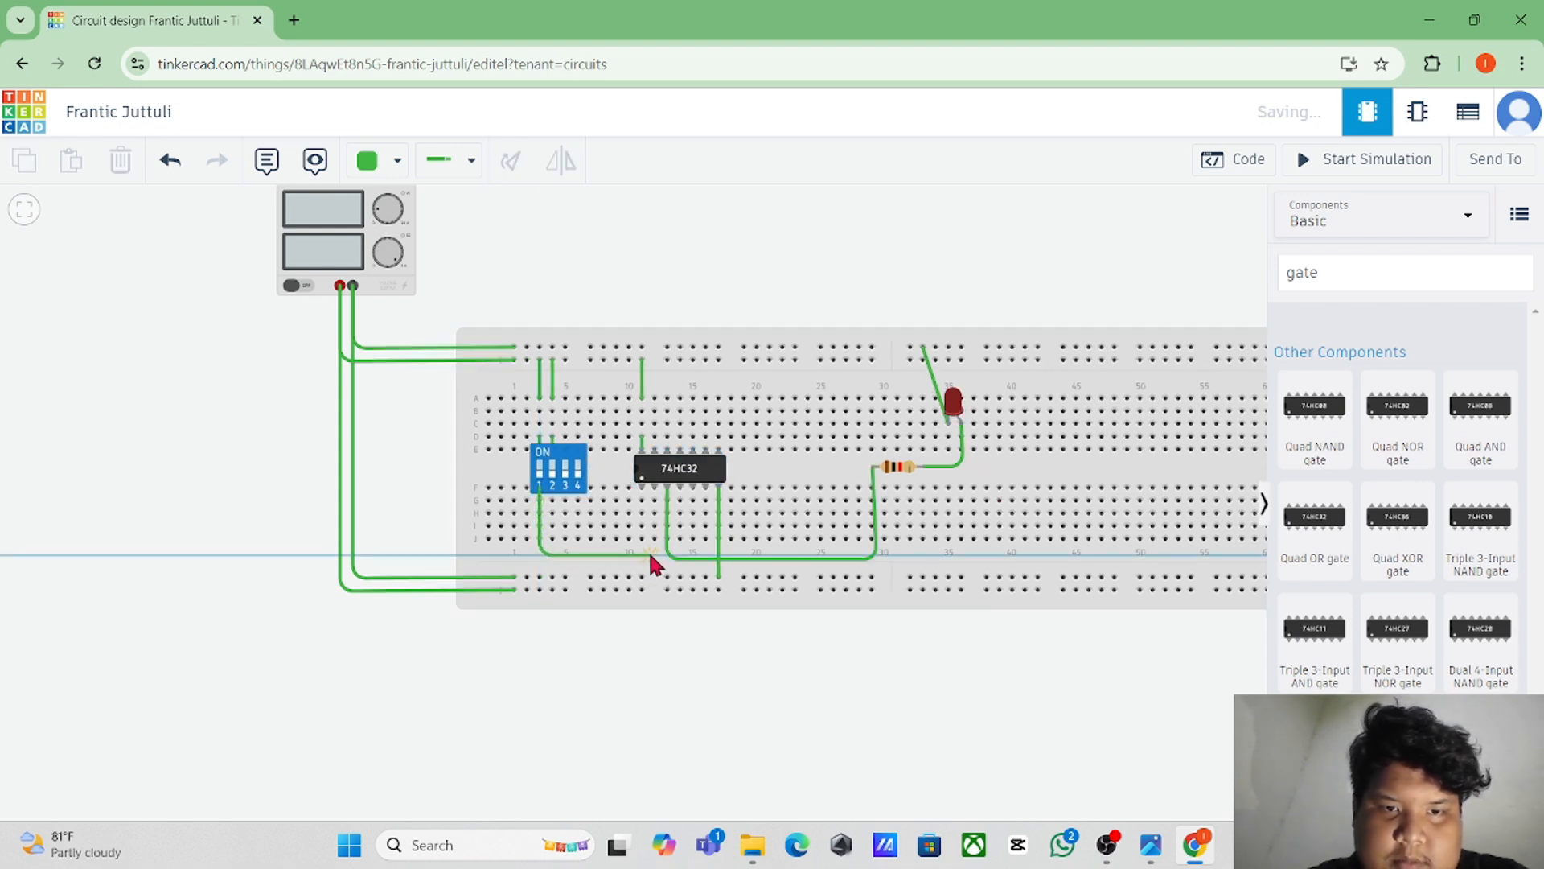
left_click(643, 555)
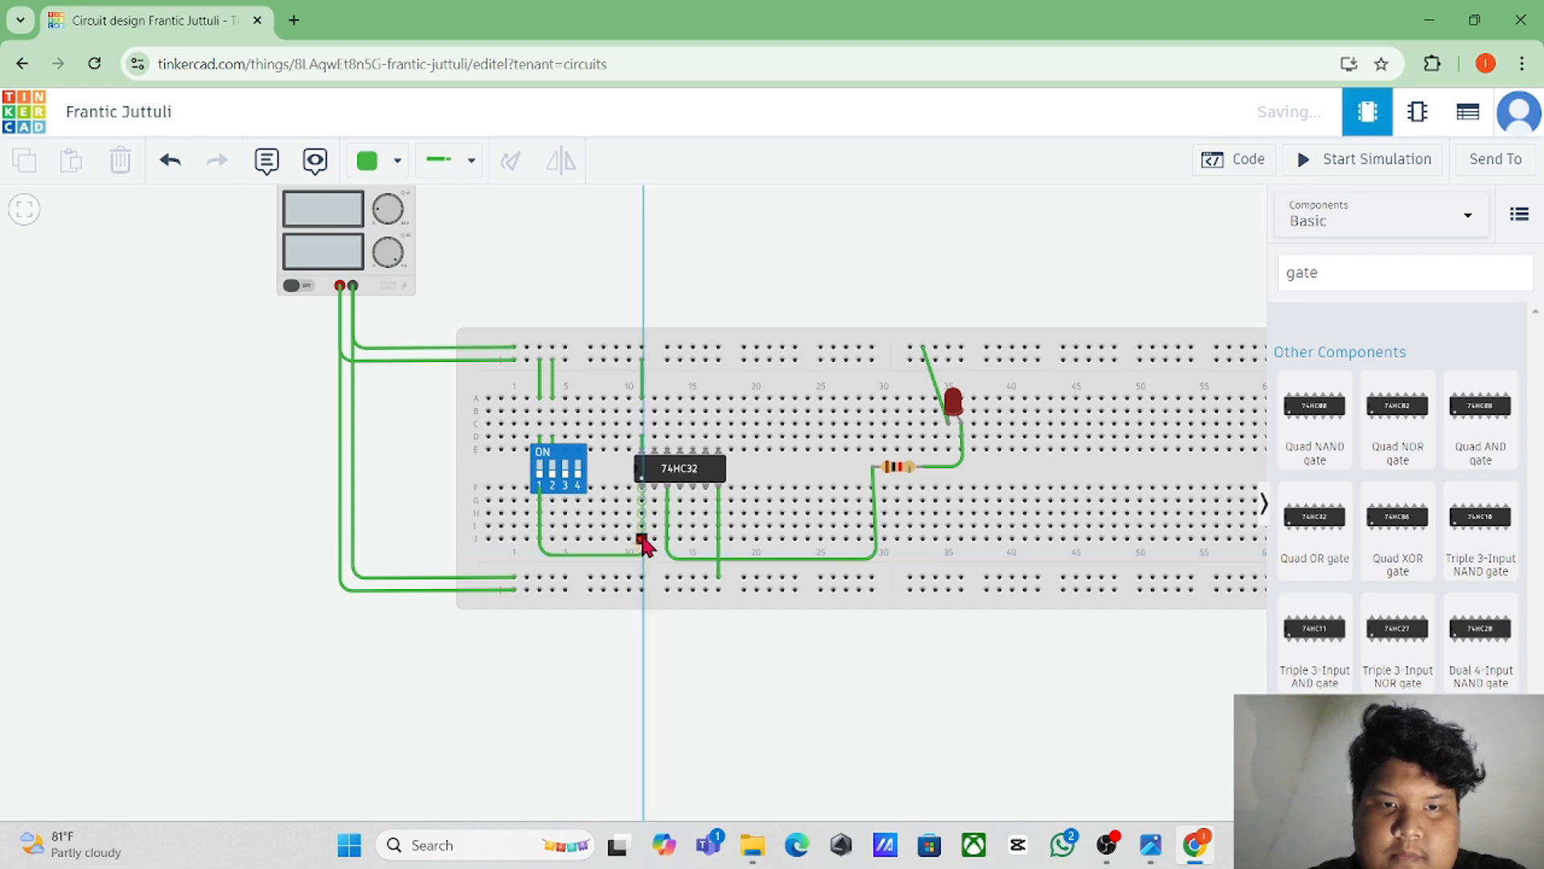
left_click(641, 487)
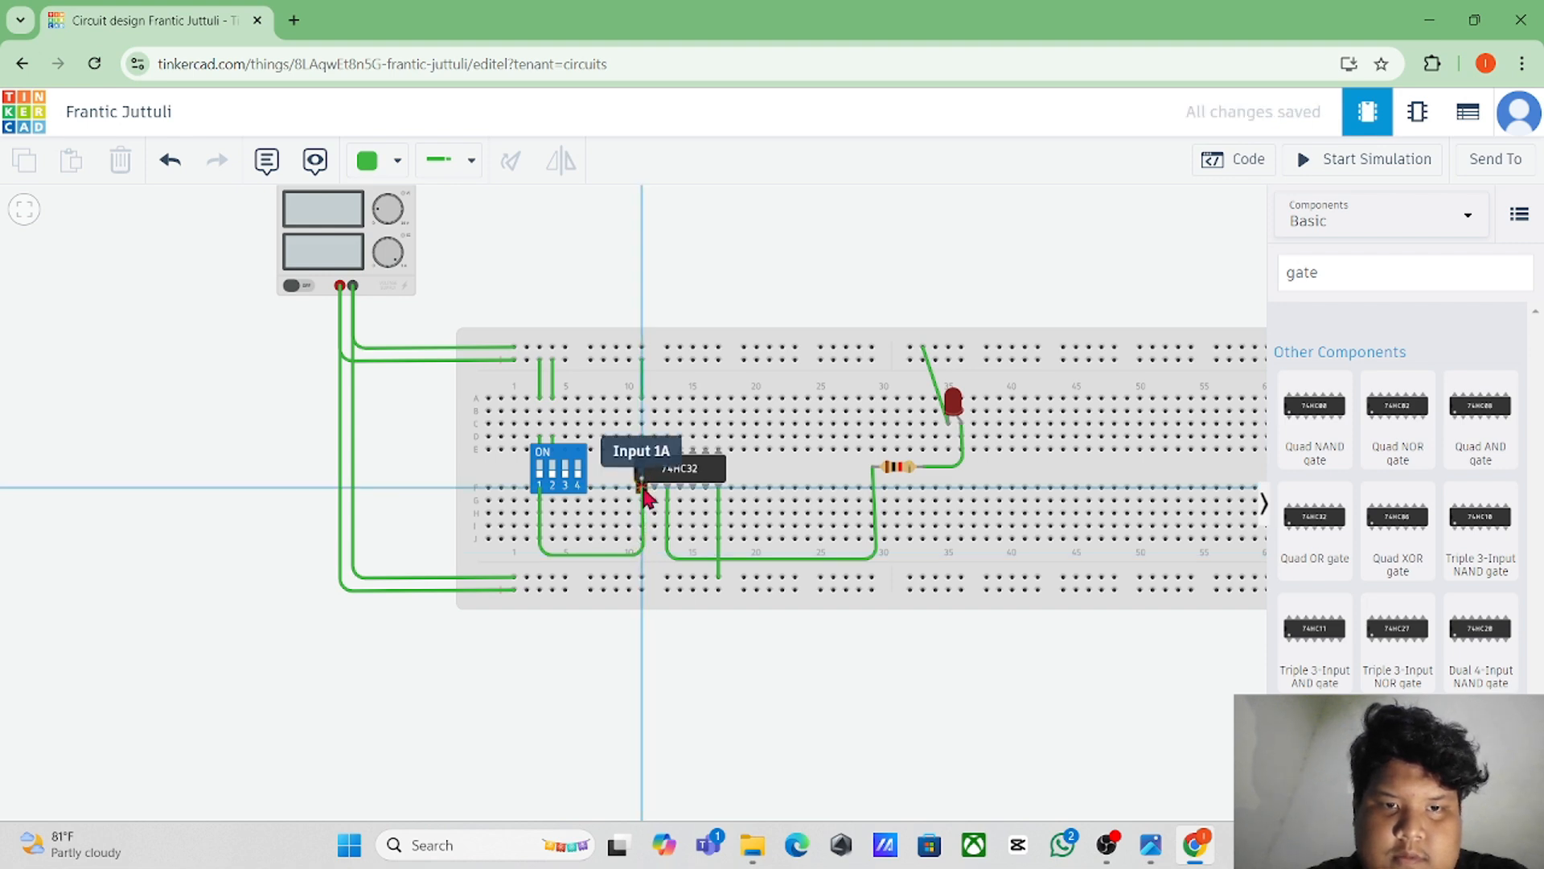
Step: Wire the lower terminal of DIP switch 2 to the 74HC32's Input 1B, routing just below the first input wire
left_click(552, 487)
left_click(552, 562)
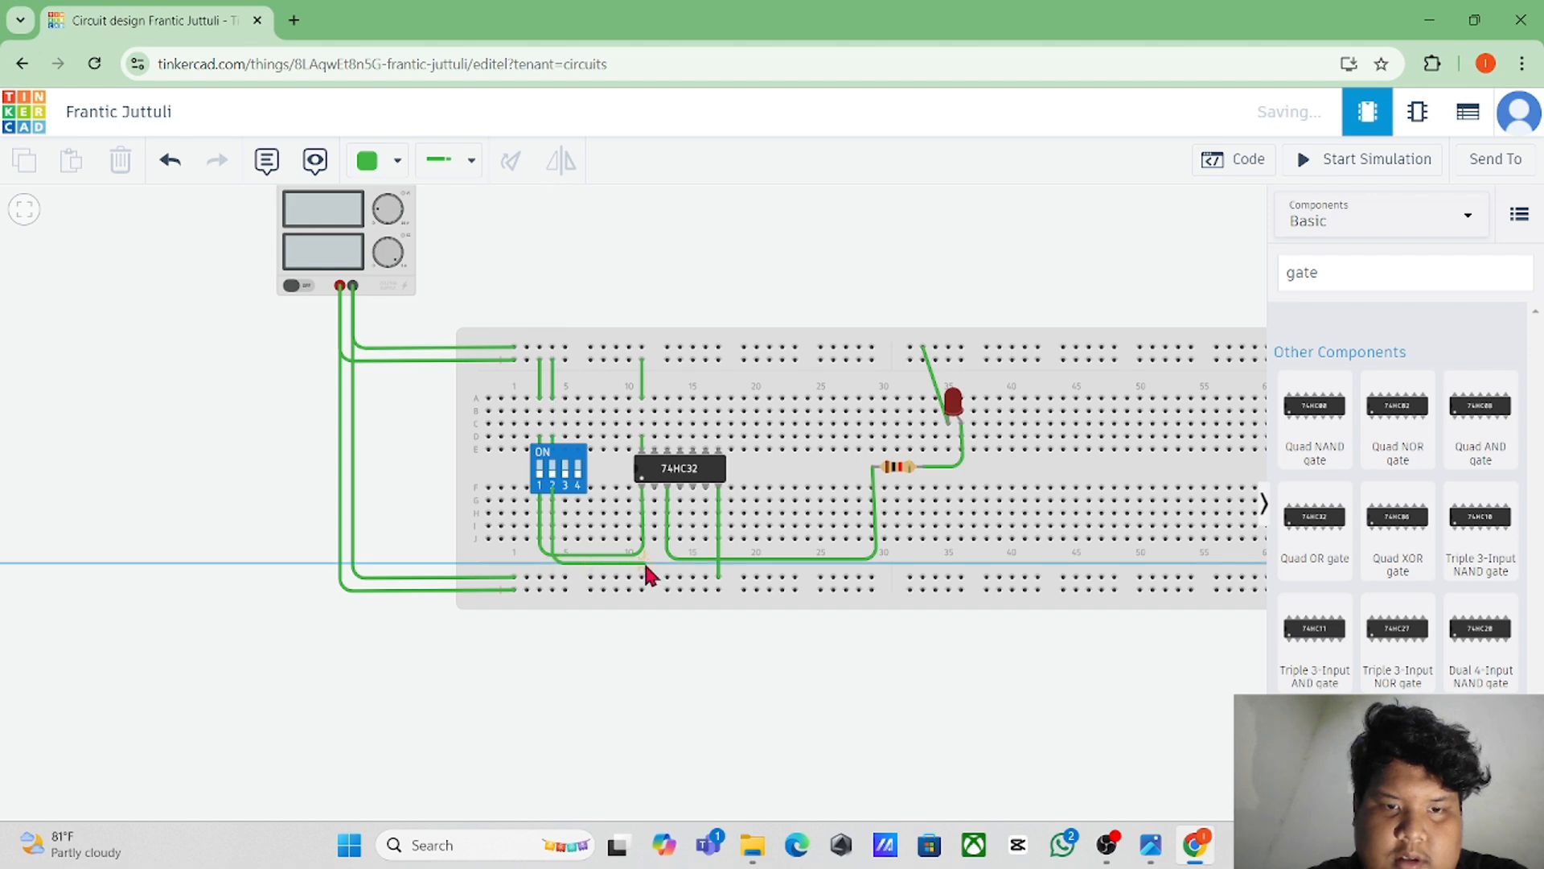
left_click(654, 562)
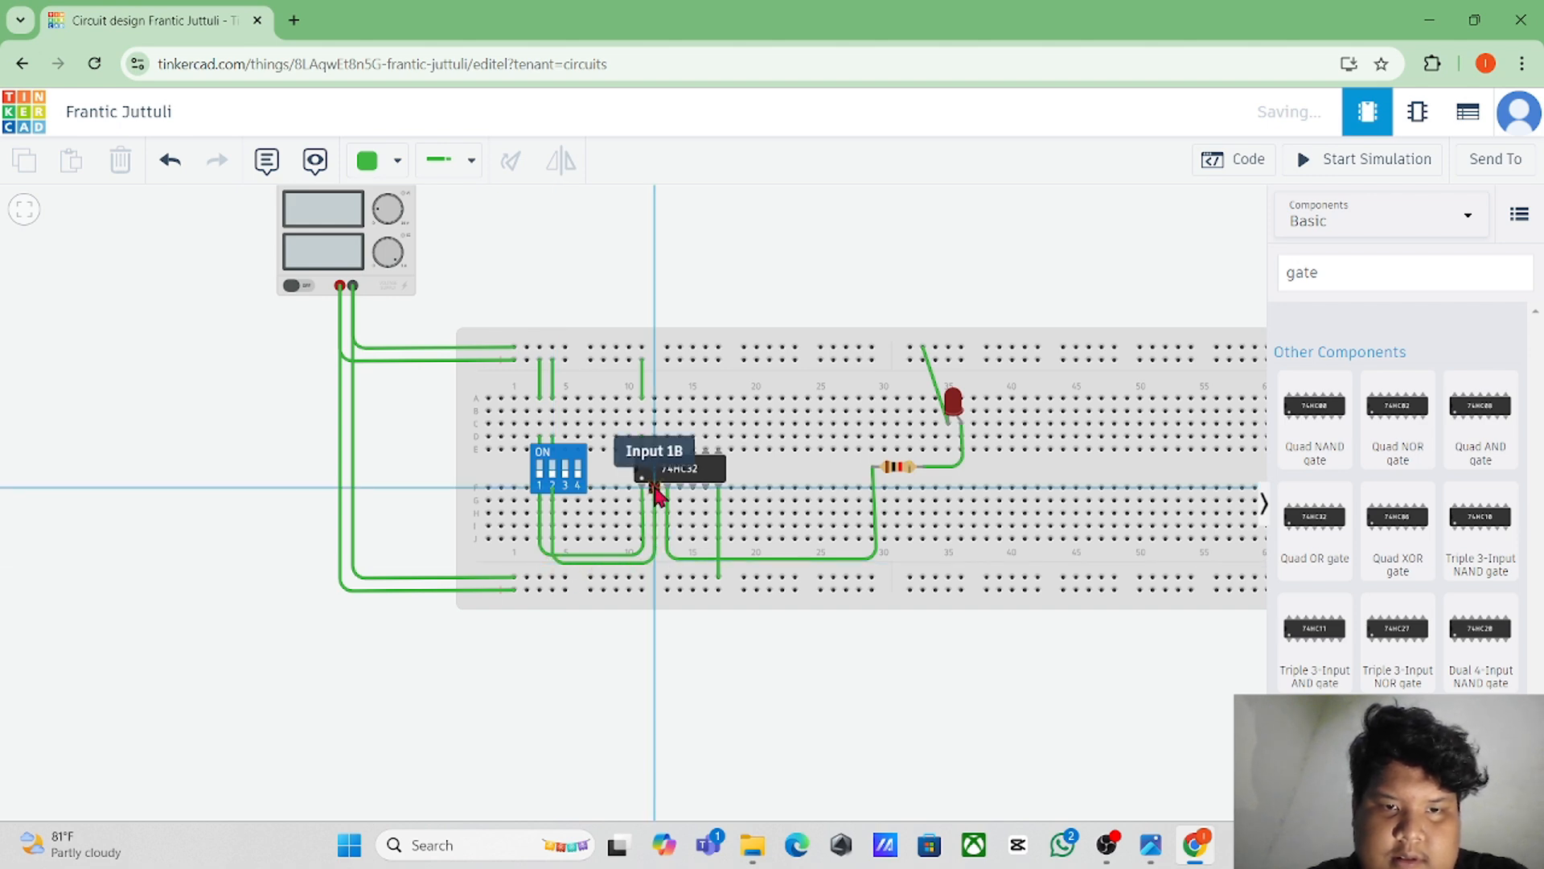
left_click(655, 488)
left_click(791, 460)
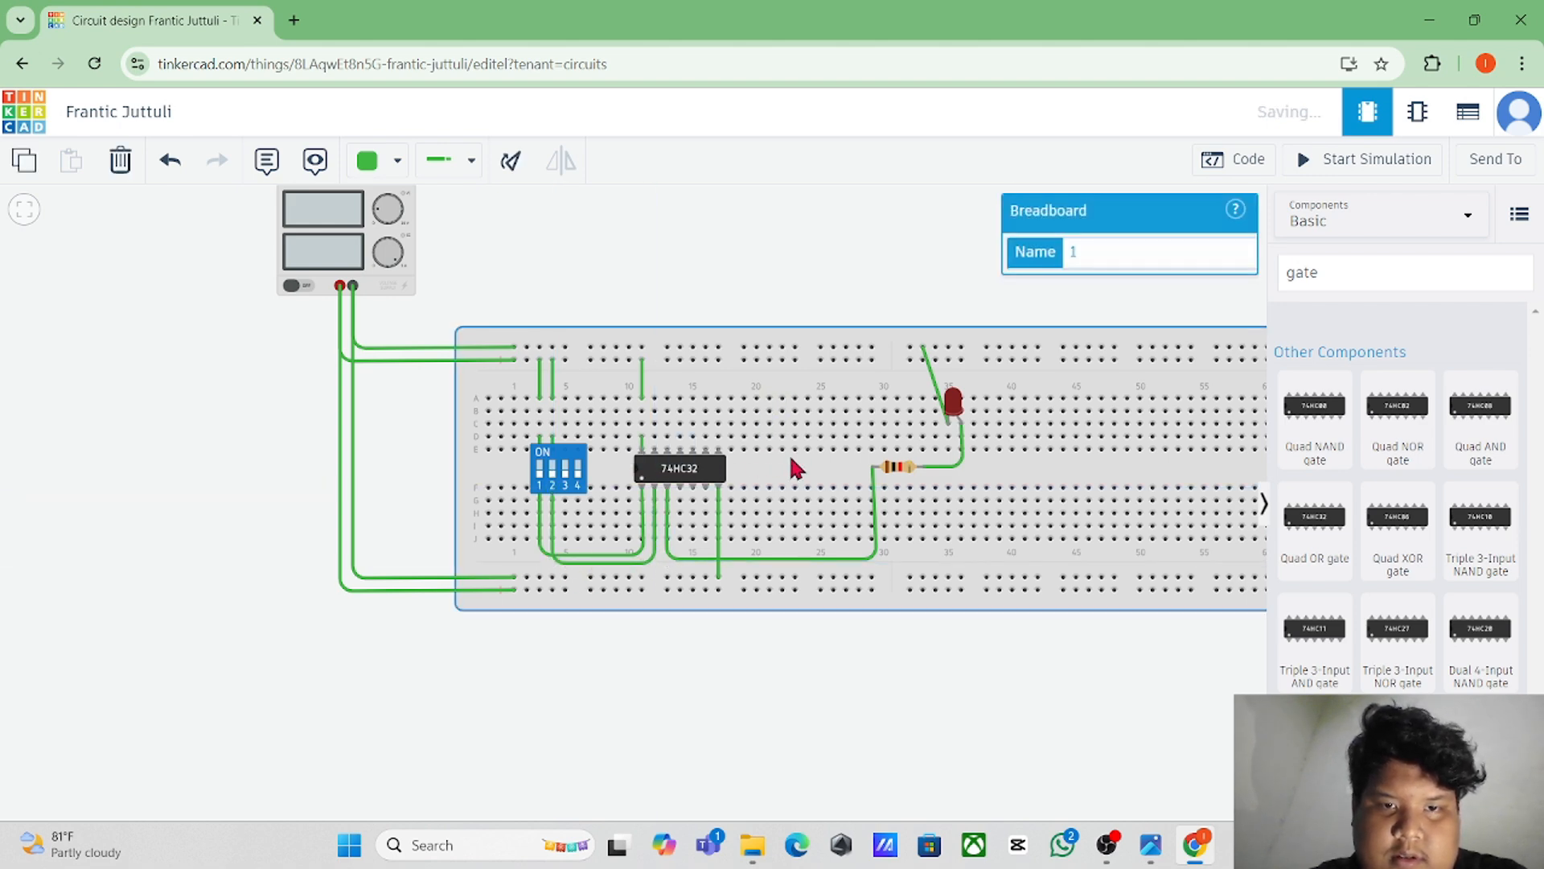
left_click(760, 307)
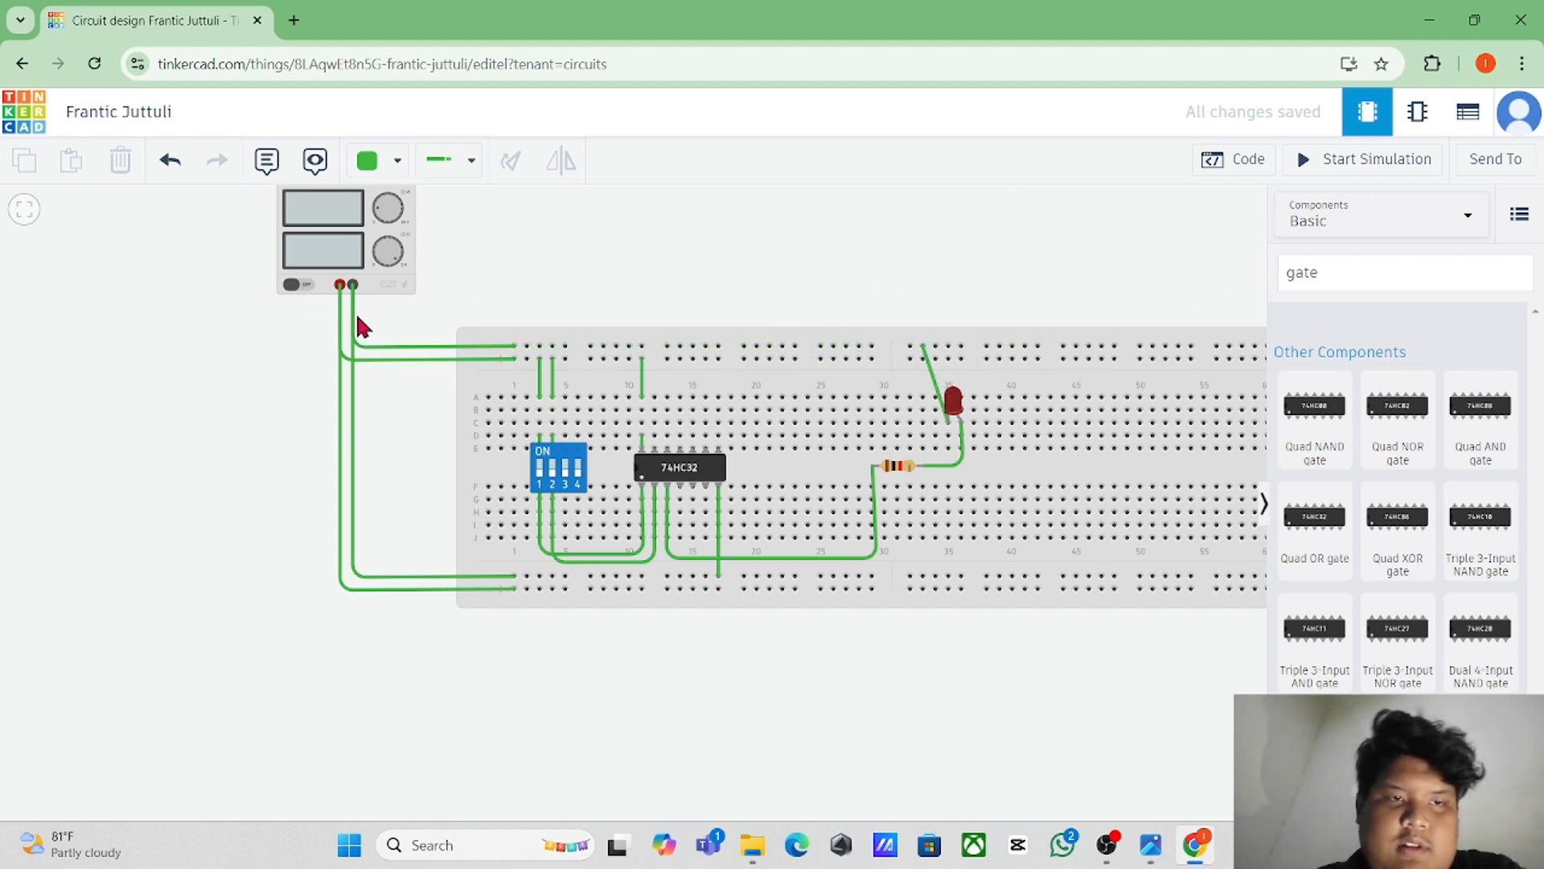
Step: Change the wire from the power supply's negative terminal to the upper negative rail to black
left_click(368, 346)
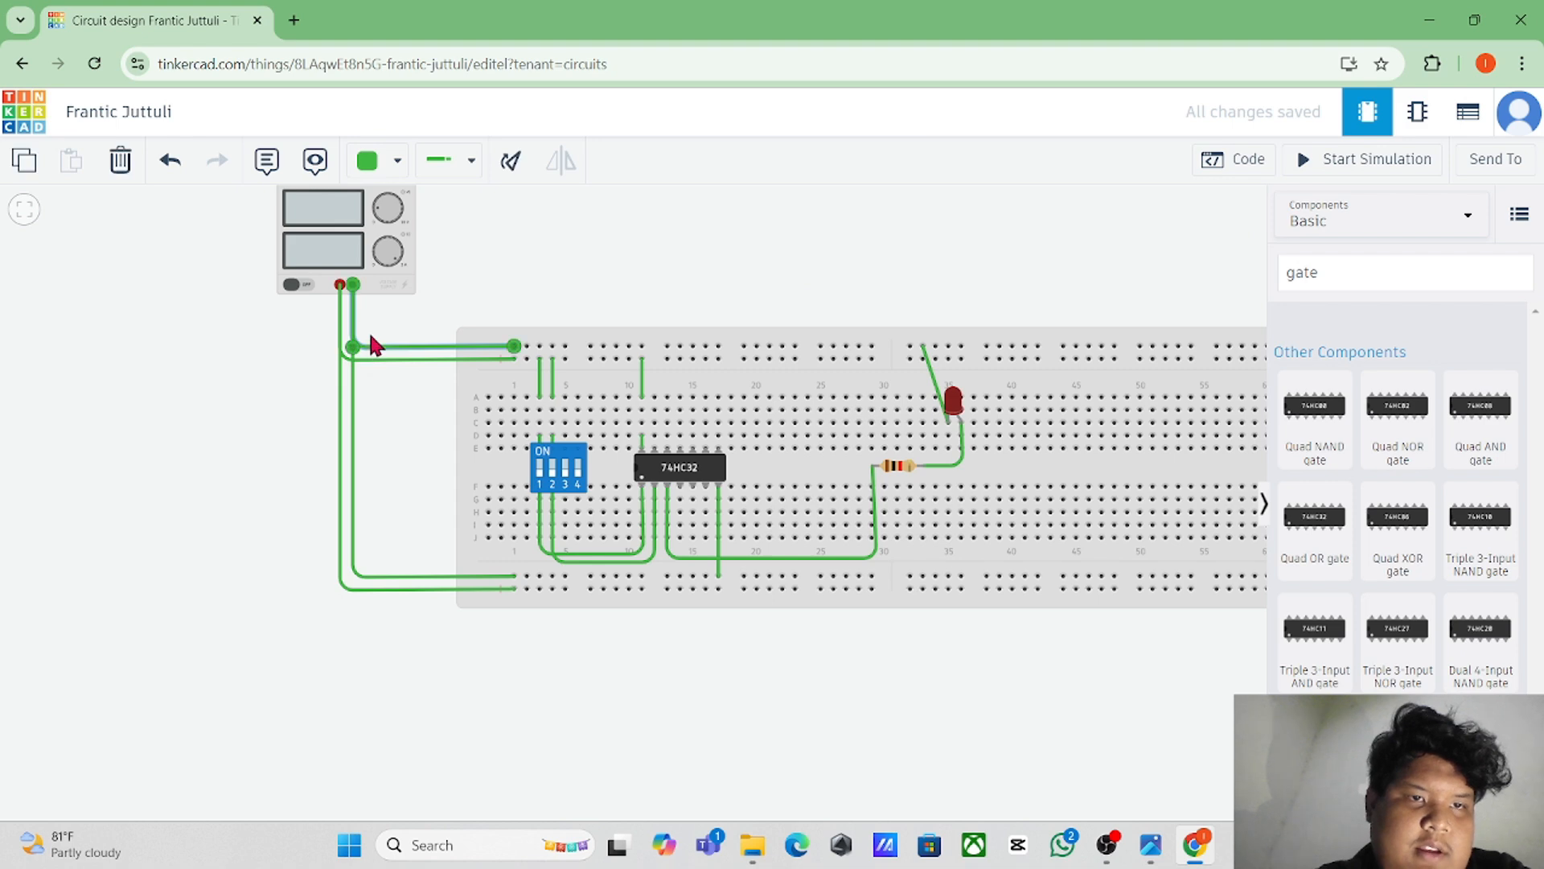
left_click(396, 165)
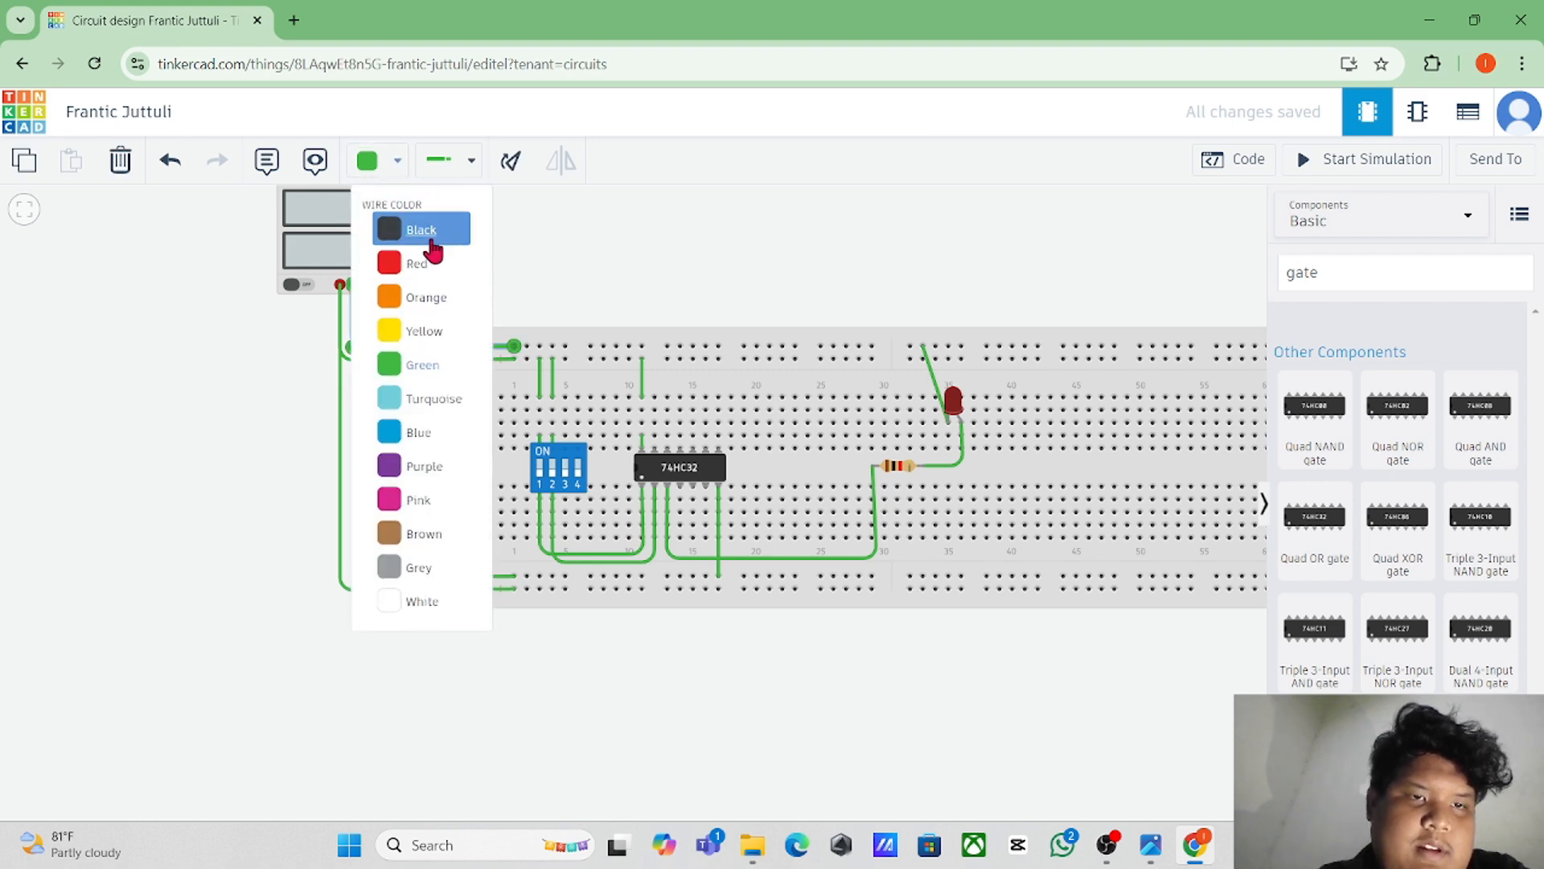
left_click(431, 243)
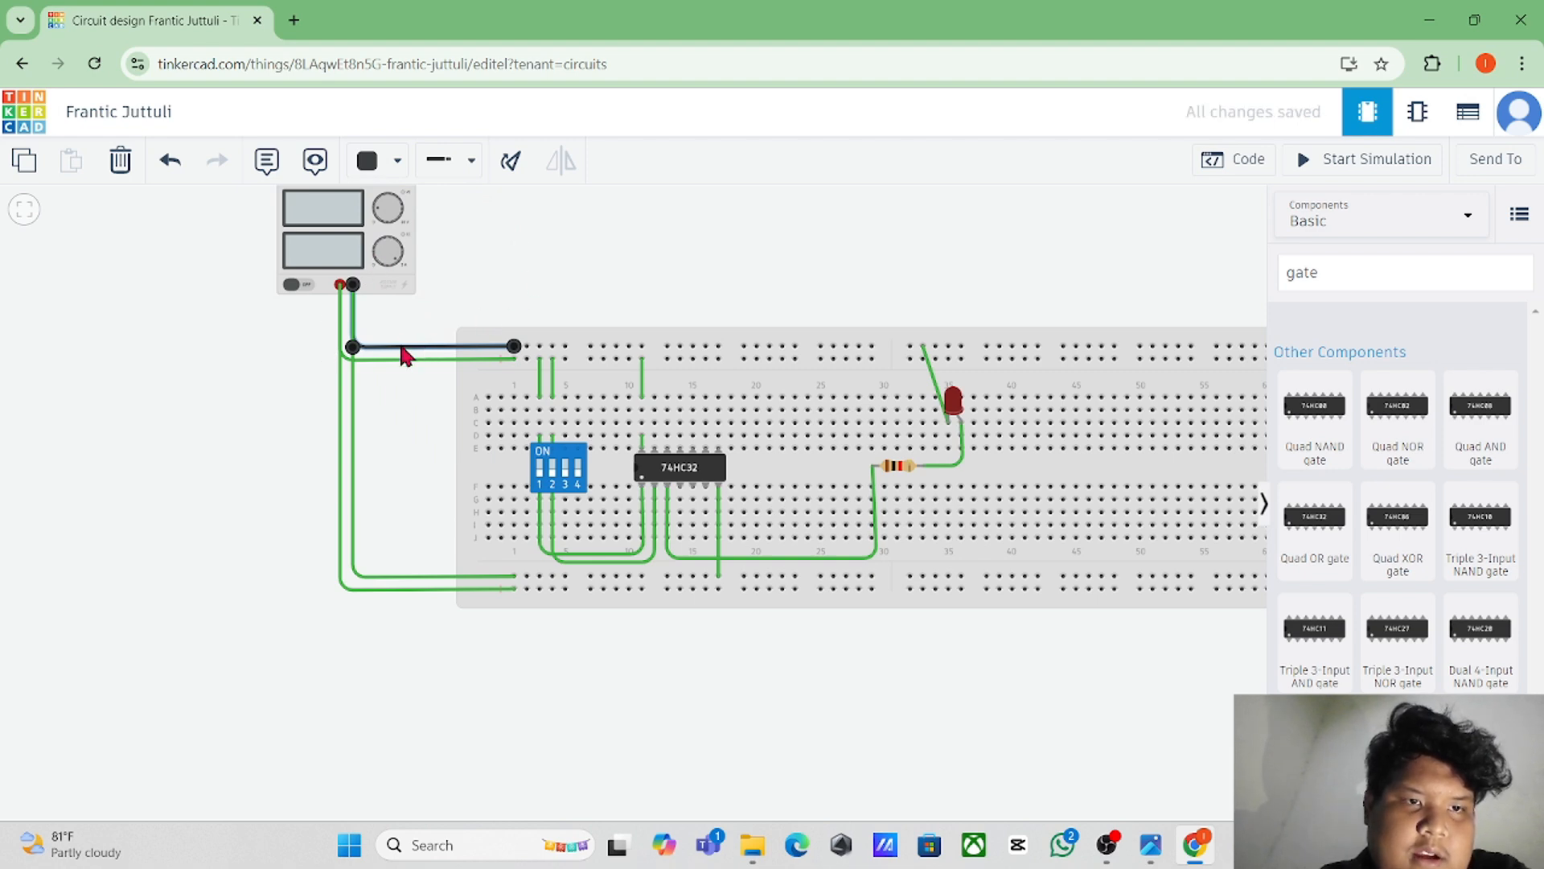
Step: Change the wire from the power supply's negative terminal to the lower negative rail to black
left_click(352, 368)
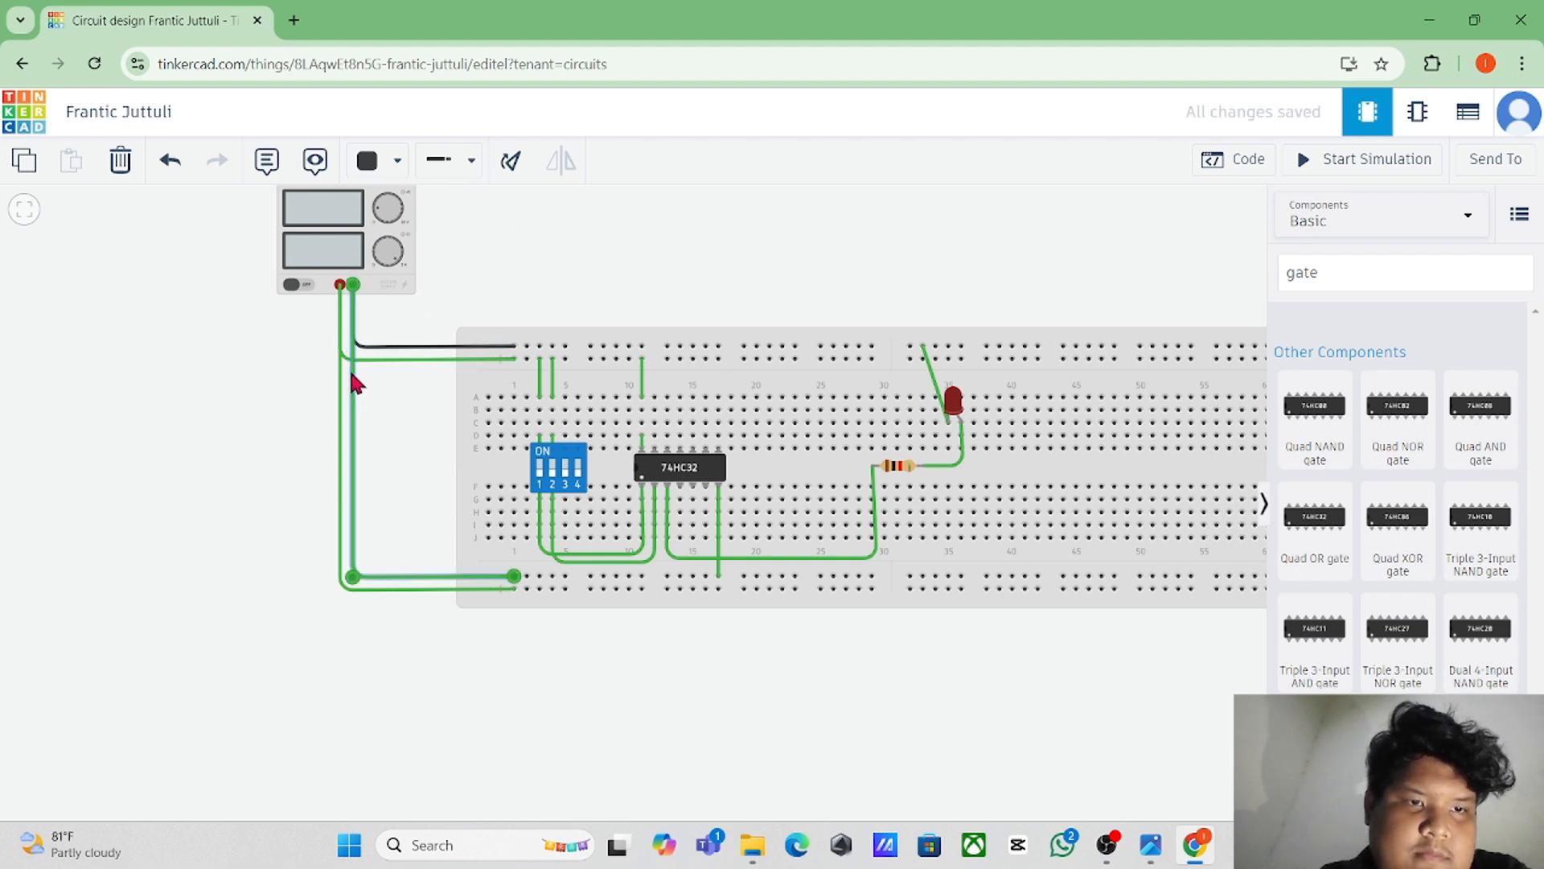
left_click(386, 163)
left_click(590, 259)
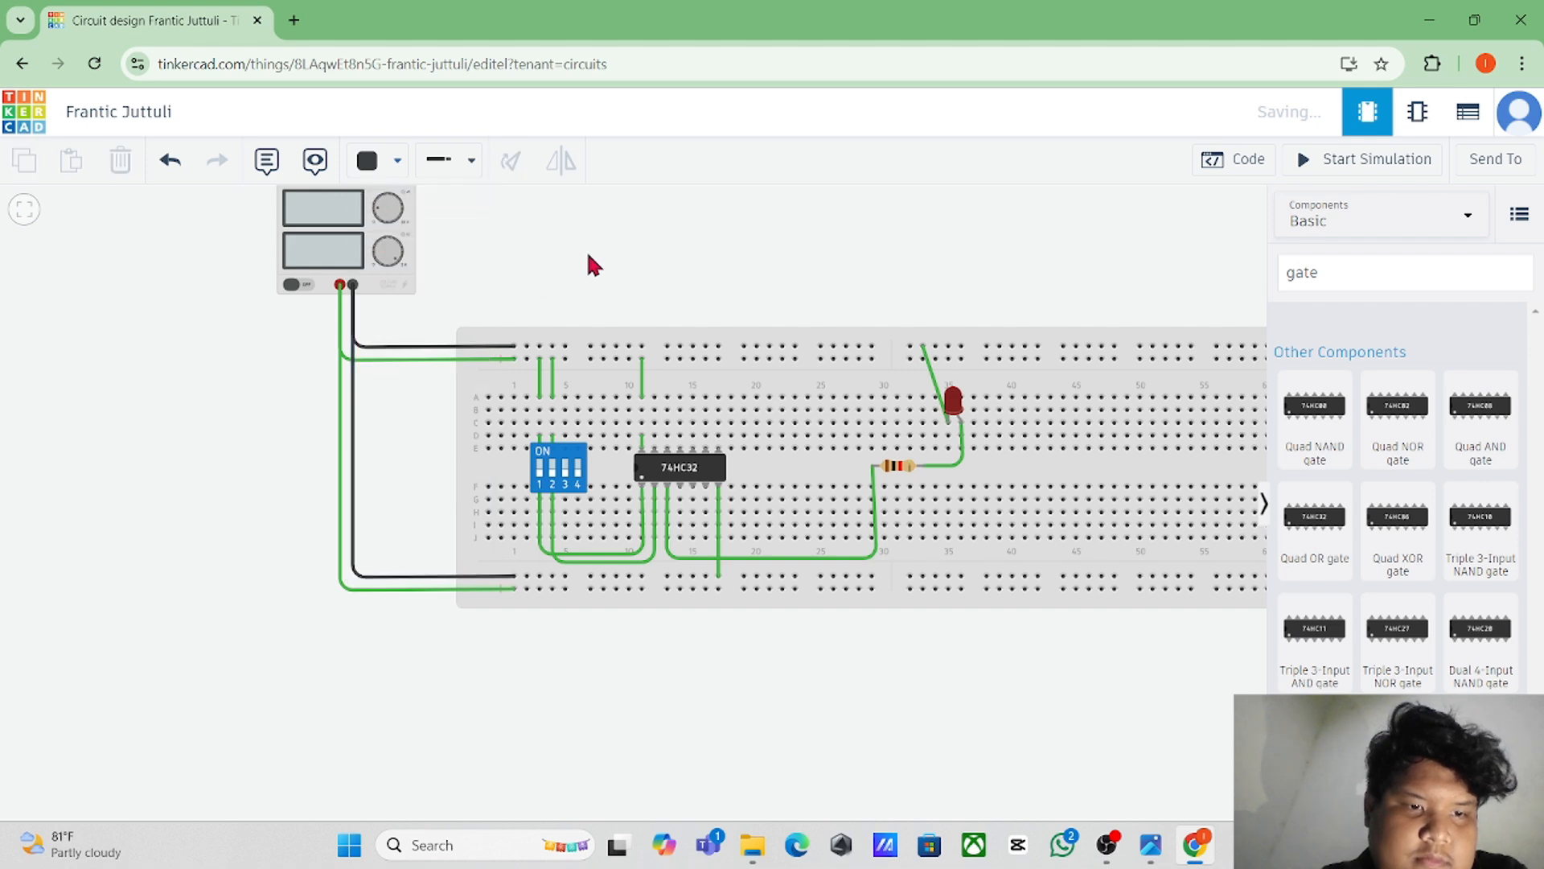
Step: Change both wires from the power supply's positive terminal to the upper and lower positive rails to red
left_click(339, 328)
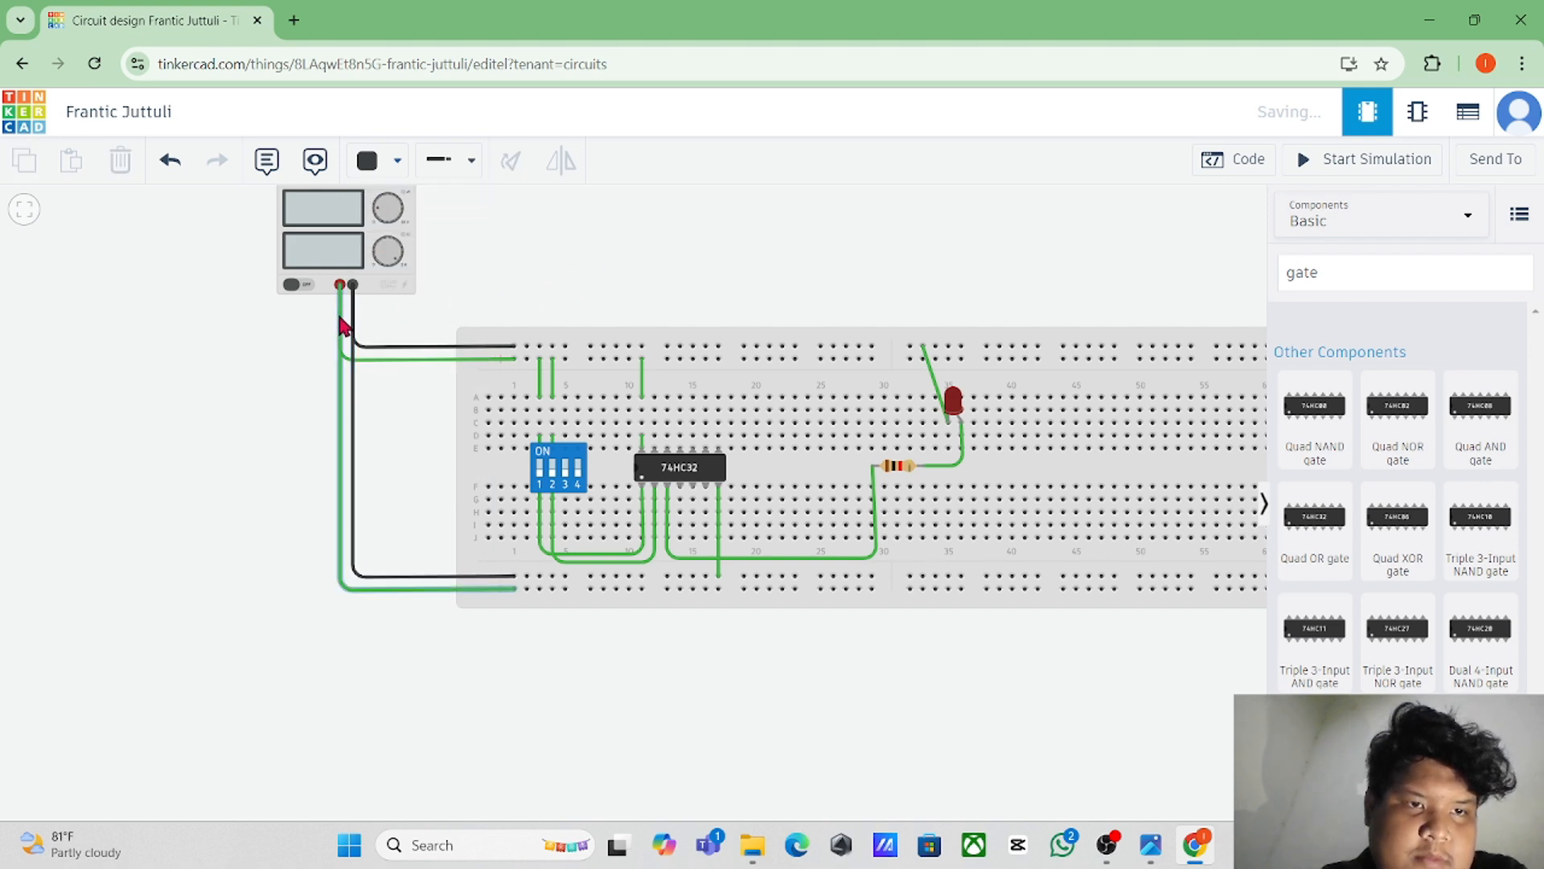
left_click(379, 161)
left_click(394, 265)
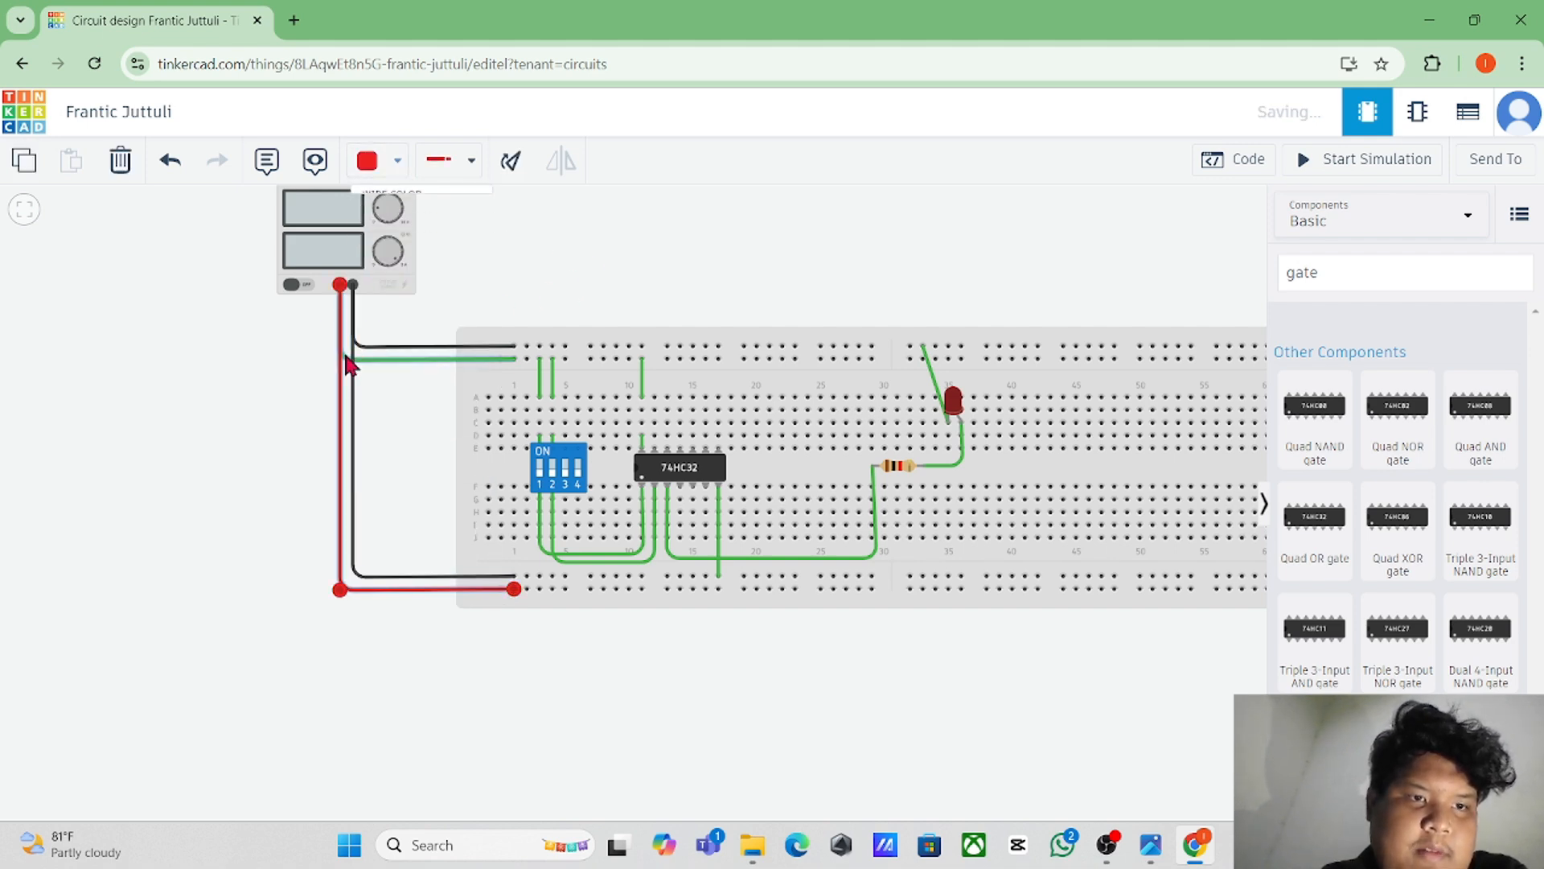
left_click(426, 358)
left_click(368, 160)
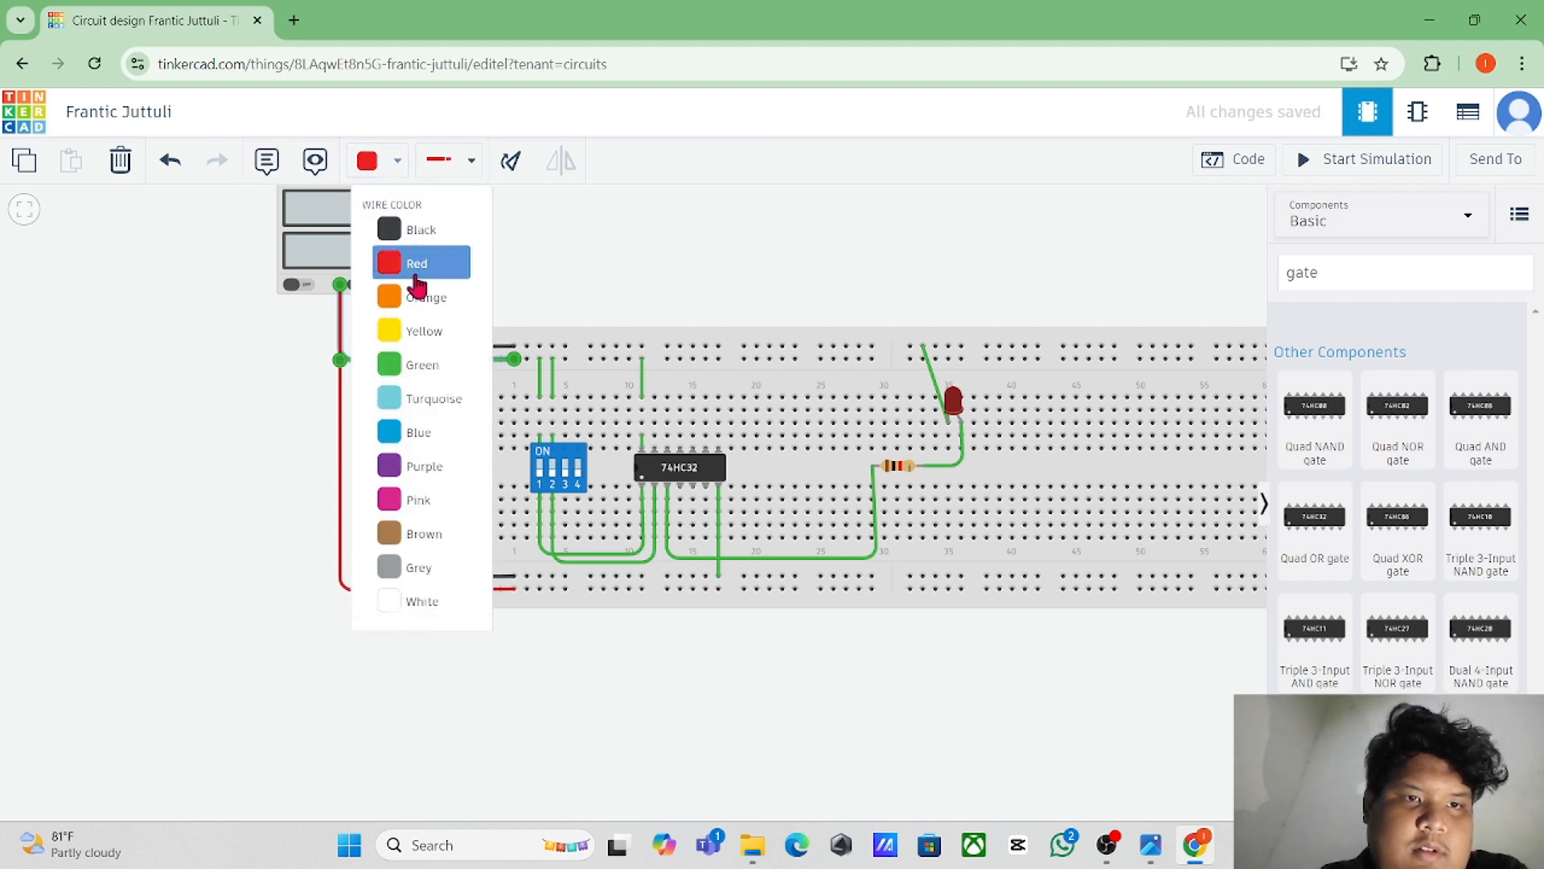
left_click(417, 264)
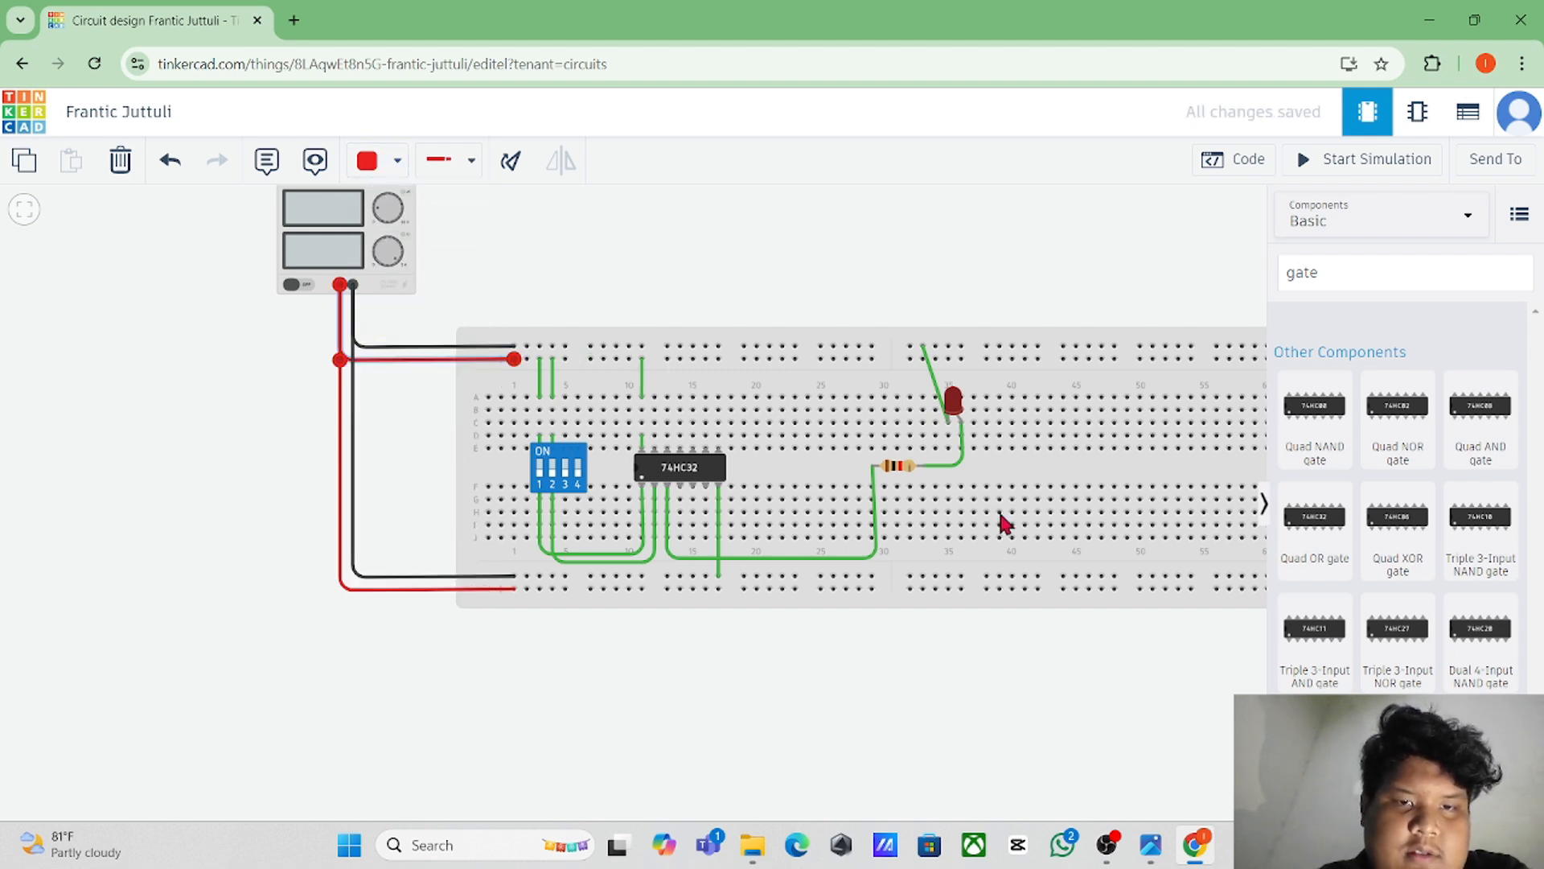
left_click(844, 304)
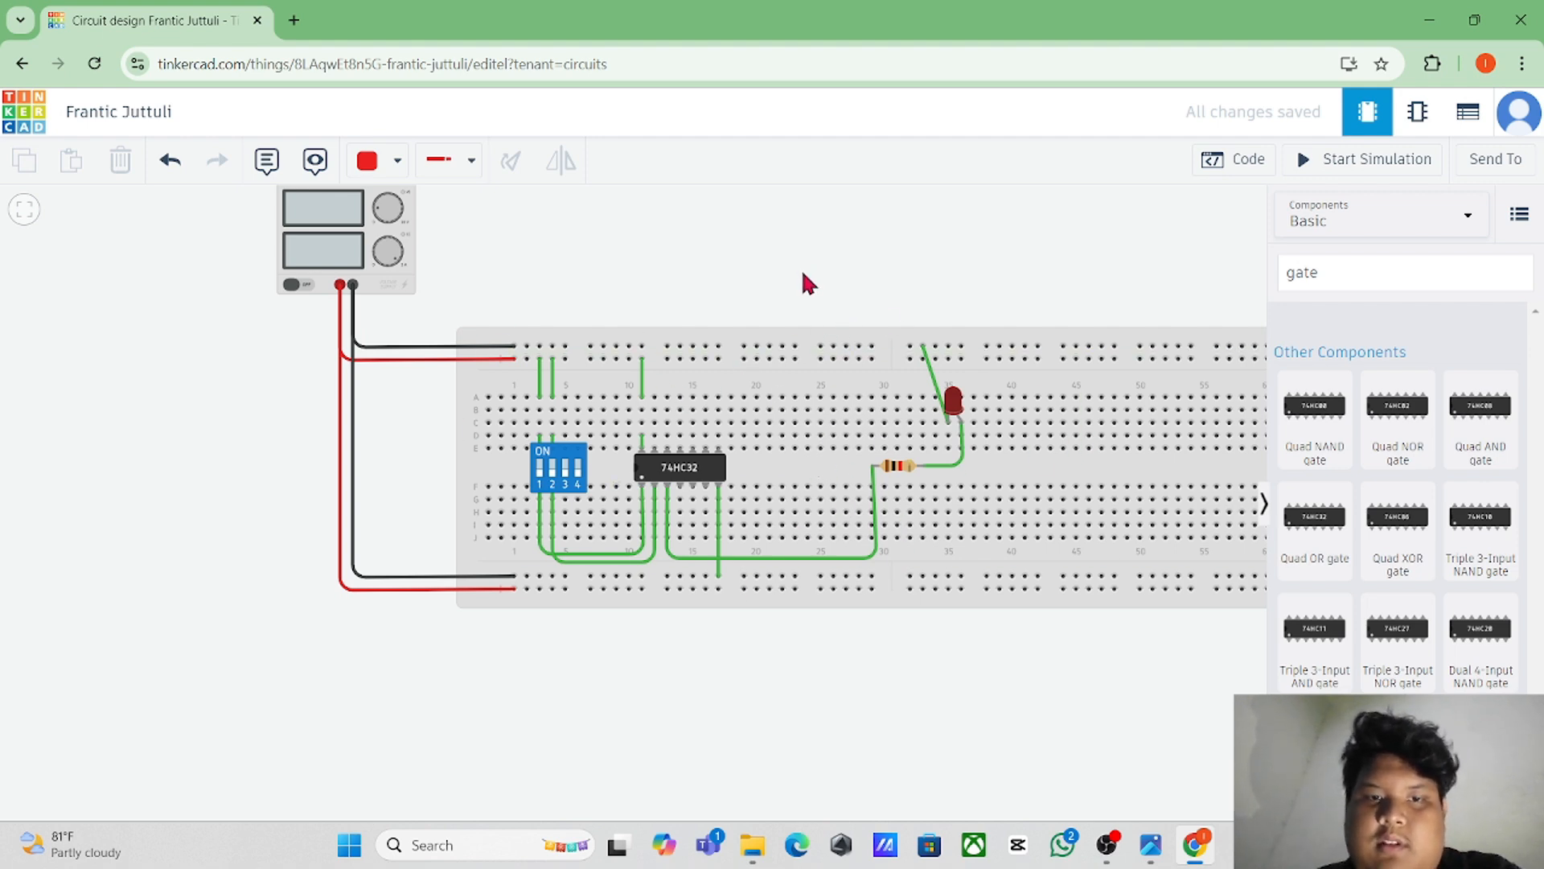
Step: Simulate the OR gate circuit, toggle DIP switches 1 and 2 to test the LED, and stop the simulation
left_click(1336, 163)
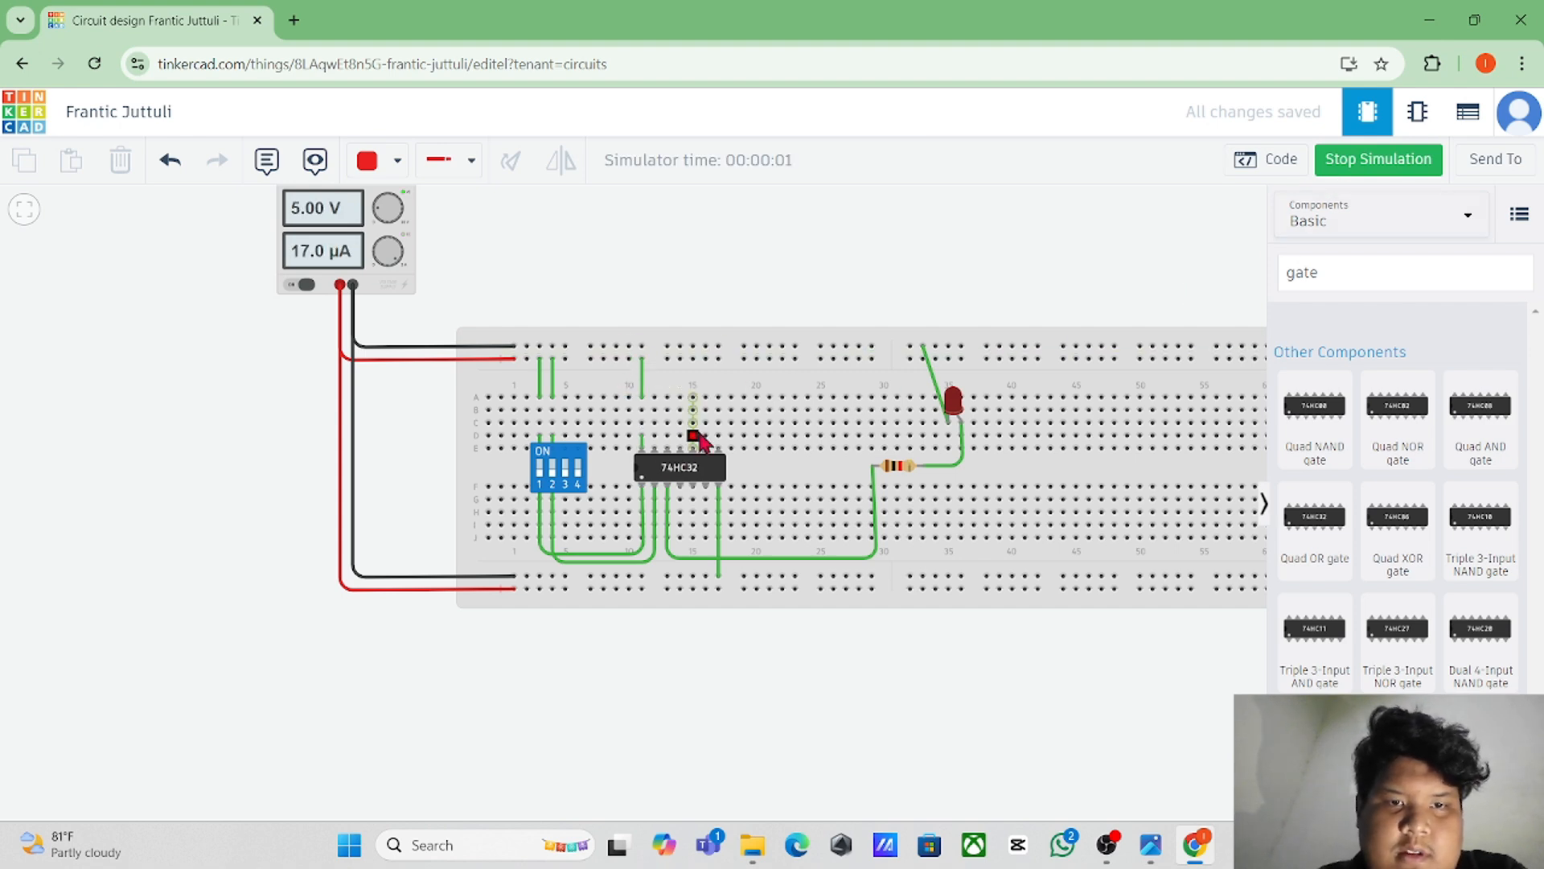
left_click(542, 481)
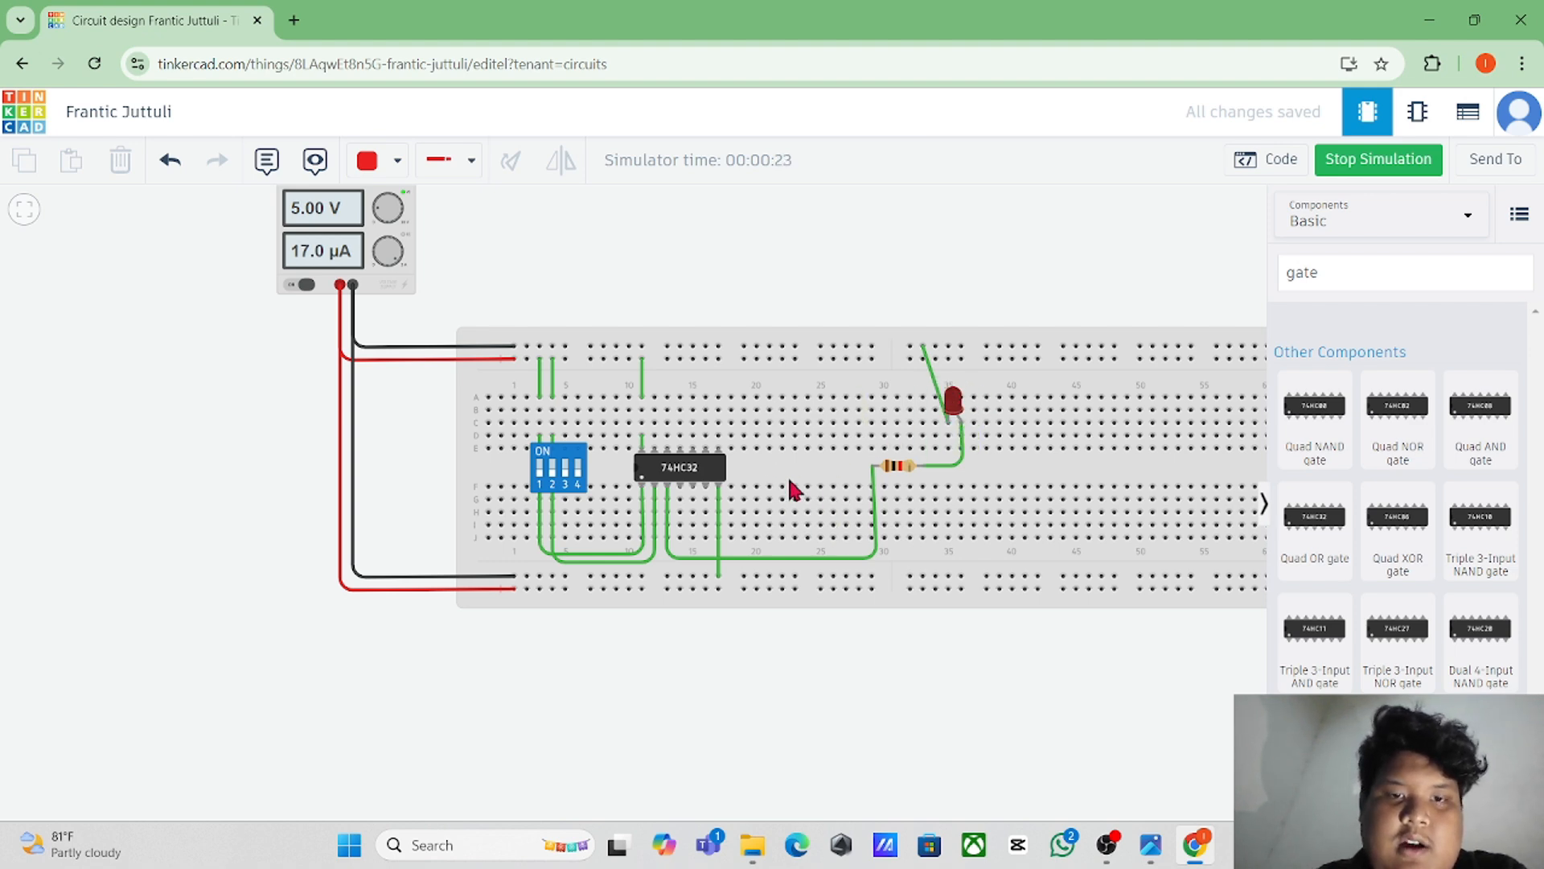
left_click(551, 483)
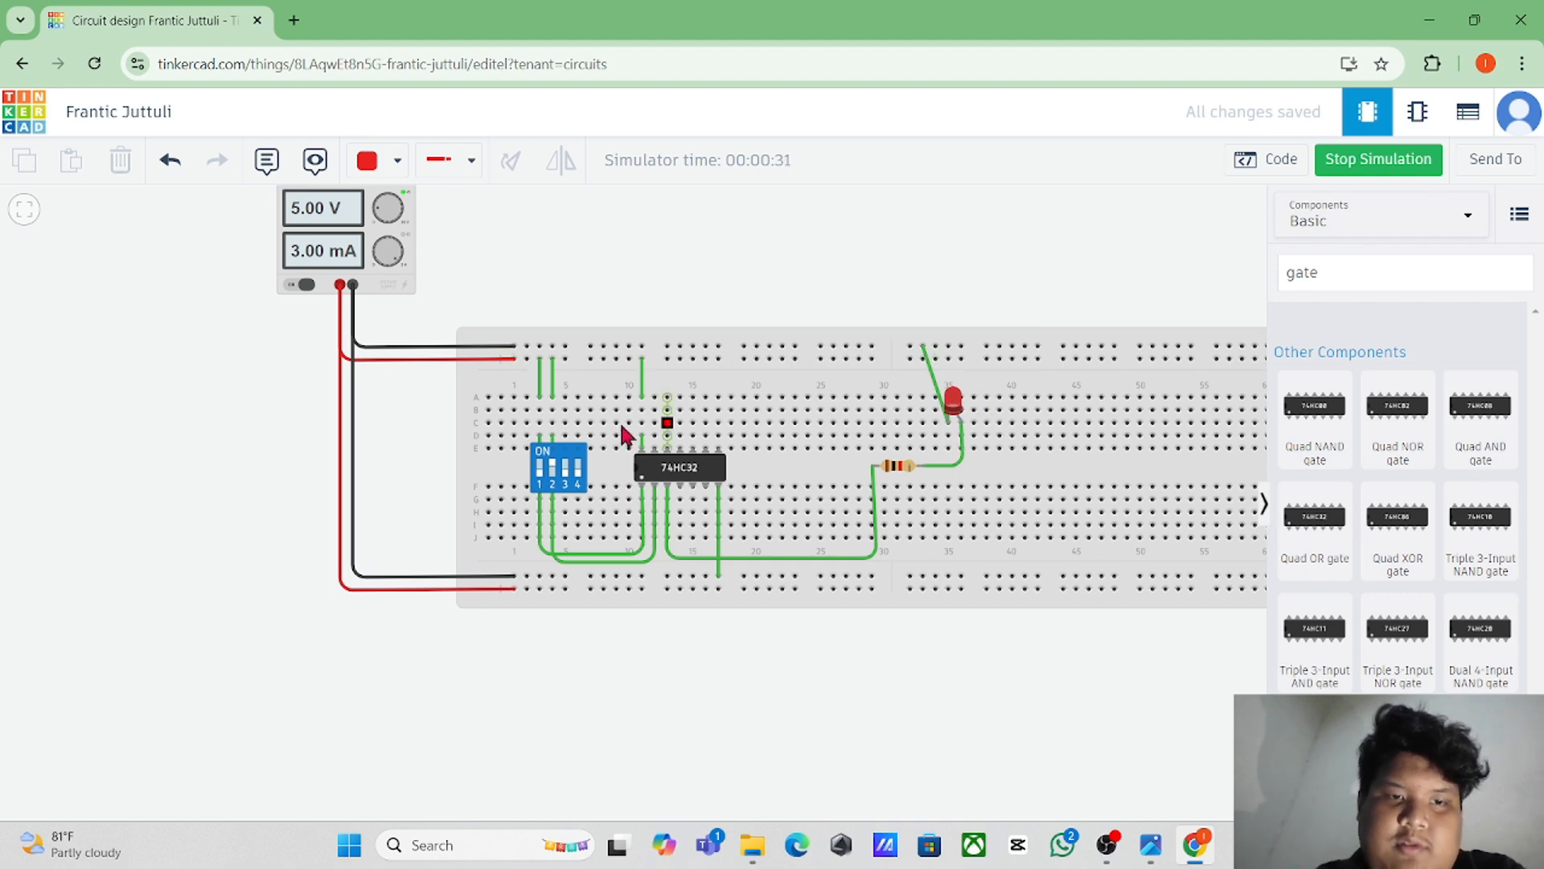
left_click(540, 483)
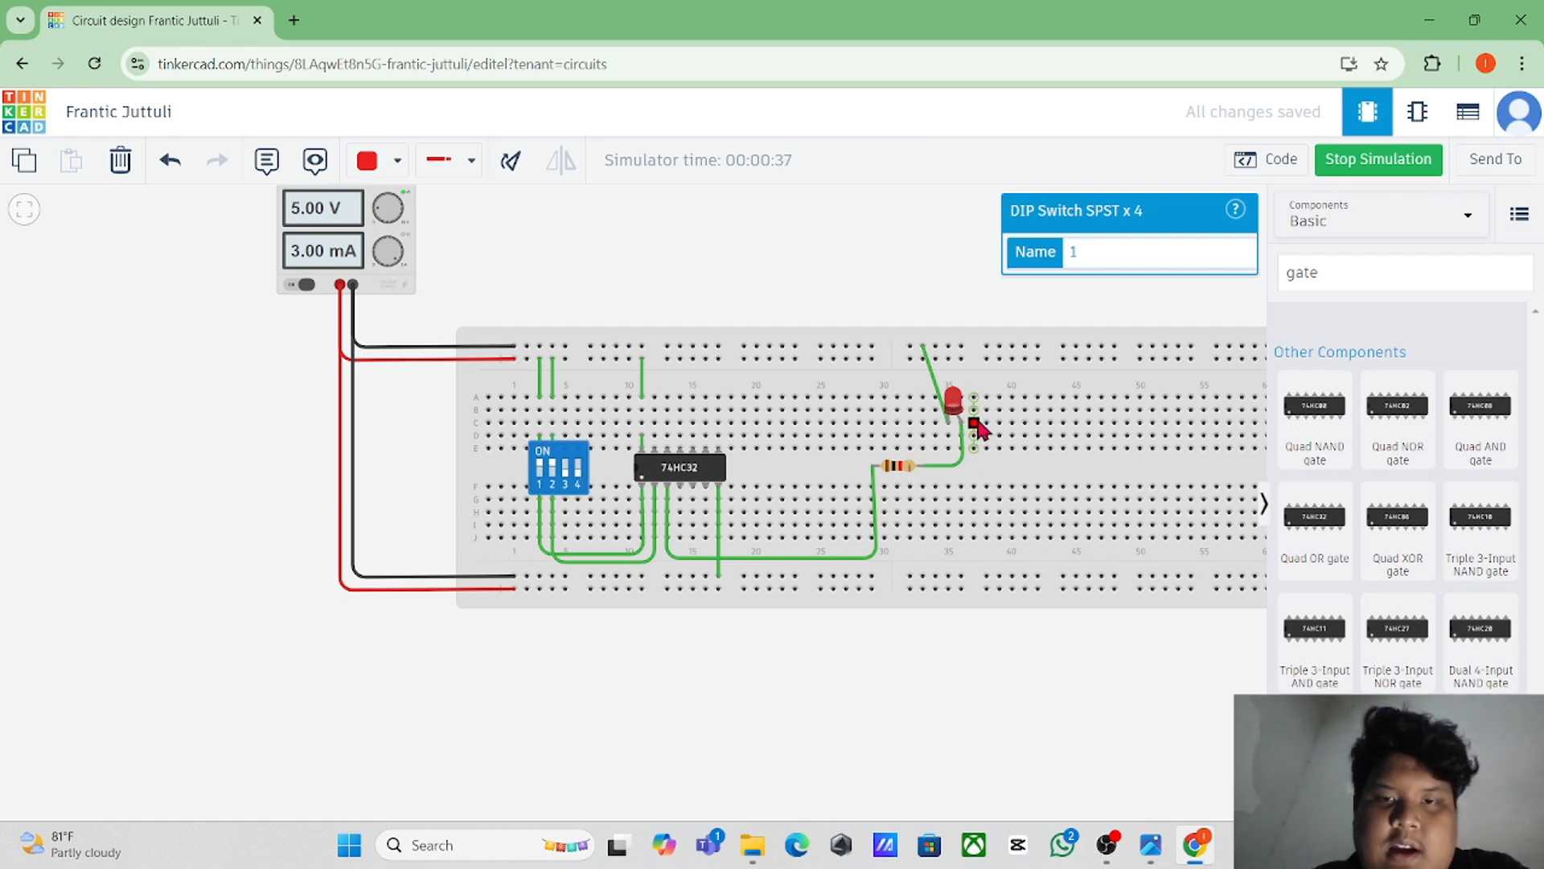
left_click(542, 473)
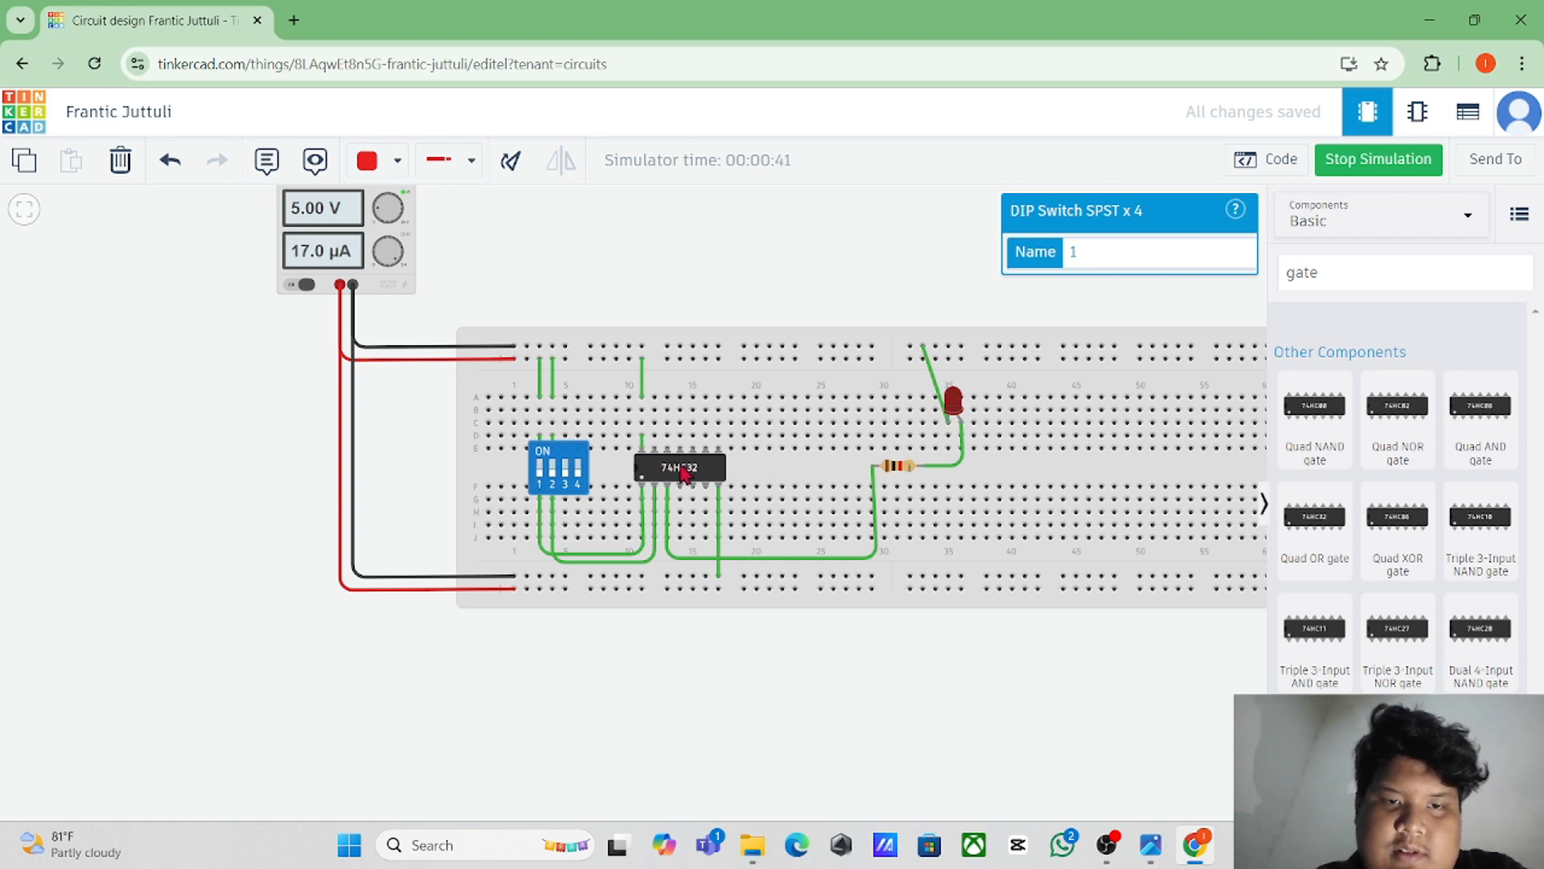
left_click(1340, 164)
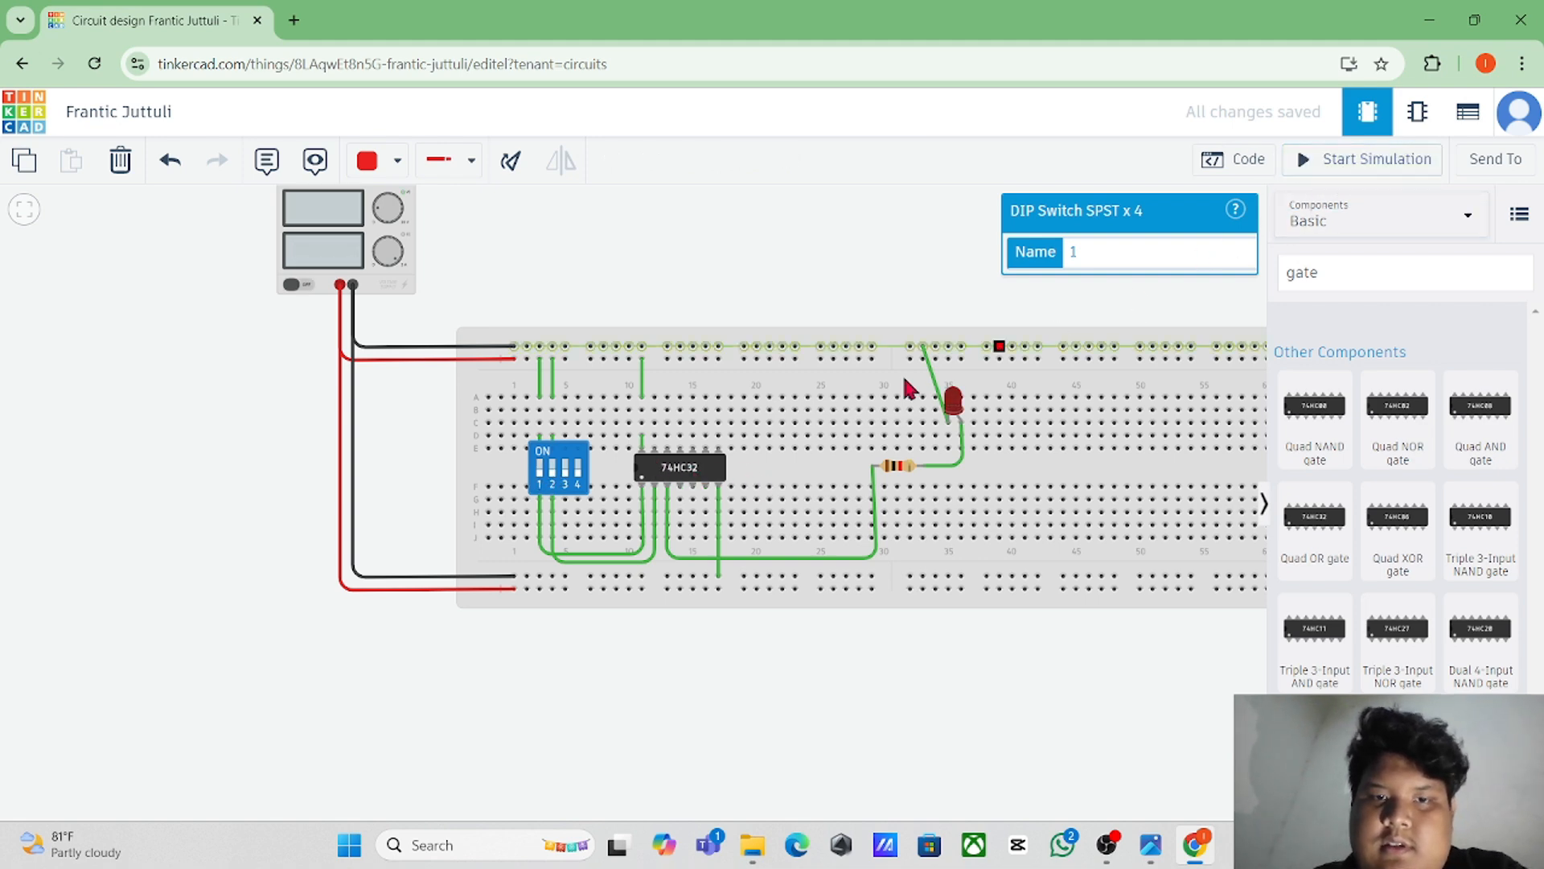
Step: Replace the 74HC32 with a Quad NAND gate (74HC00) in the same breadboard position
left_click(715, 472)
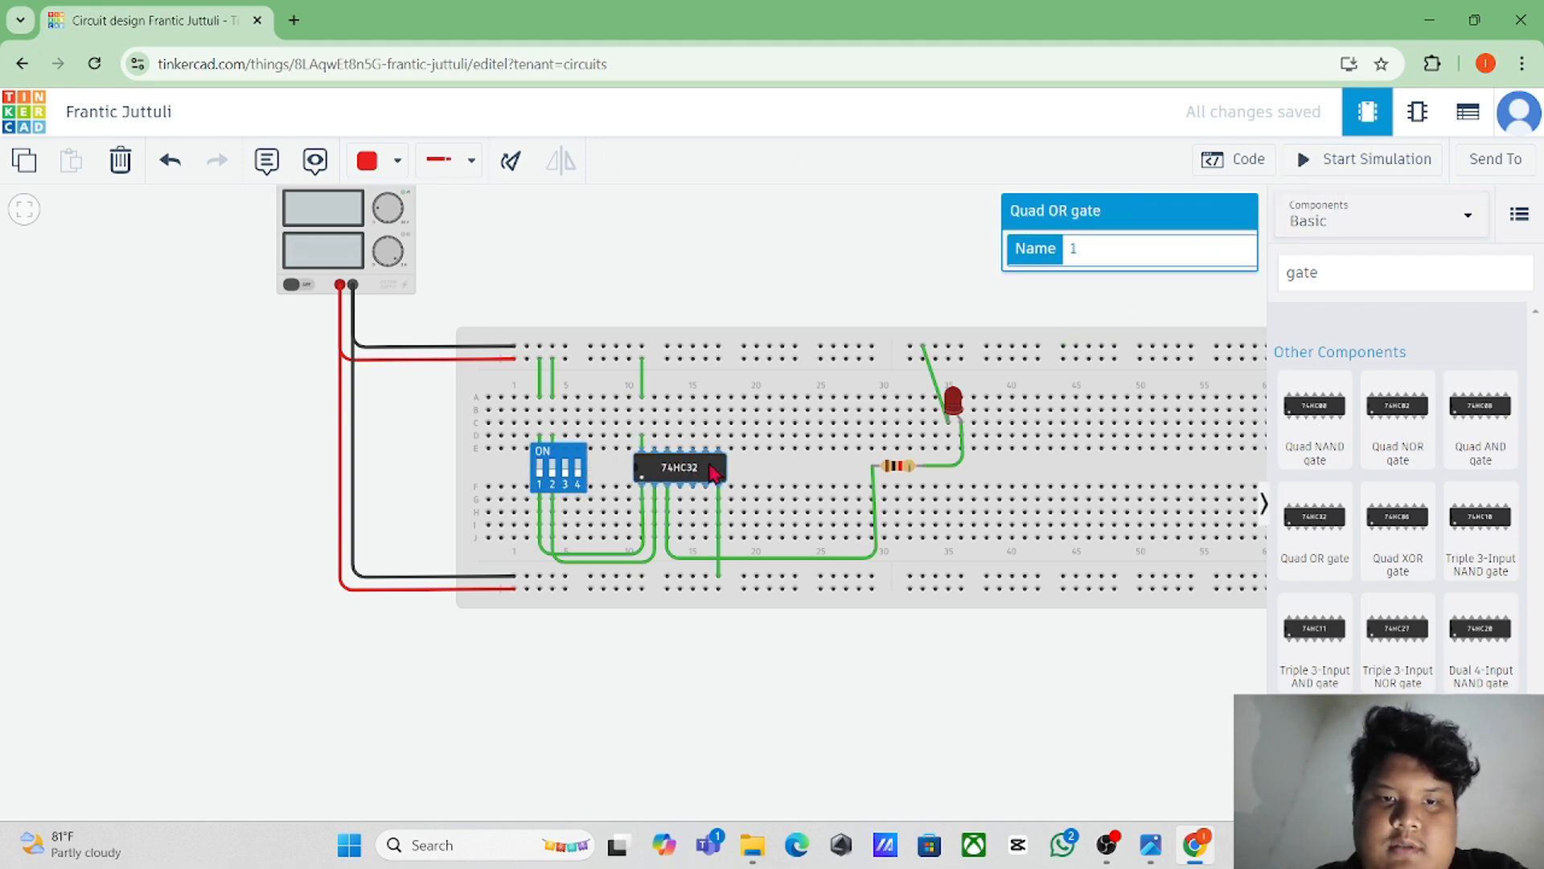
left_click(123, 164)
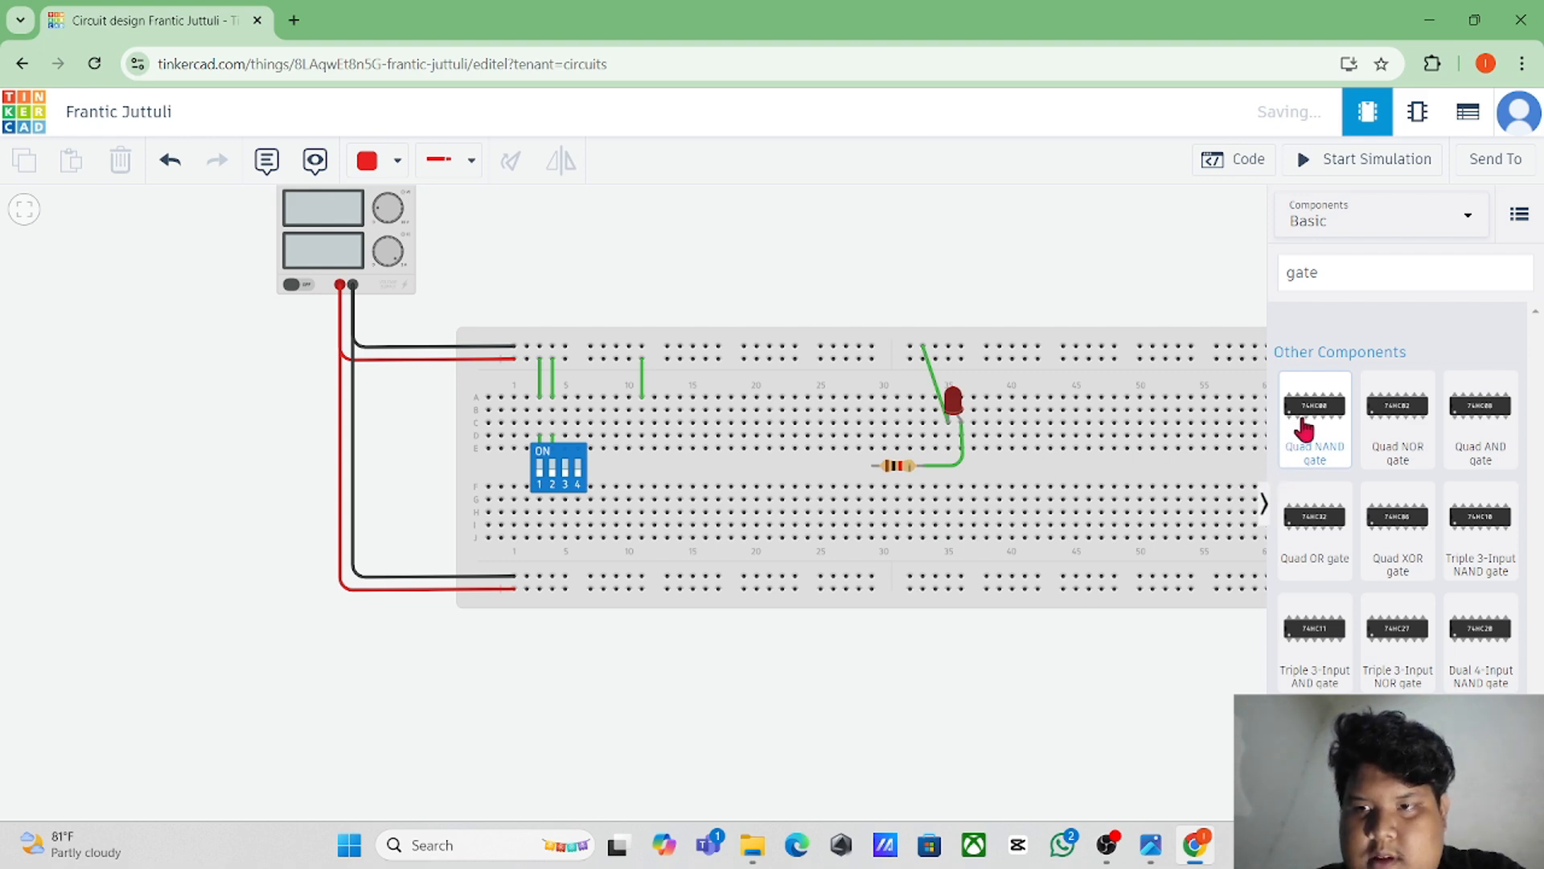
left_click_drag(1304, 430, 680, 476)
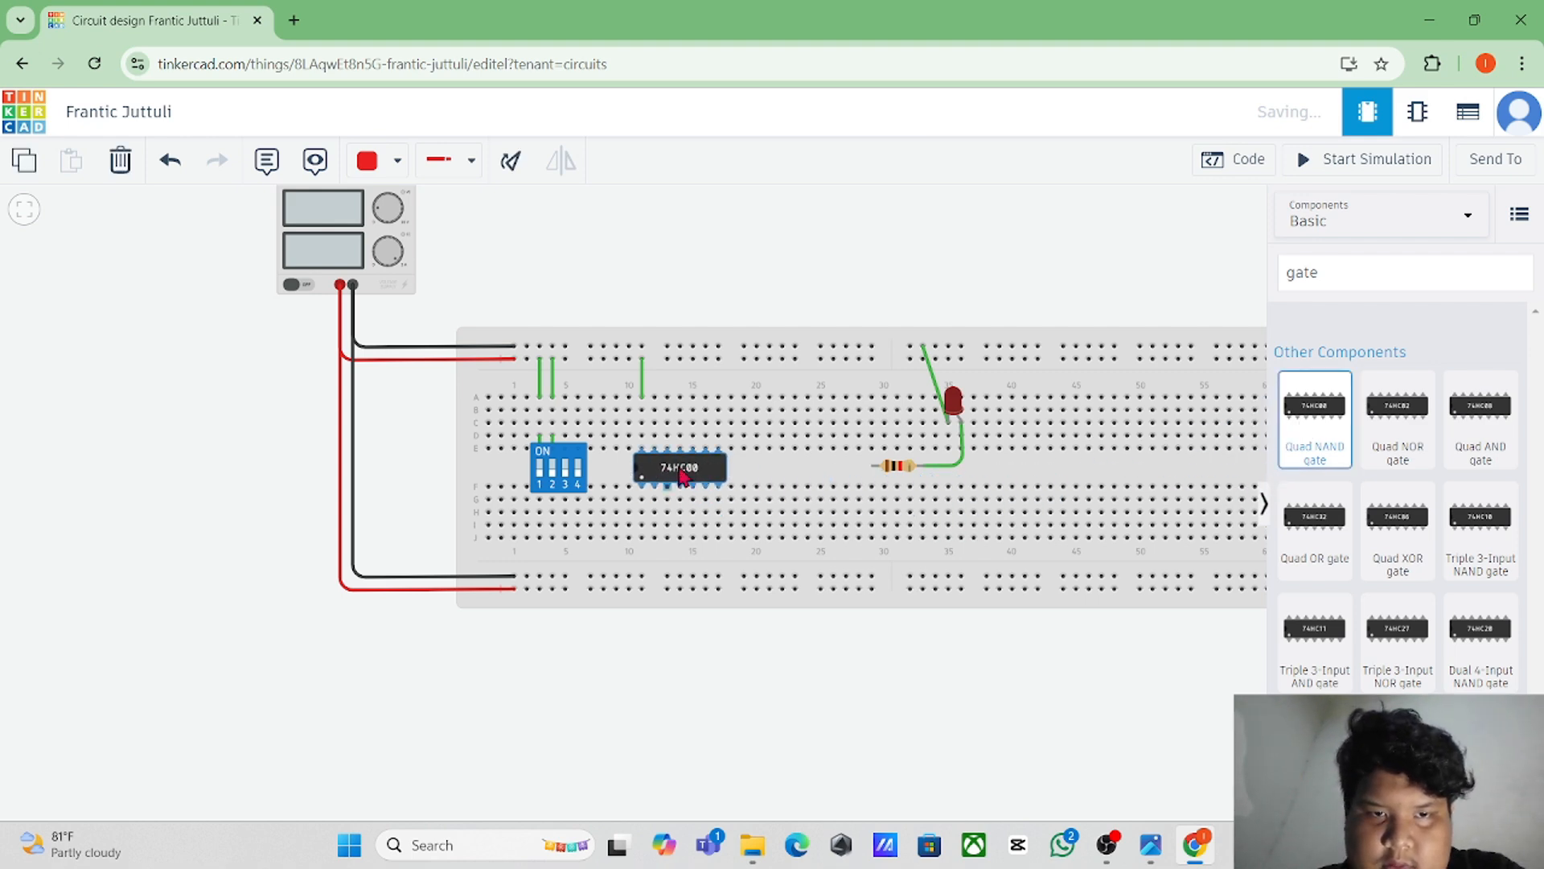
left_click(867, 303)
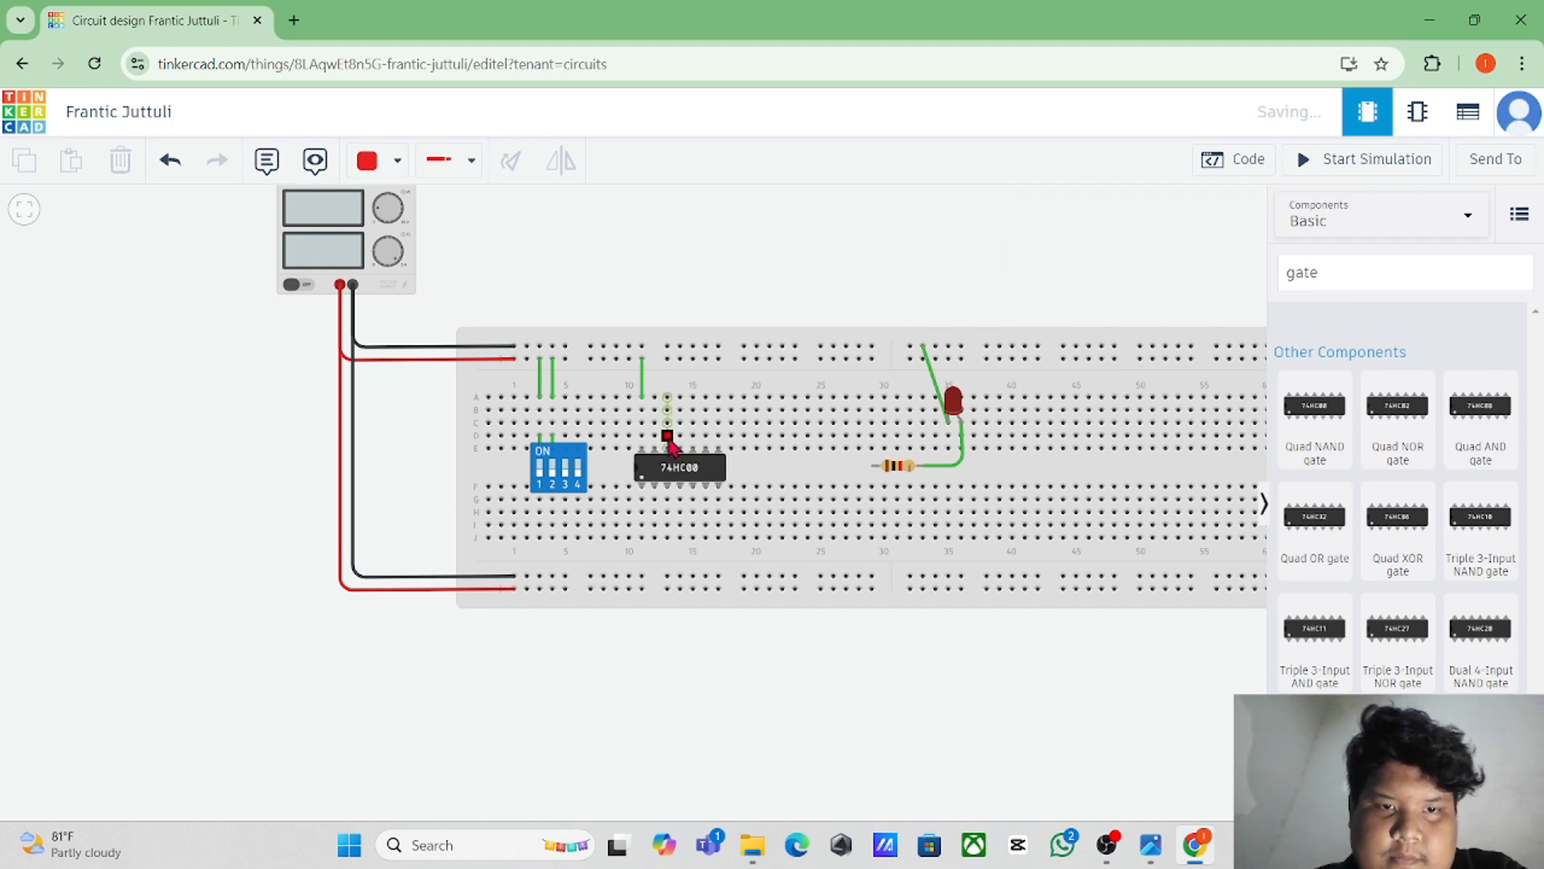
Step: Connect the 74HC00's upper-left pin to row D of its column with a green wire, and its last lower pin to the lower negative rail
left_click(642, 436)
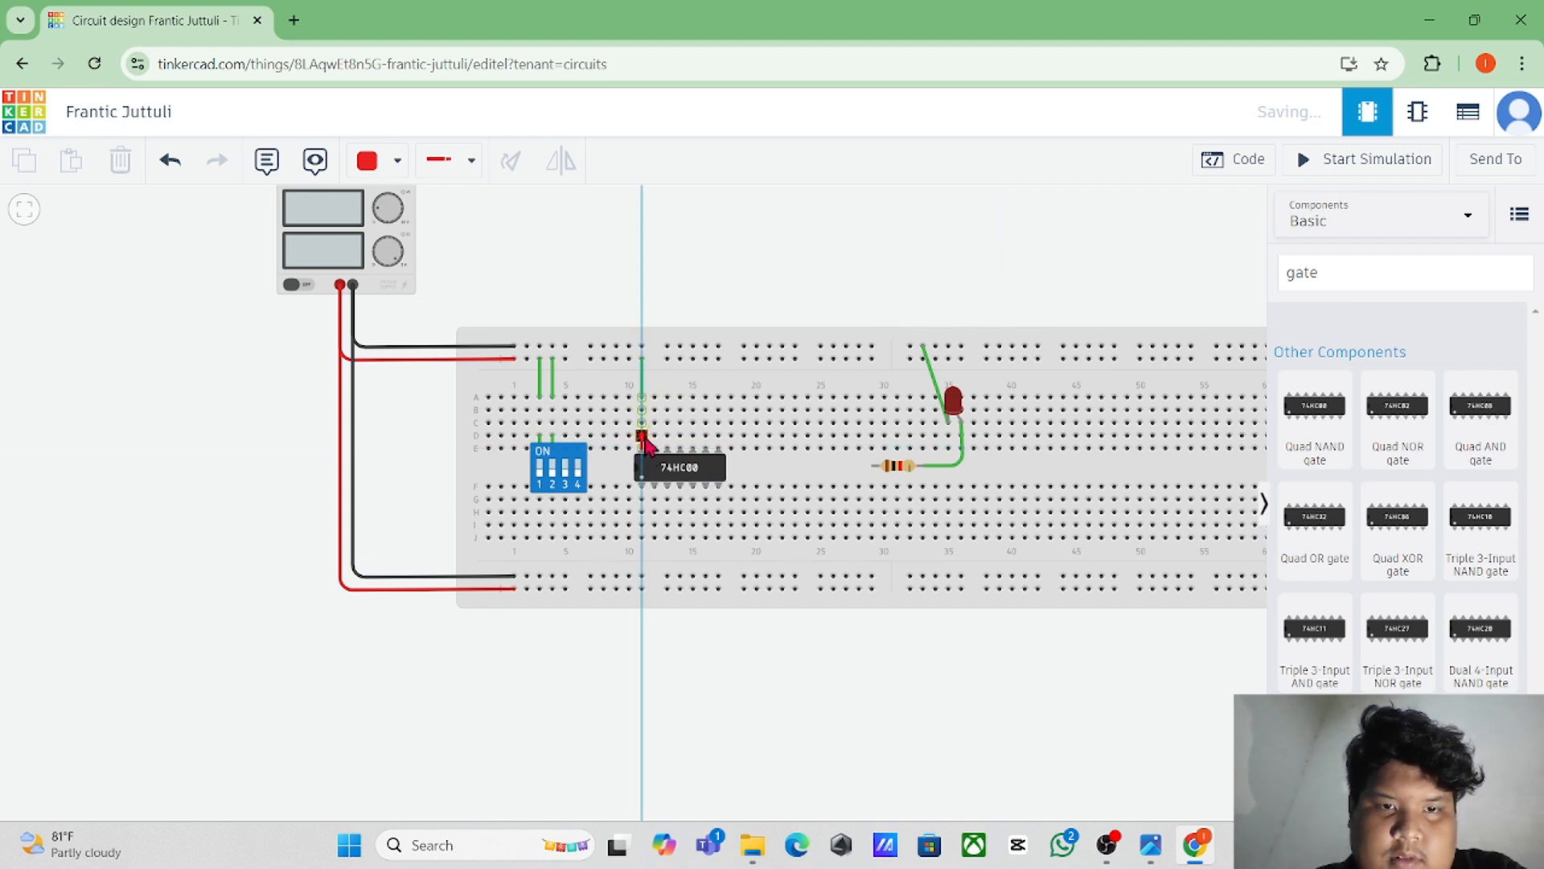
left_click(642, 437)
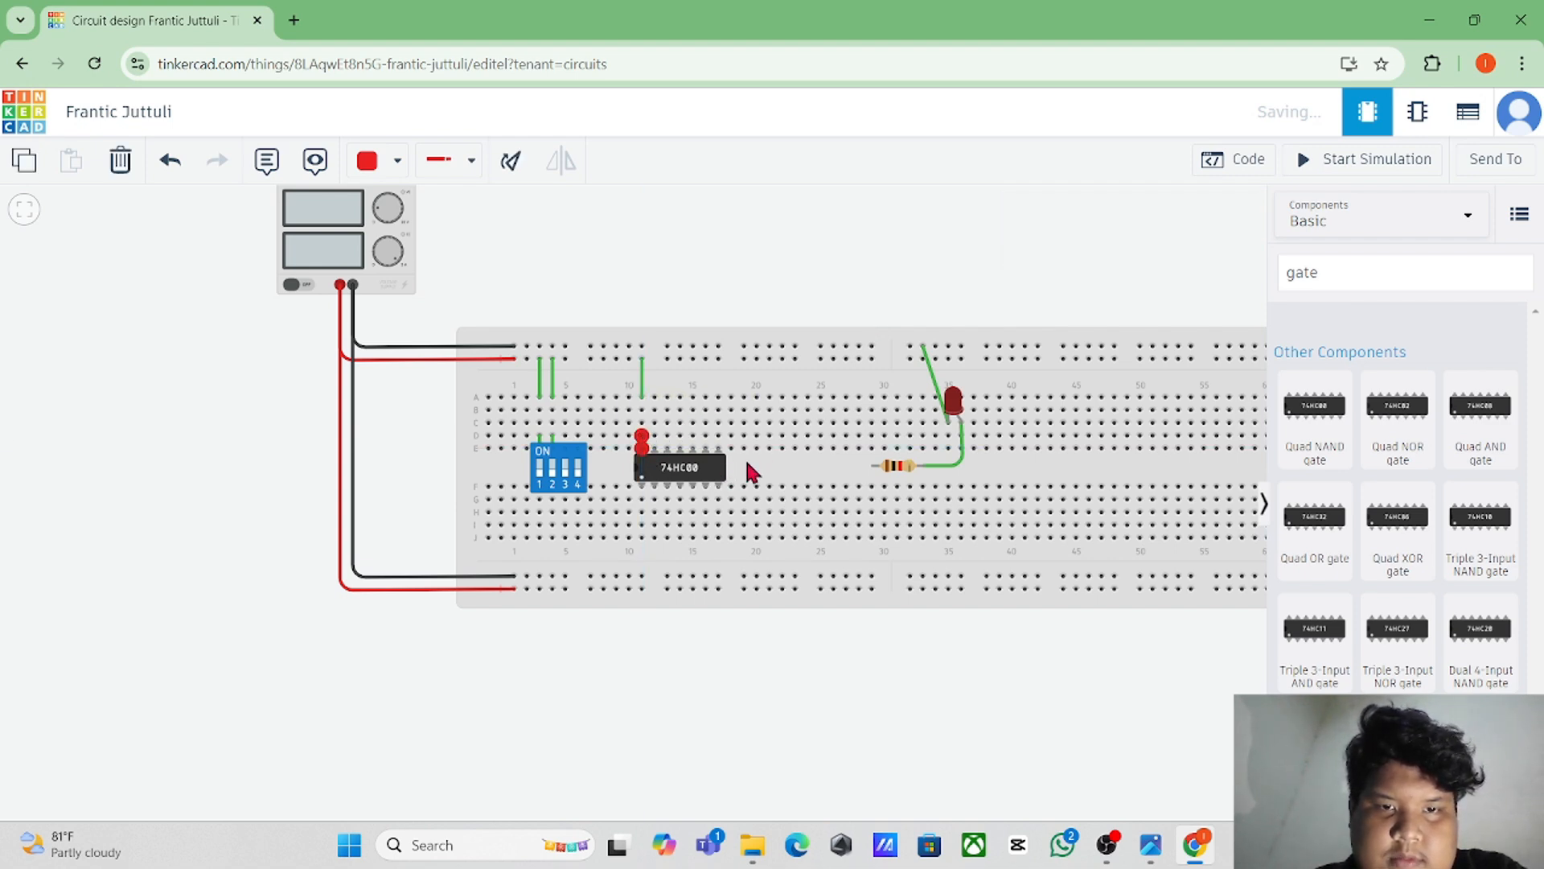
left_click(372, 161)
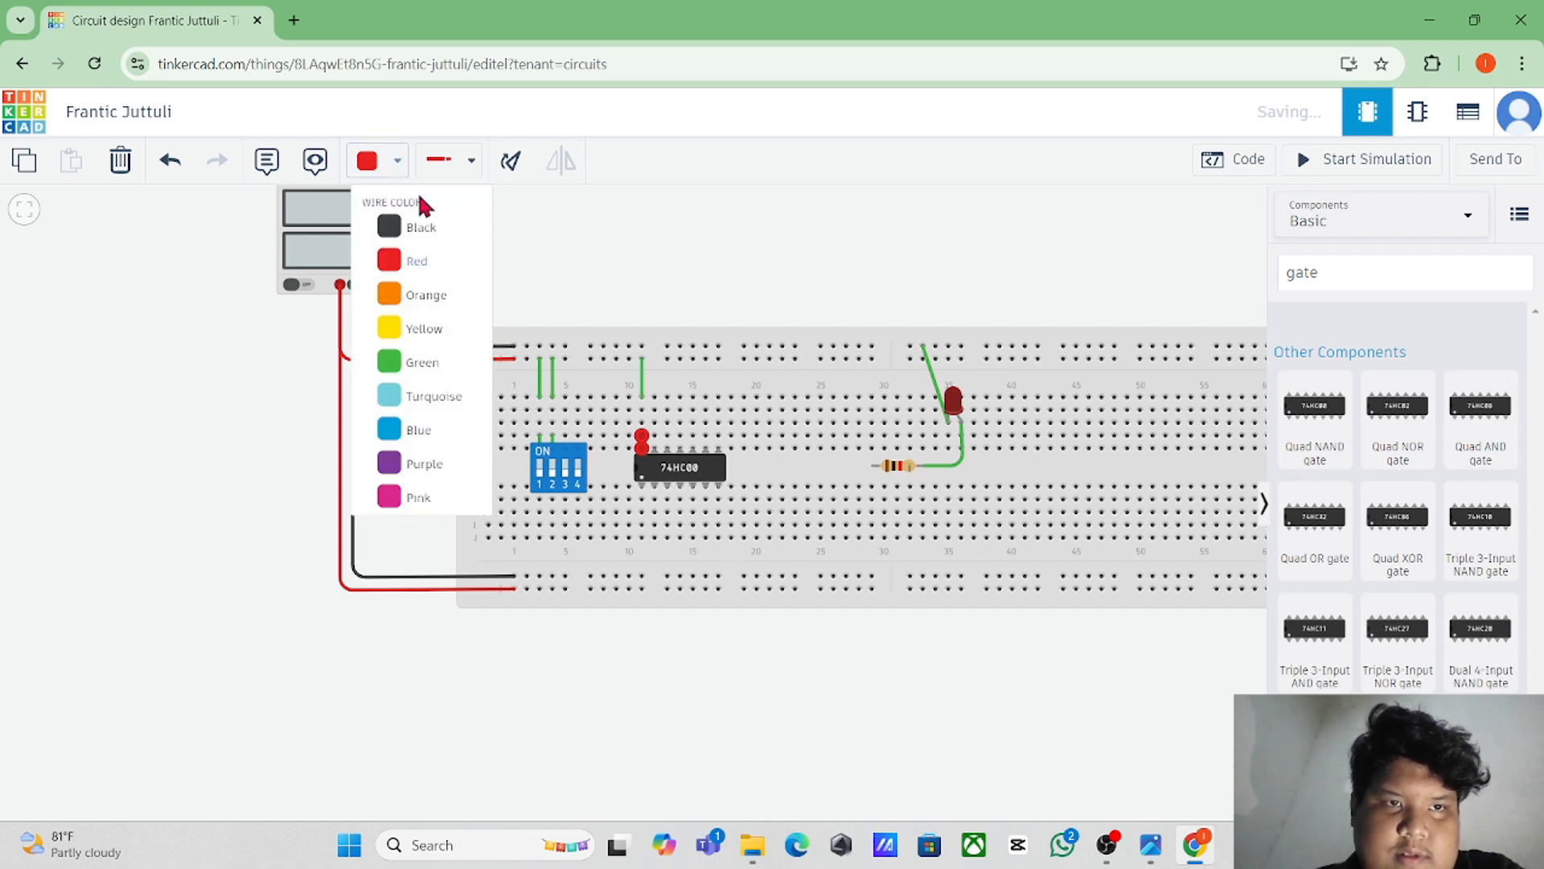
left_click(419, 362)
left_click(756, 273)
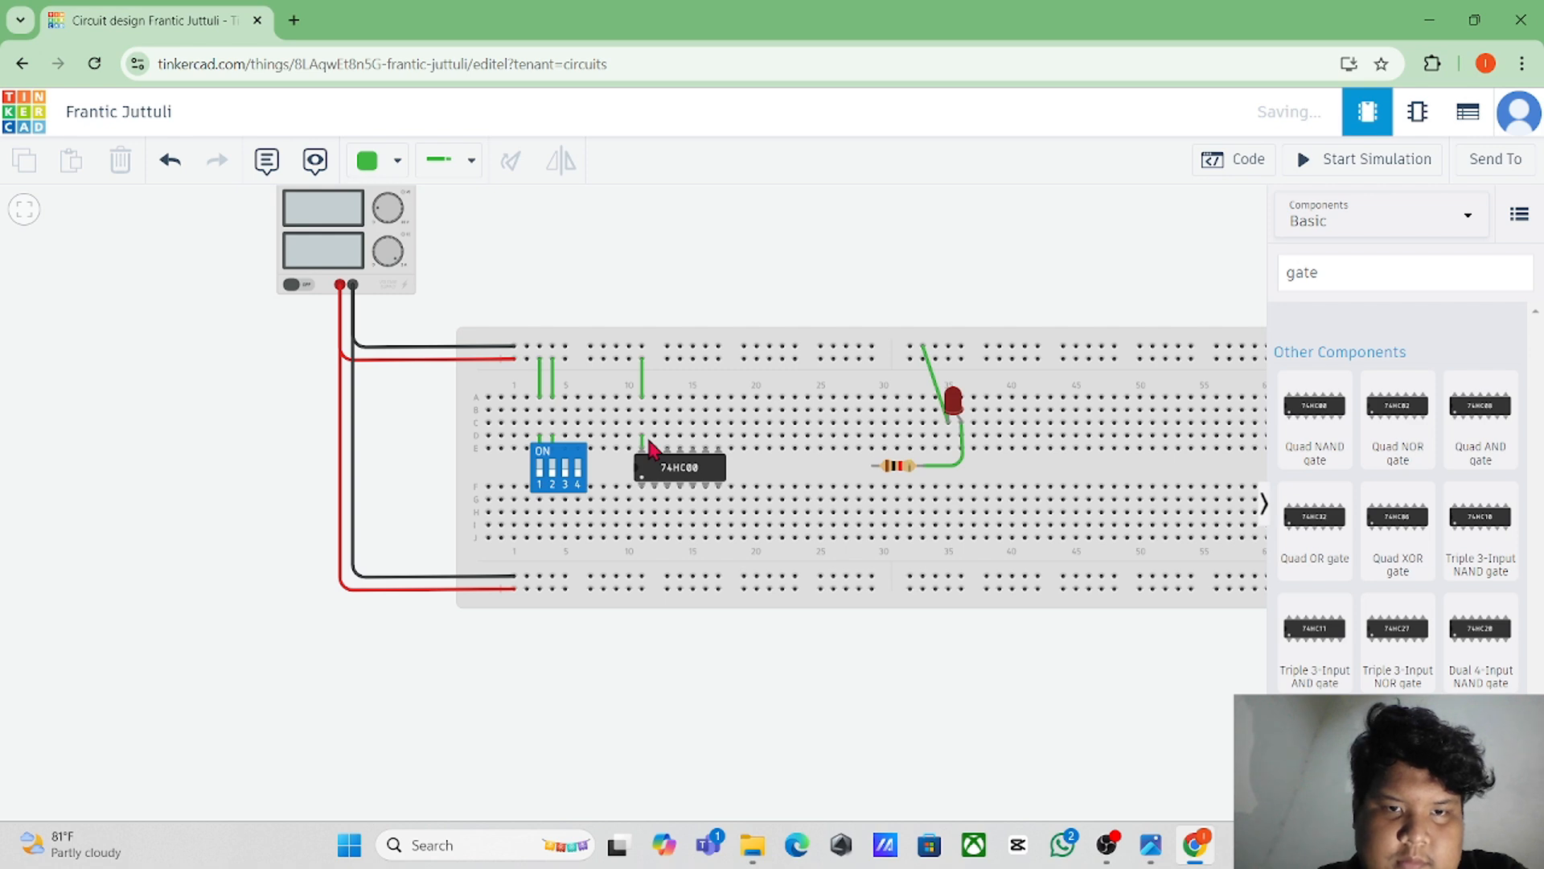
left_click(721, 486)
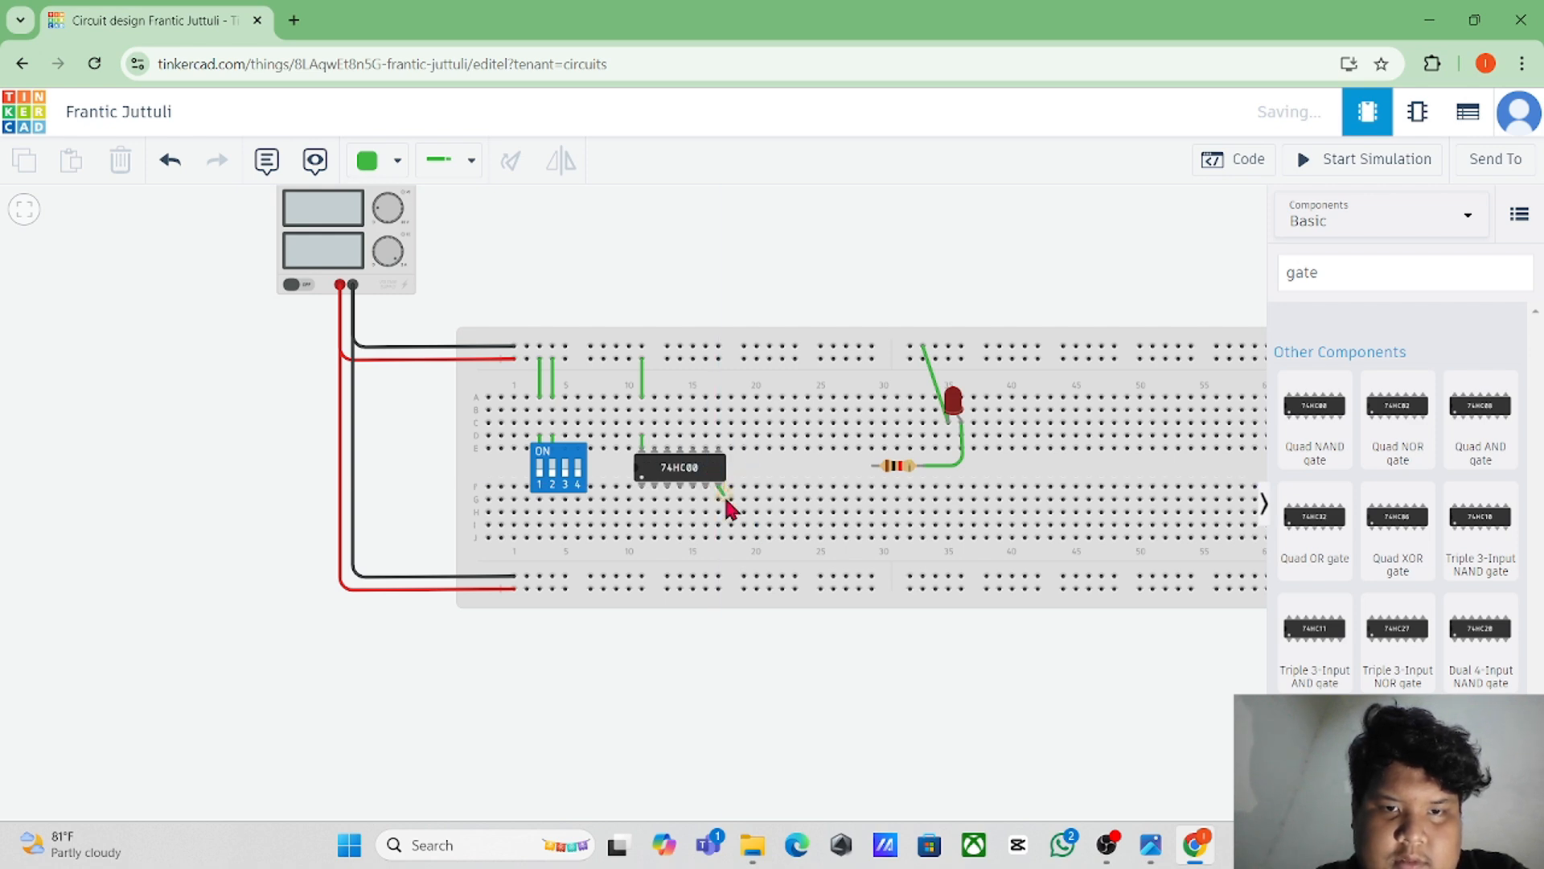
left_click(720, 577)
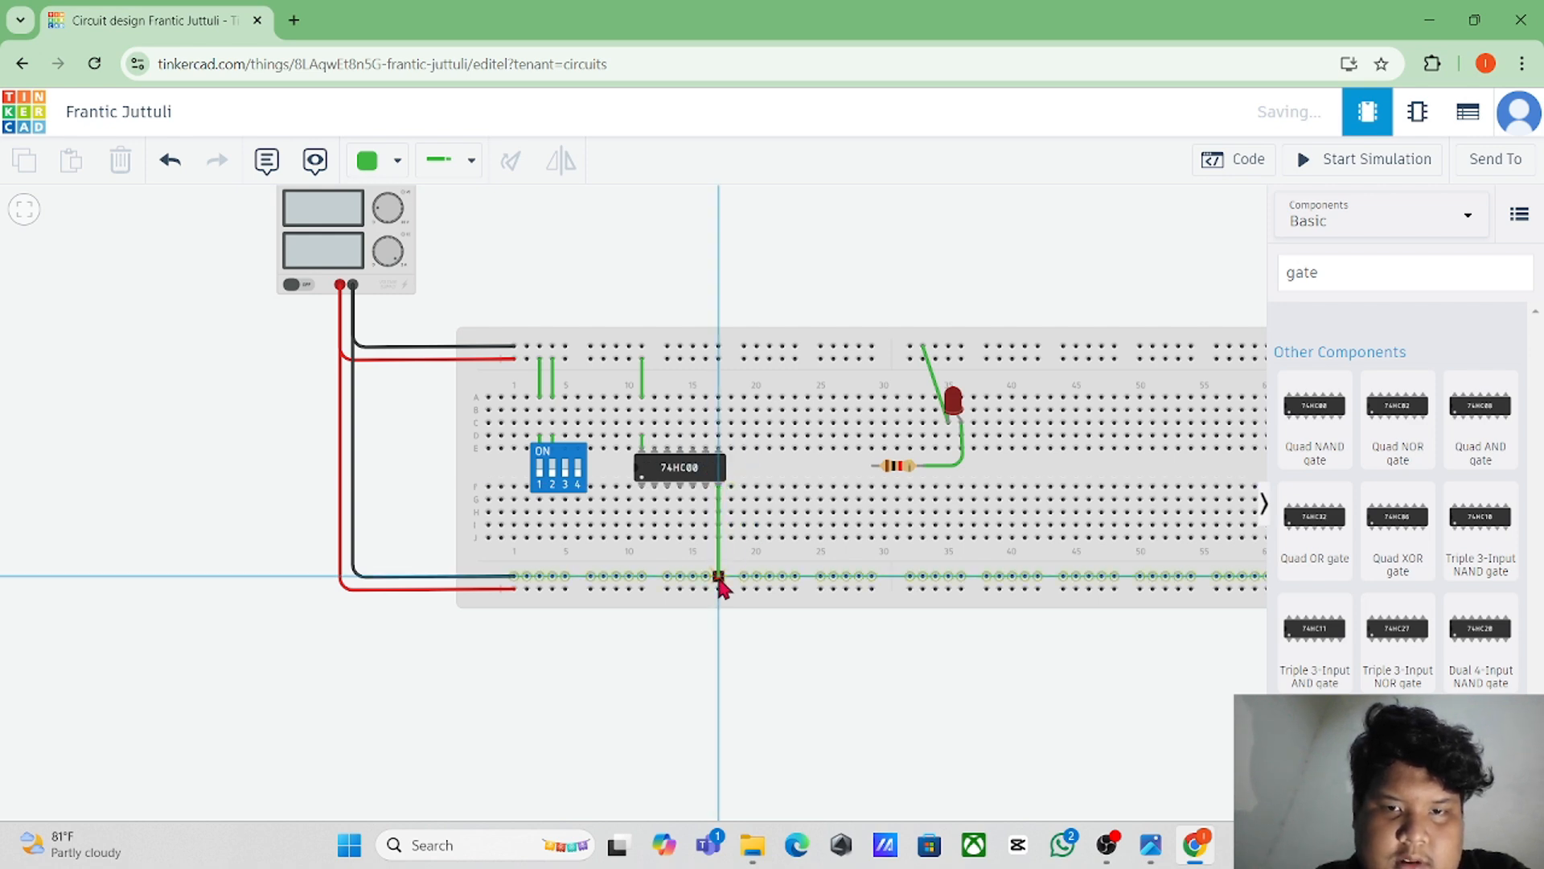
Step: Wire the 74HC00's first lower pin to DIP switch terminal 1A, routing below the terminal rows
left_click(643, 514)
left_click(641, 551)
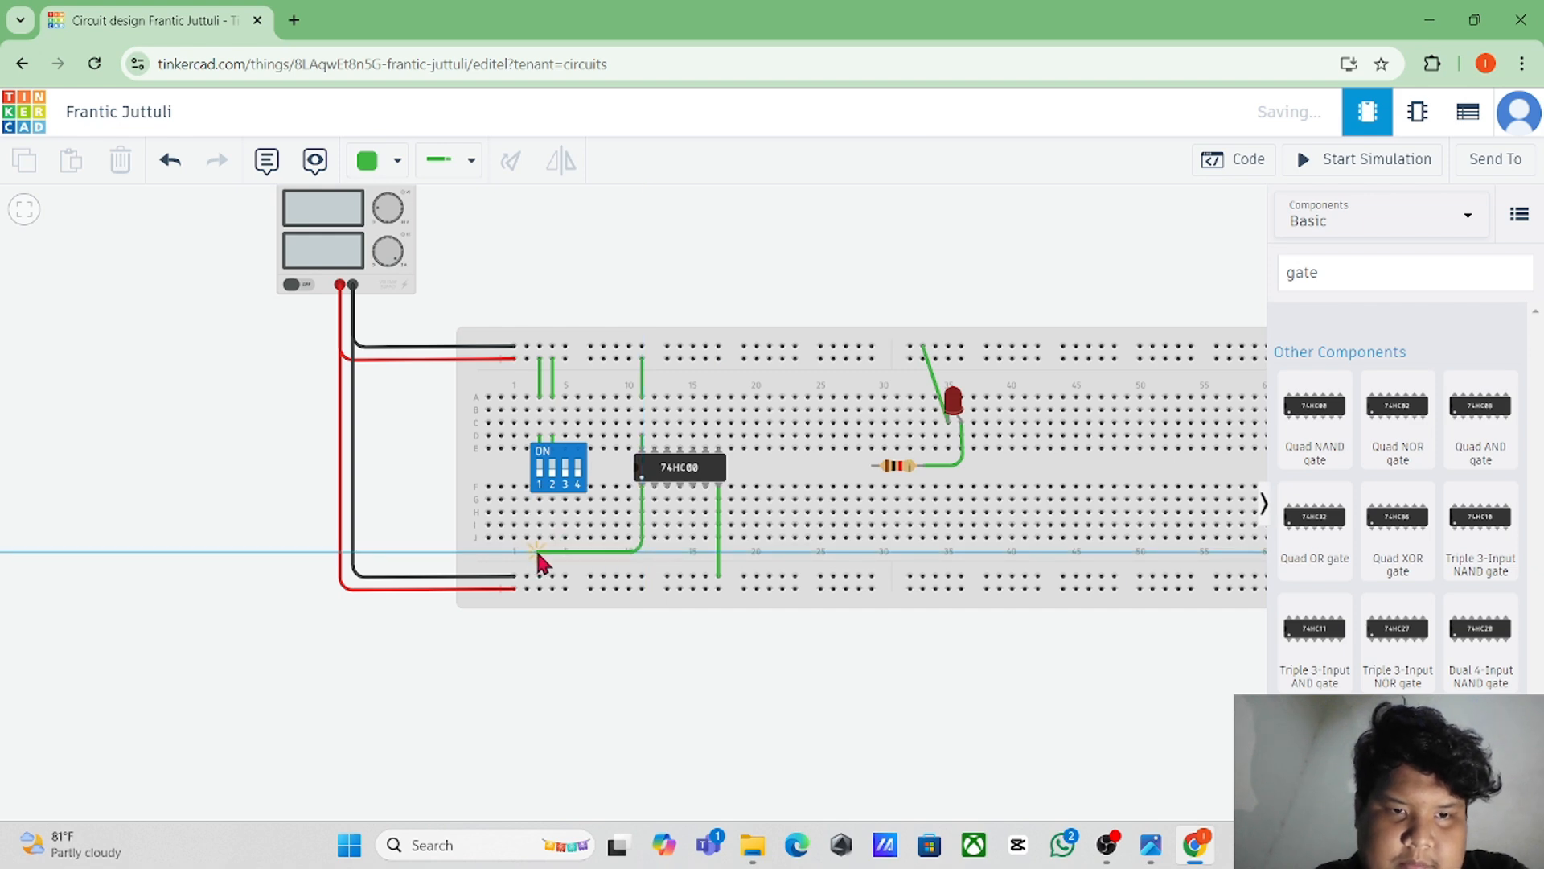
left_click(536, 552)
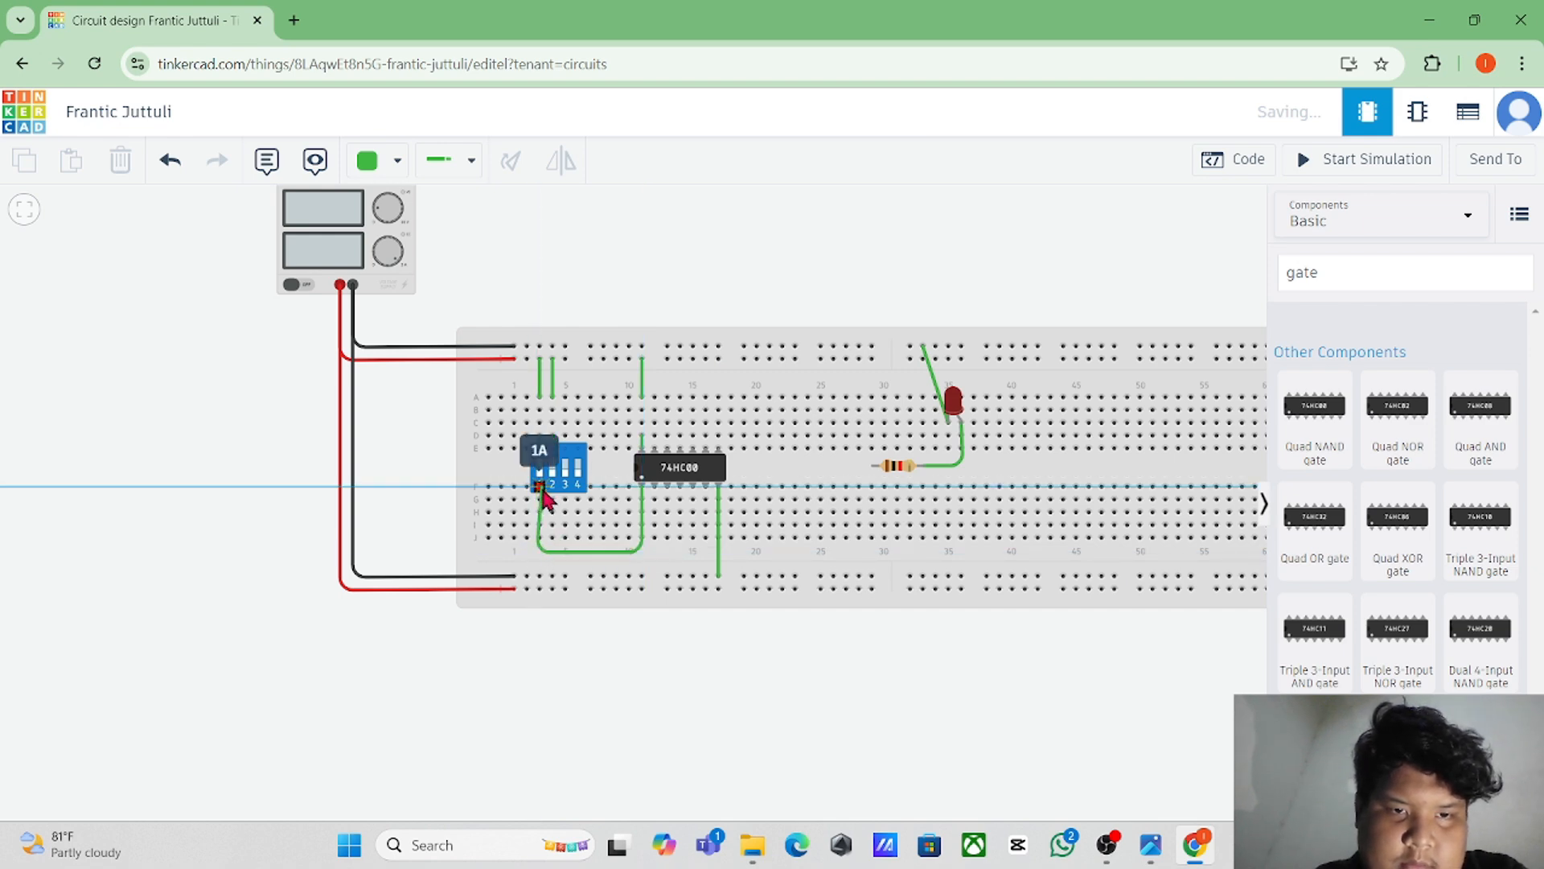
left_click(538, 486)
Step: Wire DIP switch terminal 2A to the 74HC00's second lower pin, routing just below the first input wire
left_click(552, 486)
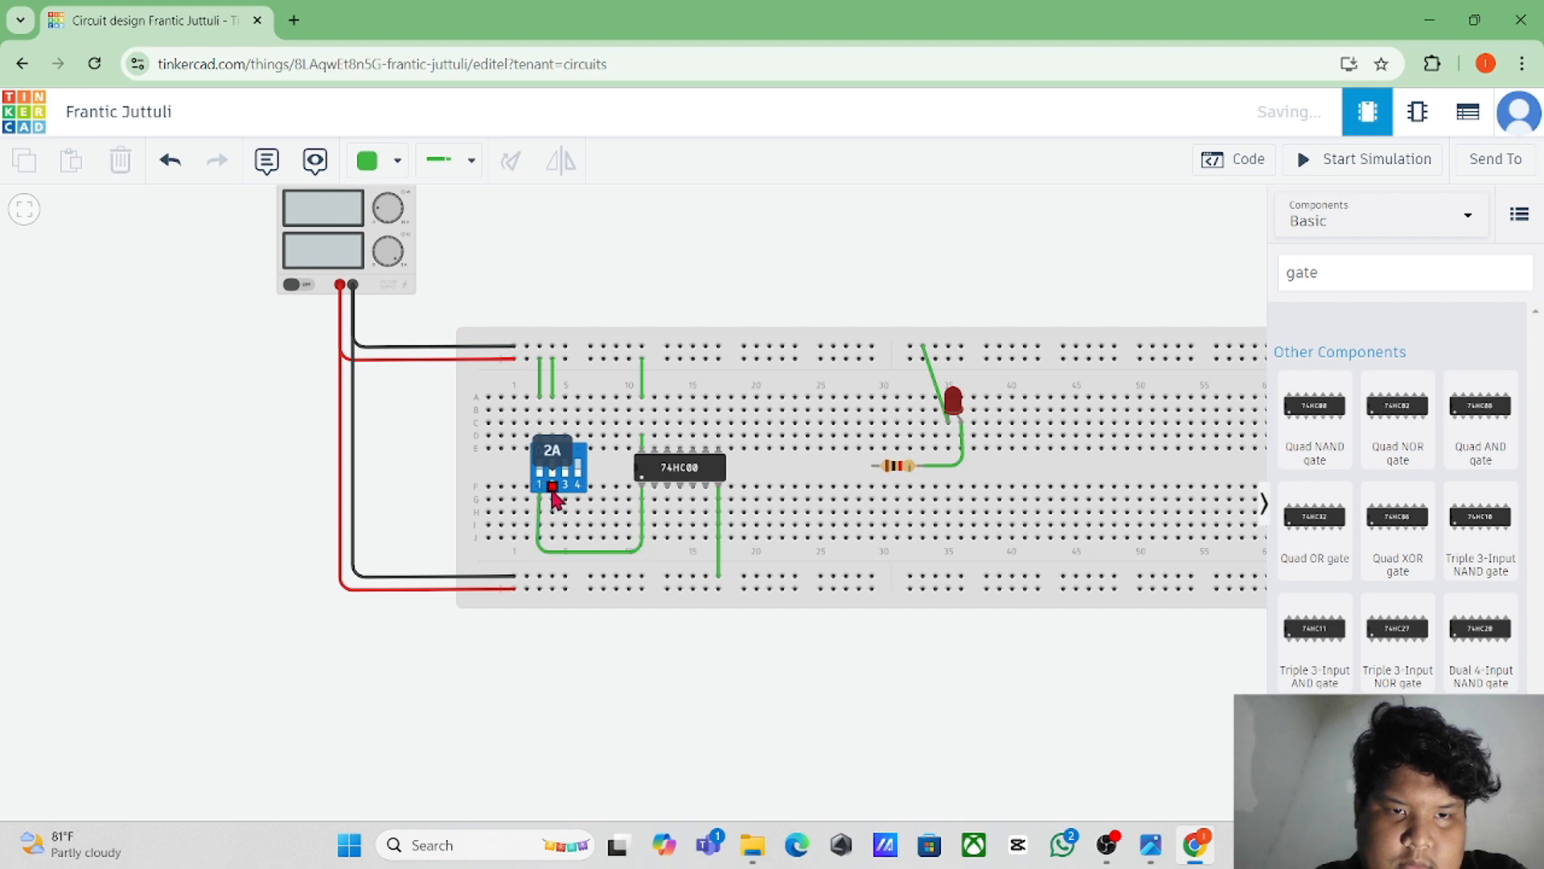
left_click(553, 559)
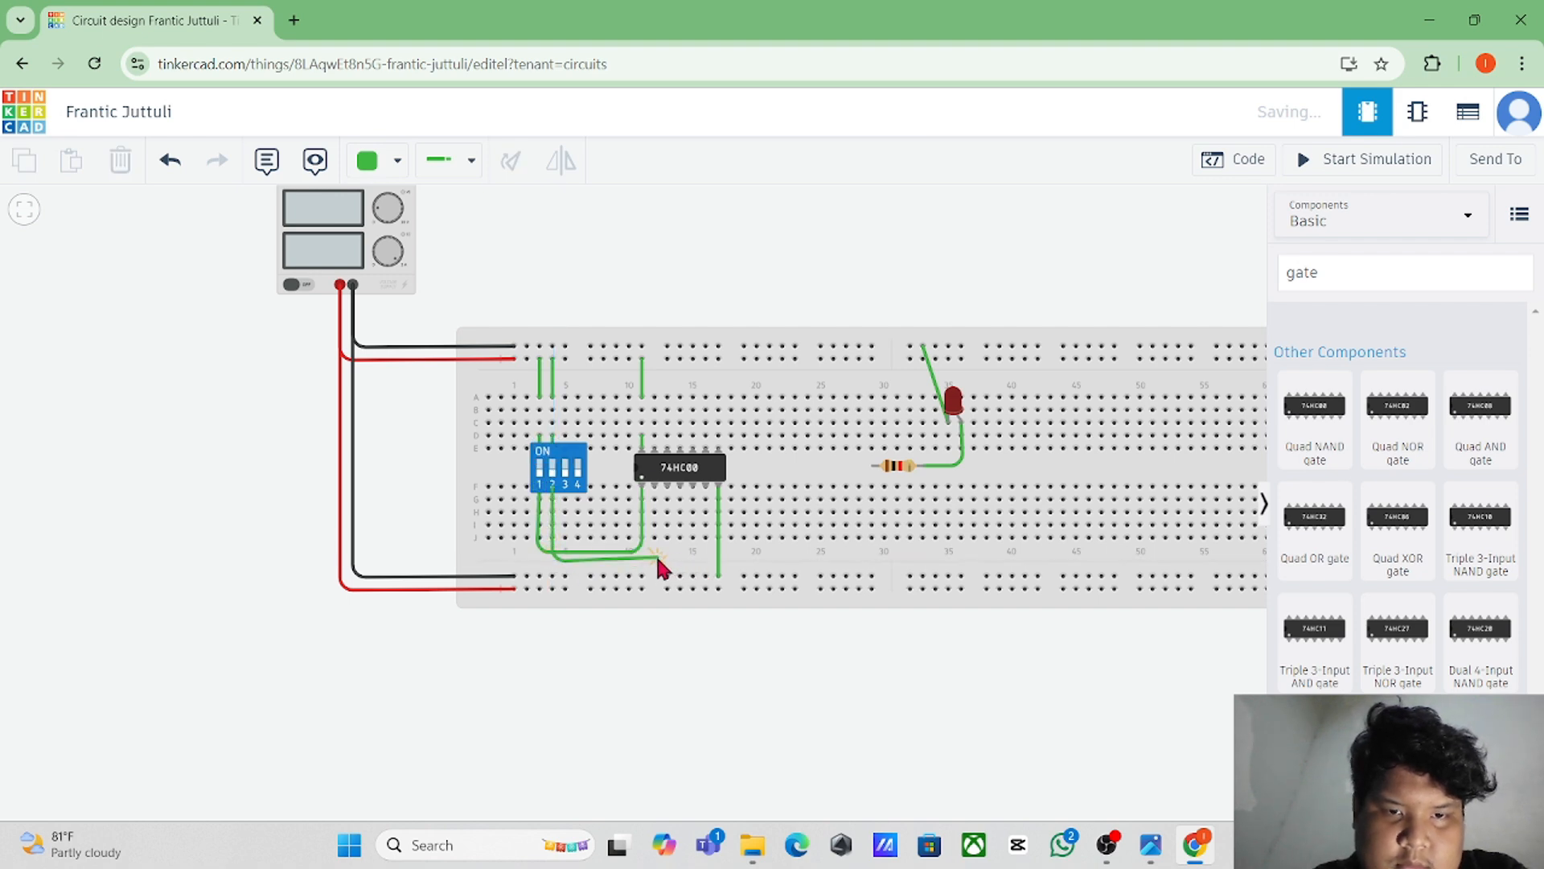
left_click(653, 557)
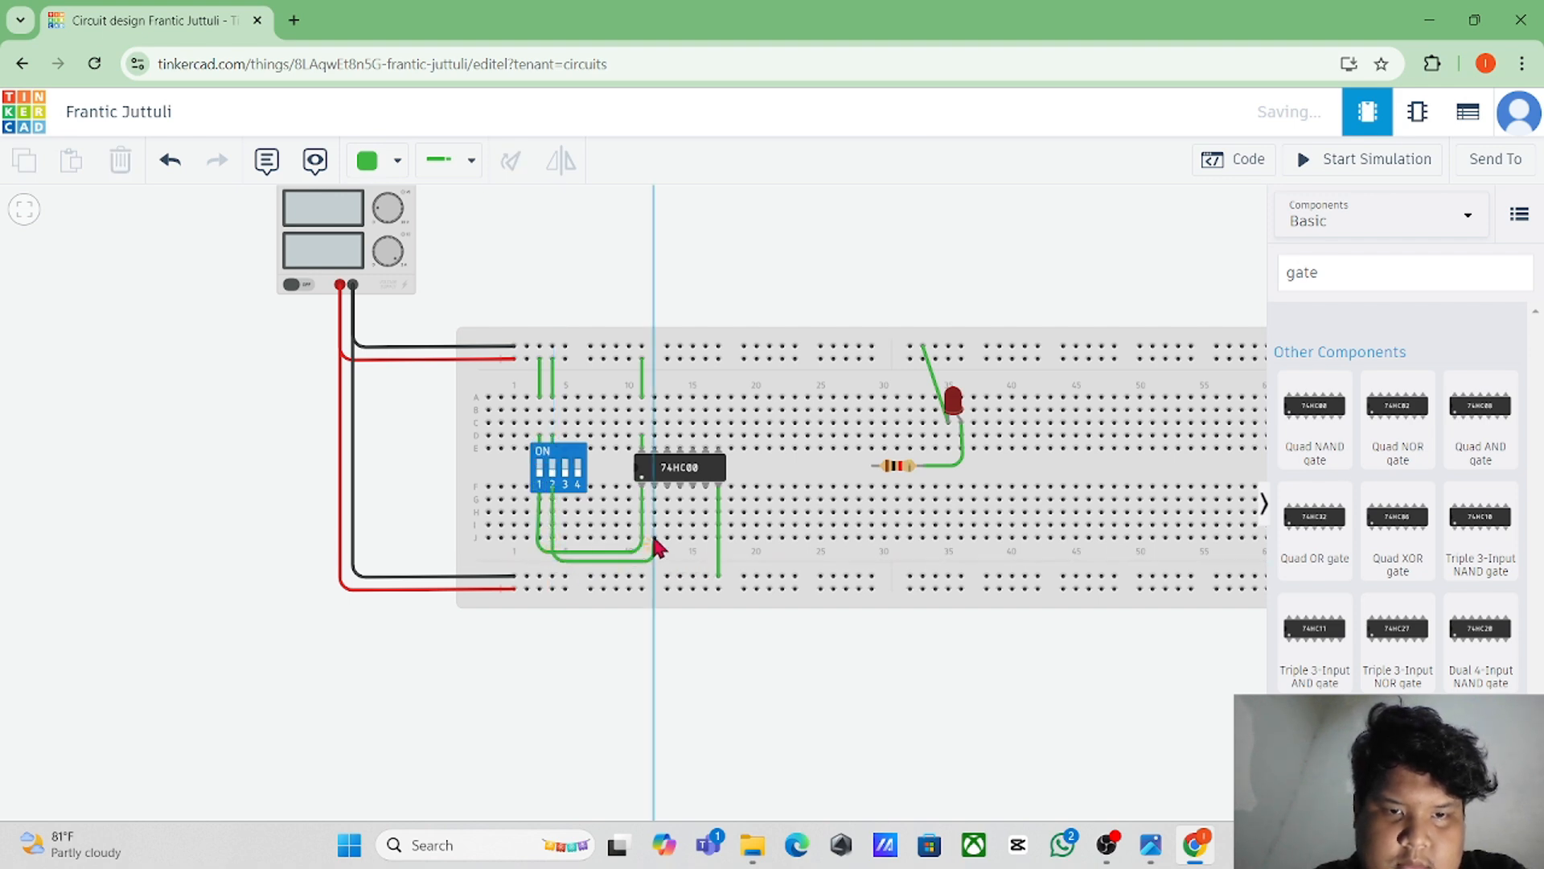
left_click(653, 486)
Step: Wire the 74HC00's third lower pin to the resistor's left terminal below the terminal rows, straightening the bend beneath the resistor
left_click(667, 486)
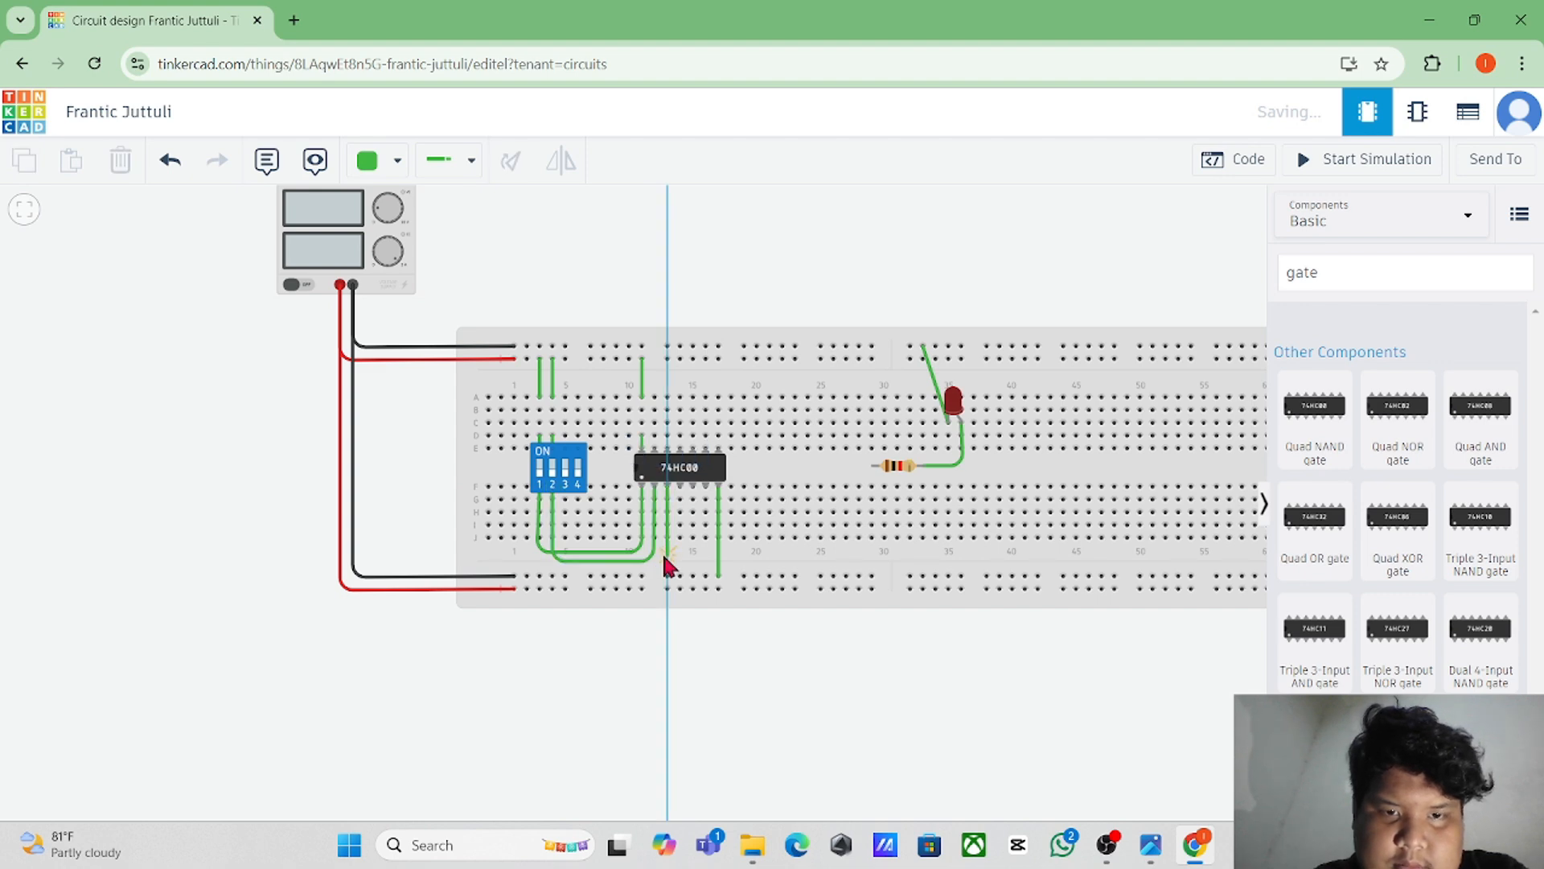
left_click(666, 555)
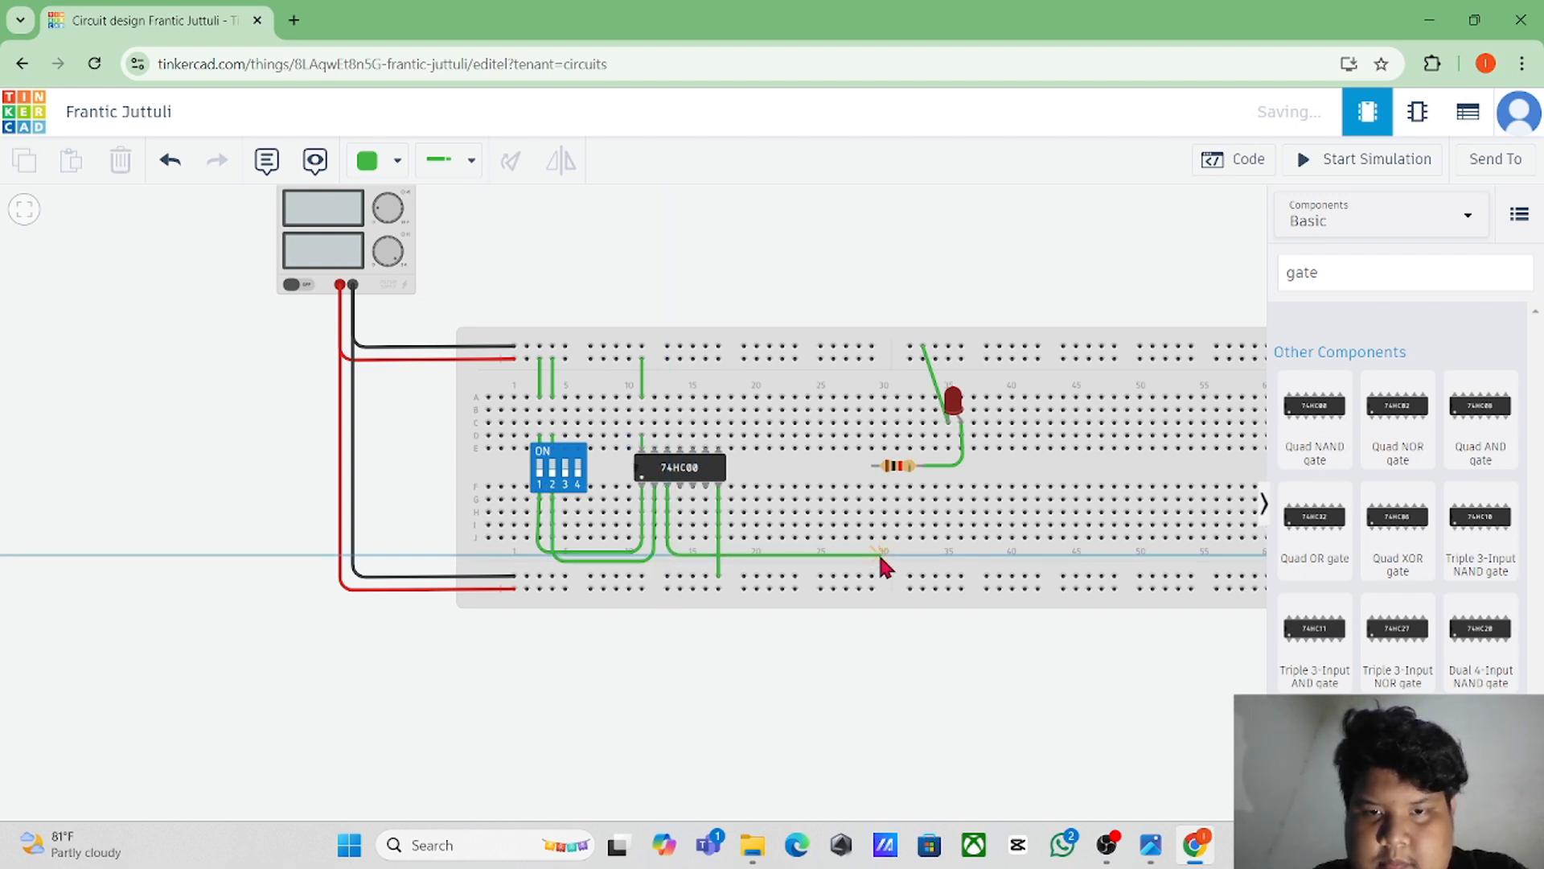
left_click(877, 554)
left_click(872, 466)
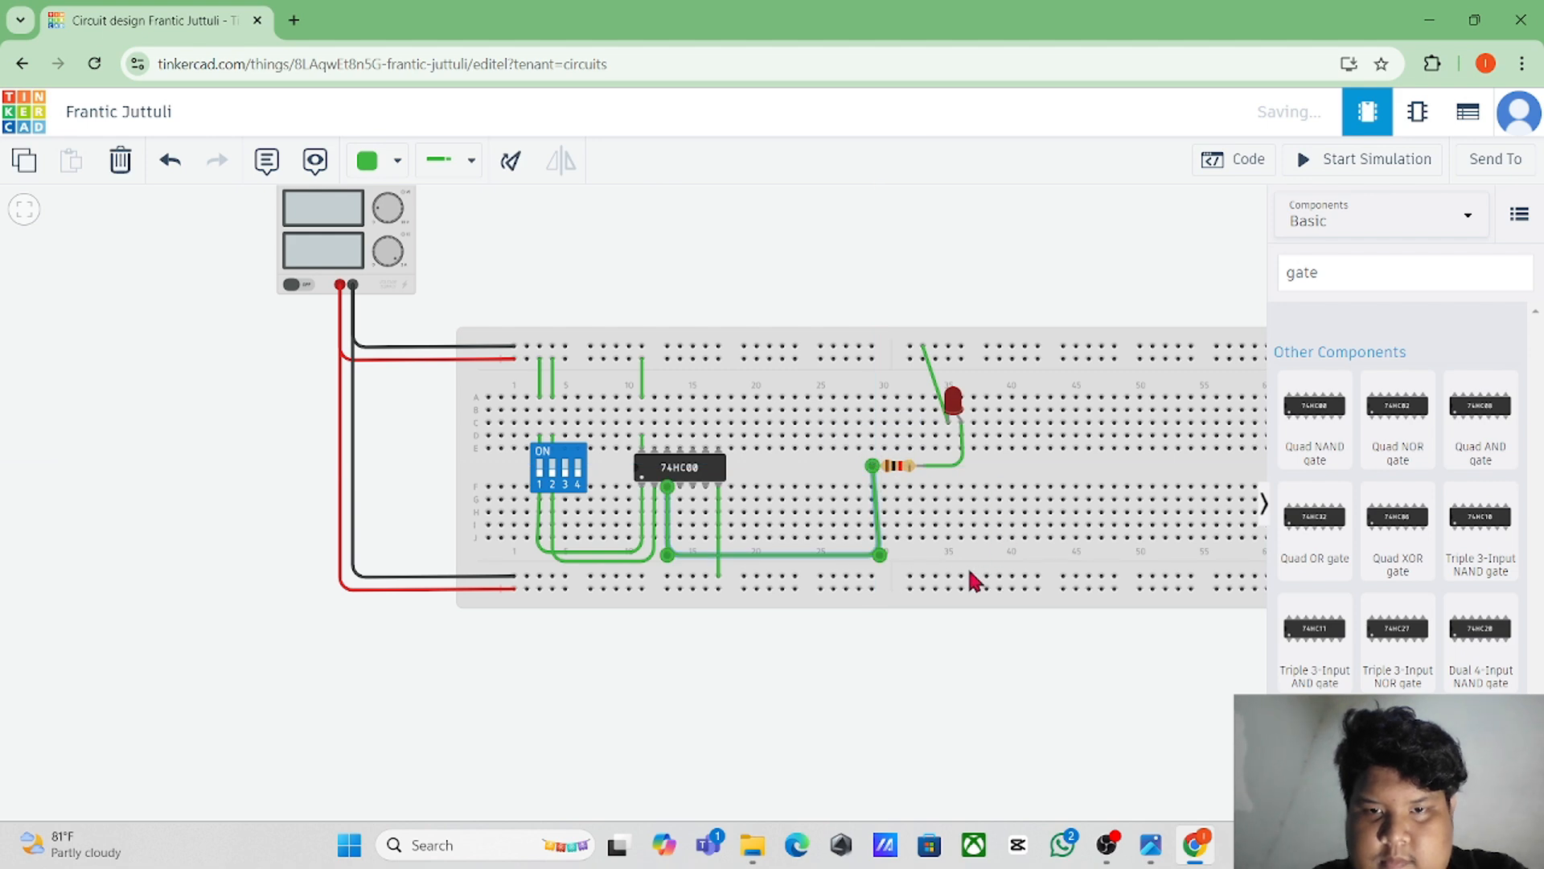
left_click_drag(882, 555, 874, 555)
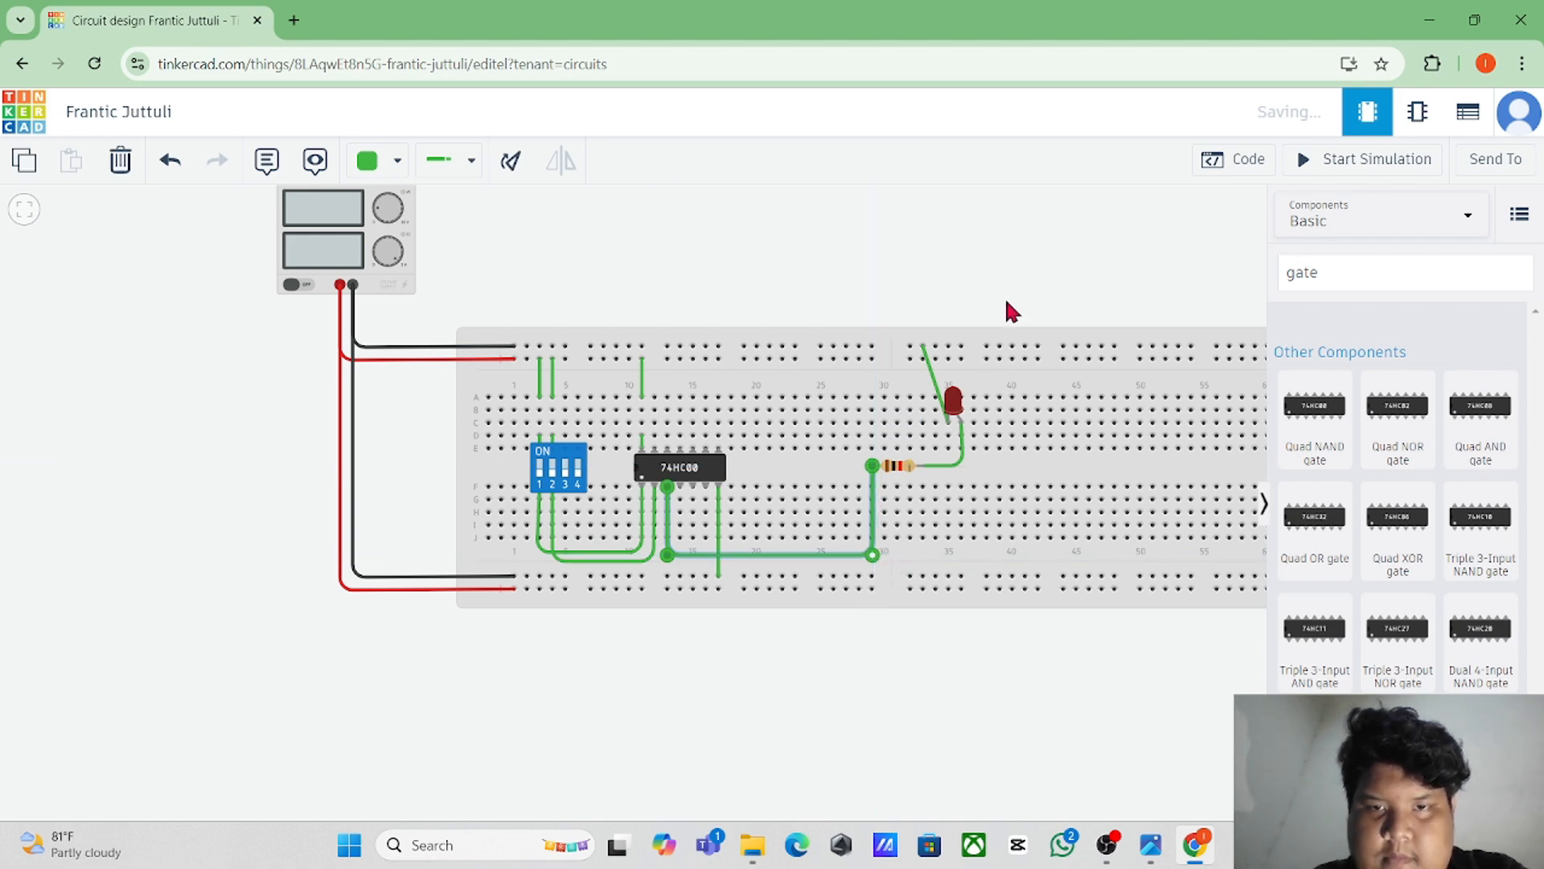
left_click(1007, 298)
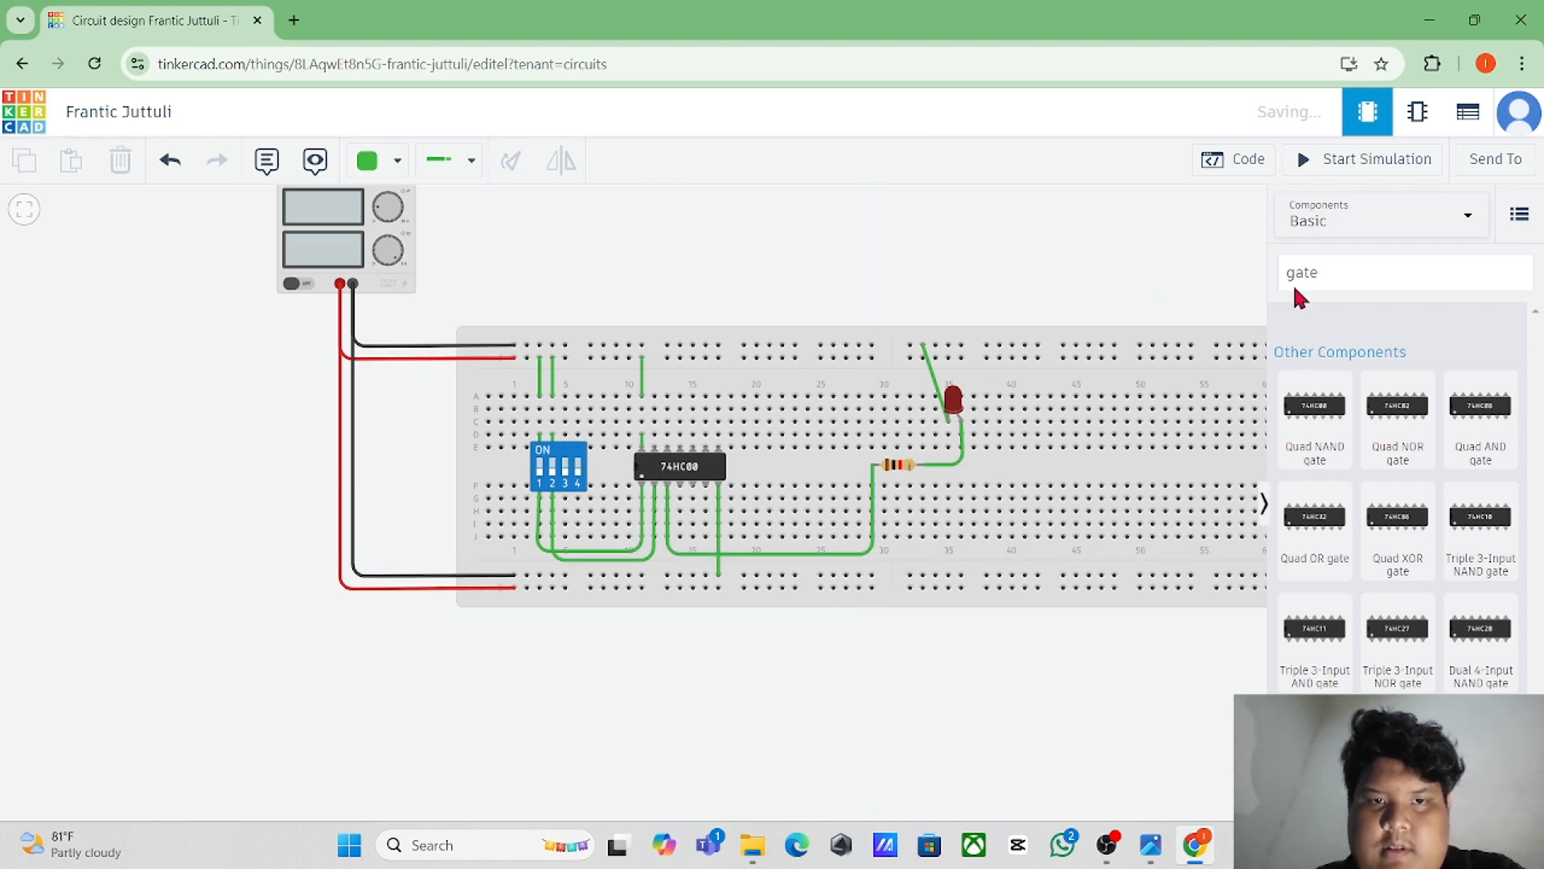
Step: Simulate the NAND circuit, toggle DIP switches 1 and 2 while observing the LED, and stop the simulation
left_click(1345, 165)
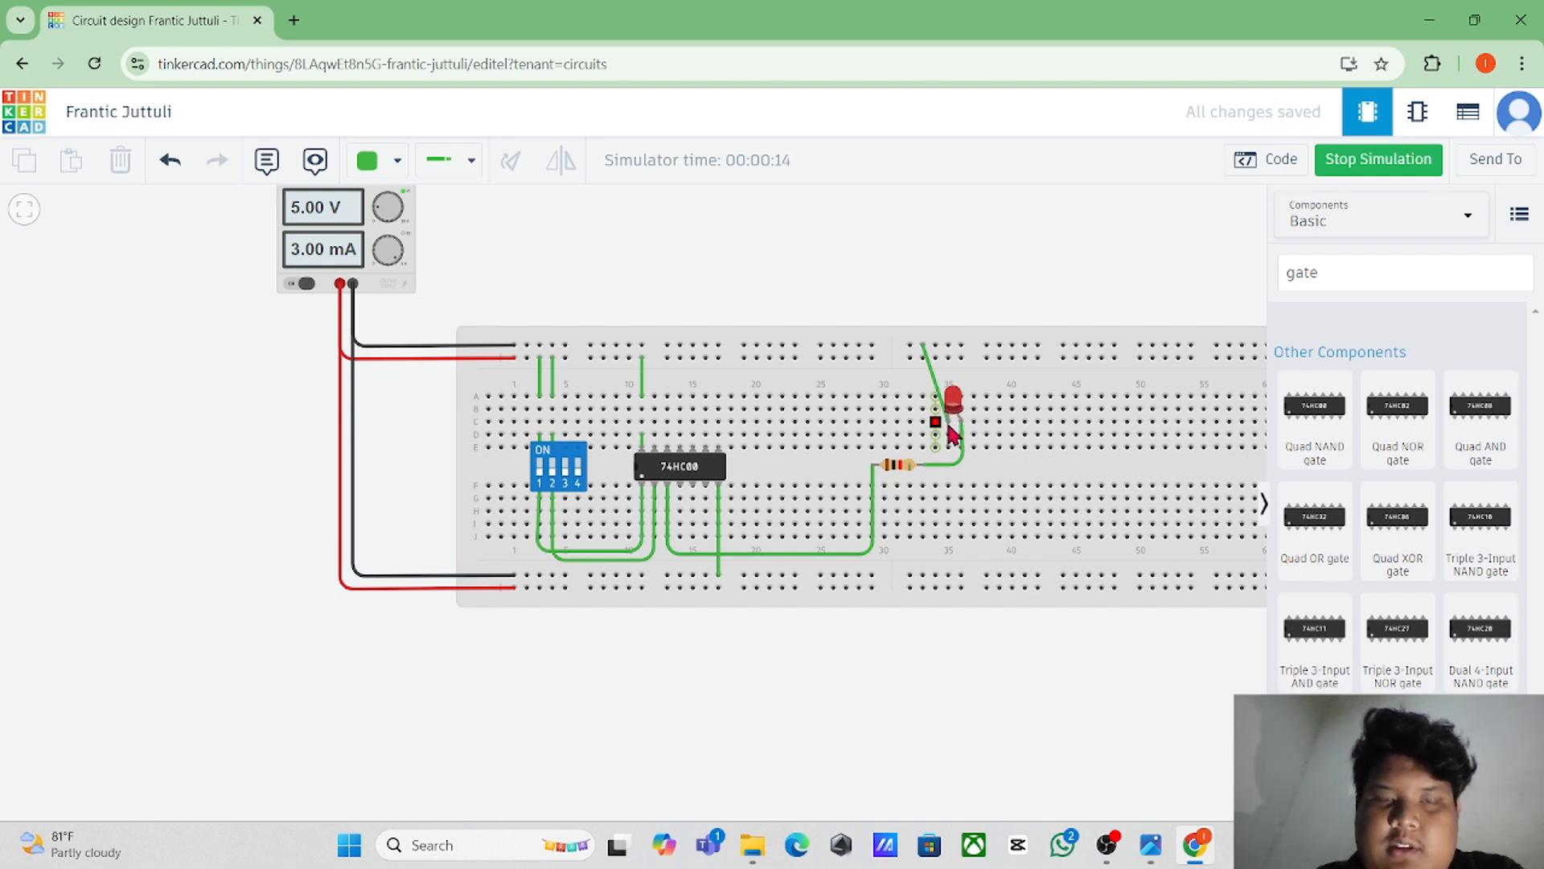
left_click(552, 483)
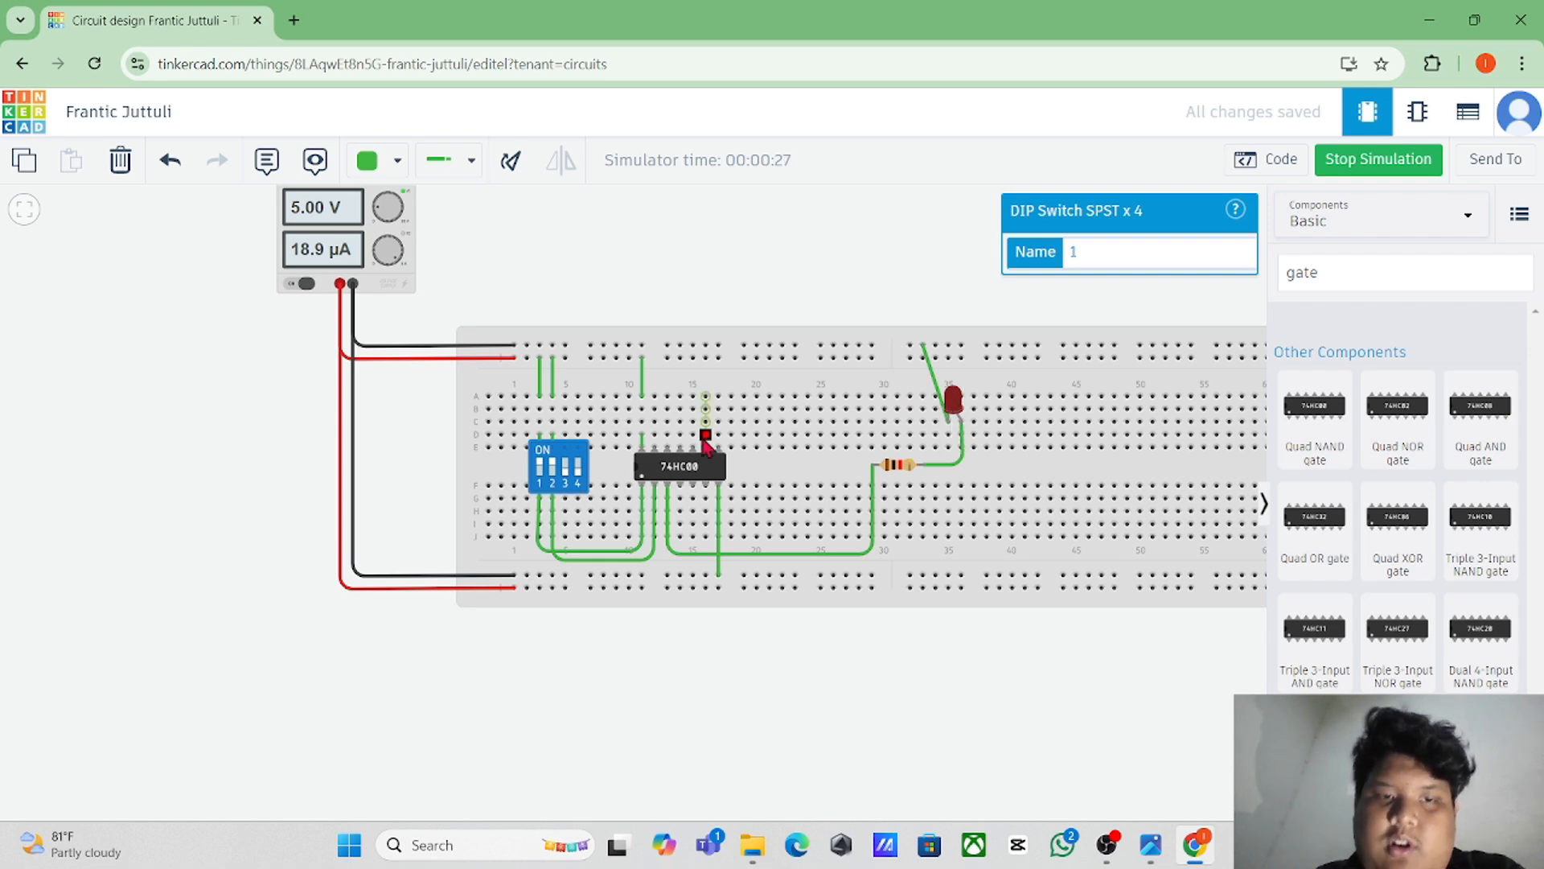
left_click(555, 475)
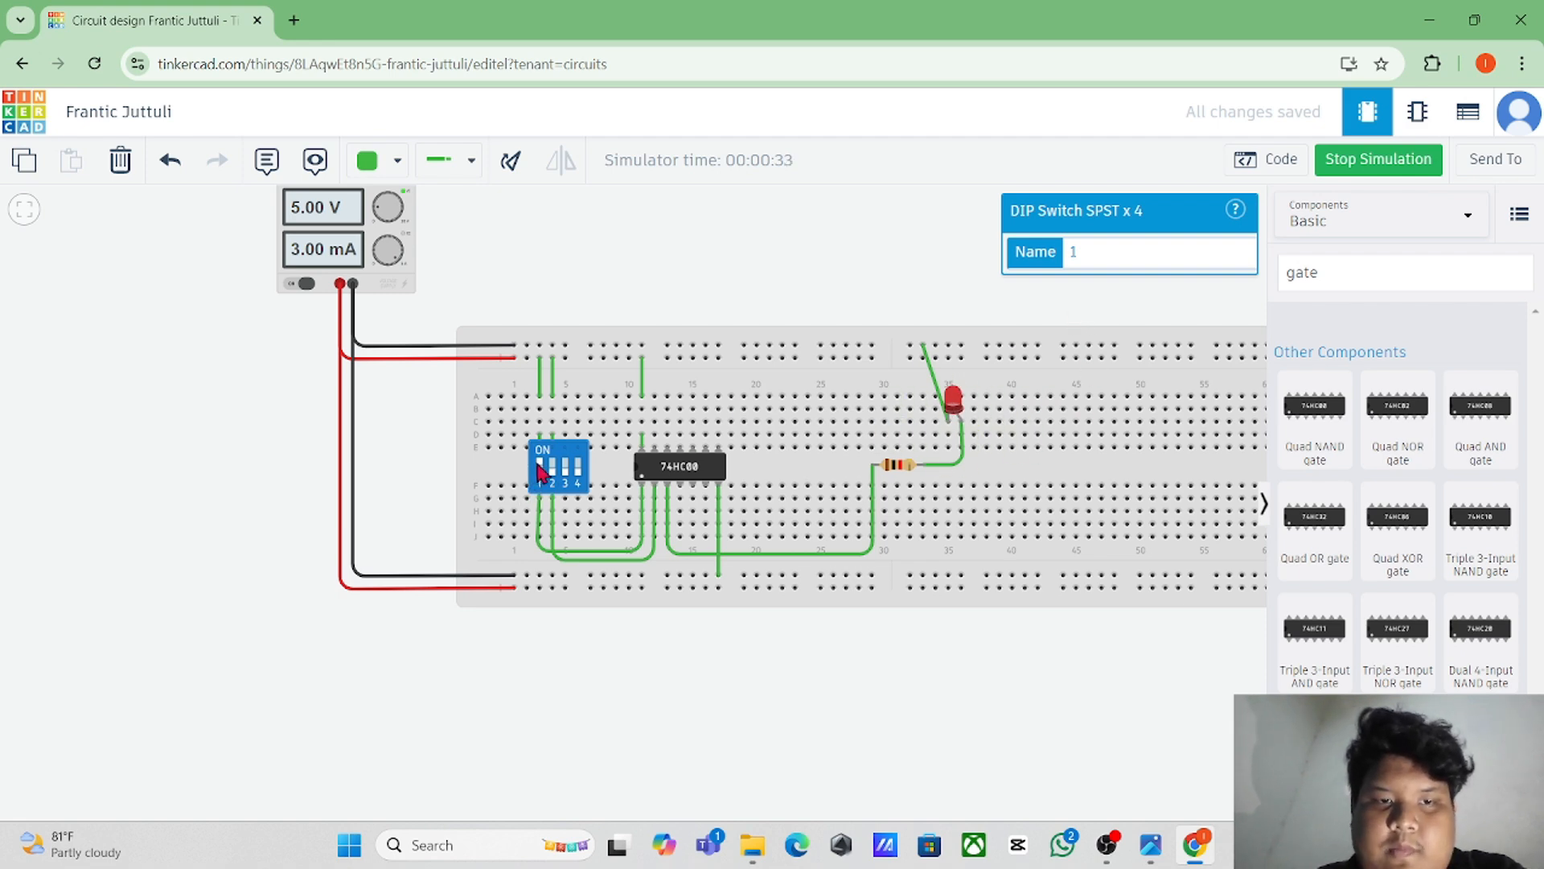
left_click(1357, 175)
Step: Delete the 74HC00 from the breadboard and place a Quad NOR gate in the same position
left_click(690, 481)
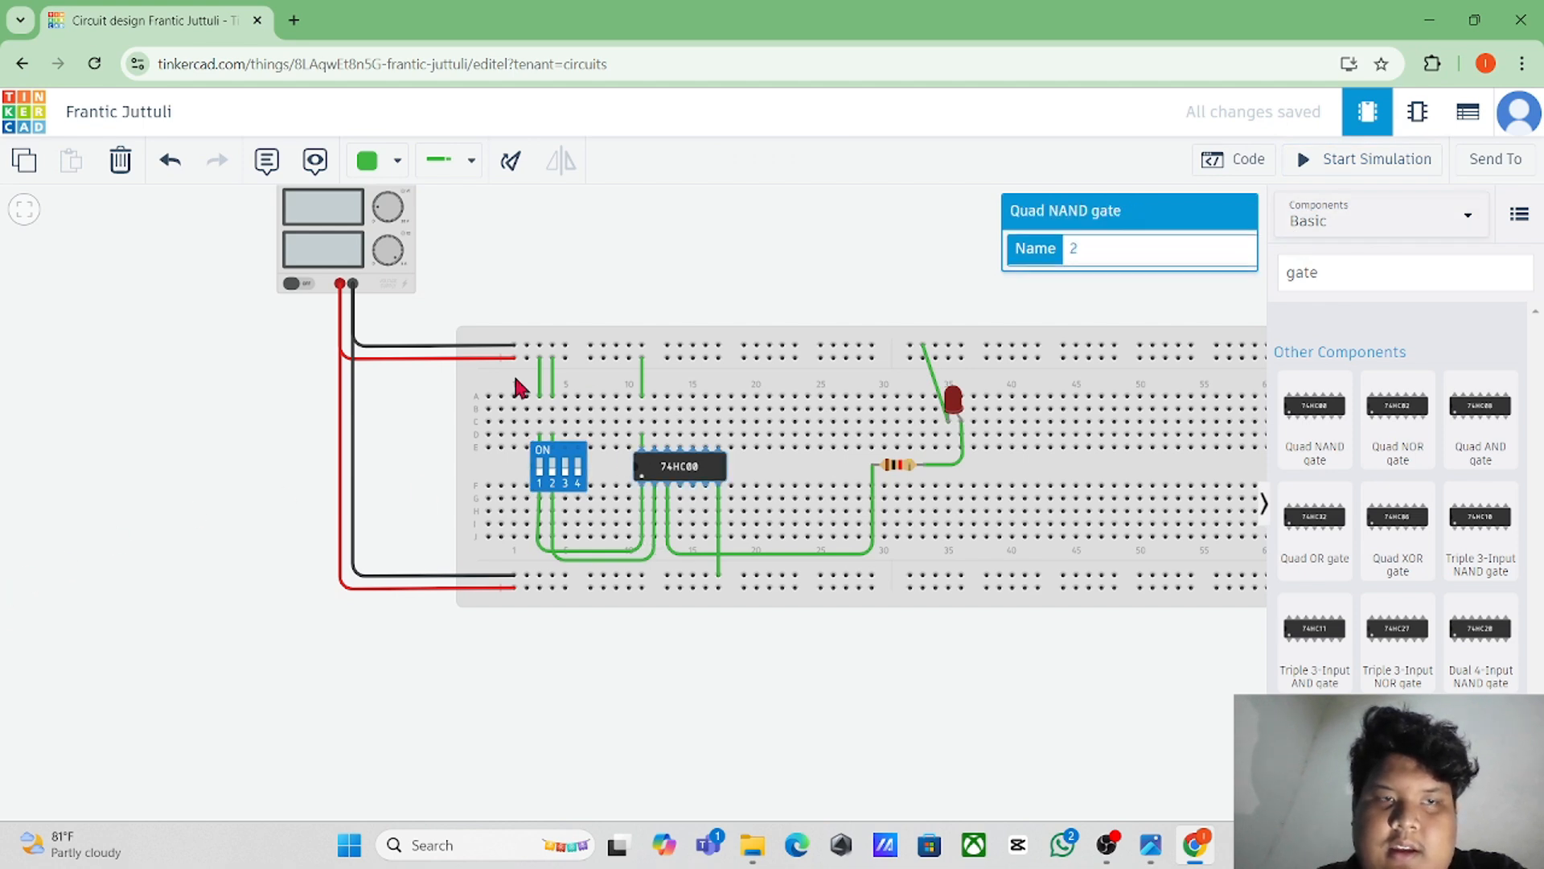
left_click(119, 160)
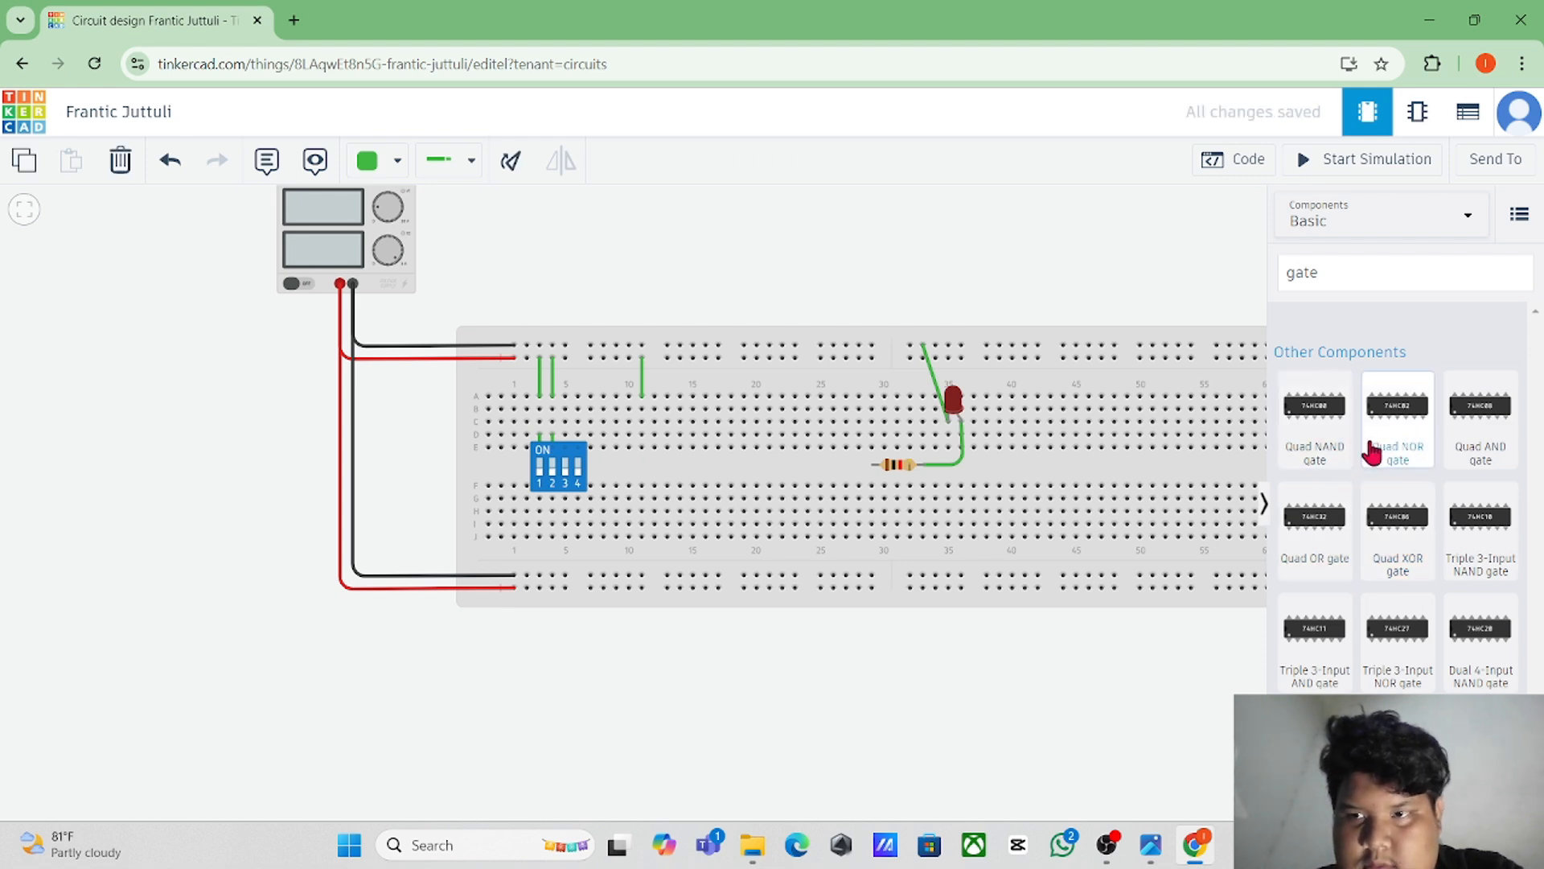
left_click_drag(1385, 428, 685, 481)
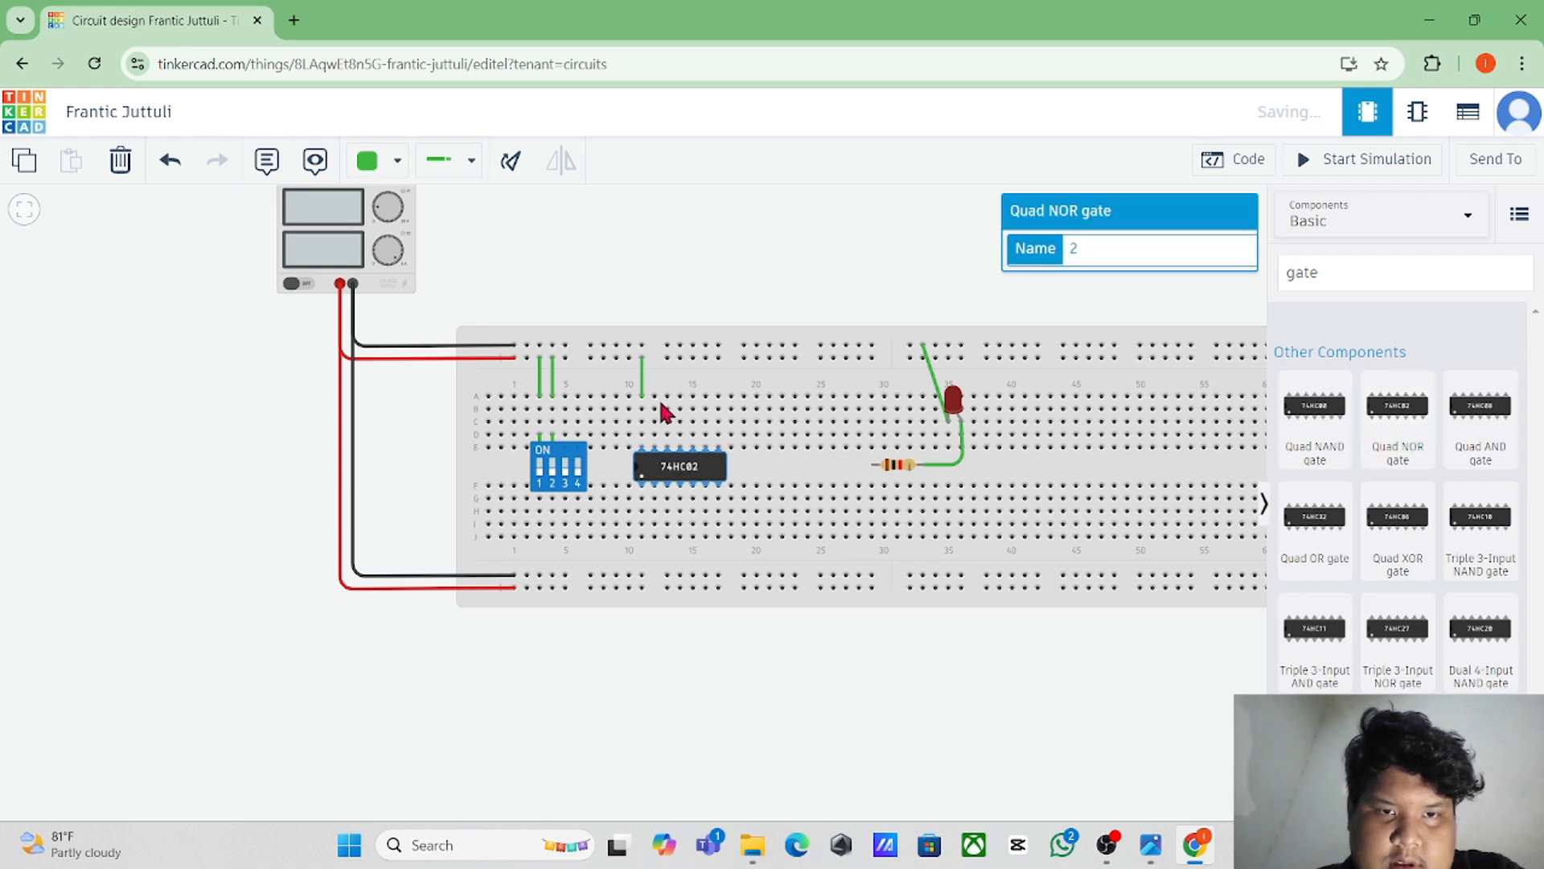
Step: Connect the 74HC02's upper-left pin to row D of its column with a green wire, and its last lower pin to the lower negative rail
left_click(643, 447)
left_click(642, 435)
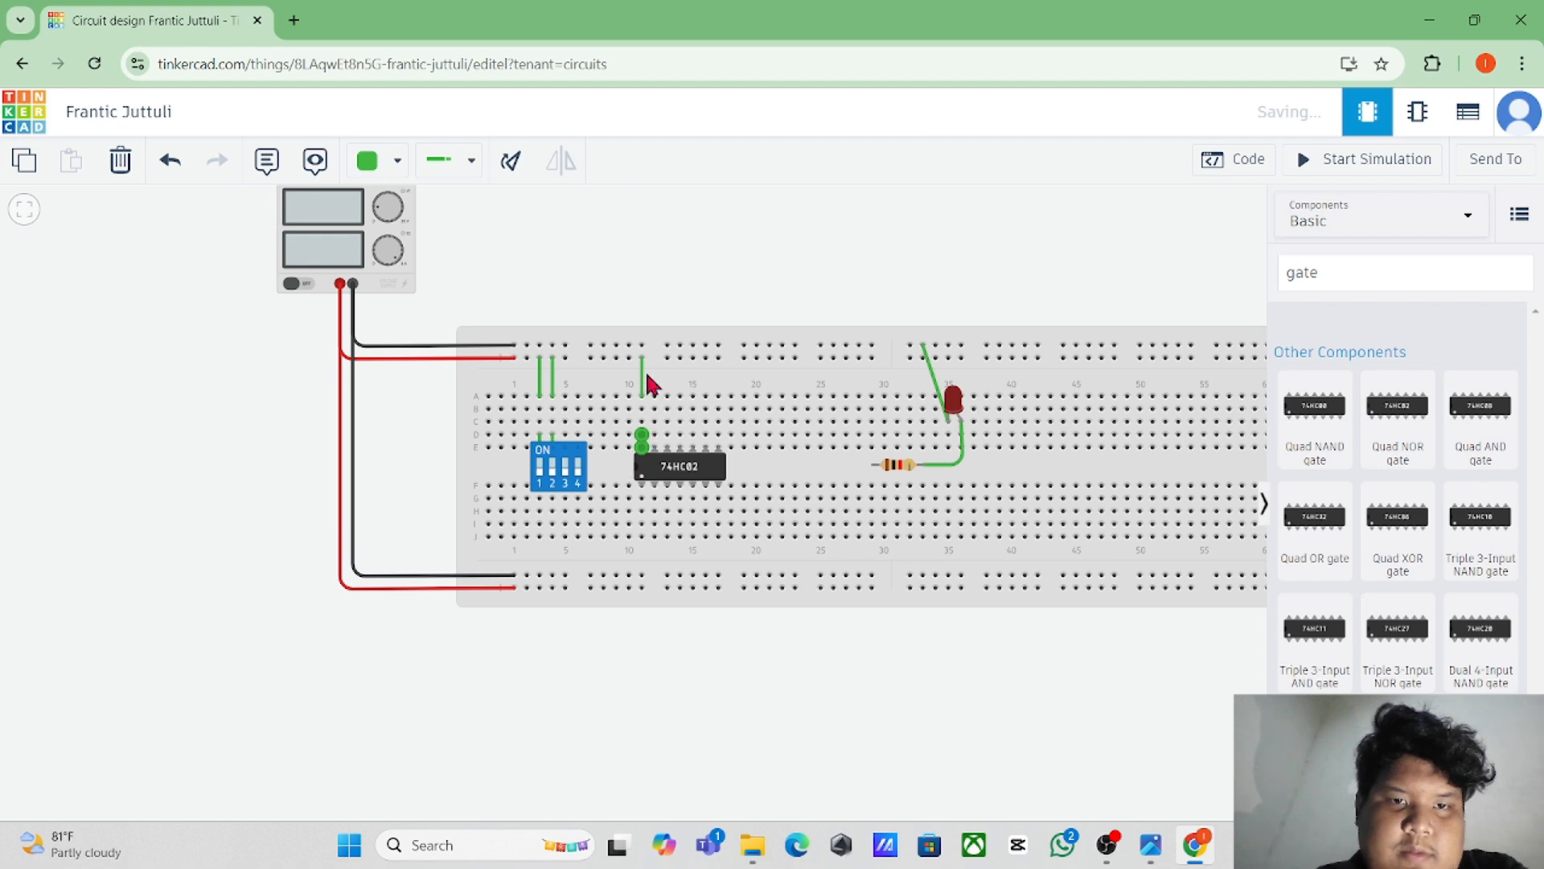
left_click(716, 484)
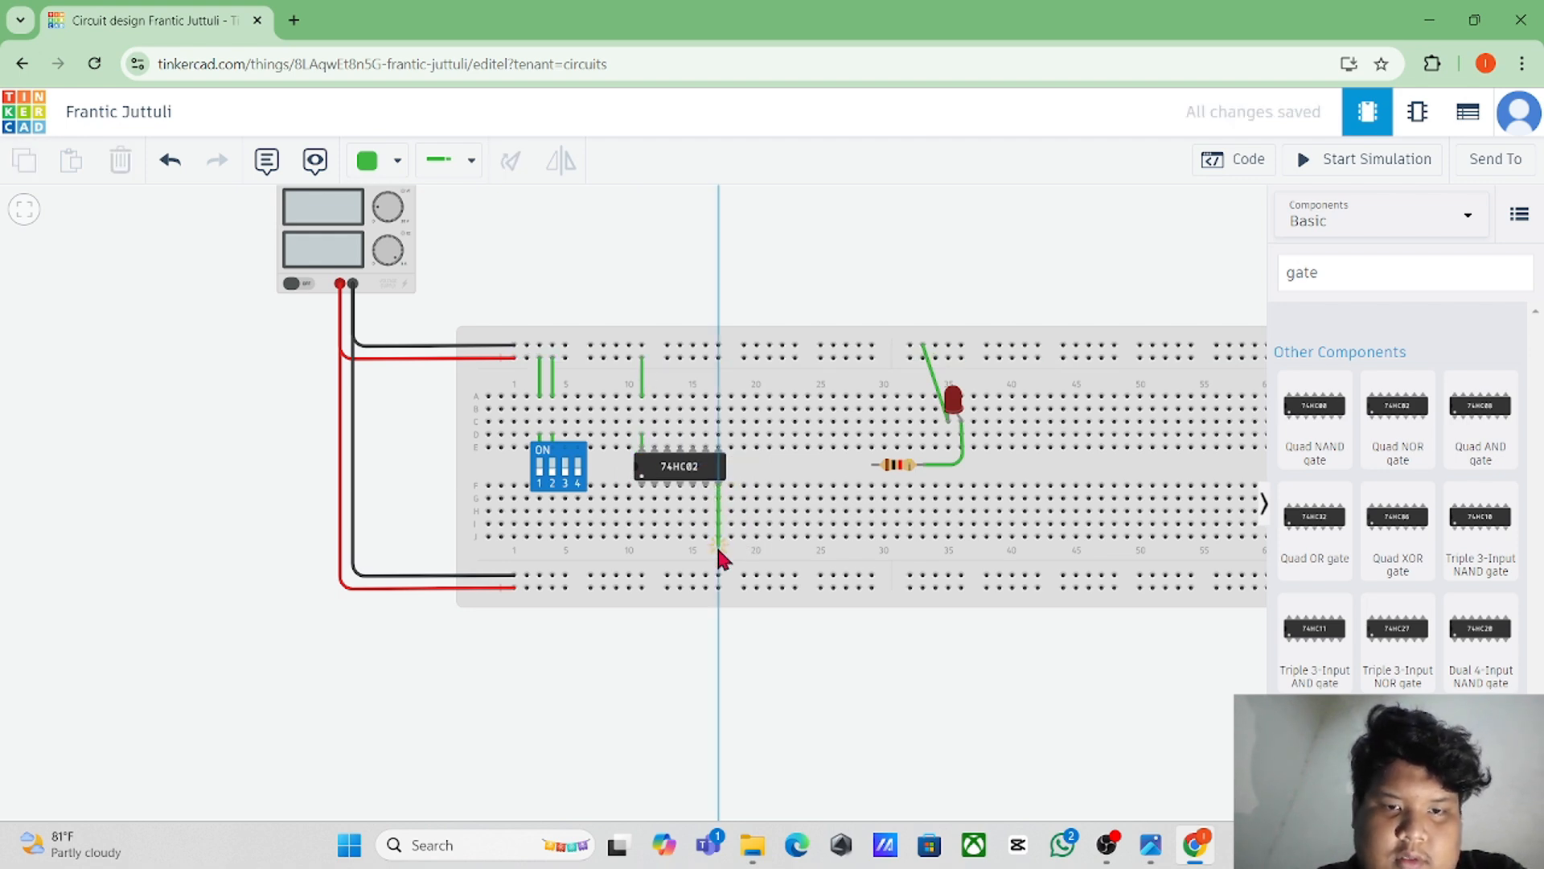
left_click(717, 576)
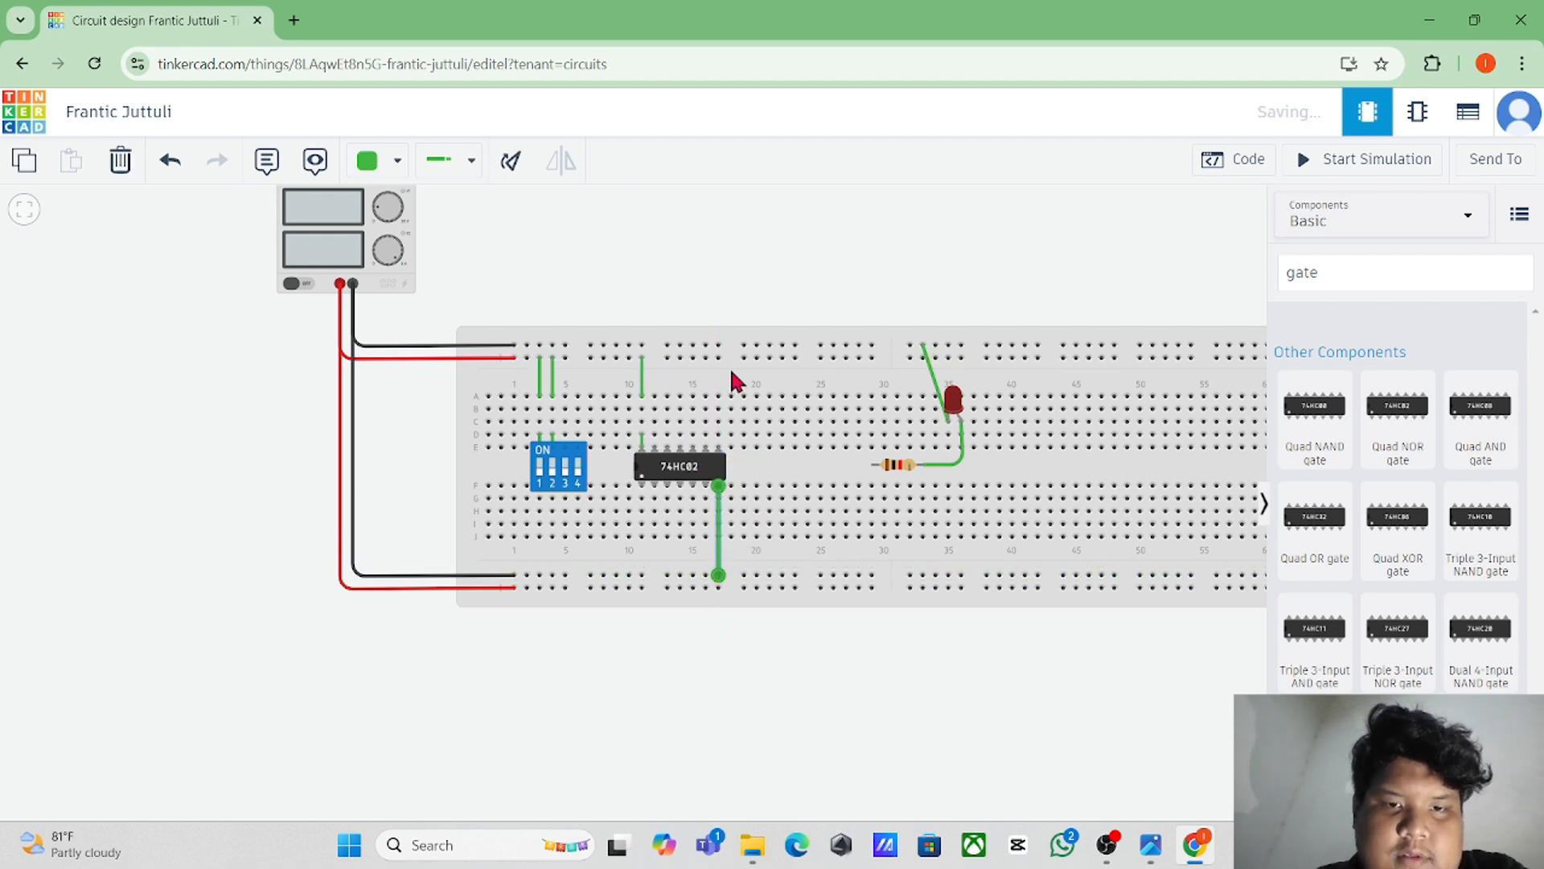
Step: Wire the 74HC02's first lower pin to DIP switch terminal 1A, routing below the terminal rows
left_click(642, 487)
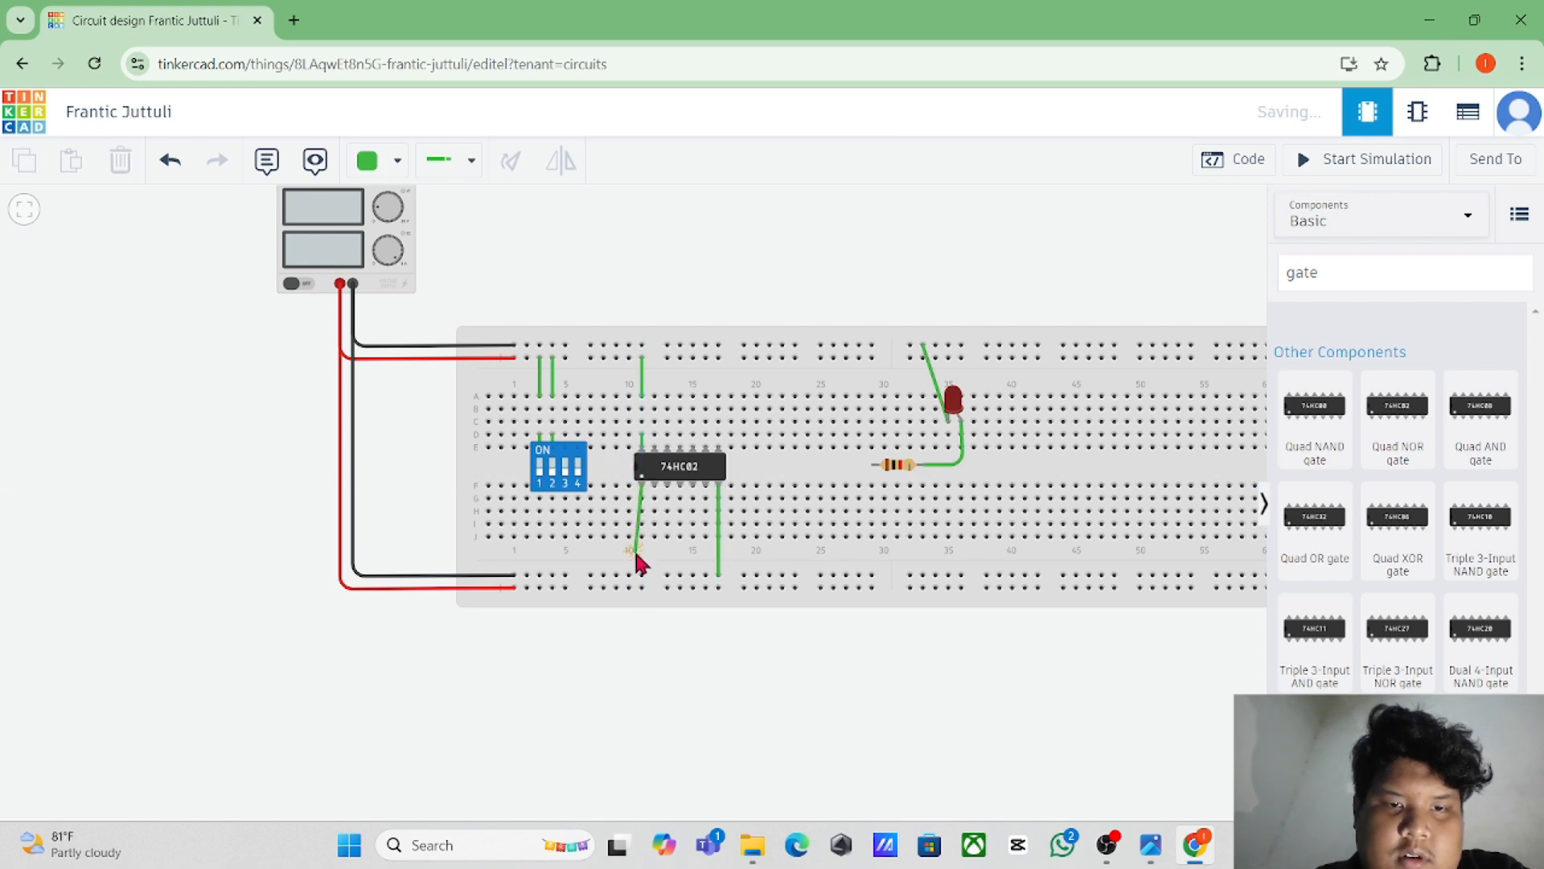
left_click(640, 554)
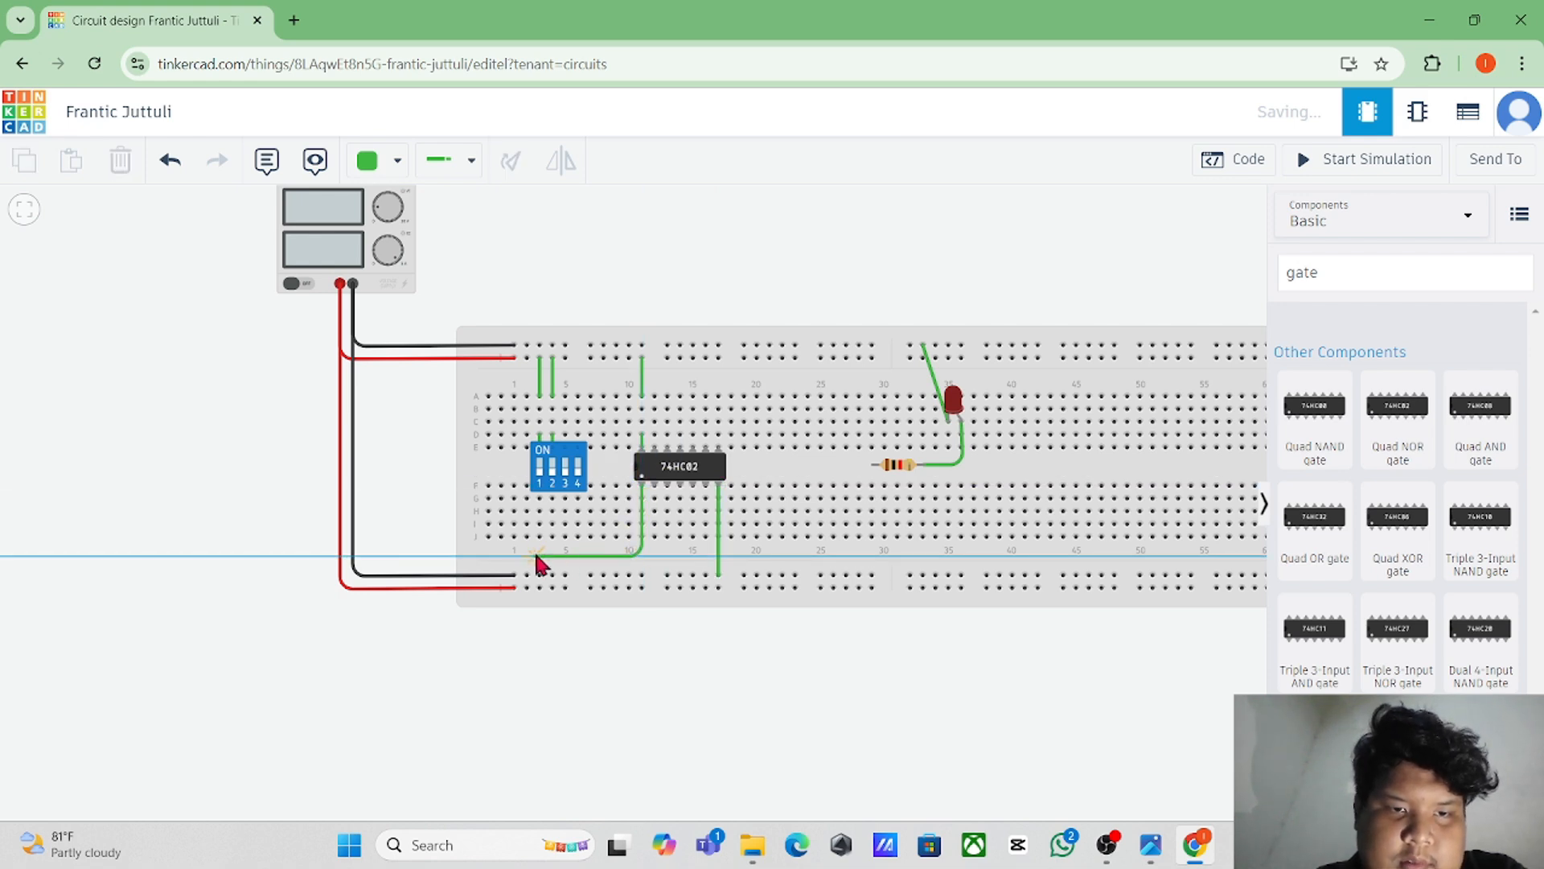
left_click(535, 555)
left_click(539, 486)
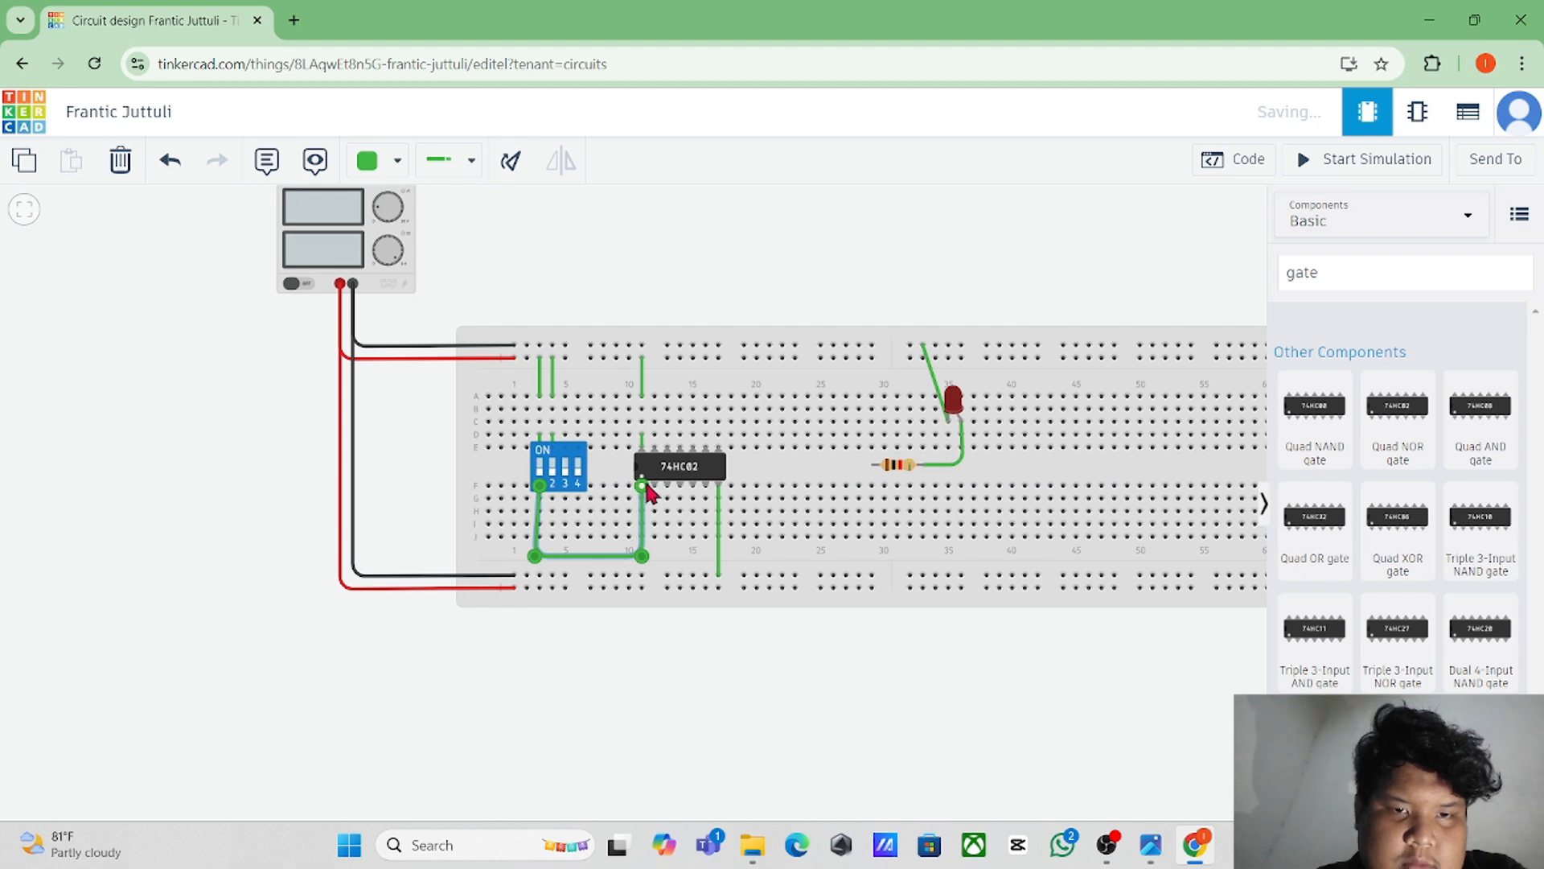
Step: Wire DIP switch terminal 2A to the 74HC02's second lower pin, routing below the terminal rows
left_click(553, 485)
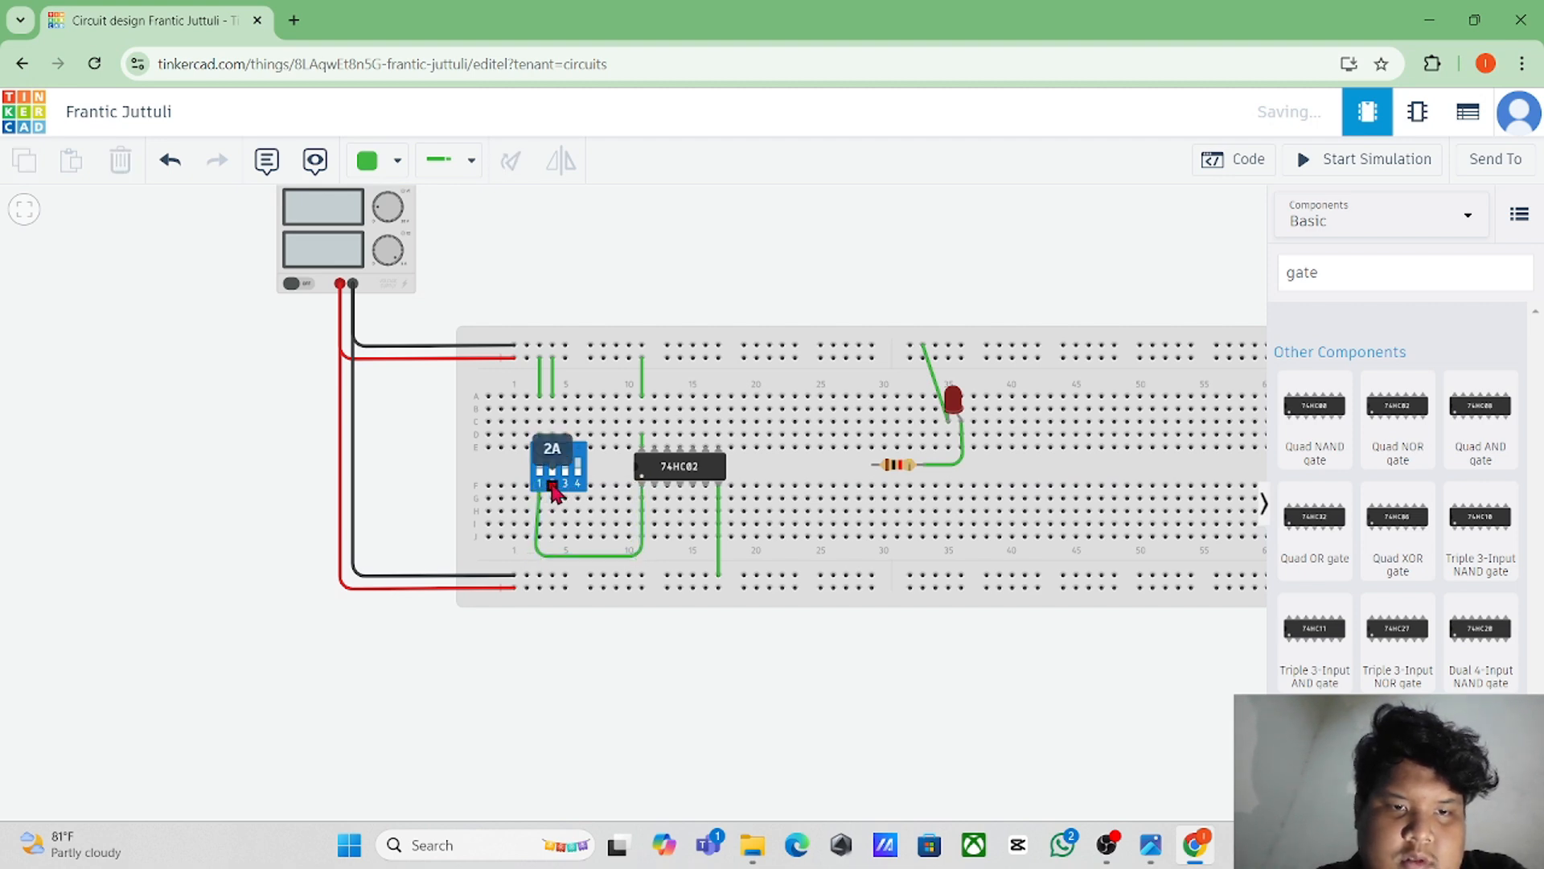
left_click(552, 556)
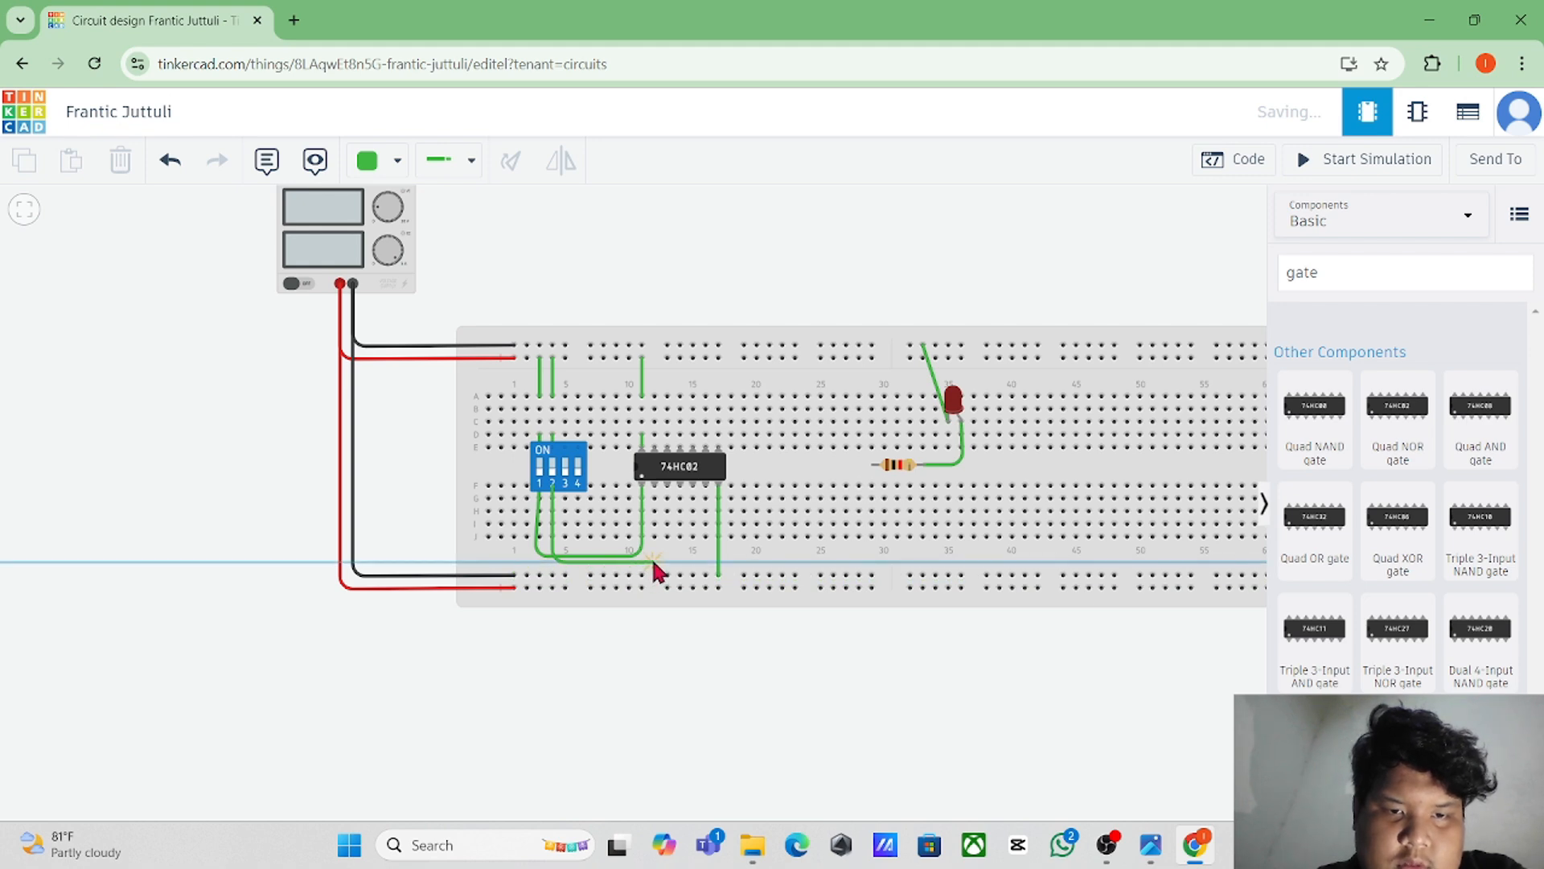
left_click(652, 561)
left_click(655, 486)
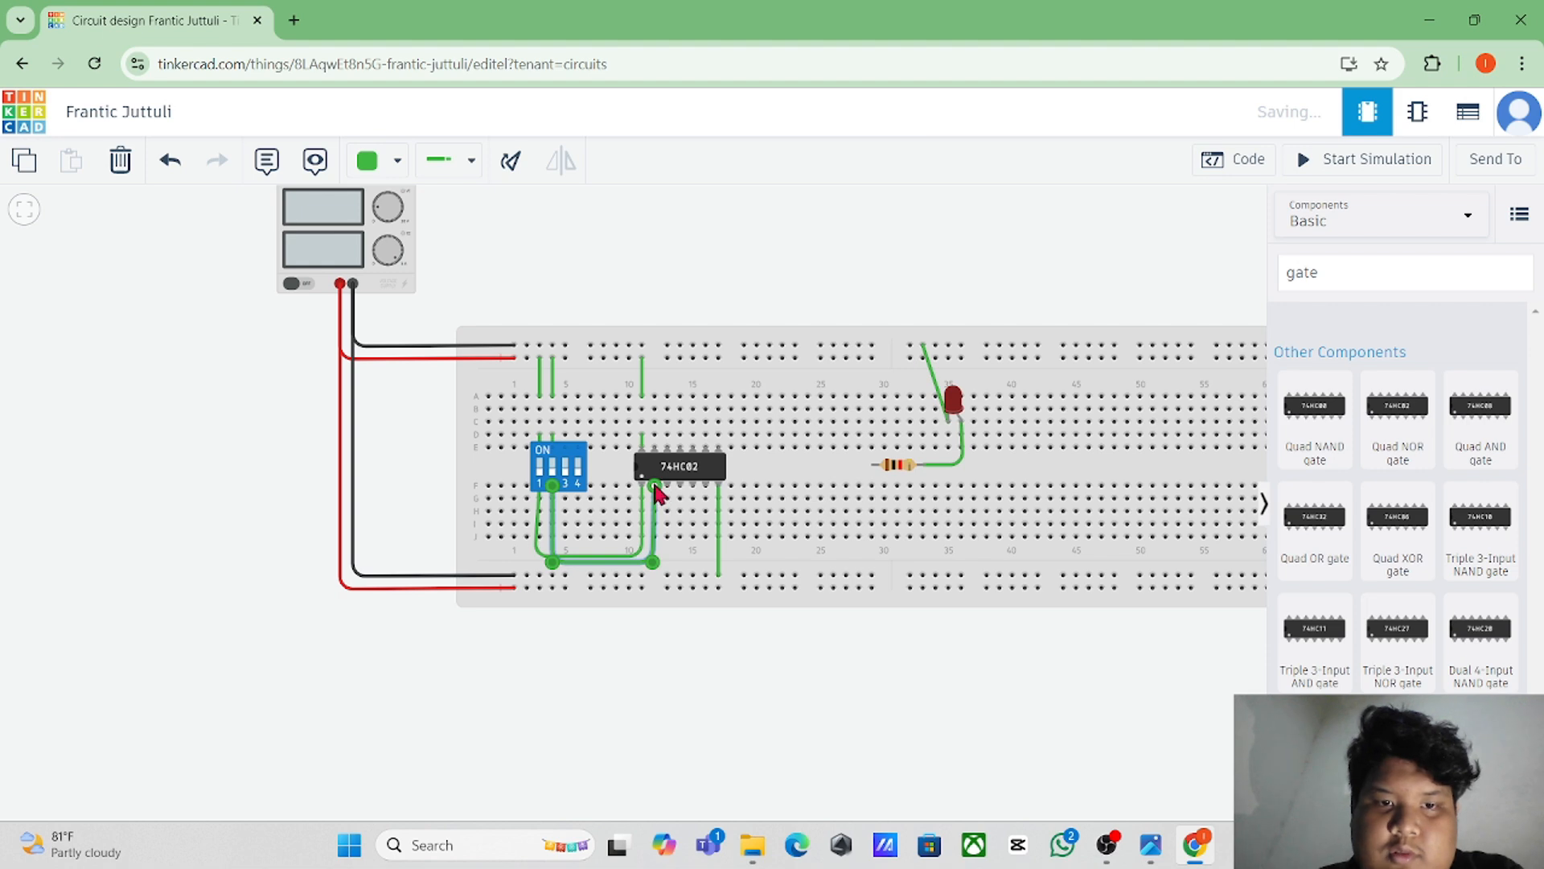
left_click(642, 484)
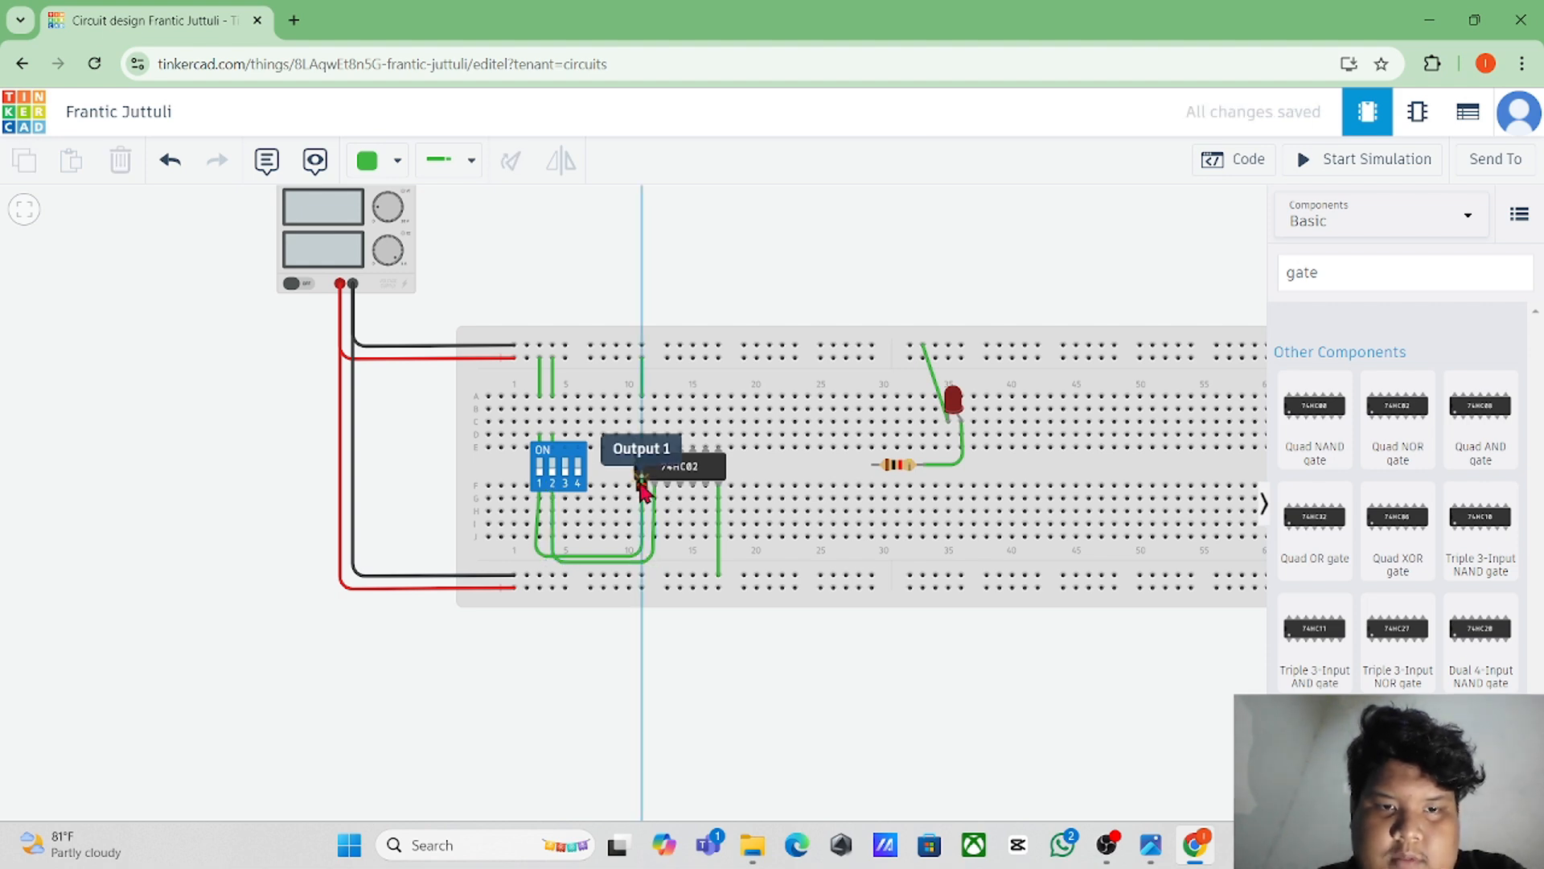
left_click(655, 485)
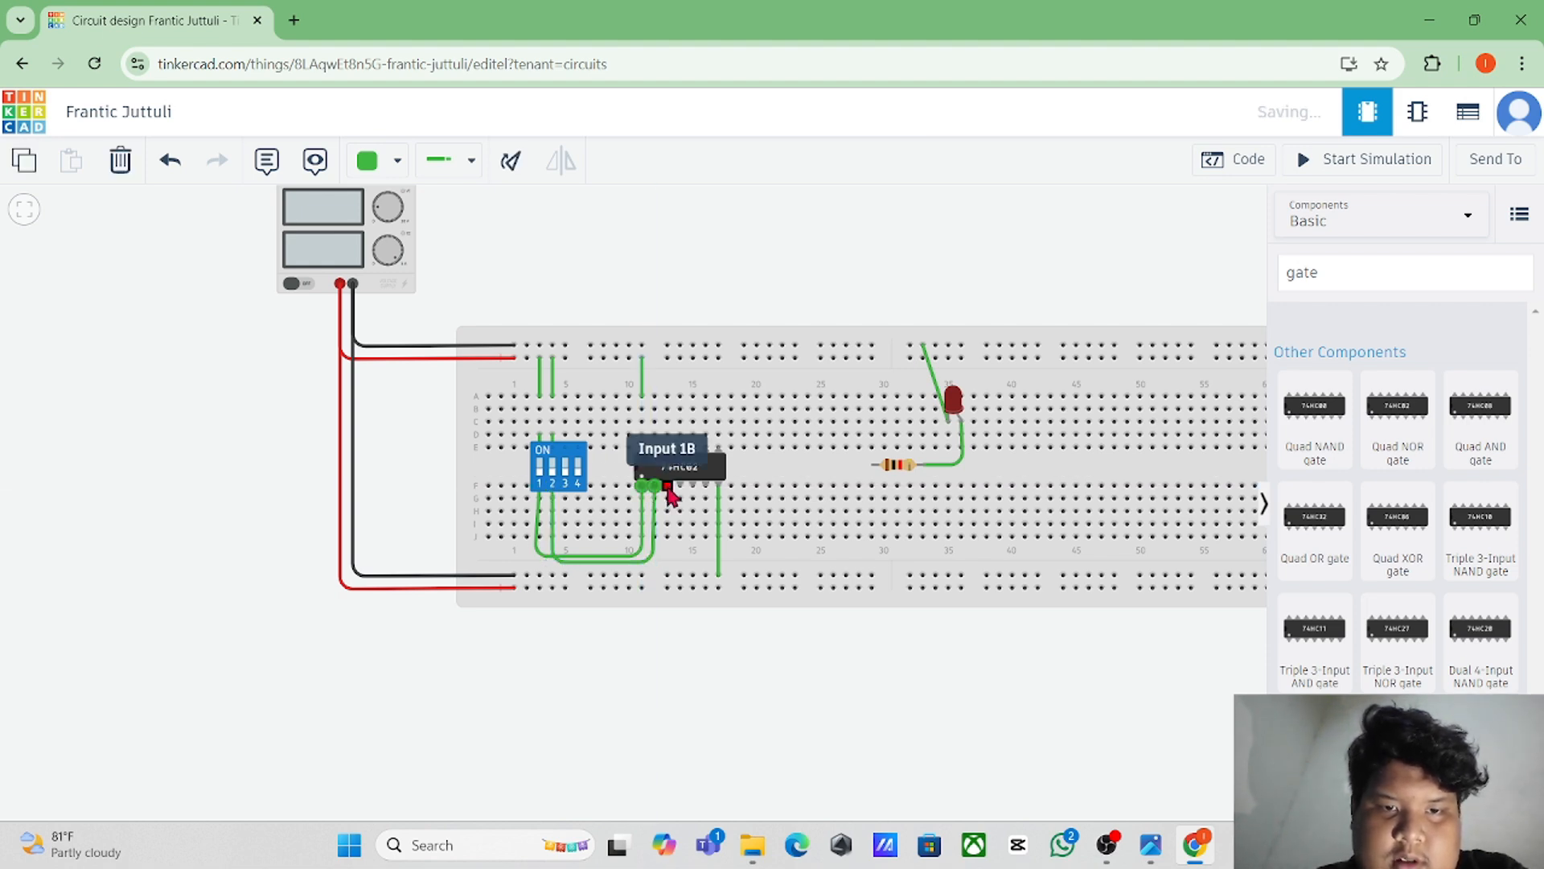
left_click(667, 486)
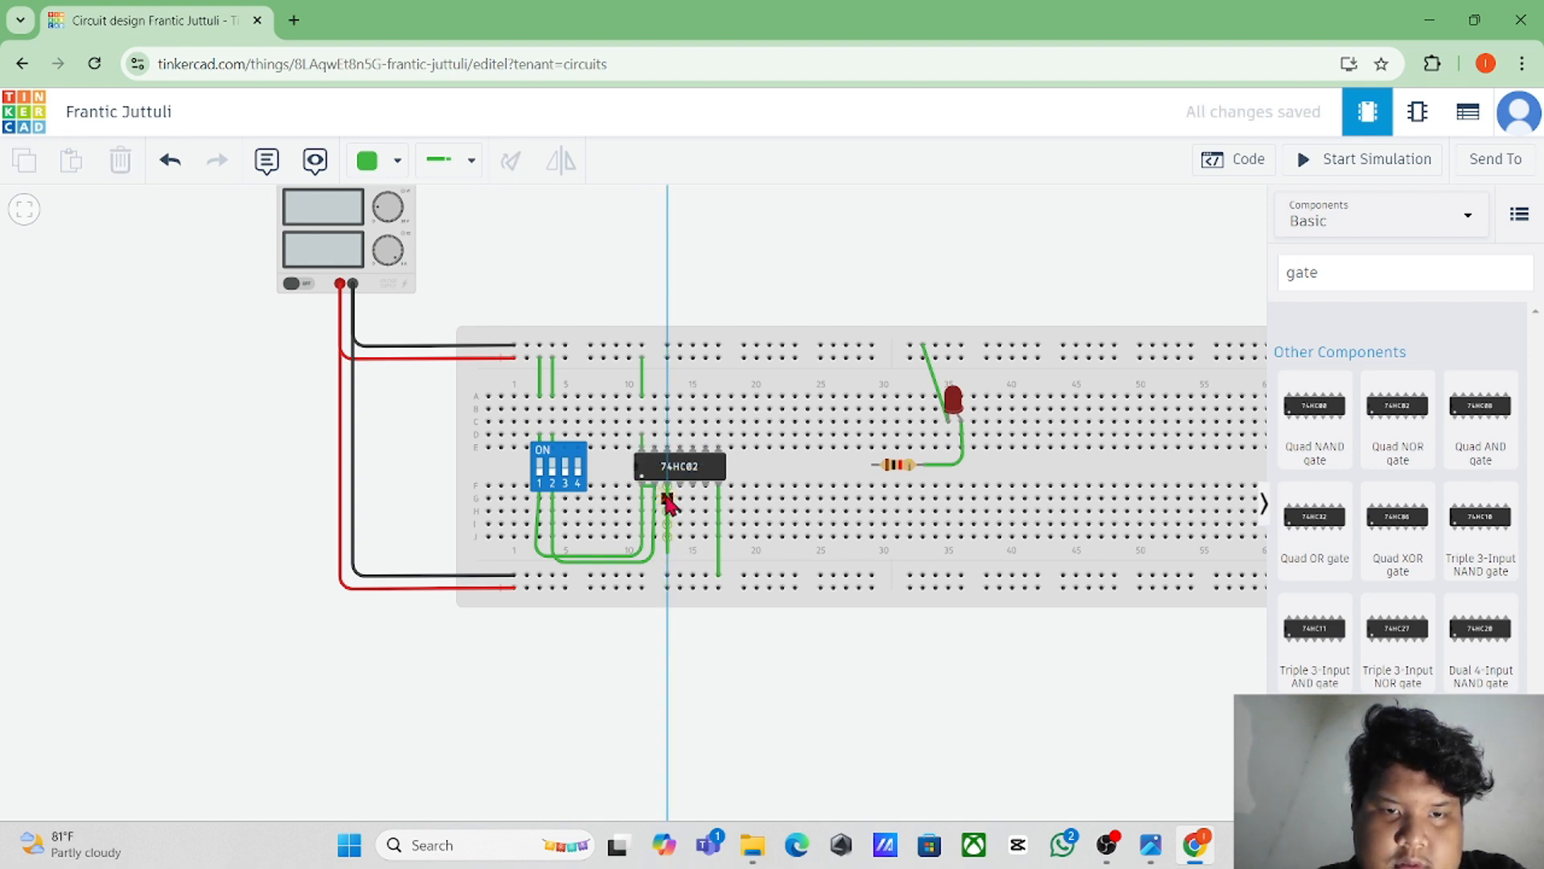
left_click(171, 173)
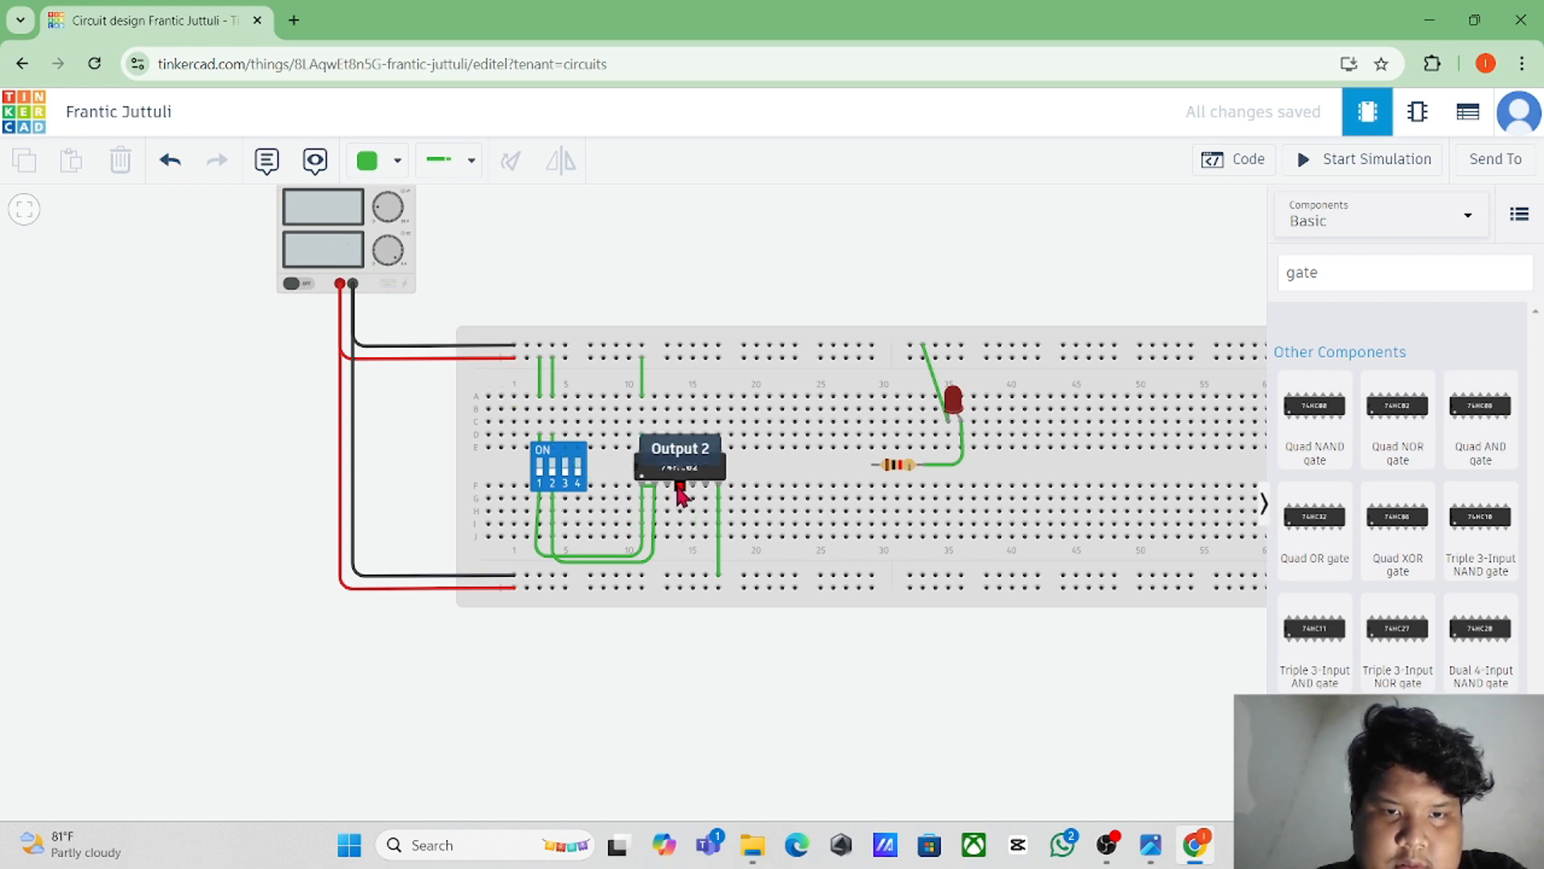
Step: Wire the 74HC02's Output 2 pin to the resistor's left terminal, routing below the terminal rows
left_click(679, 489)
left_click(681, 554)
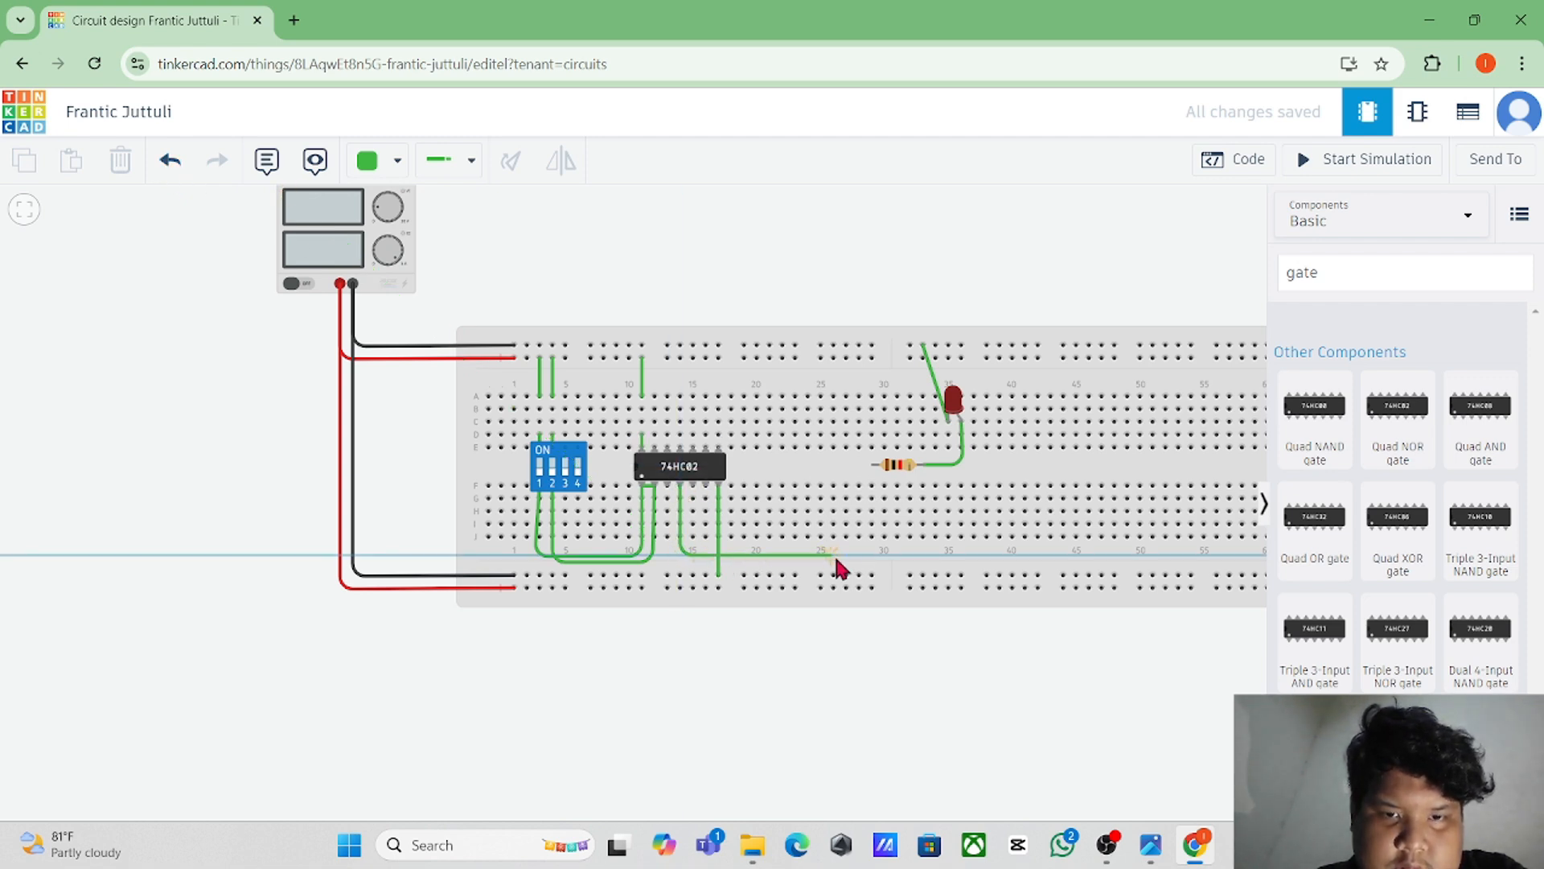
left_click(872, 553)
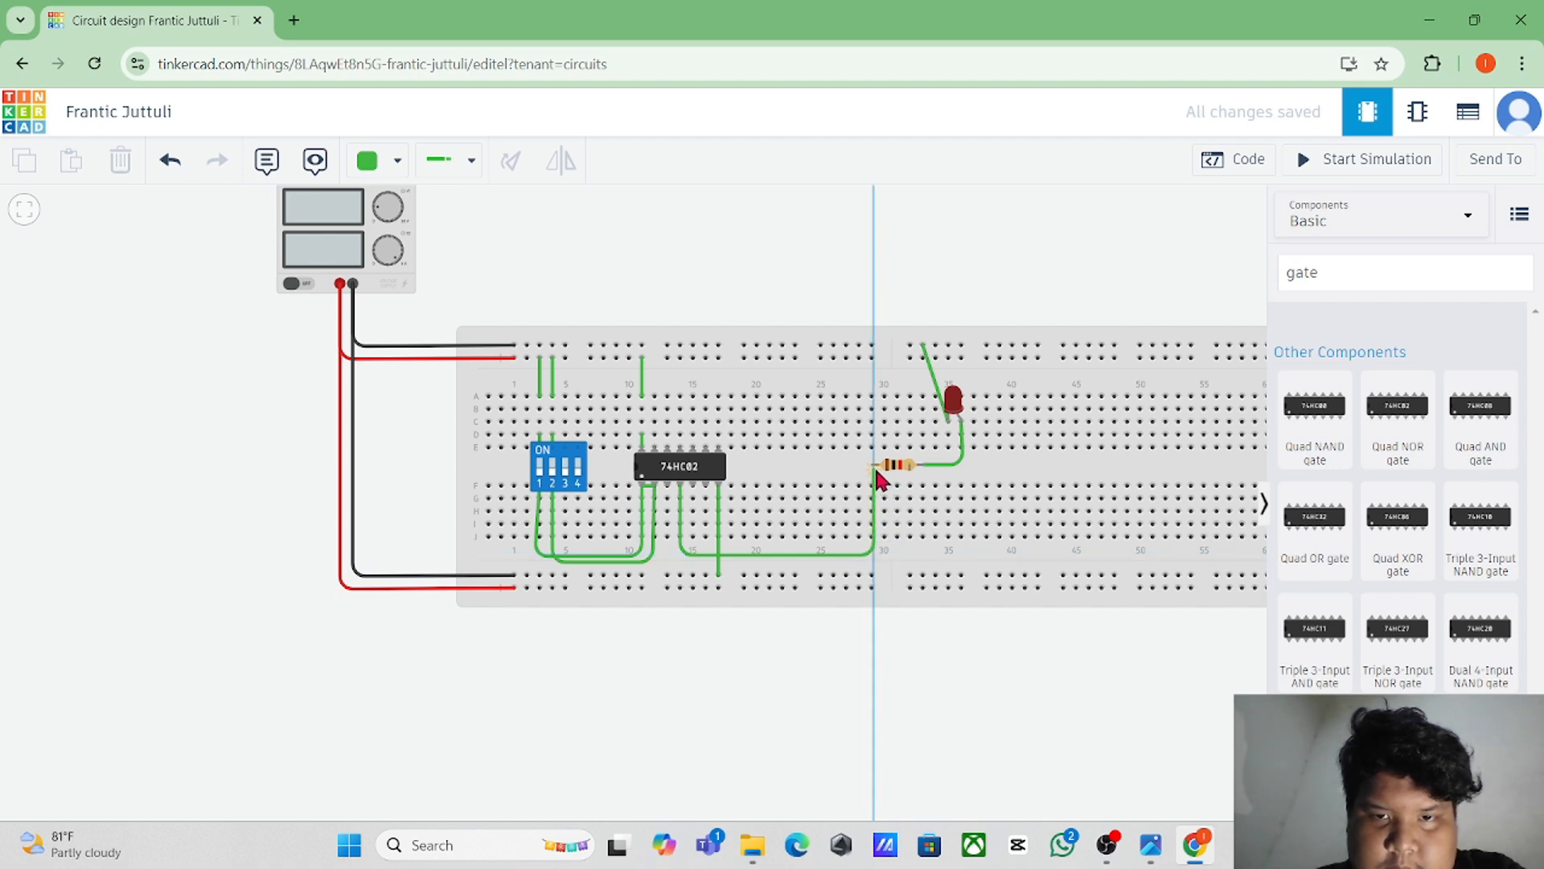
left_click(873, 465)
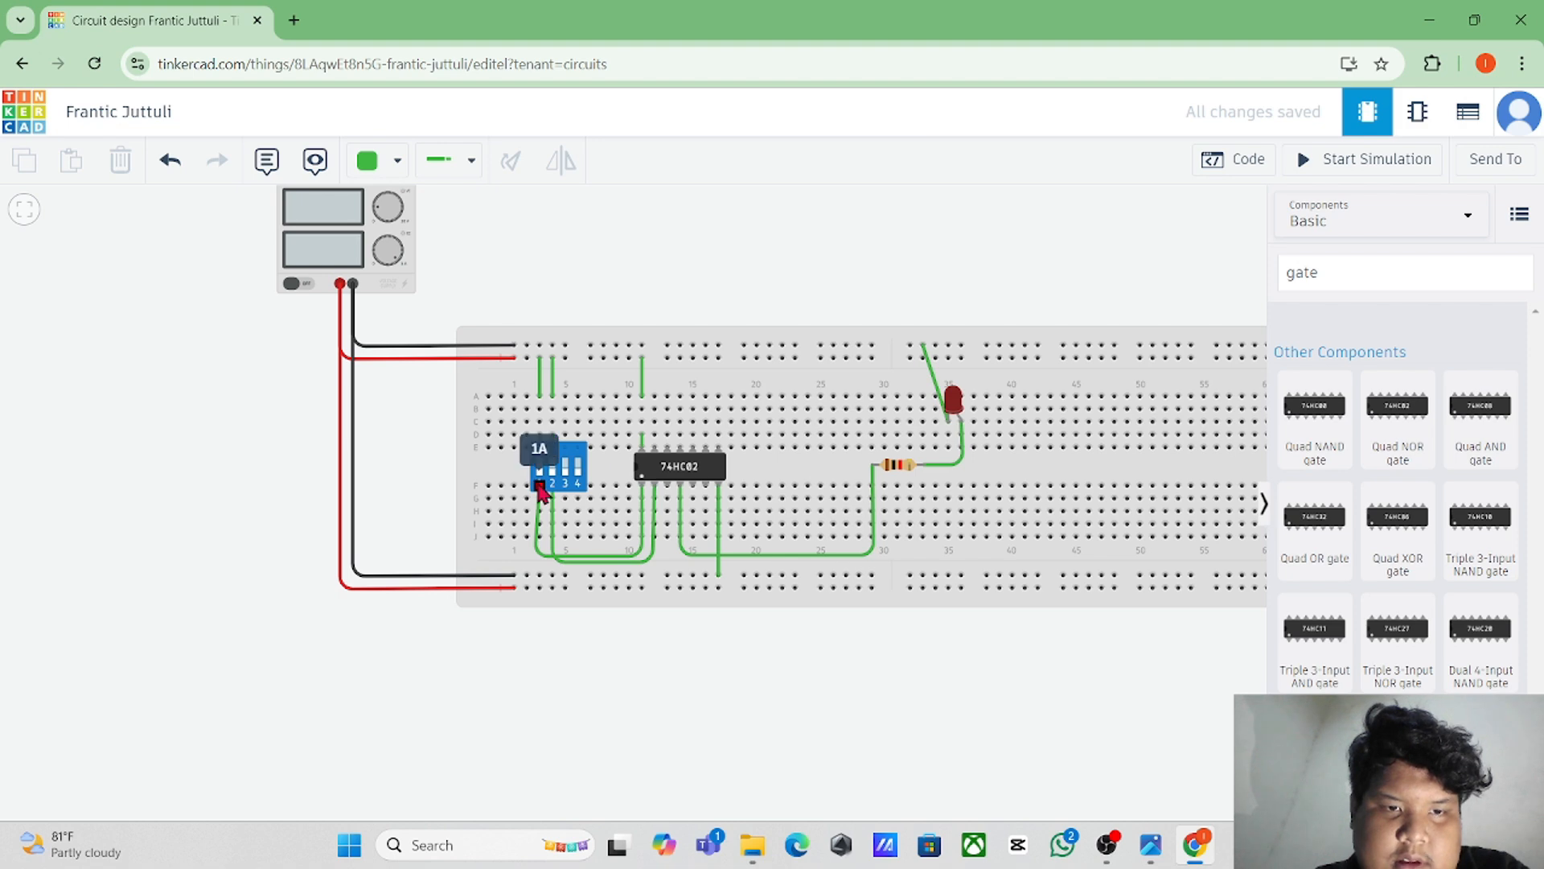
Step: Delete the wire between the 74HC02's Output 2 pin and the resistor
left_click(680, 487)
left_click(867, 460)
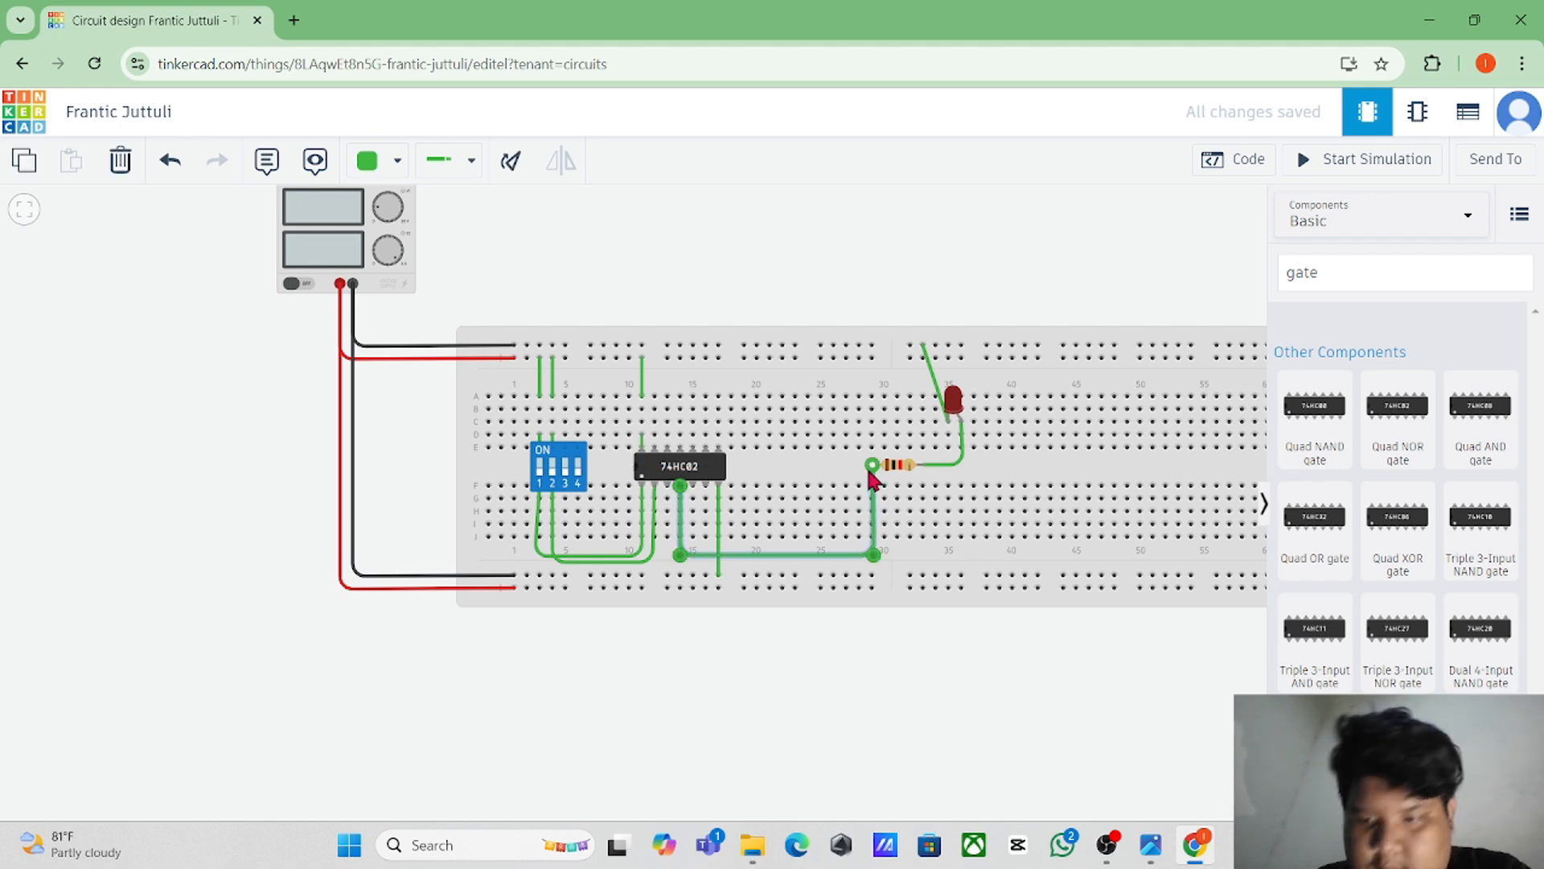
key("Delete")
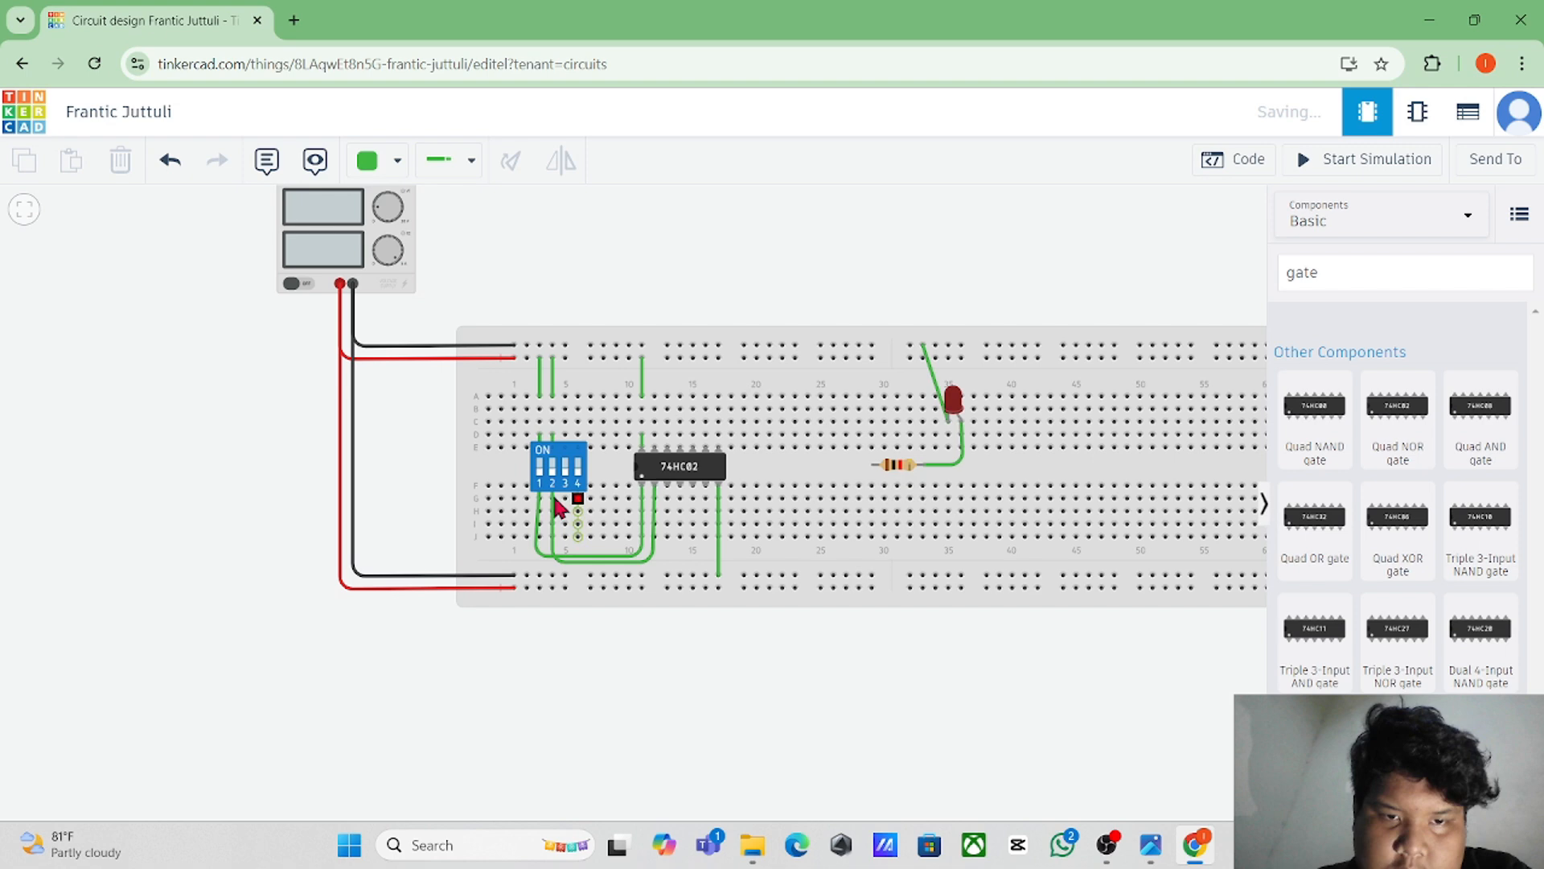
Step: Wire the 74HC02's Input 1B pin to DIP switch terminal 1A and remove the wire joining that terminal to Output 1
left_click(666, 486)
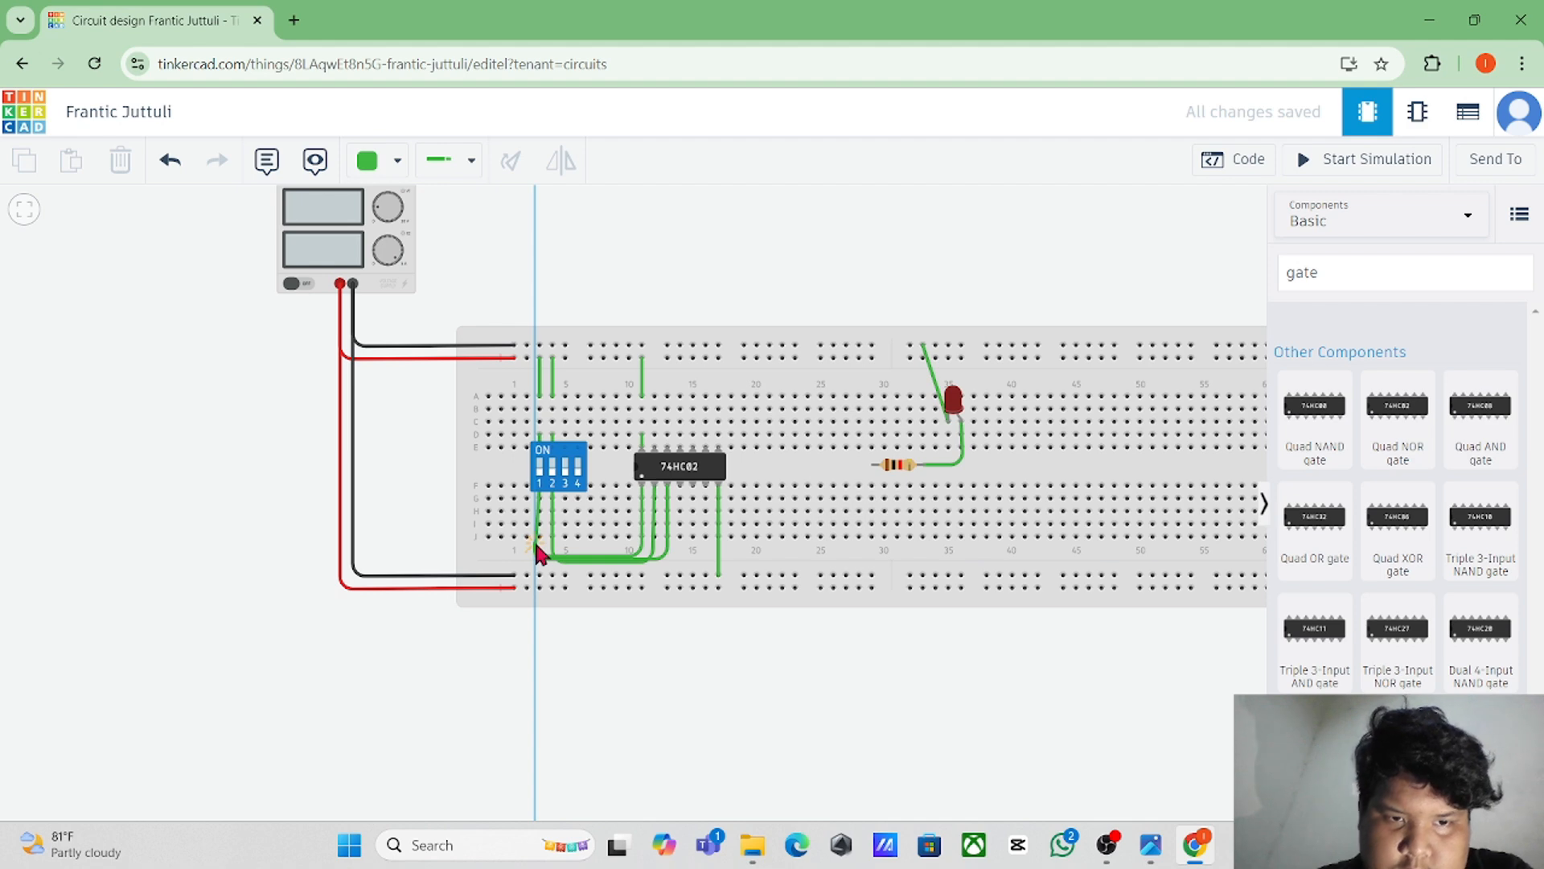
left_click(539, 485)
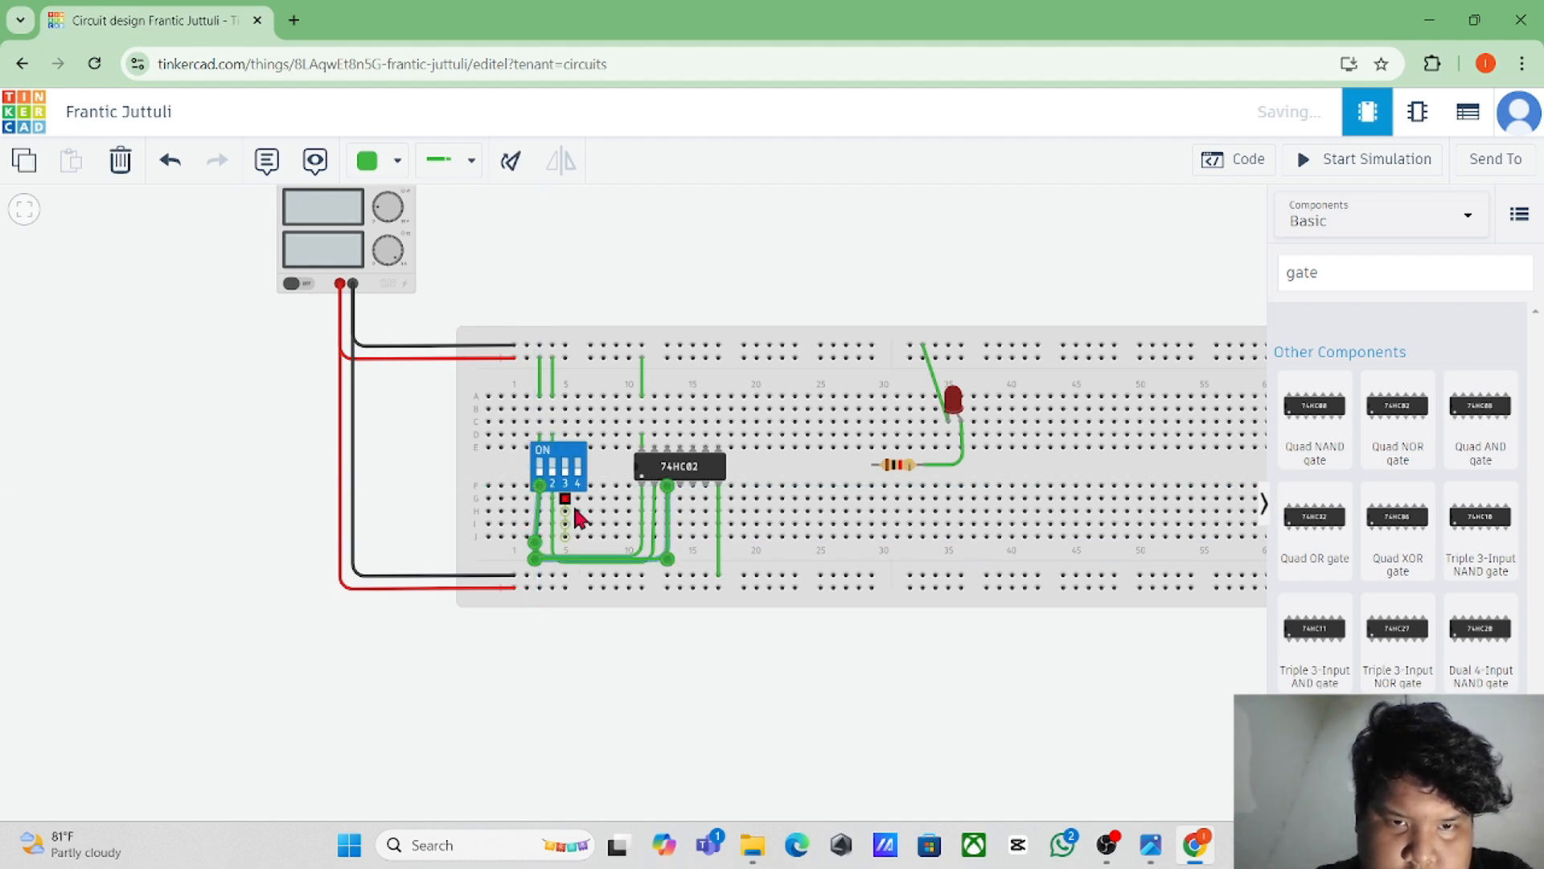
key("Escape")
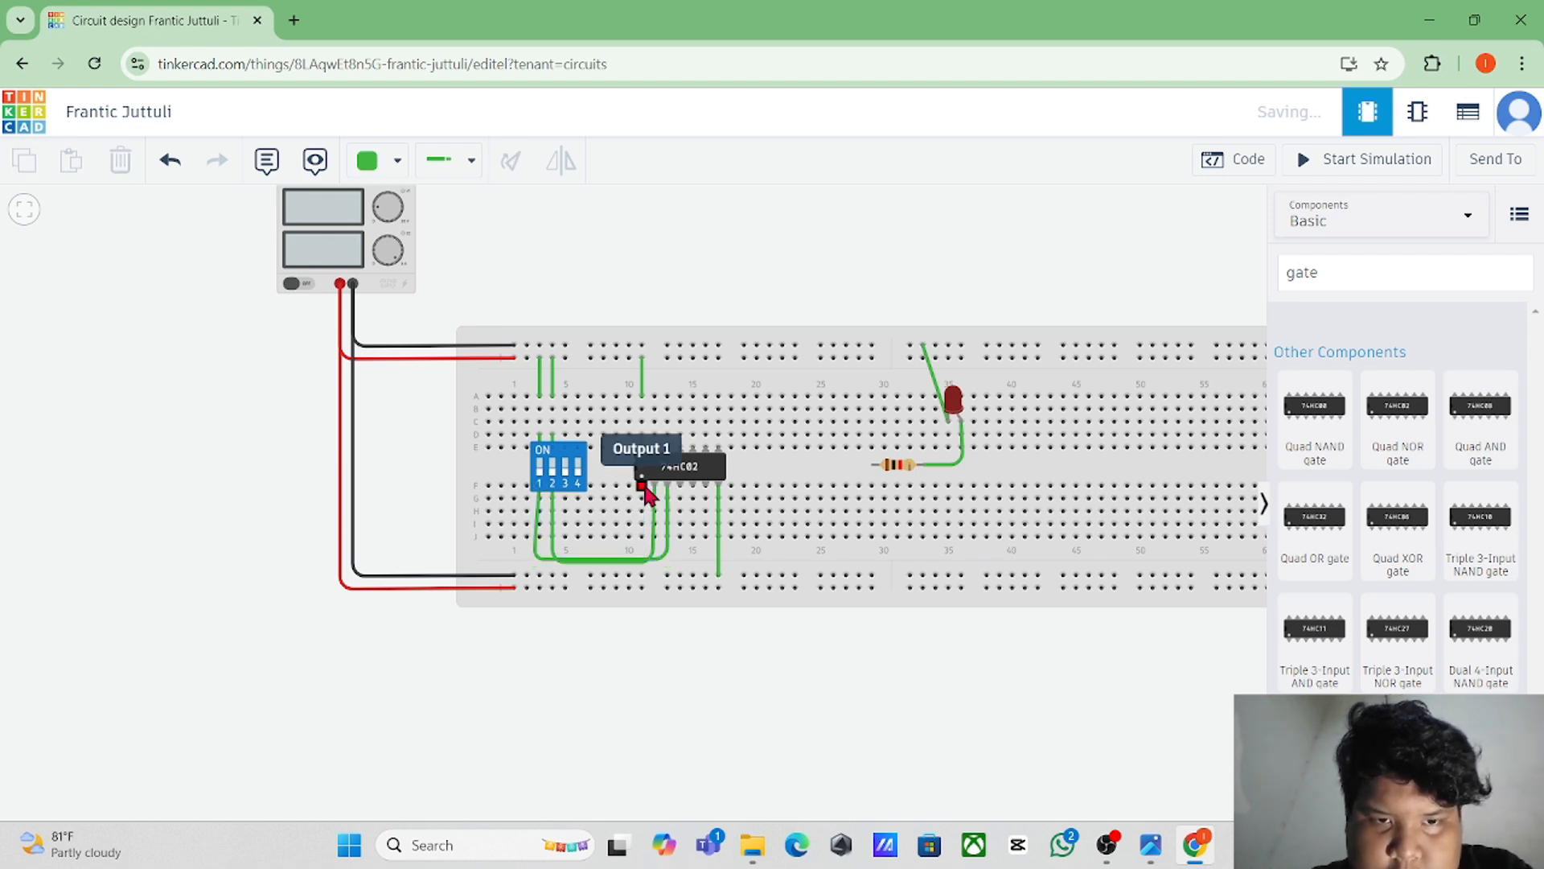
Step: Wire the 74HC02's Output 1 pin to the resistor's left terminal, routing it just below the terminal rows
left_click(641, 485)
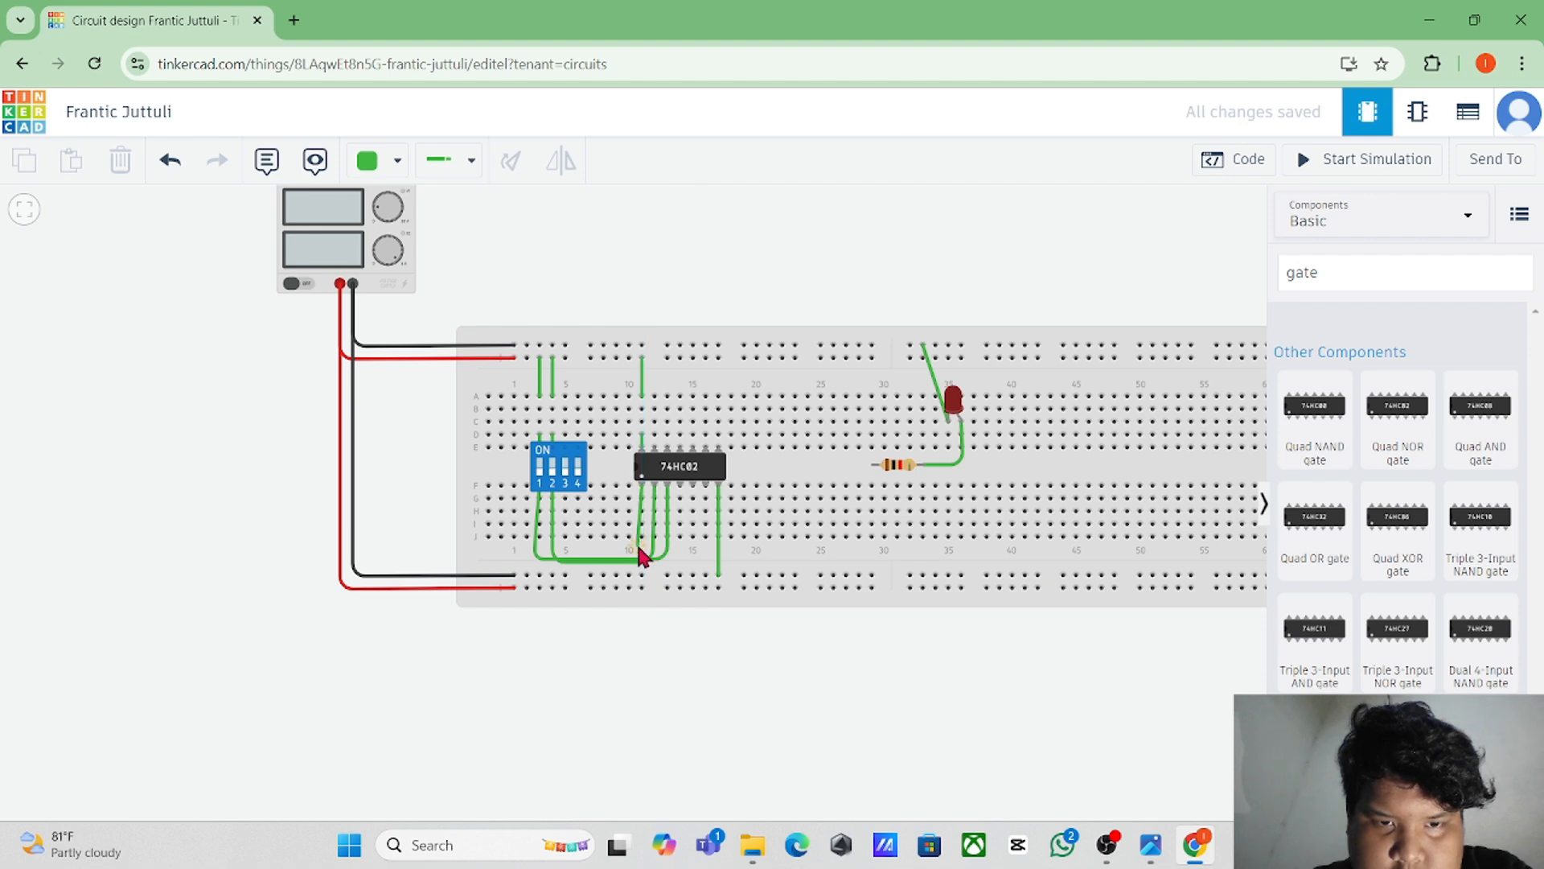
left_click(639, 544)
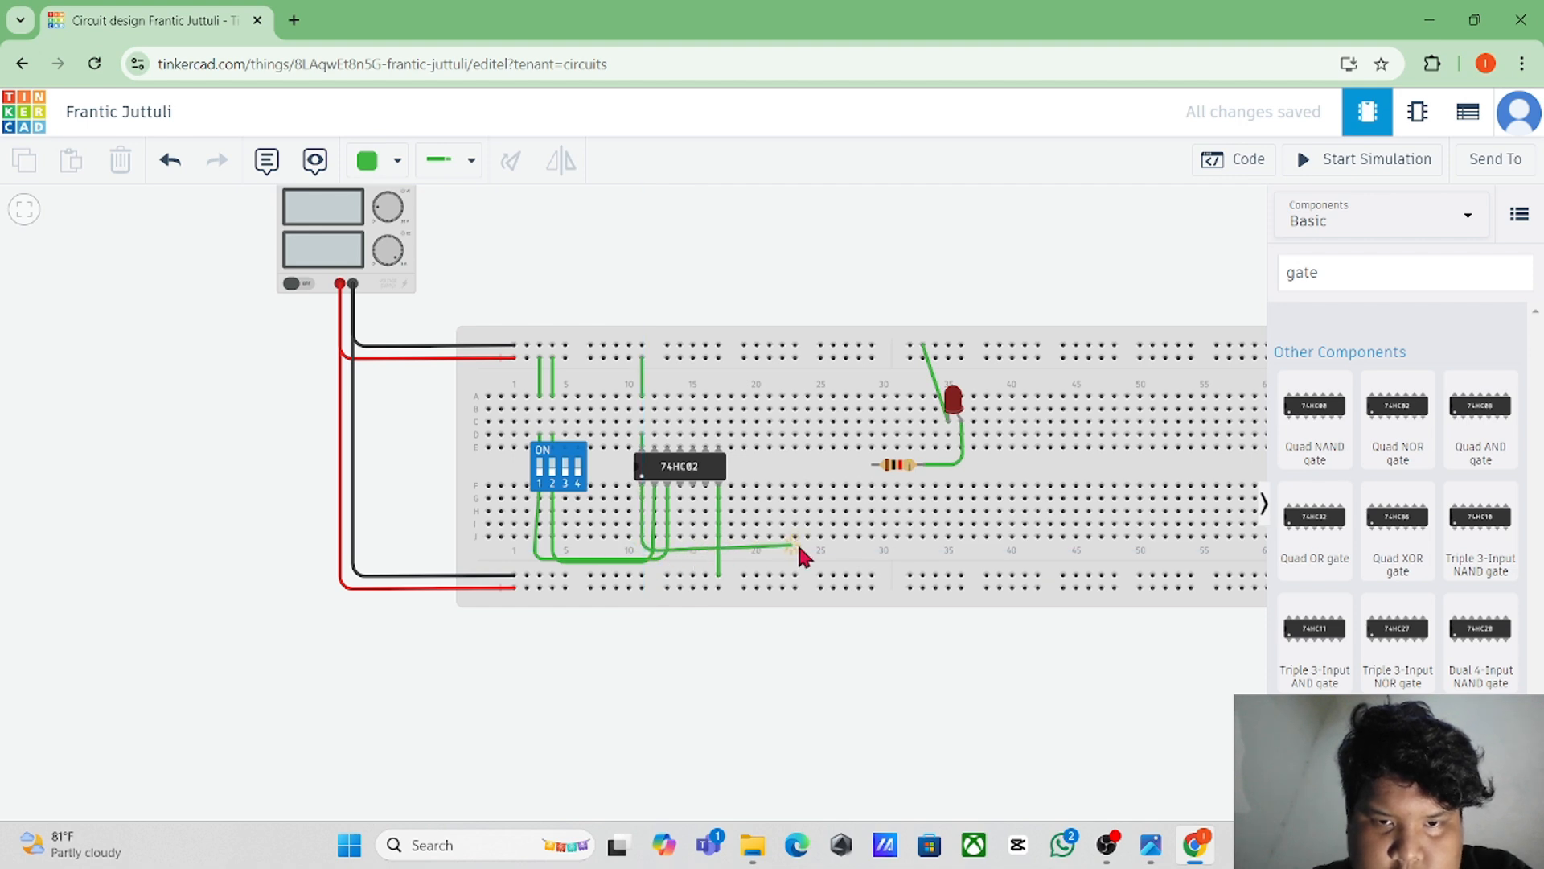
left_click(872, 547)
left_click(875, 465)
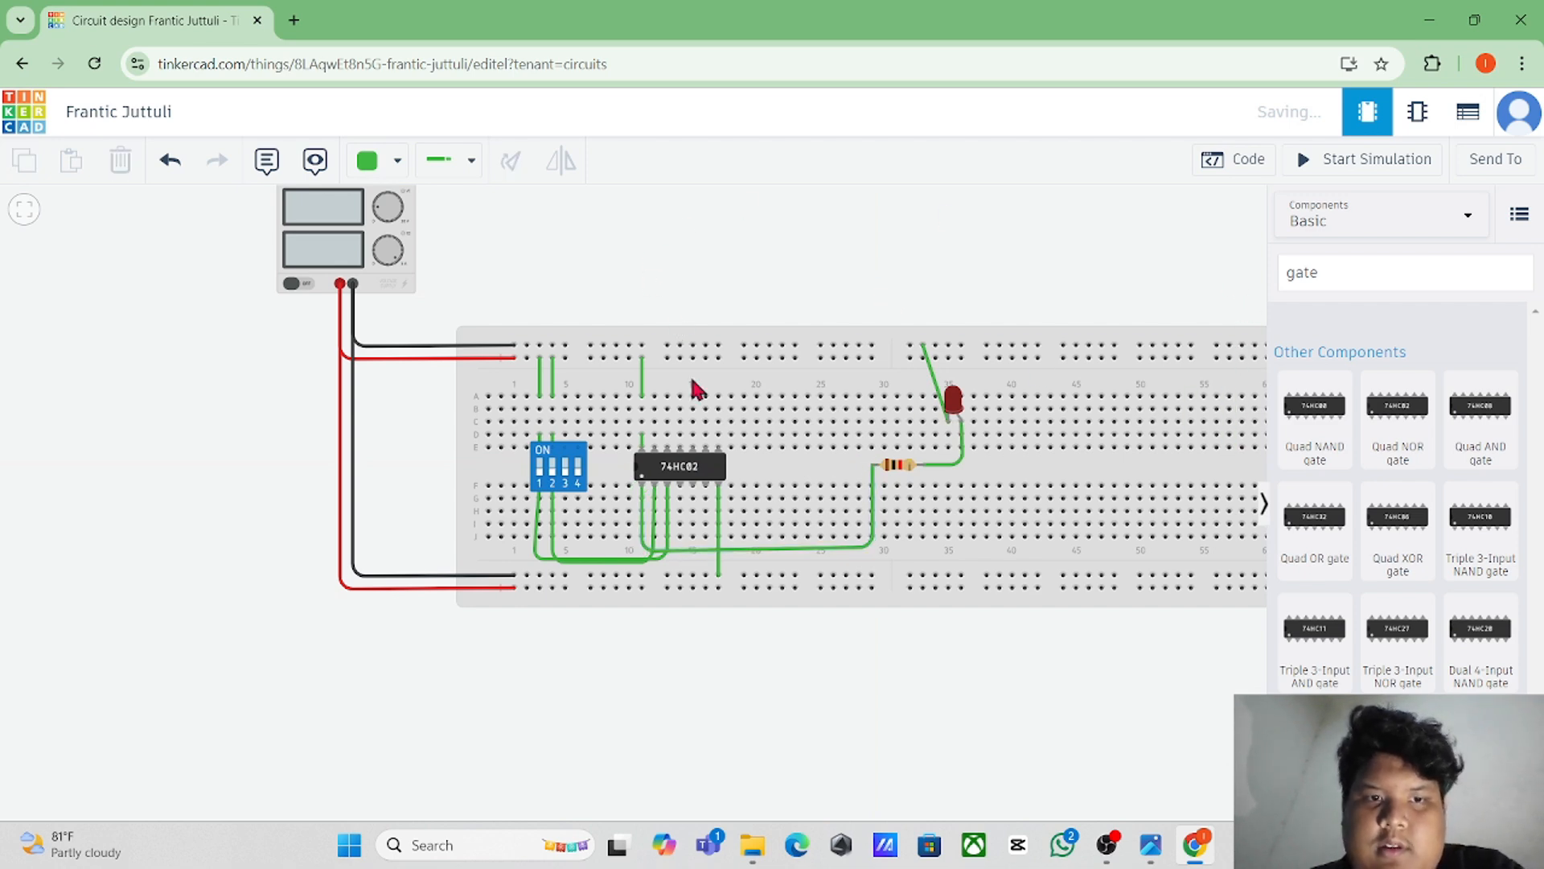
Step: Simulate the NOR circuit, toggle DIP switches 1 and 2 to test the input combinations on the LED, and stop the simulation
left_click(1360, 164)
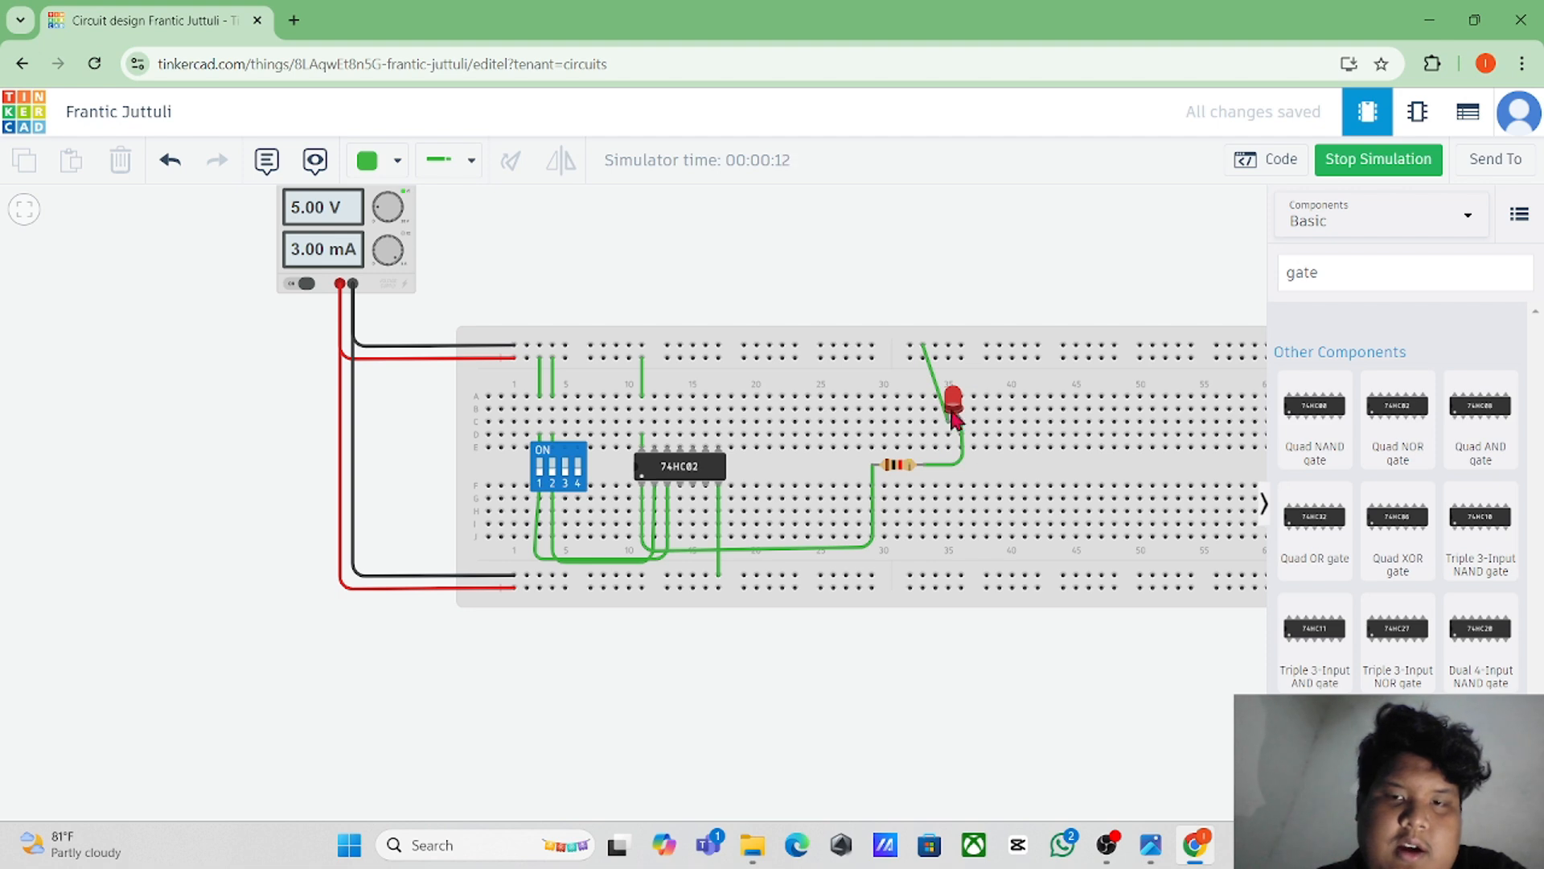
left_click(558, 483)
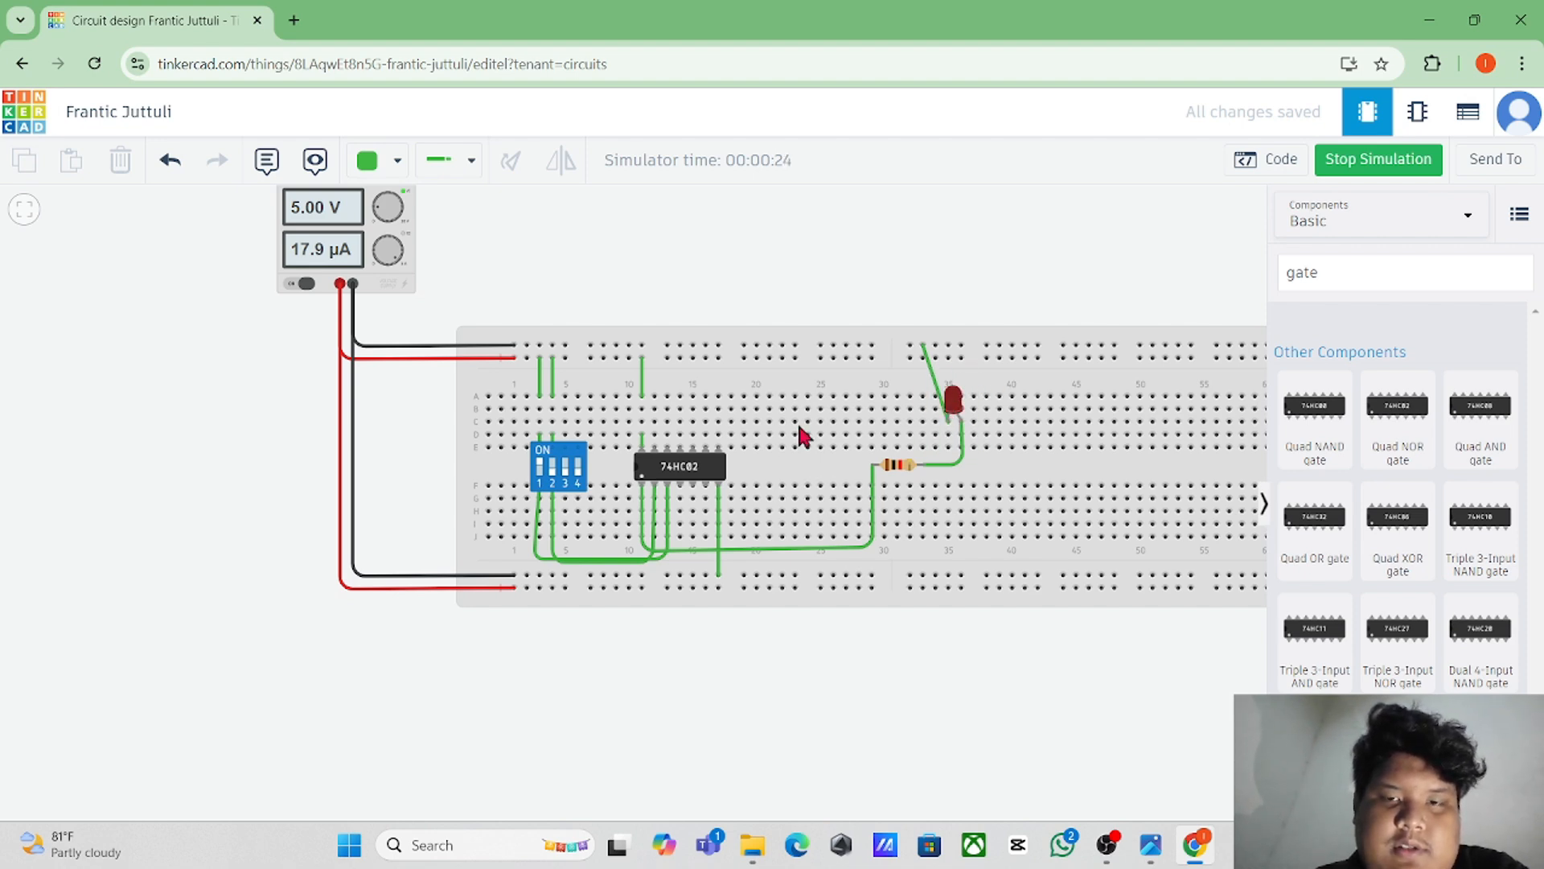
left_click(551, 478)
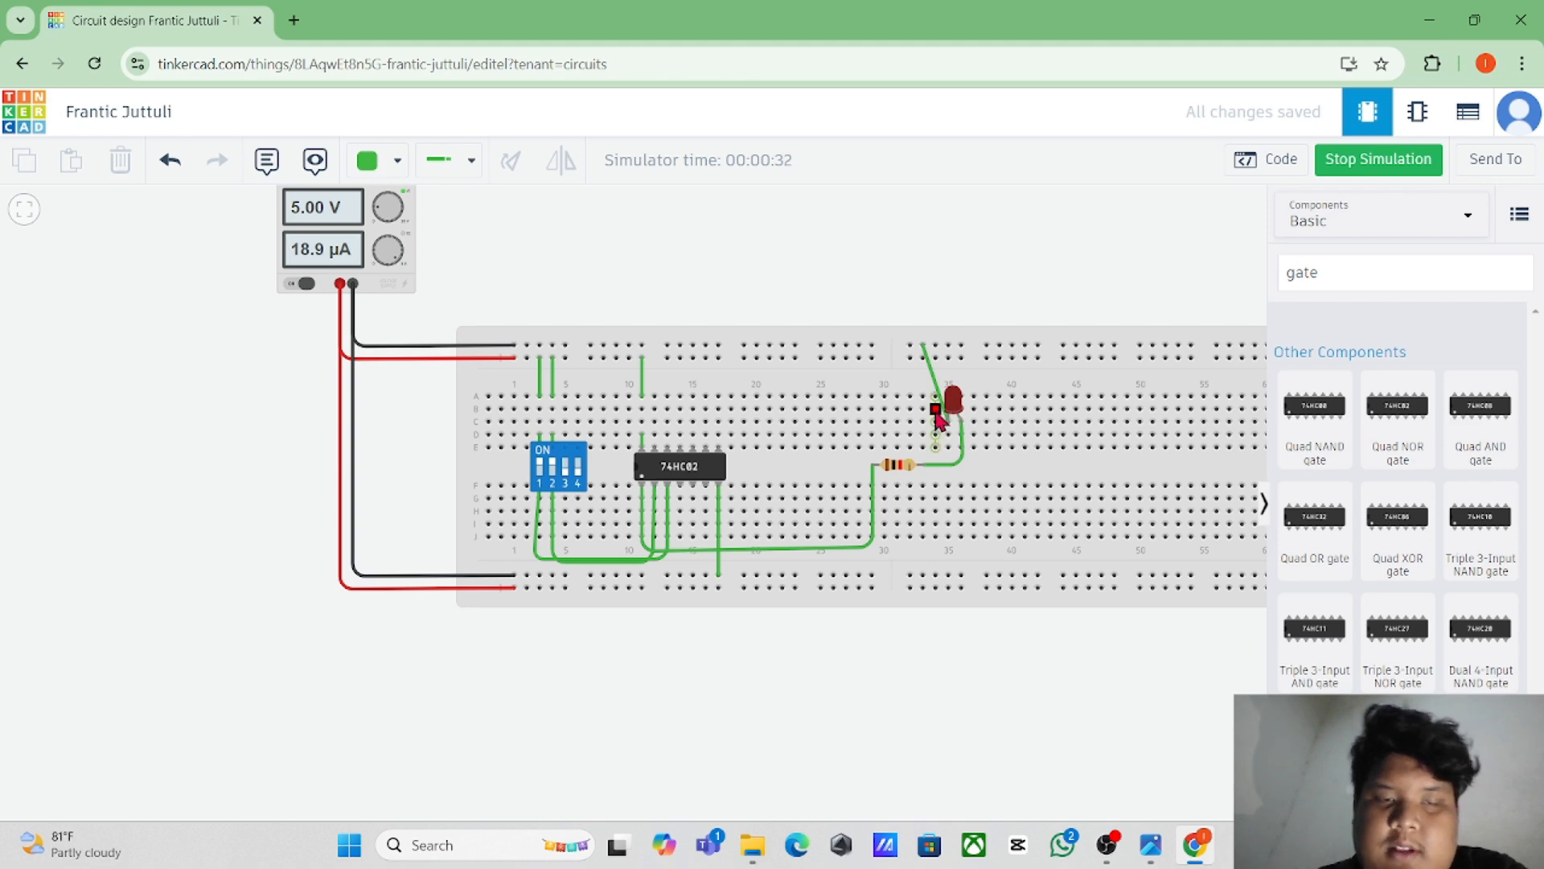
left_click(553, 473)
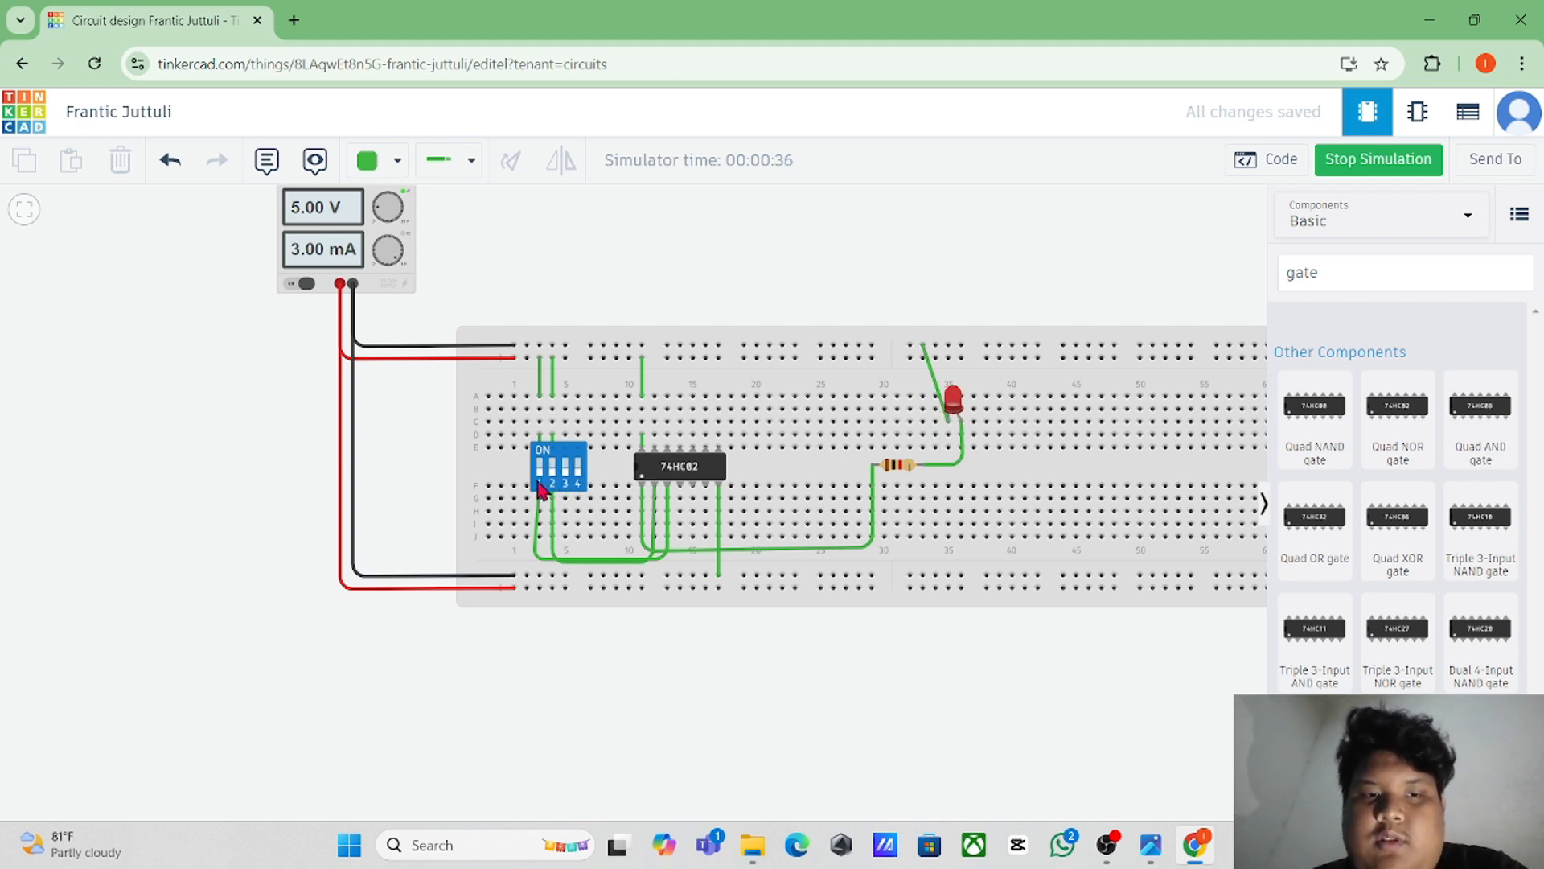
left_click(1414, 166)
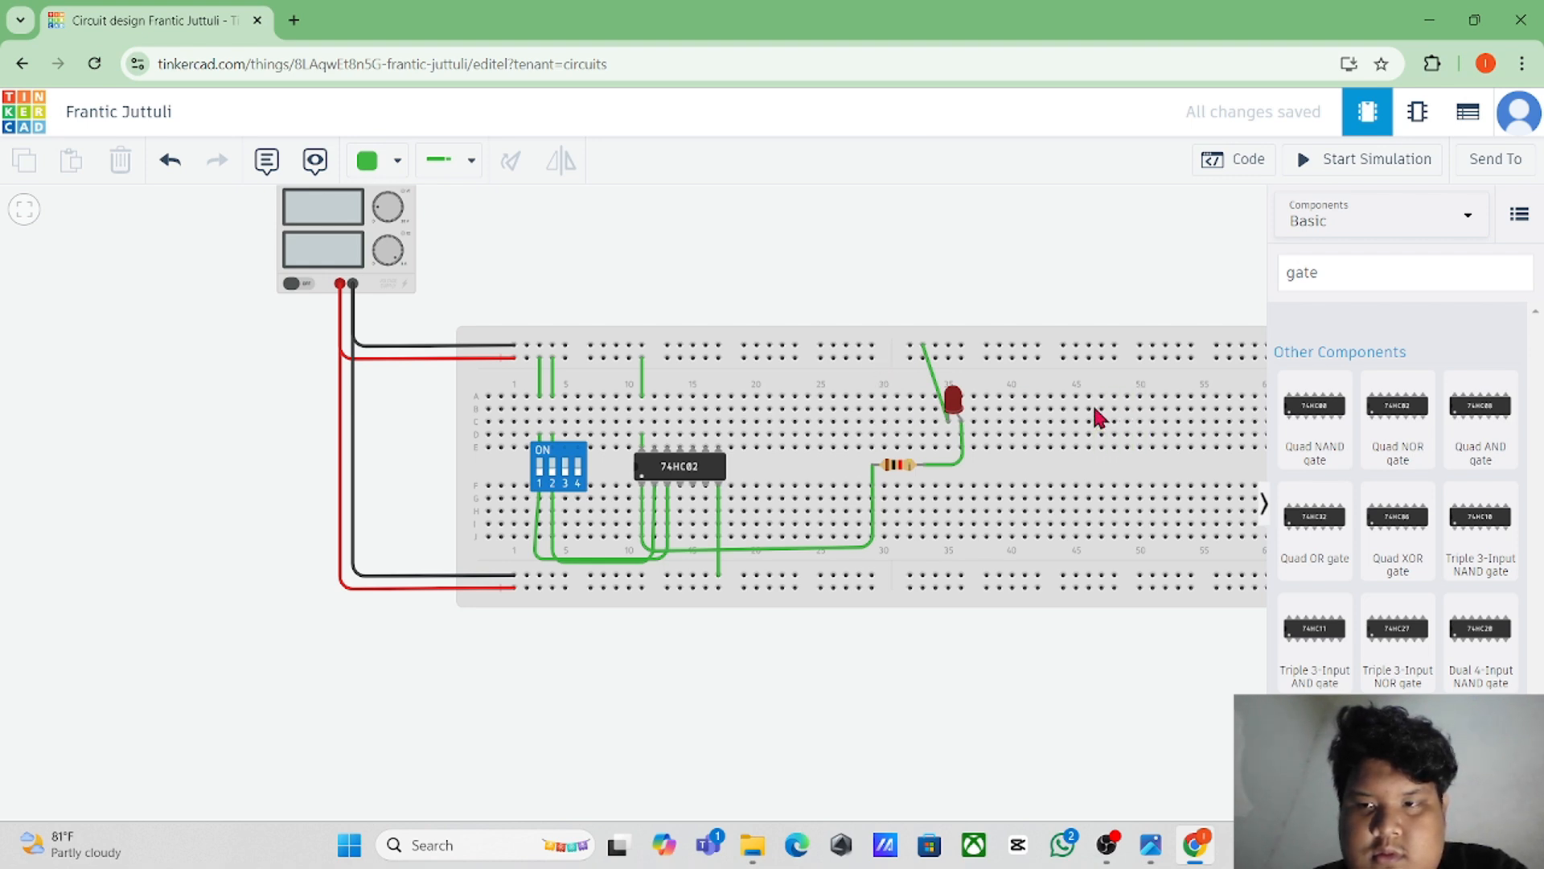
Step: Replace the 74HC02 with a Quad XOR gate (74HC86), seated across the breadboard's centre gap in the same columns
left_click(664, 471)
key("Delete")
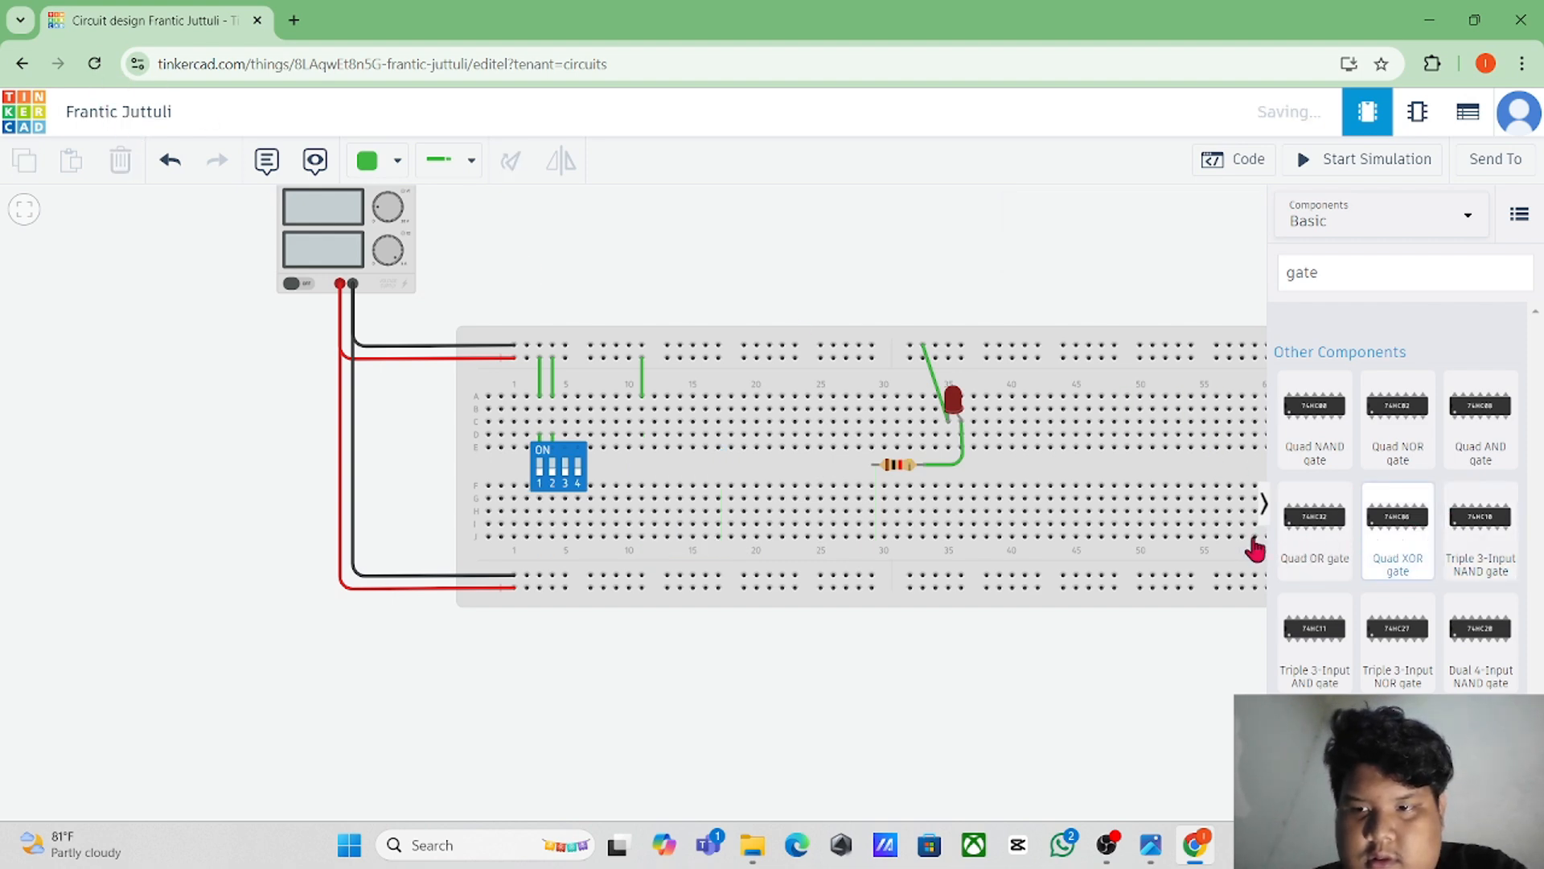
left_click_drag(1414, 531, 668, 459)
left_click(741, 256)
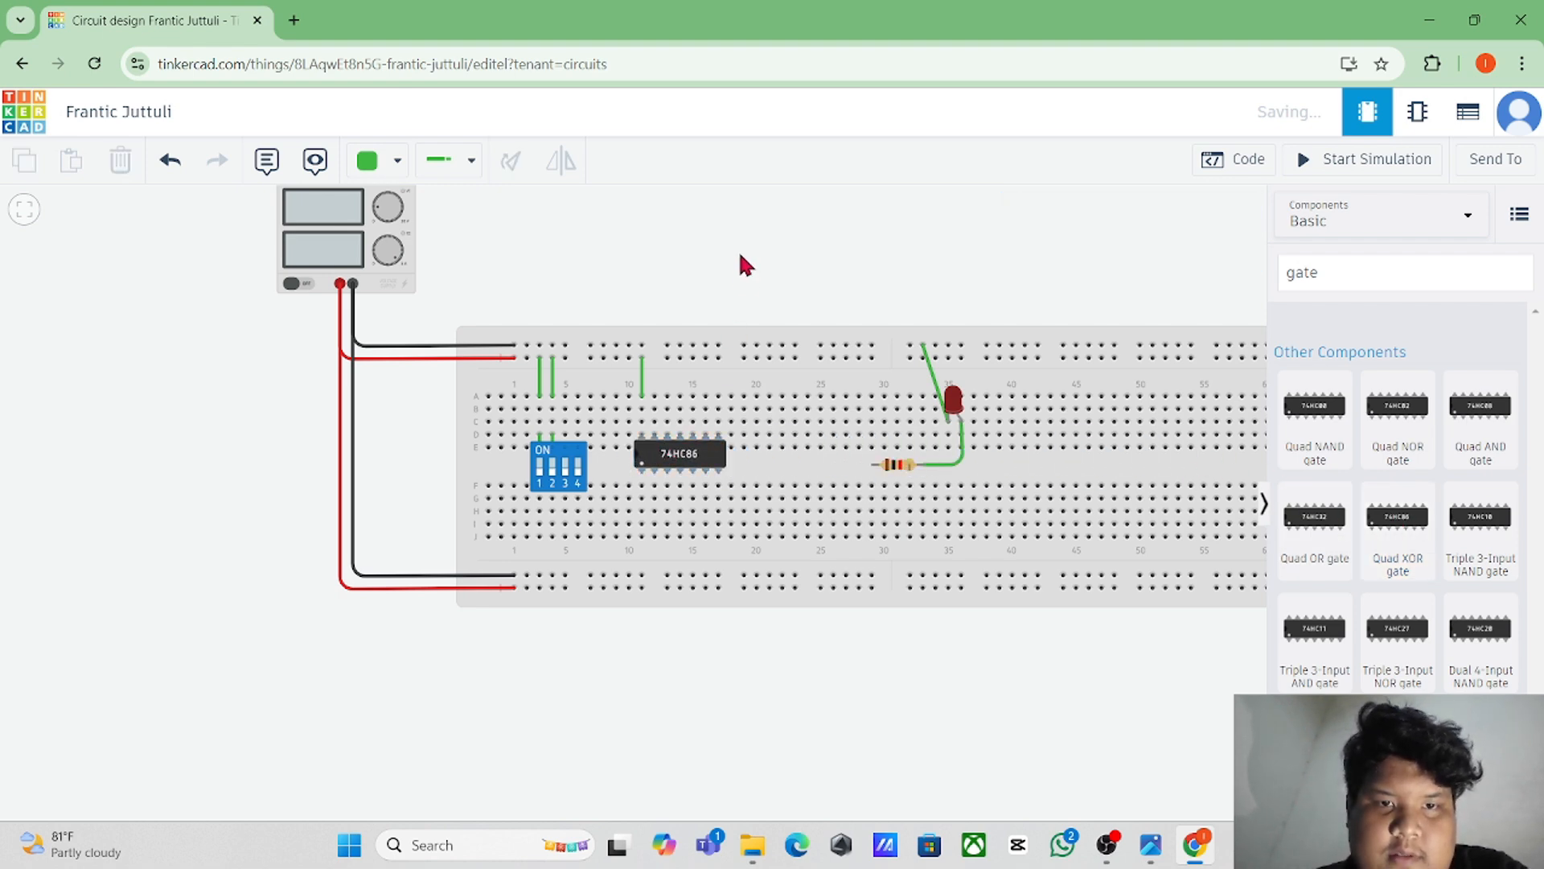
left_click(682, 474)
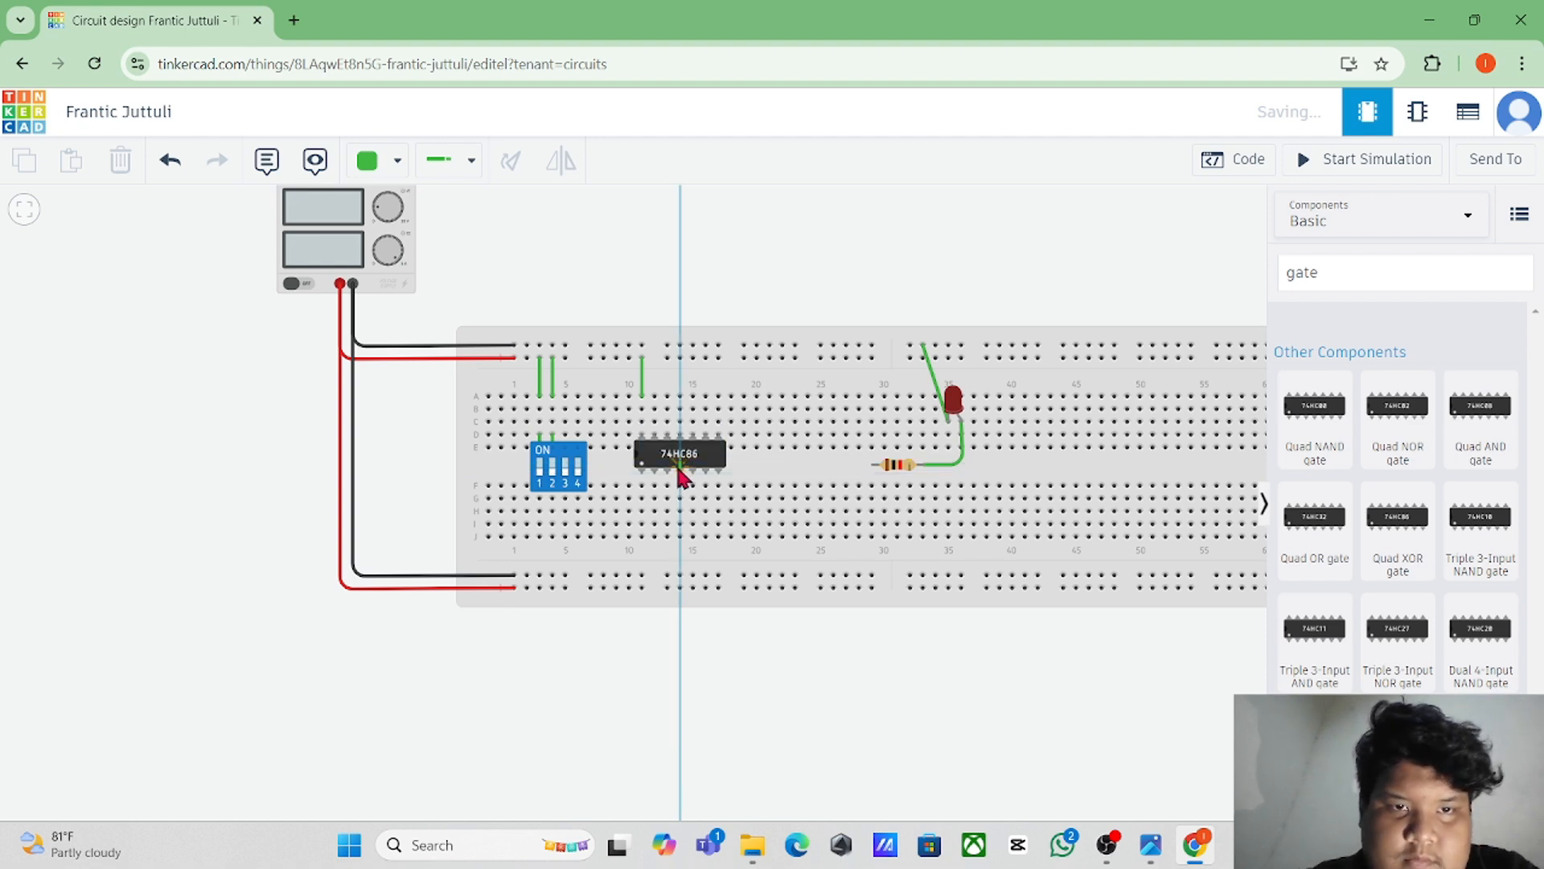
left_click(165, 161)
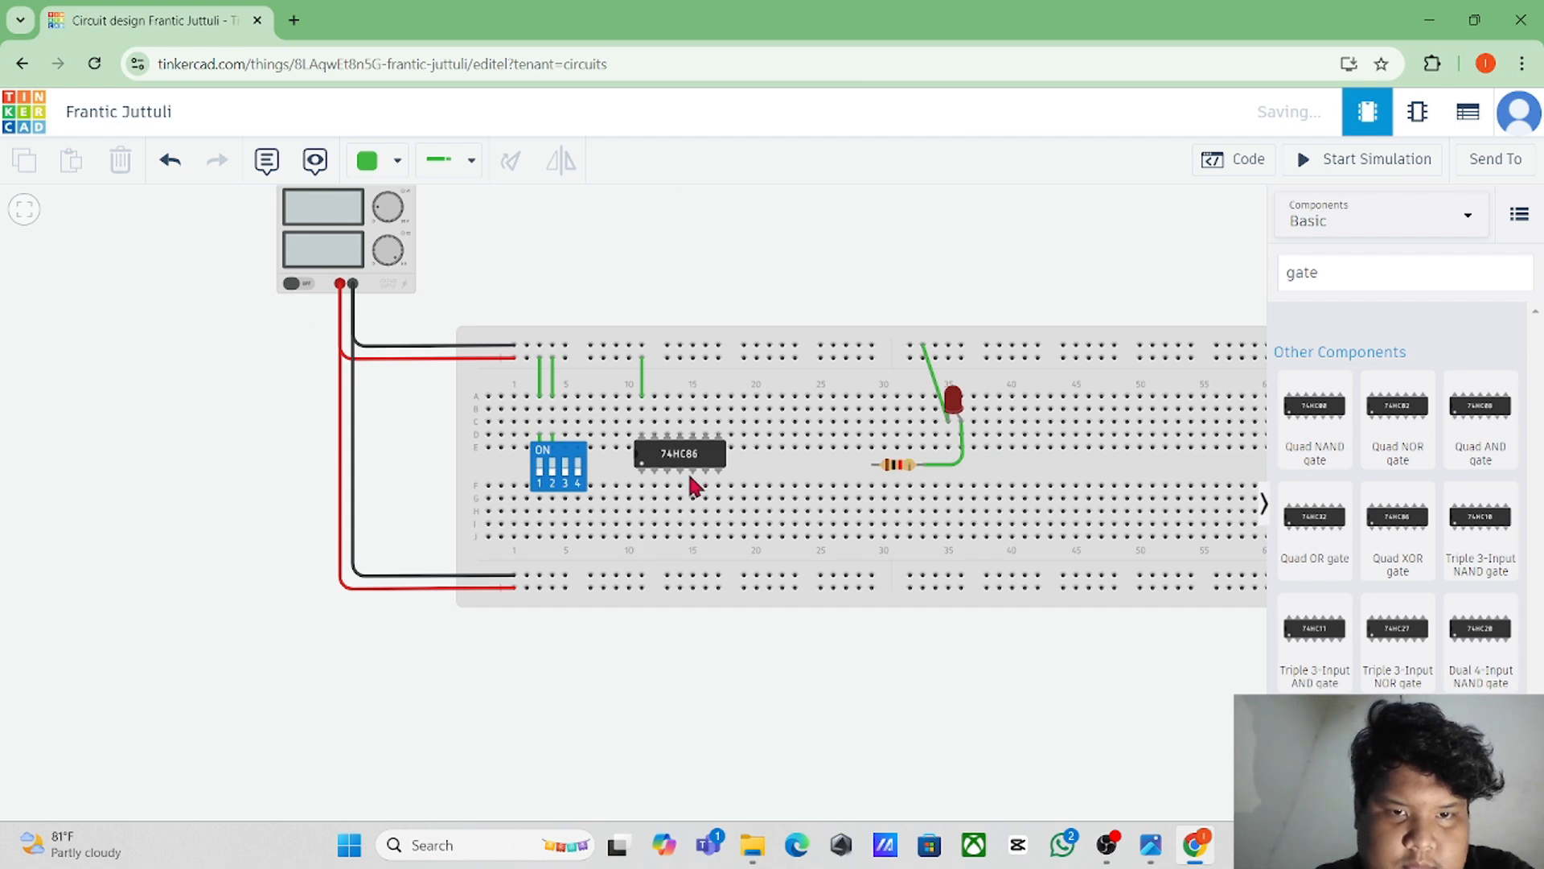
left_click_drag(696, 474, 692, 463)
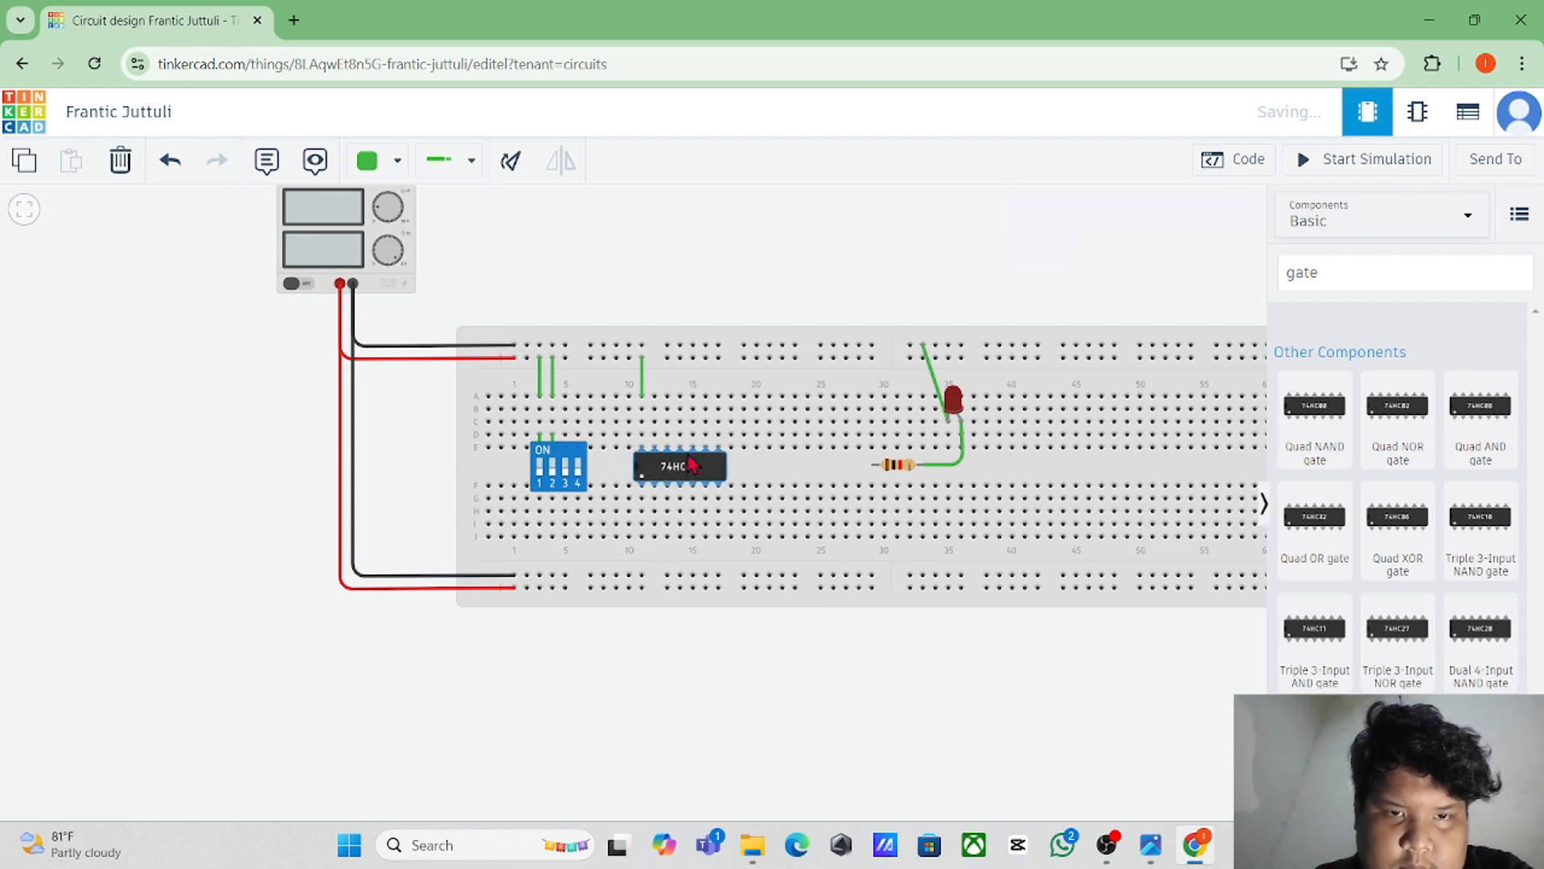
Step: Wire the 74HC86's power pin to the row D hole directly above it, in the column fed by the power-rail jumper
left_click(642, 447)
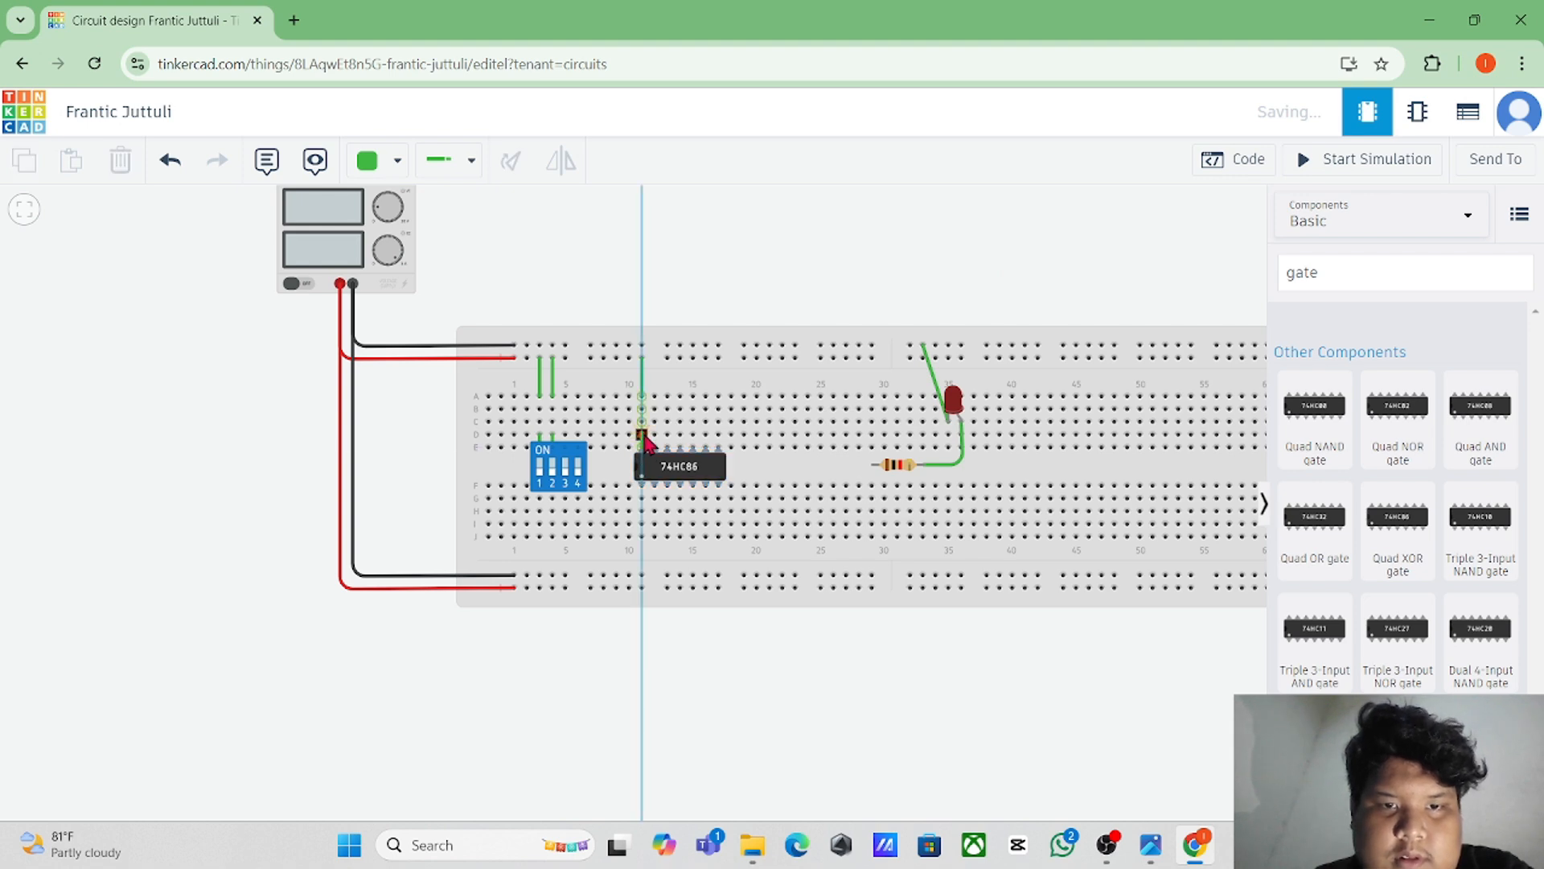
left_click(642, 434)
left_click(742, 307)
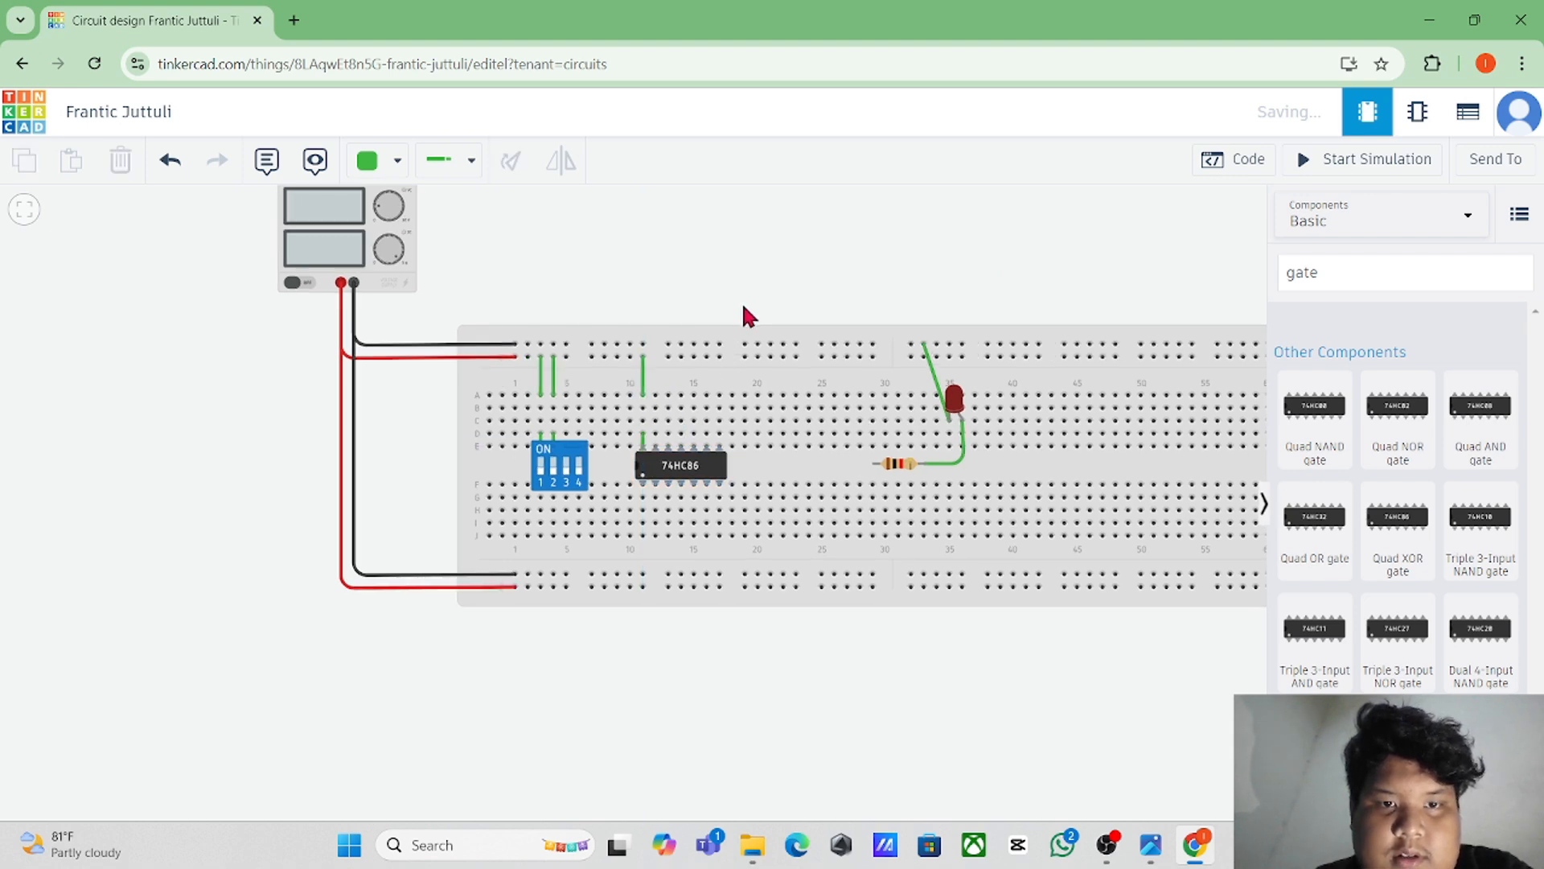
Step: Wire the 74HC86's Input 1A pin to DIP switch terminal 1A, routing it just below the terminal rows
left_click(644, 484)
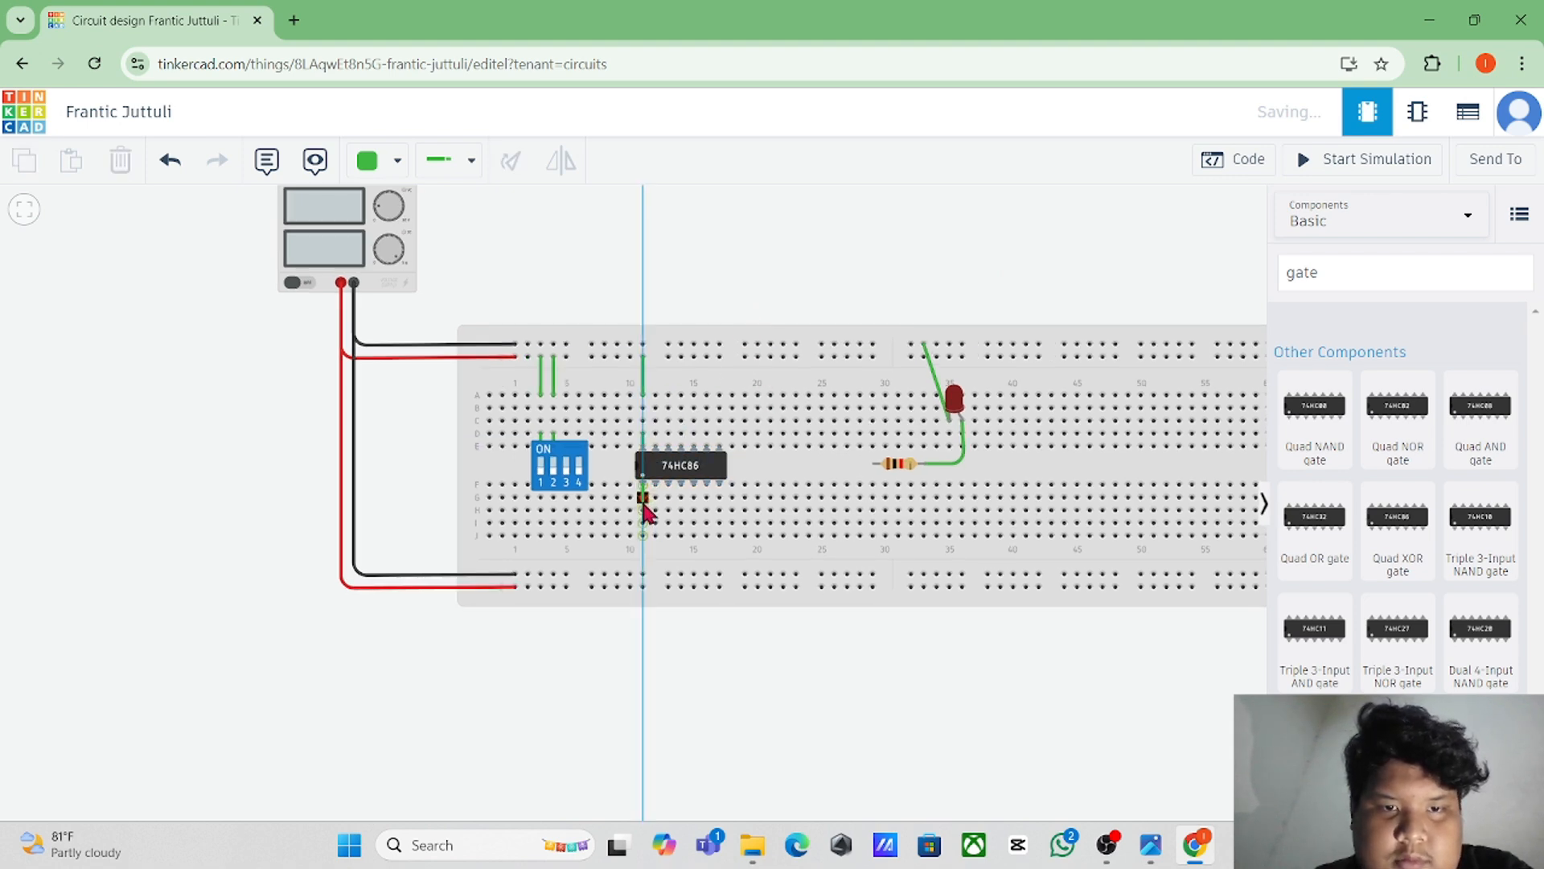
left_click(641, 548)
left_click(541, 552)
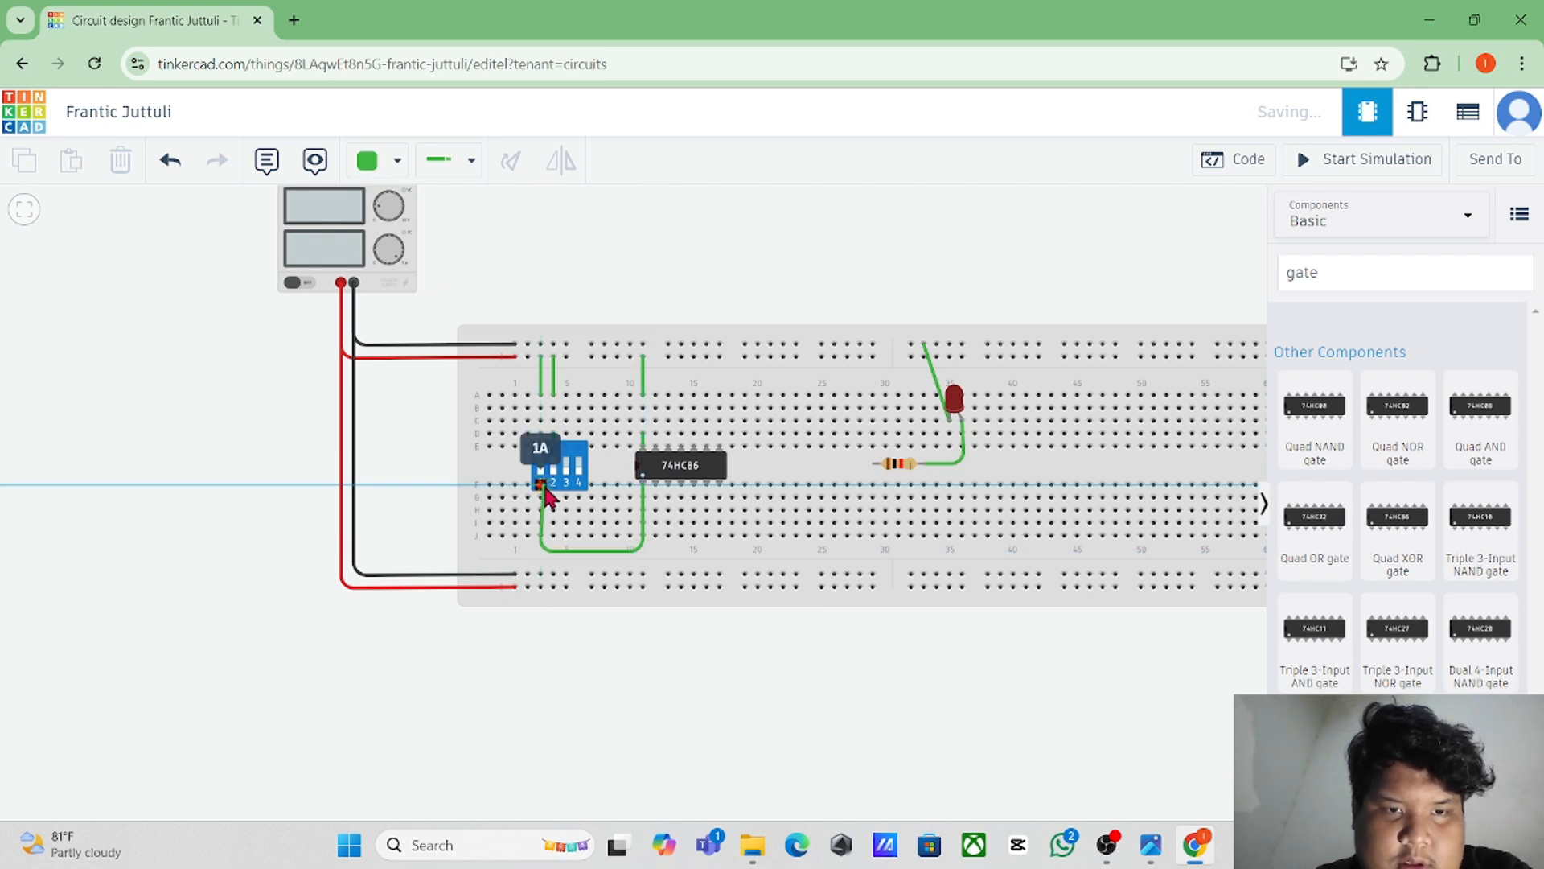
left_click(541, 483)
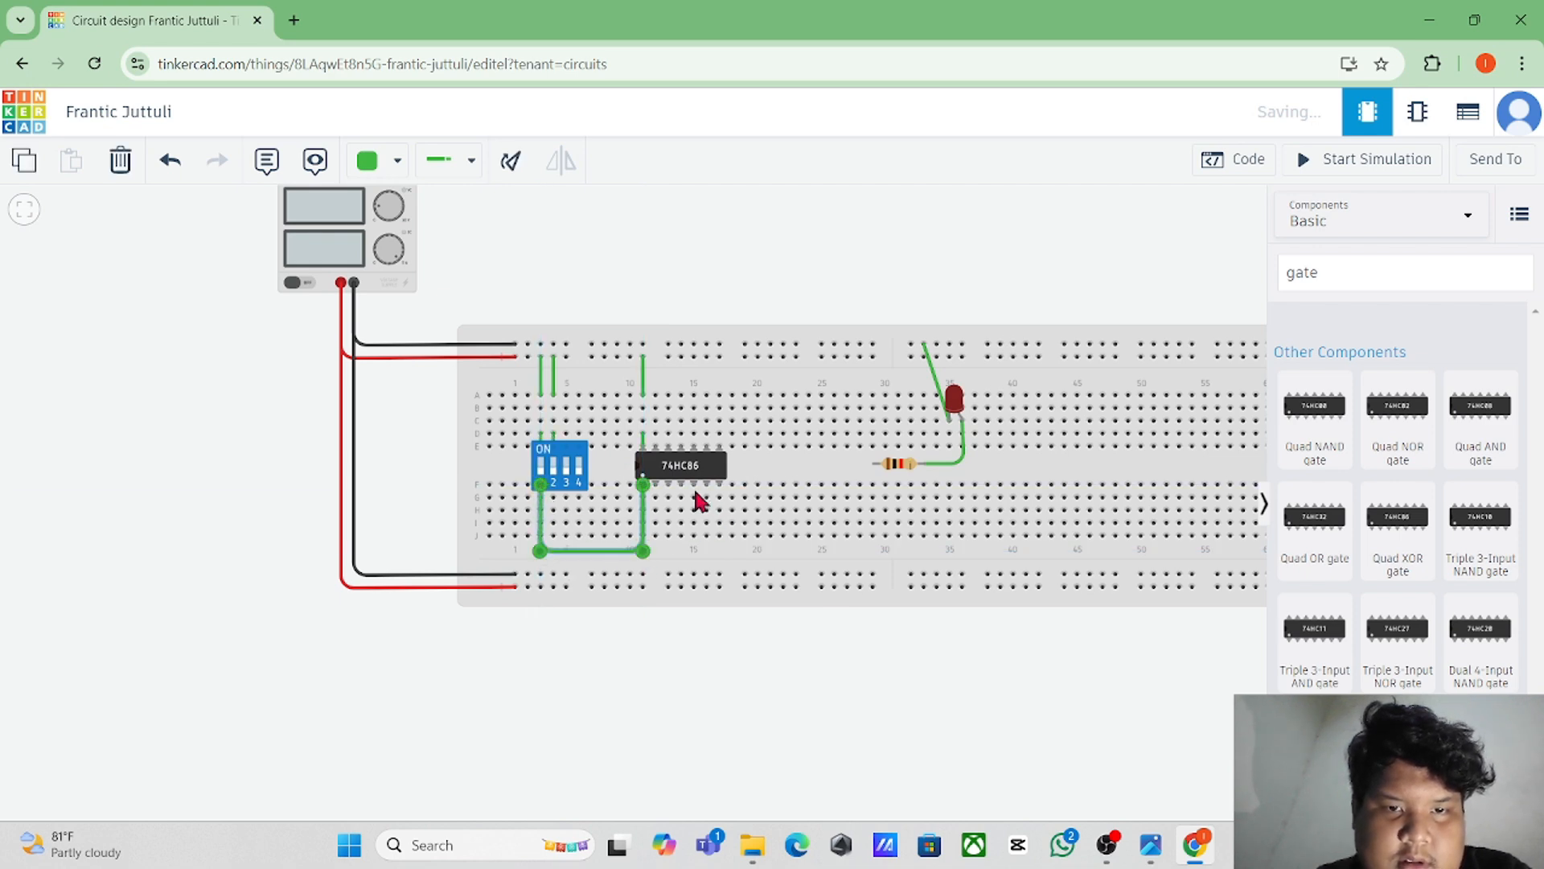
Step: Wire the 74HC86's Input 1B pin to DIP switch terminal 2A, routing it slightly below the first input wire
left_click(656, 485)
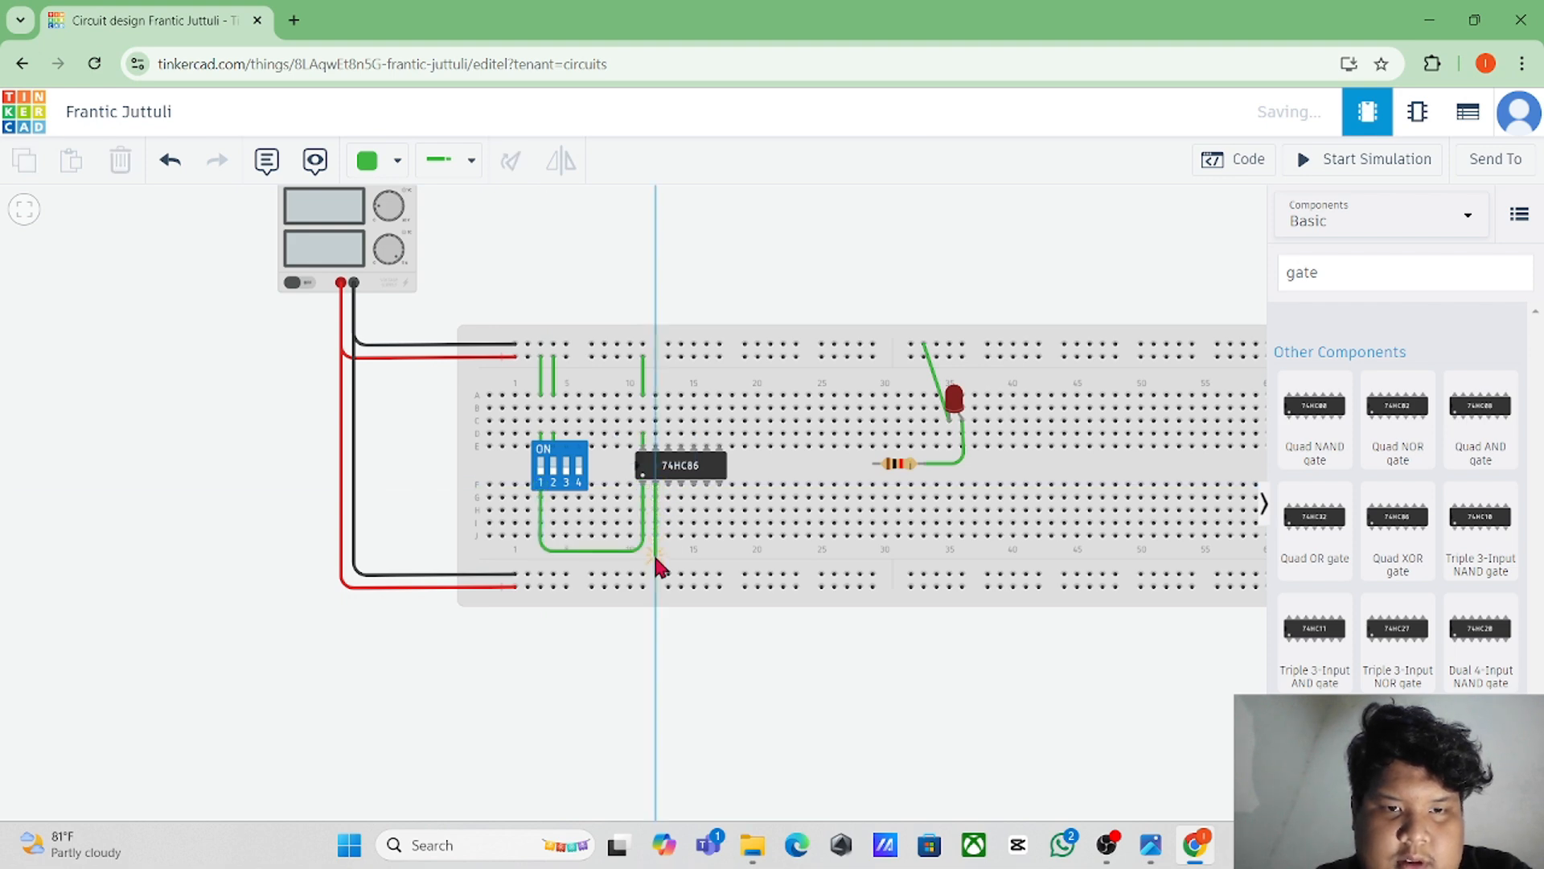
left_click(653, 554)
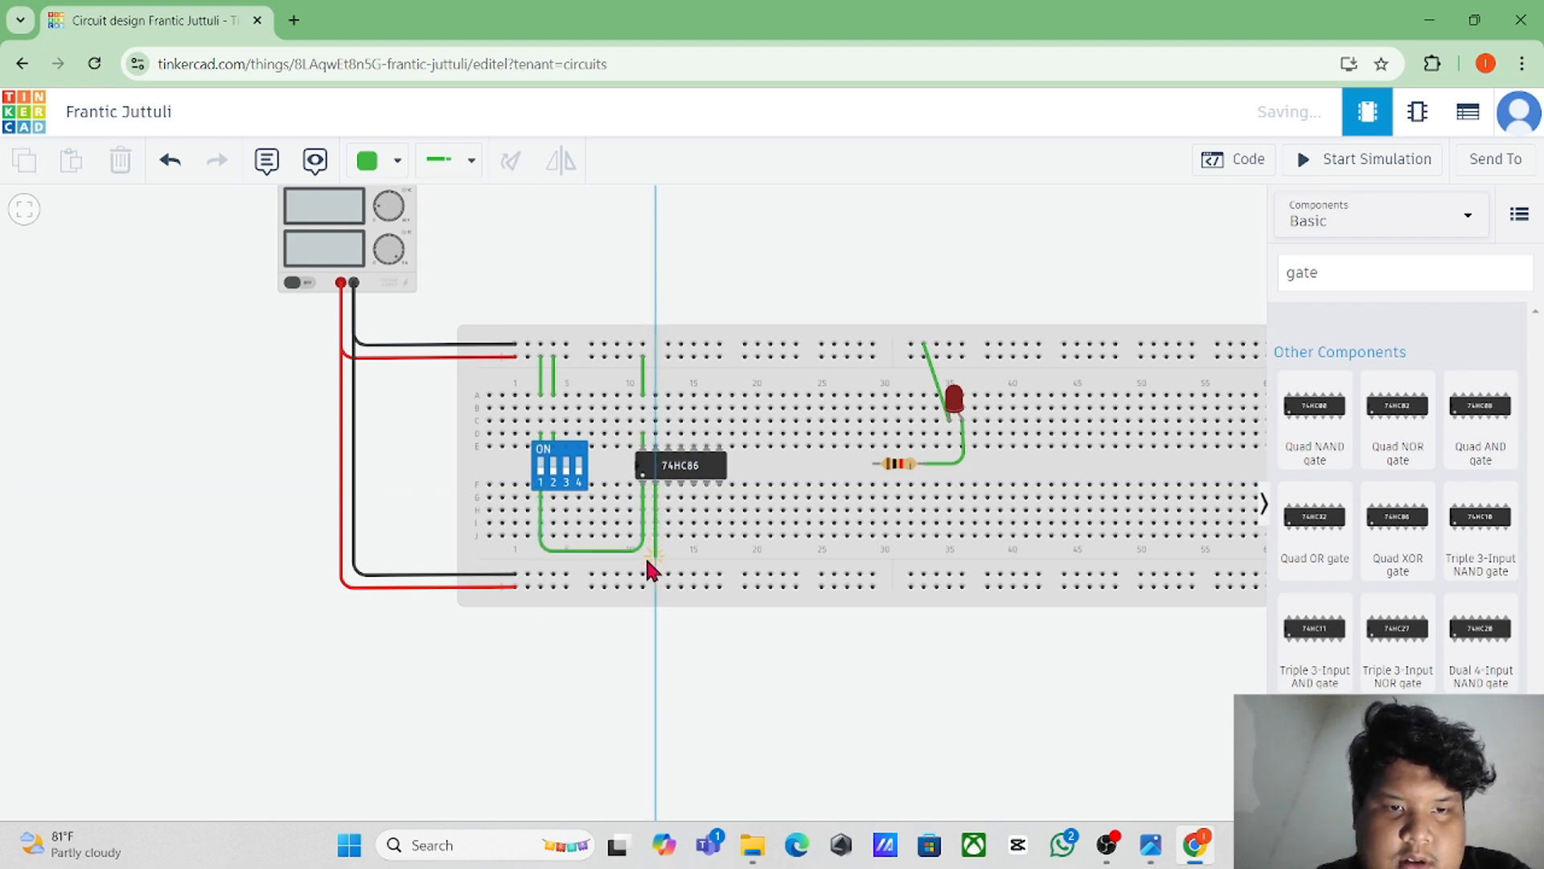
left_click(555, 555)
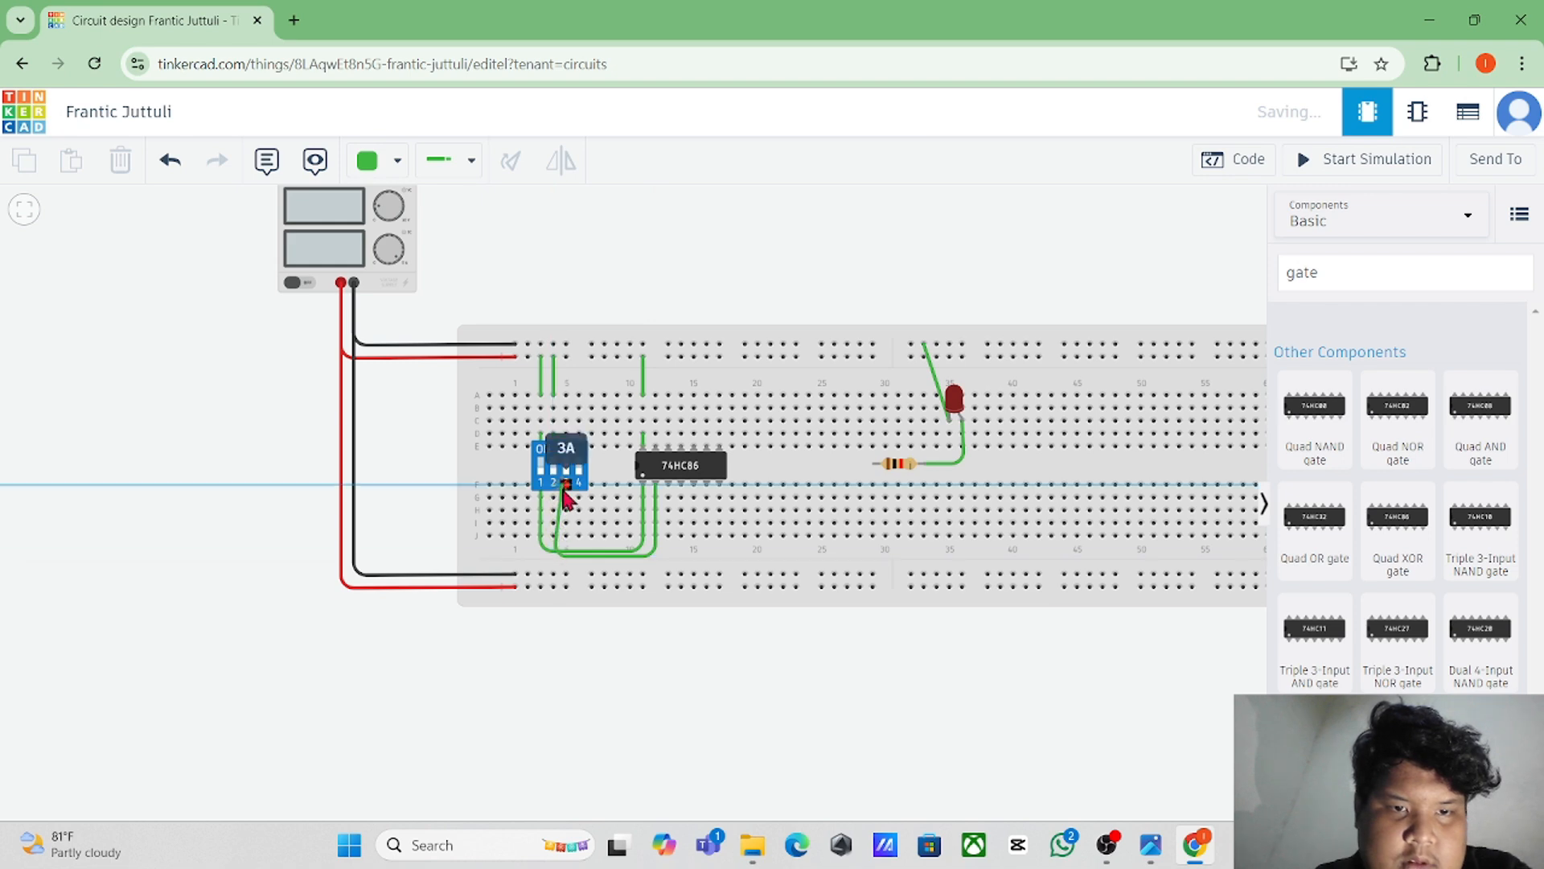
left_click(555, 485)
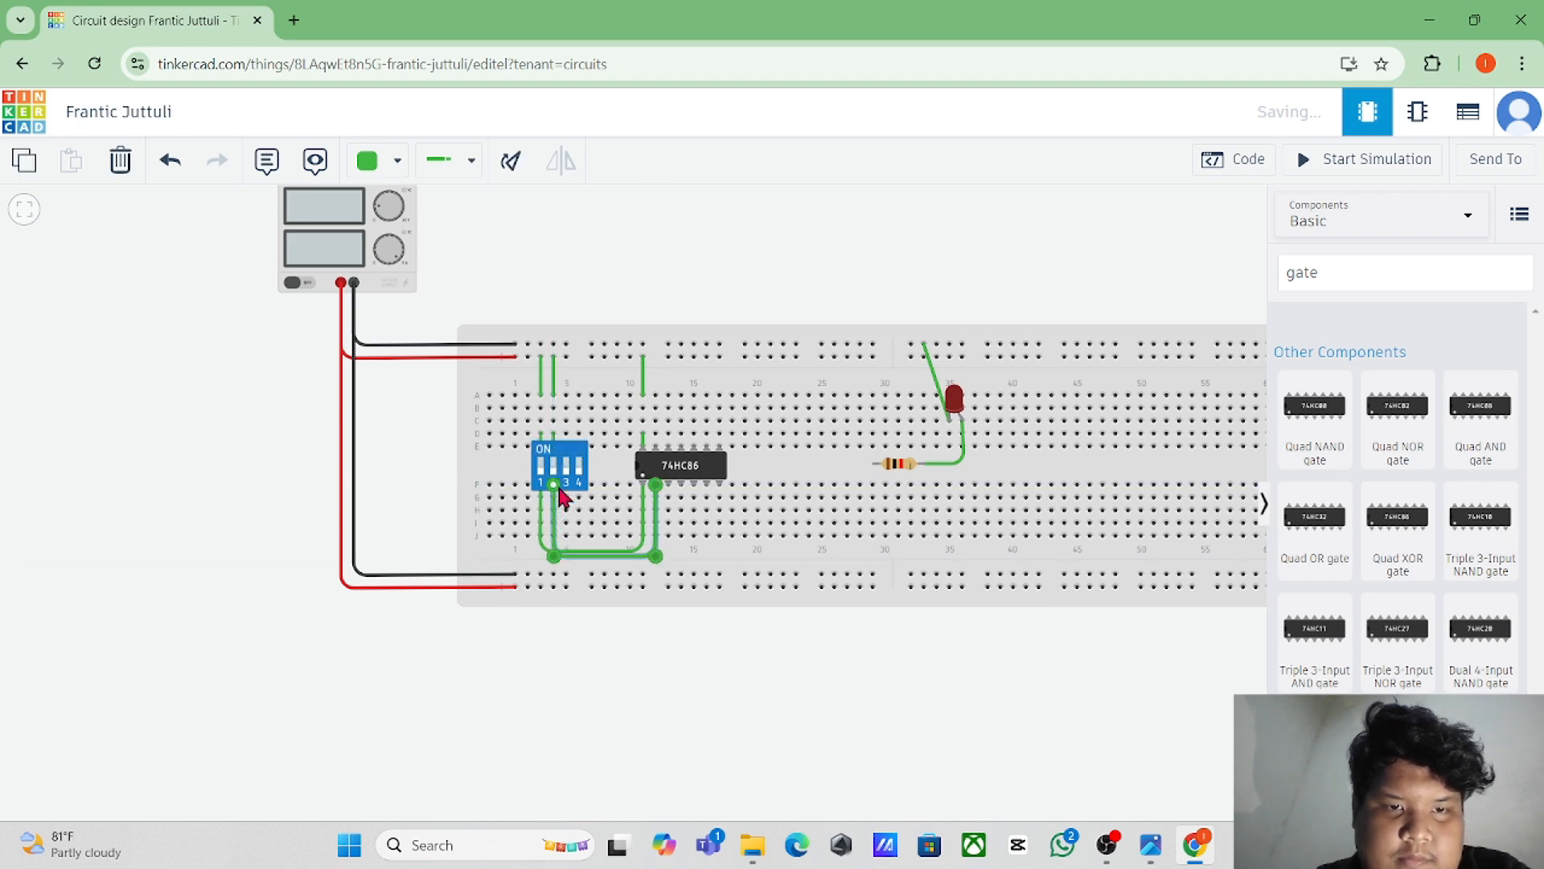
Step: Wire the 74HC86's Output 1 pin to the resistor's left terminal, routing it just below the terminal rows
left_click(669, 485)
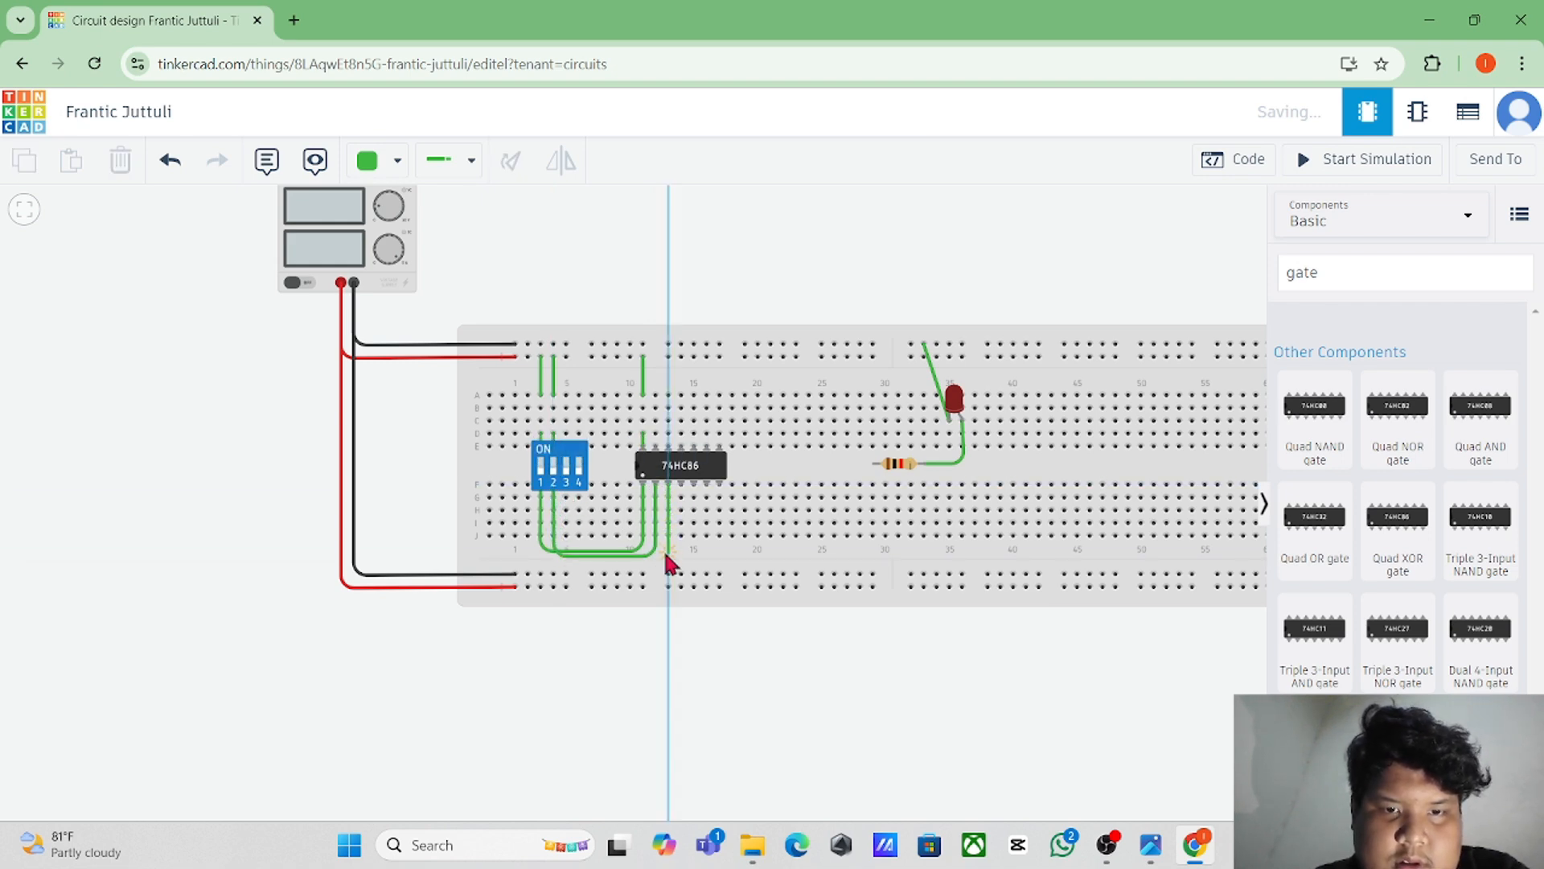
left_click(668, 552)
left_click(875, 552)
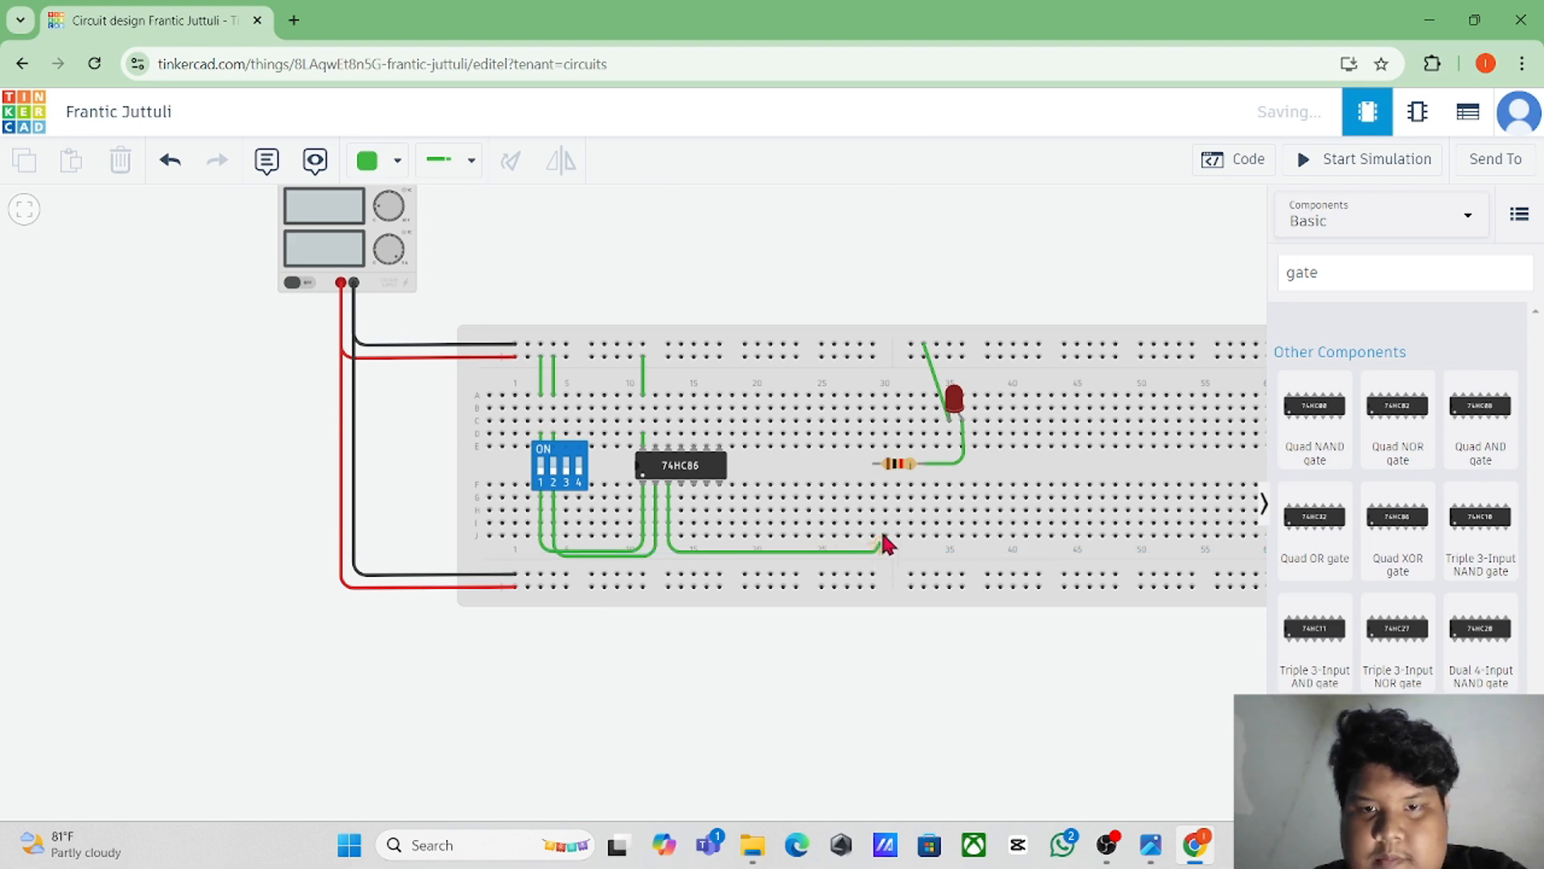
left_click(872, 465)
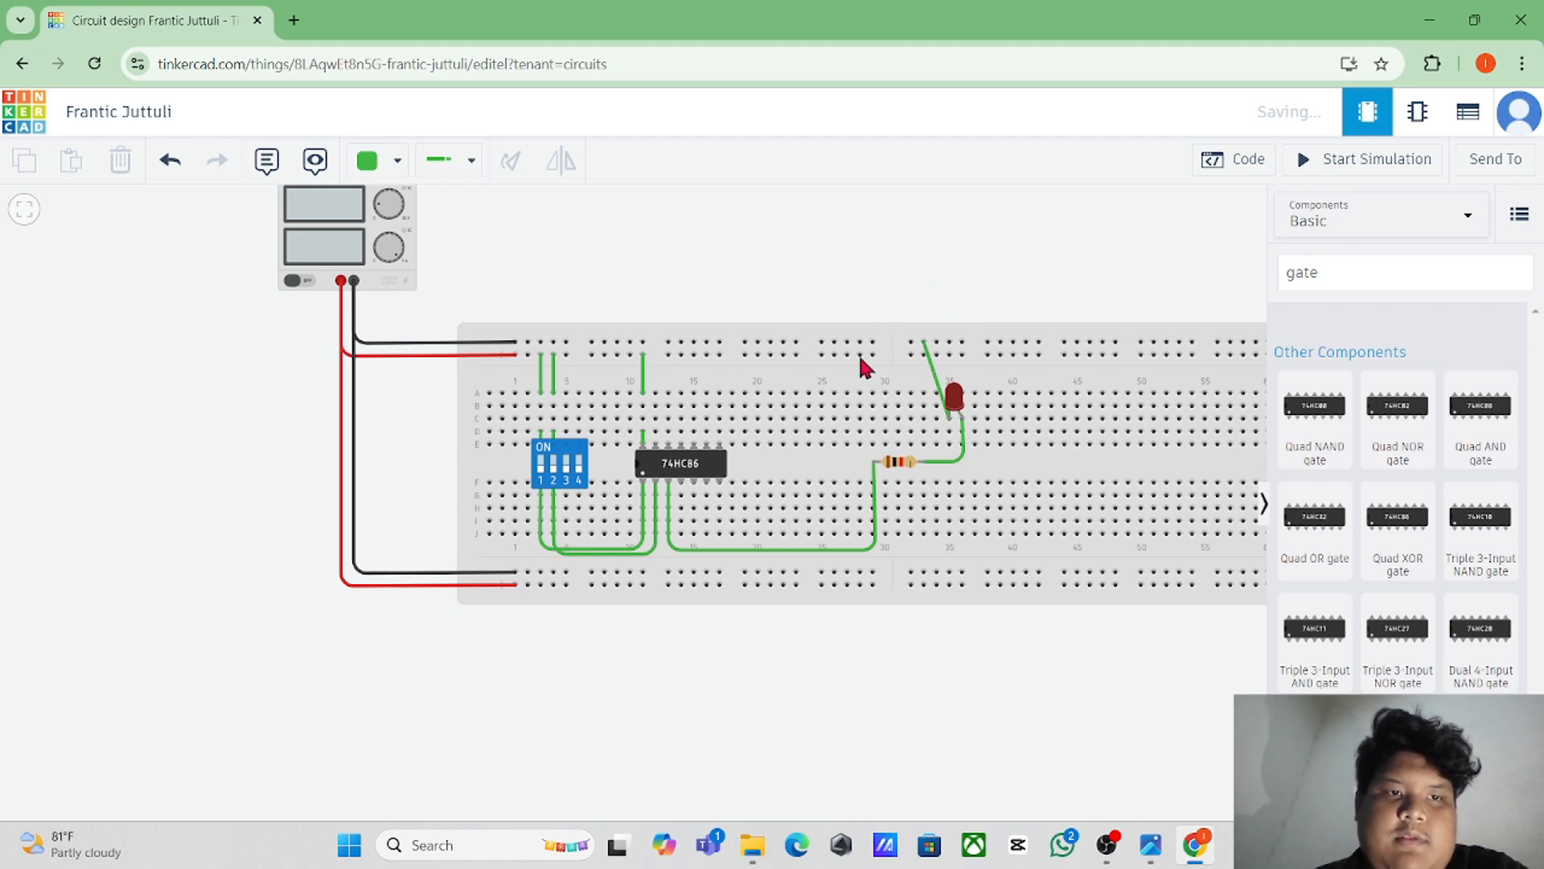
Step: Simulate the XOR circuit, toggle DIP switches 1 and 2 to test input combinations on the LED, and stop the simulation
left_click(1360, 165)
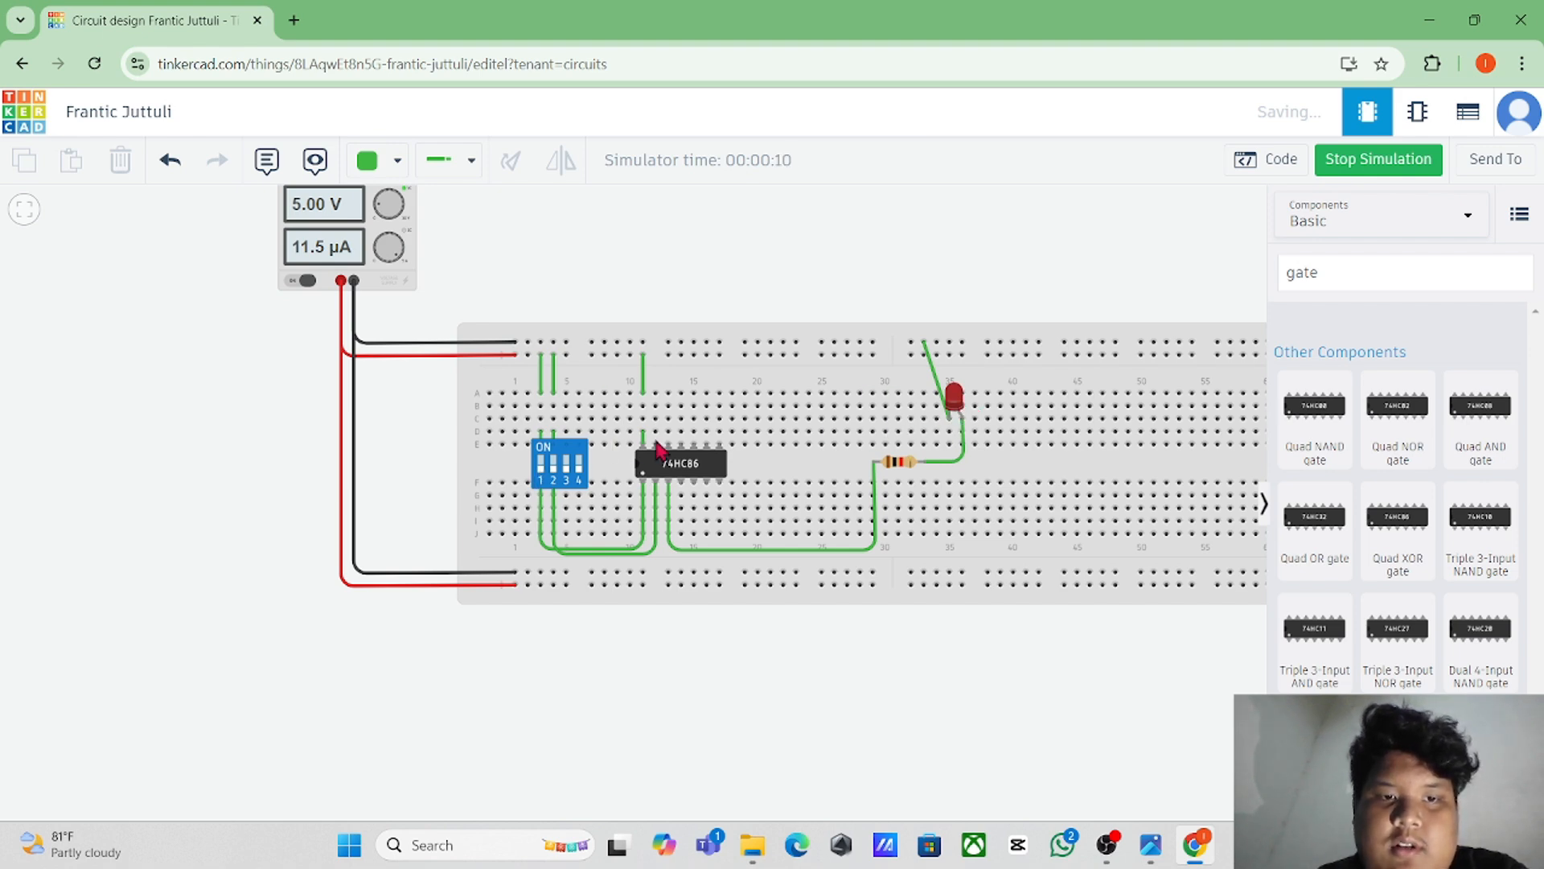
left_click(542, 475)
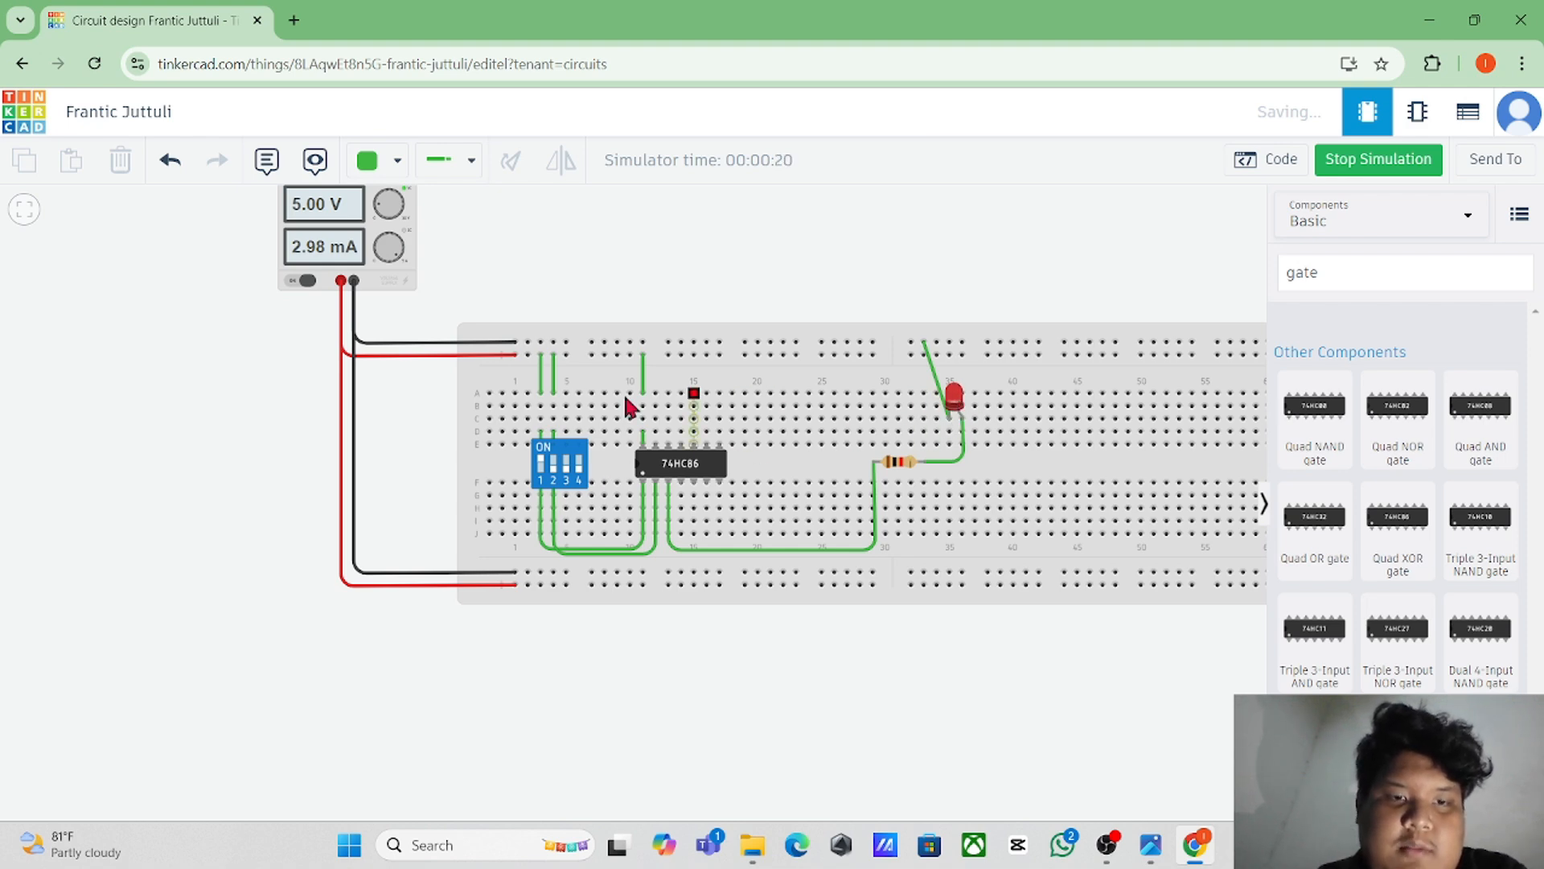
left_click(554, 465)
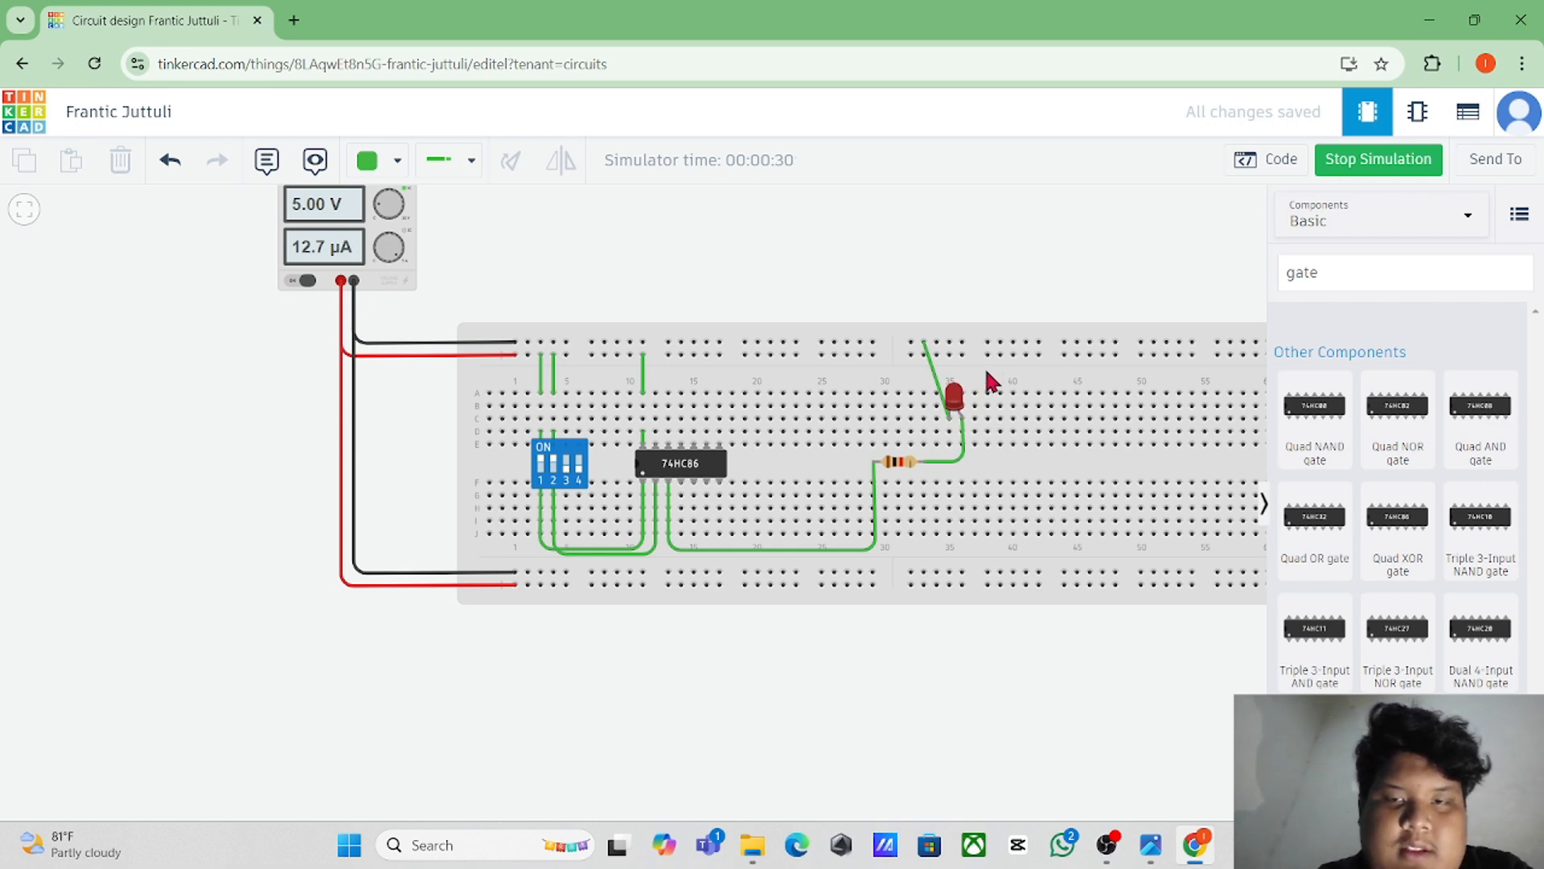
left_click(543, 467)
left_click(542, 467)
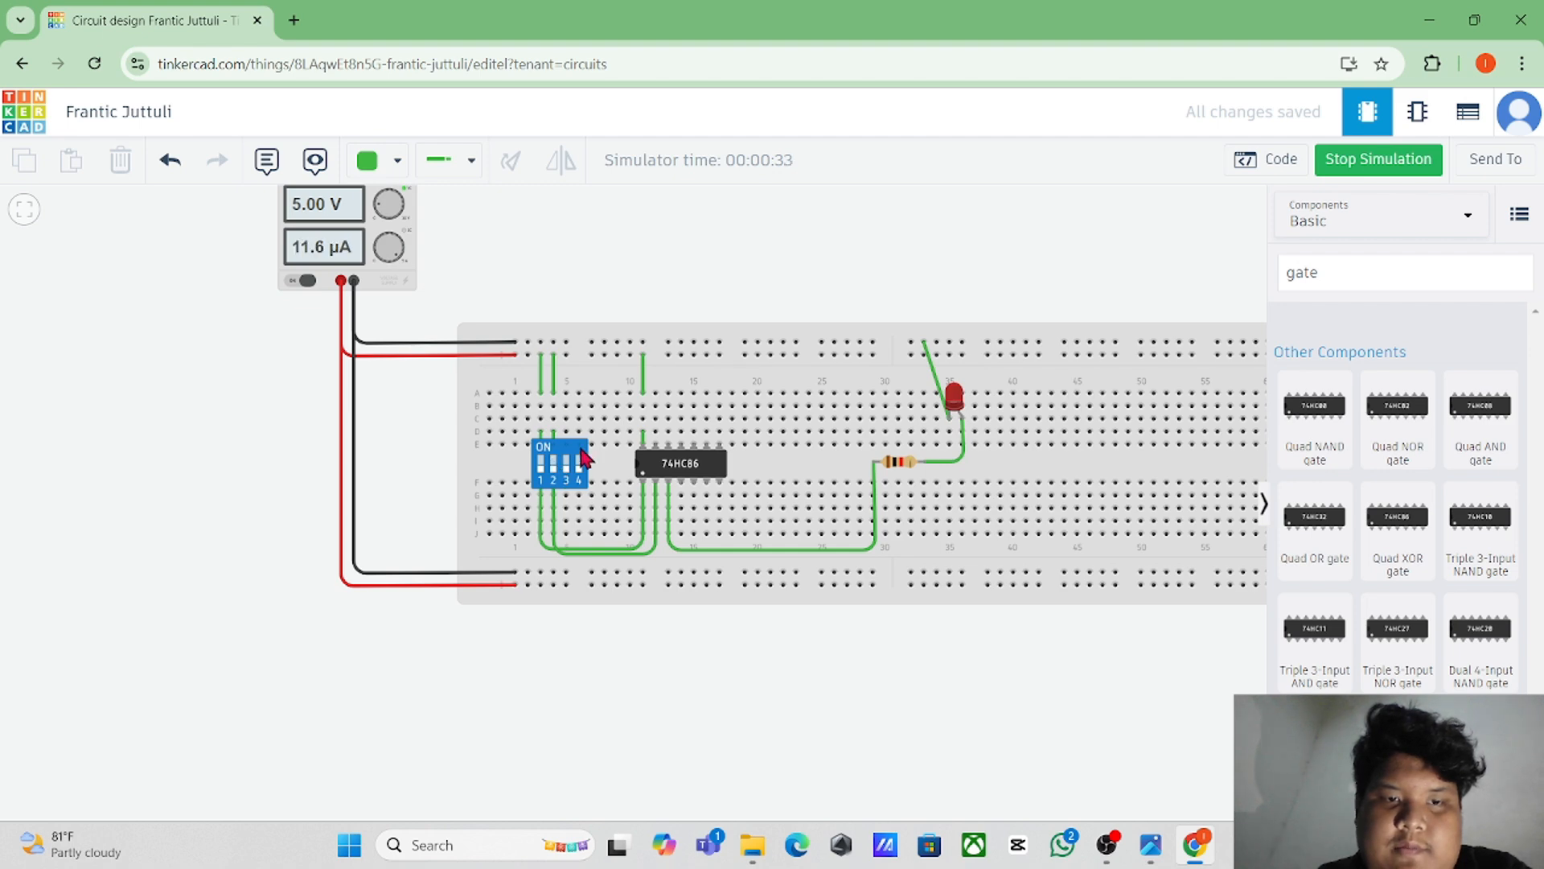
left_click(1355, 169)
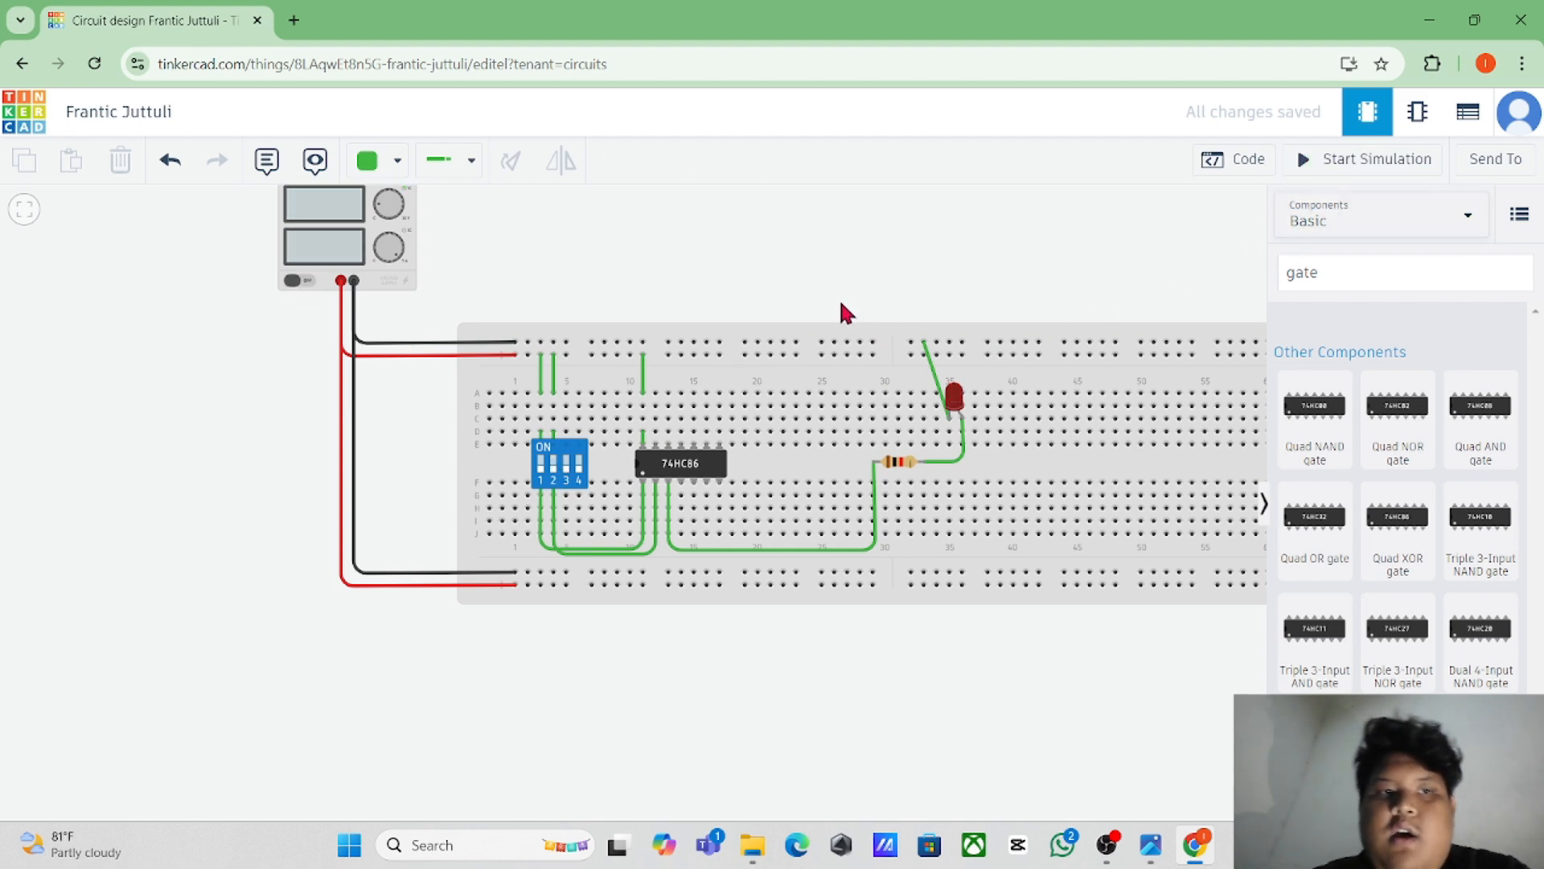